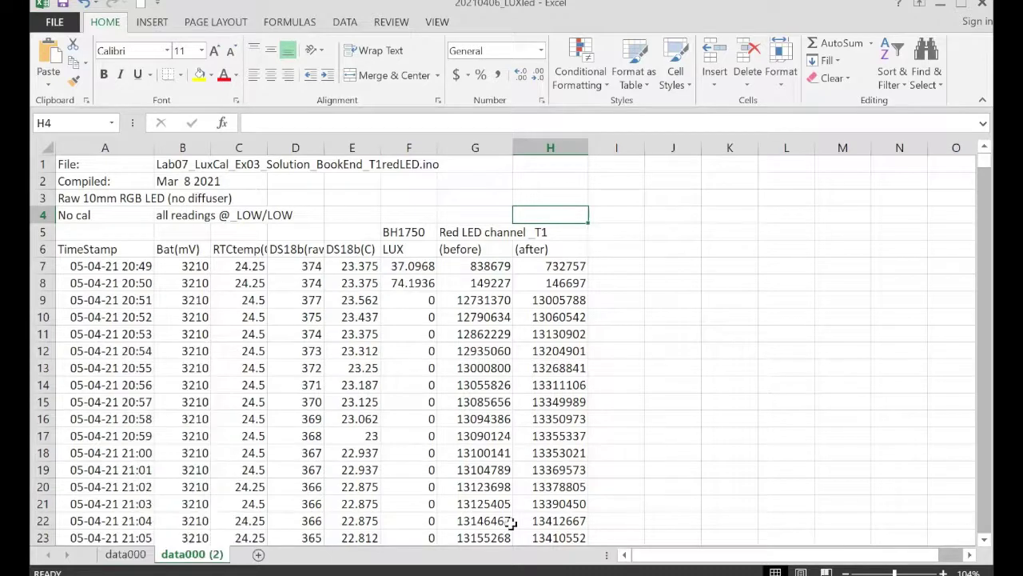
Rename the "data000 (2)" sheet to "Trimmed"
right_click(200, 554)
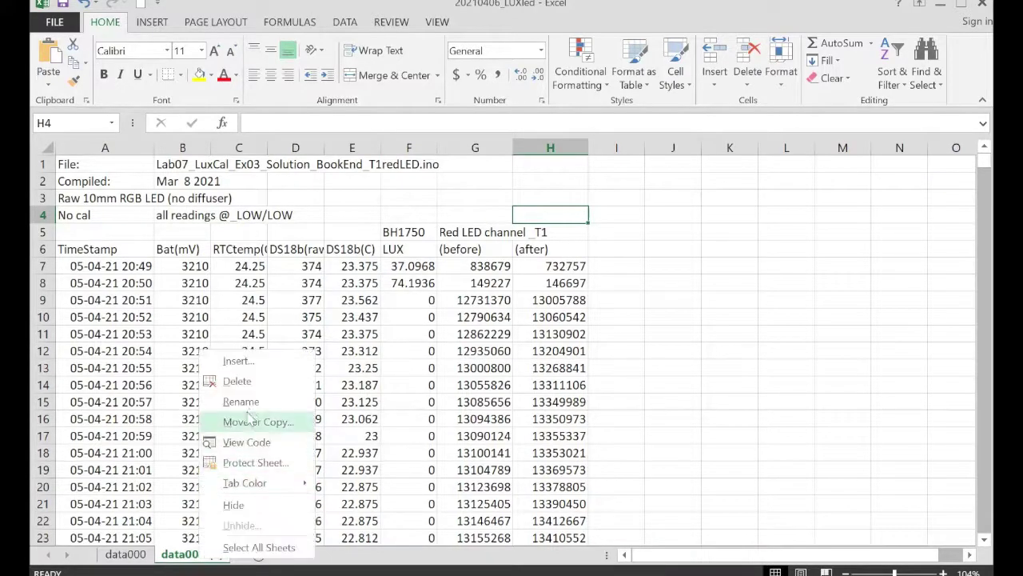
click(241, 401)
text(Trimmed)
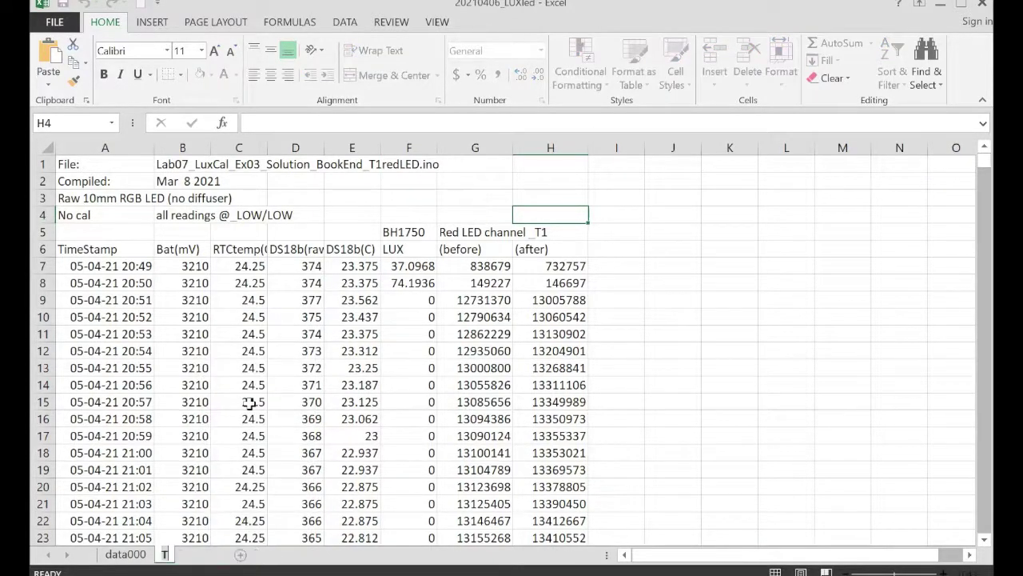
click(372, 210)
Delete the trailing zero-LUX and indoor readings after 06-04-21 18:32, rows 1311 to 1448
drag(44, 268, 41, 283)
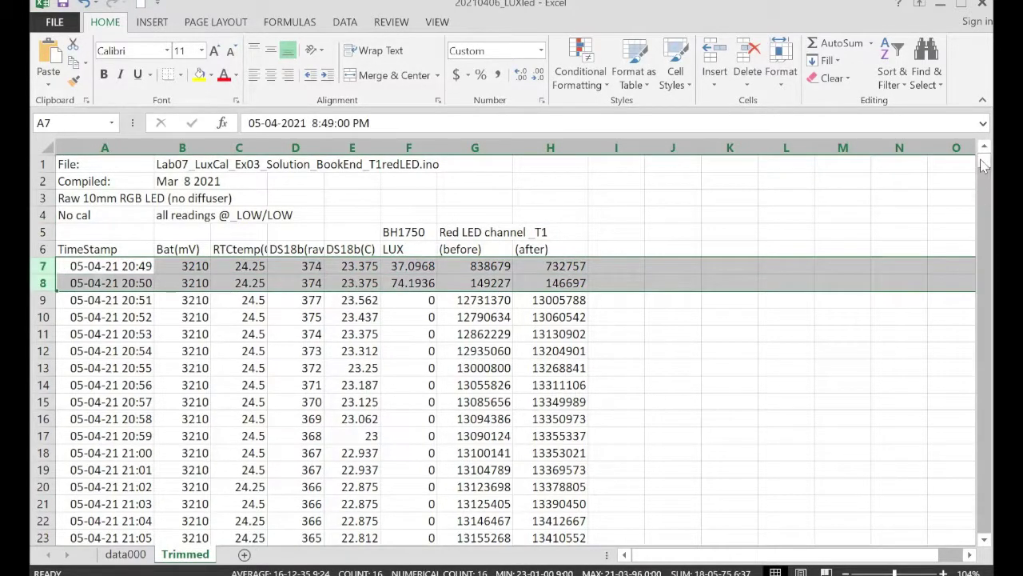
drag(984, 164, 983, 523)
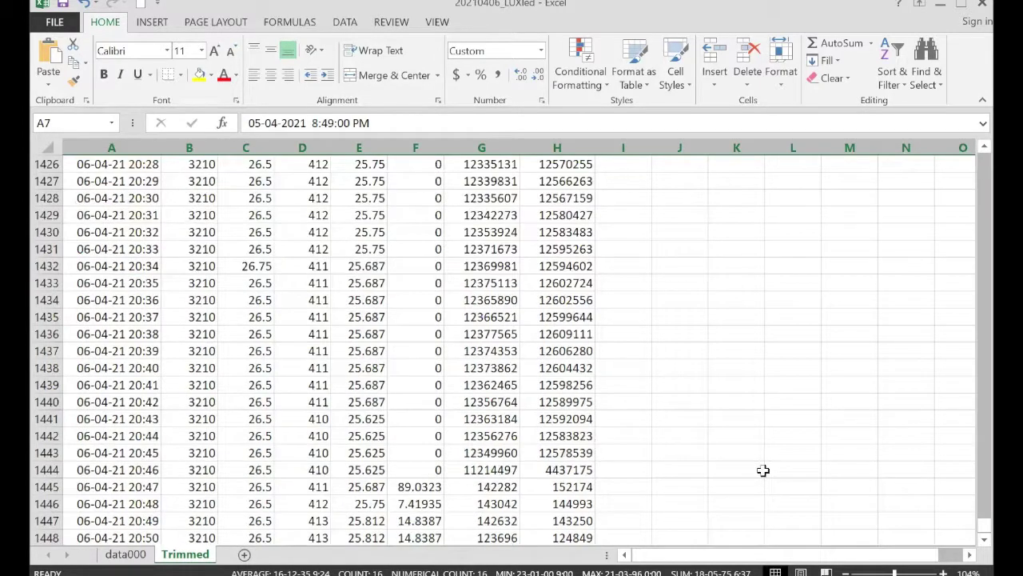
scroll(66, 317, down, 3)
drag(54, 307, 54, 302)
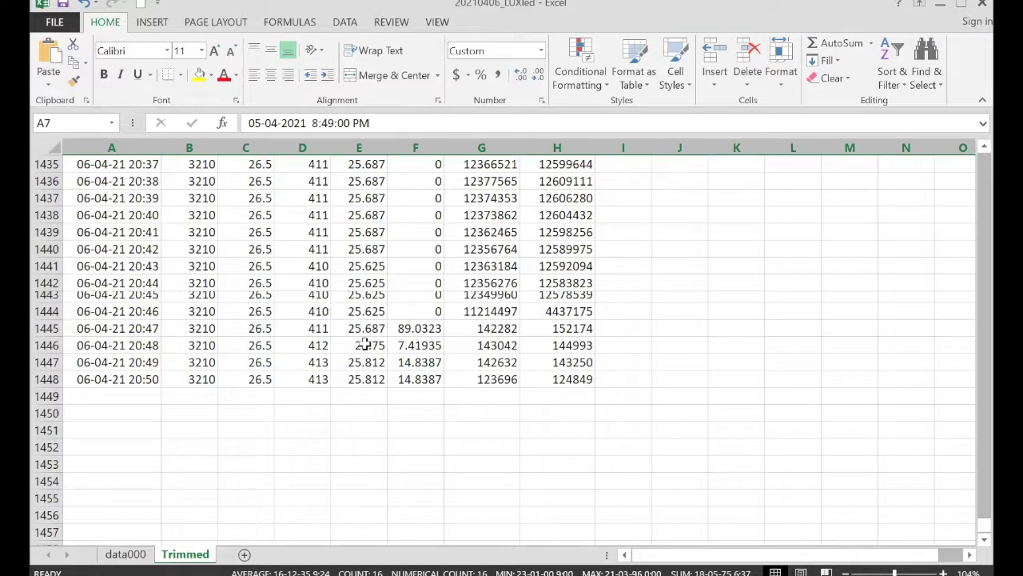
drag(424, 331, 582, 378)
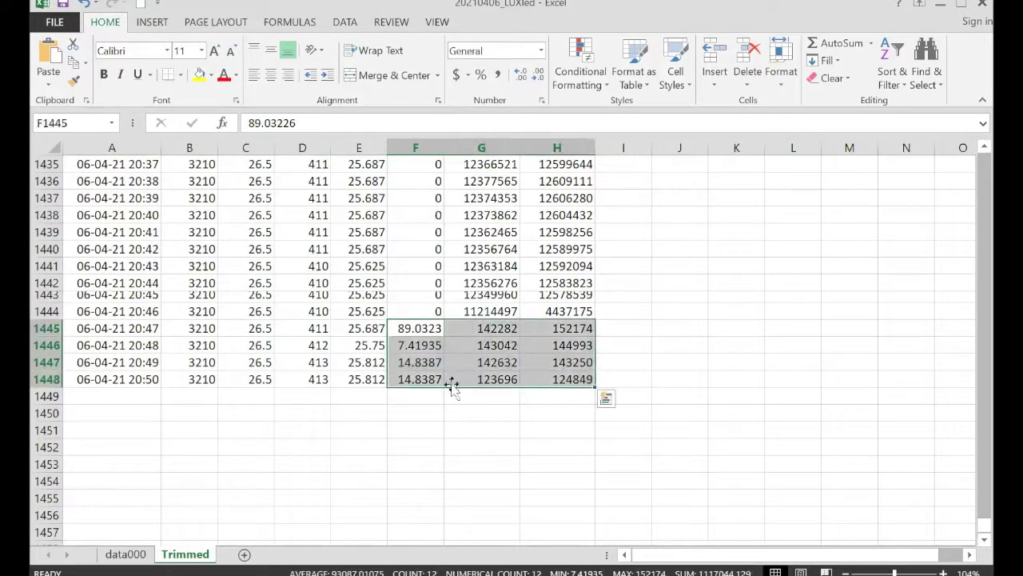
click(46, 380)
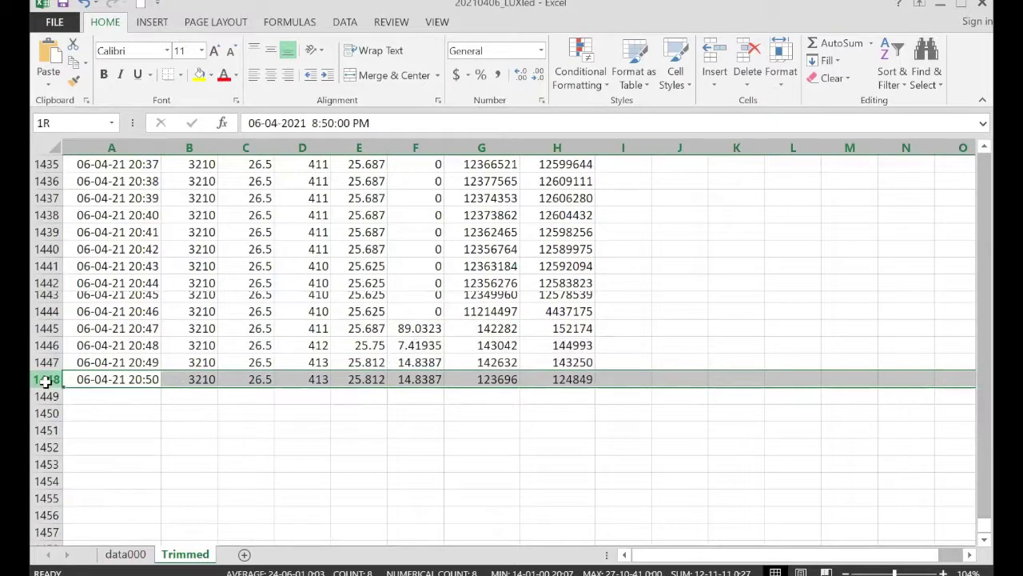
drag(45, 382, 108, 542)
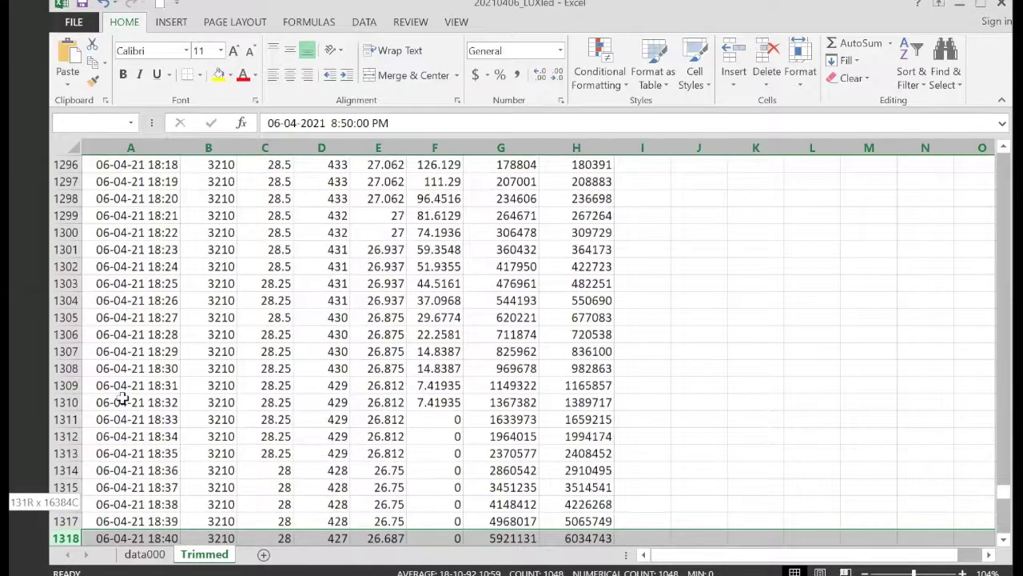
drag(108, 542, 123, 398)
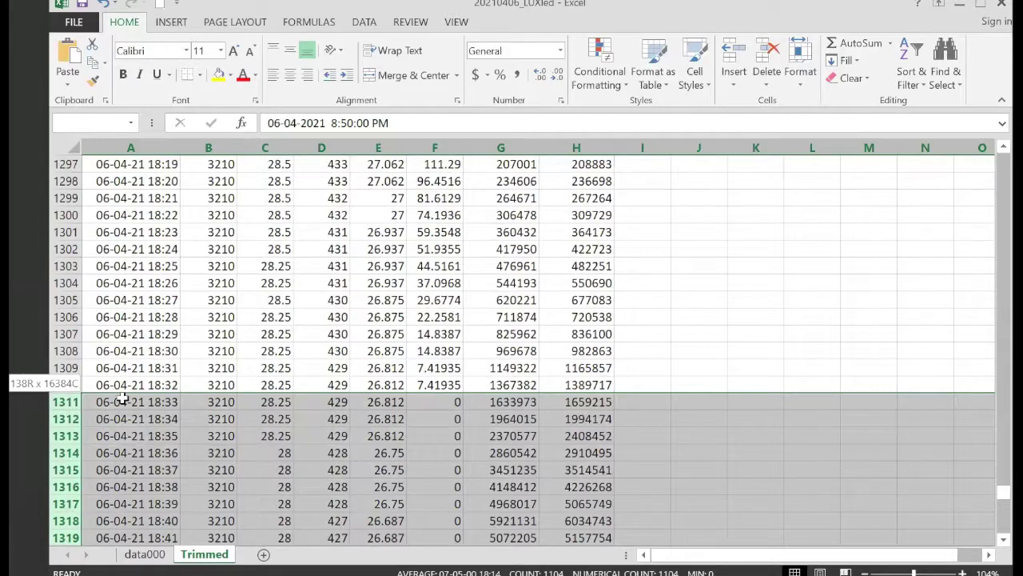
drag(122, 399, 123, 399)
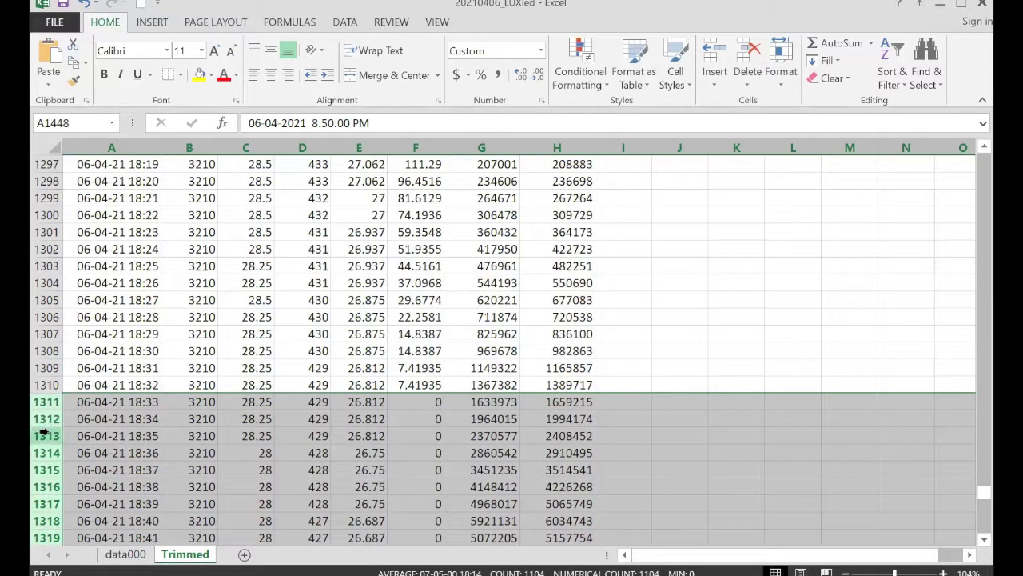
right_click(44, 431)
click(80, 315)
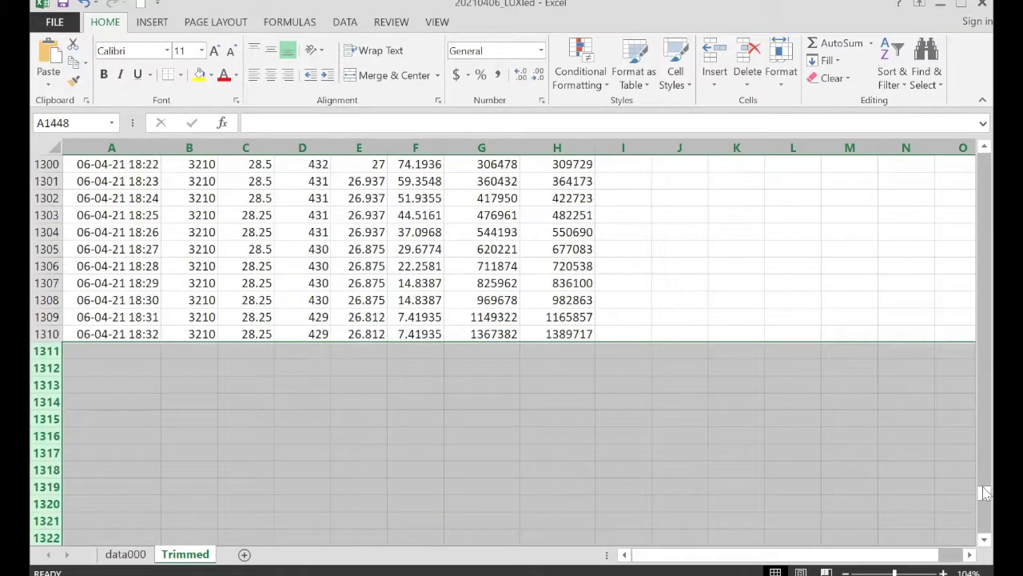
Fill the whole BH1750 LUX column F with light blue
key(ctrl+Home)
right_click(408, 147)
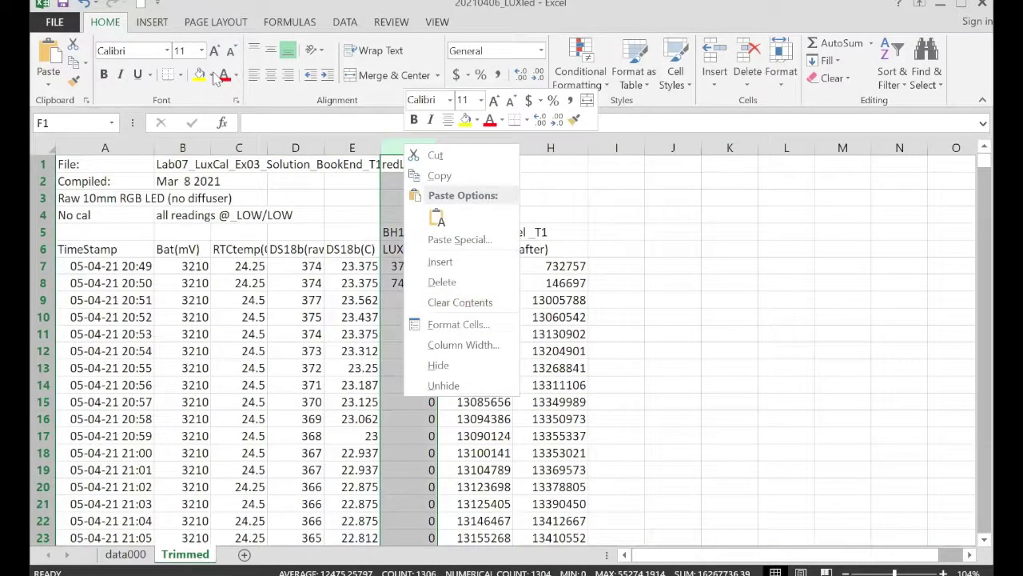
click(211, 75)
click(253, 124)
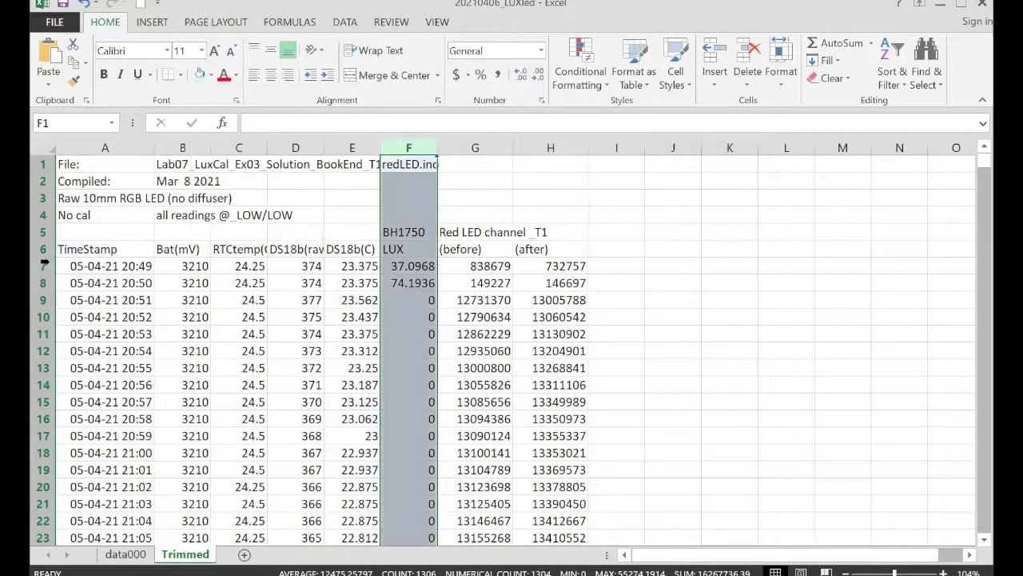
Delete the leading readings recorded before 06-04-21 5:15, rows 7 to 512
click(50, 266)
drag(50, 266, 159, 229)
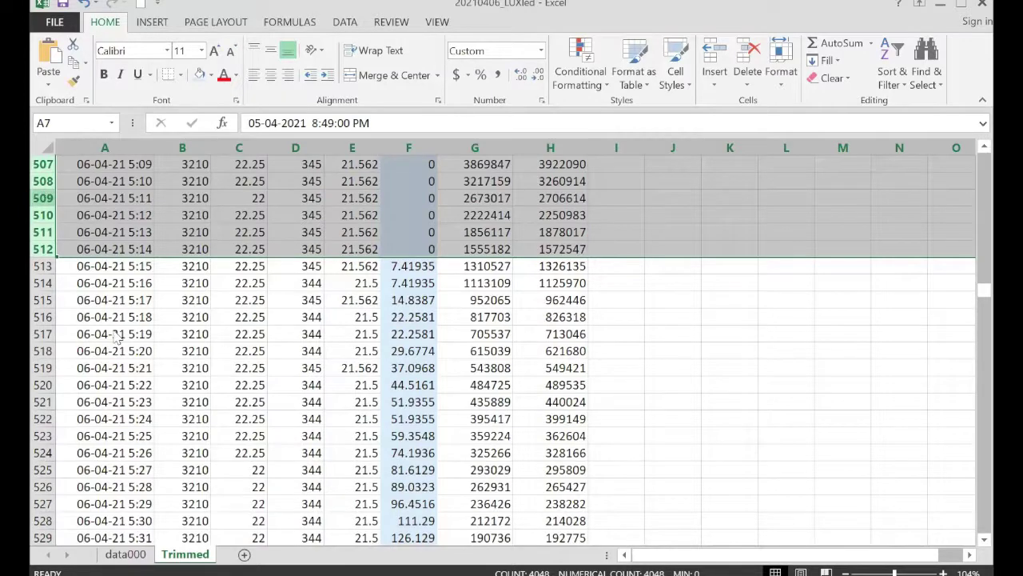
key(ctrl+minus)
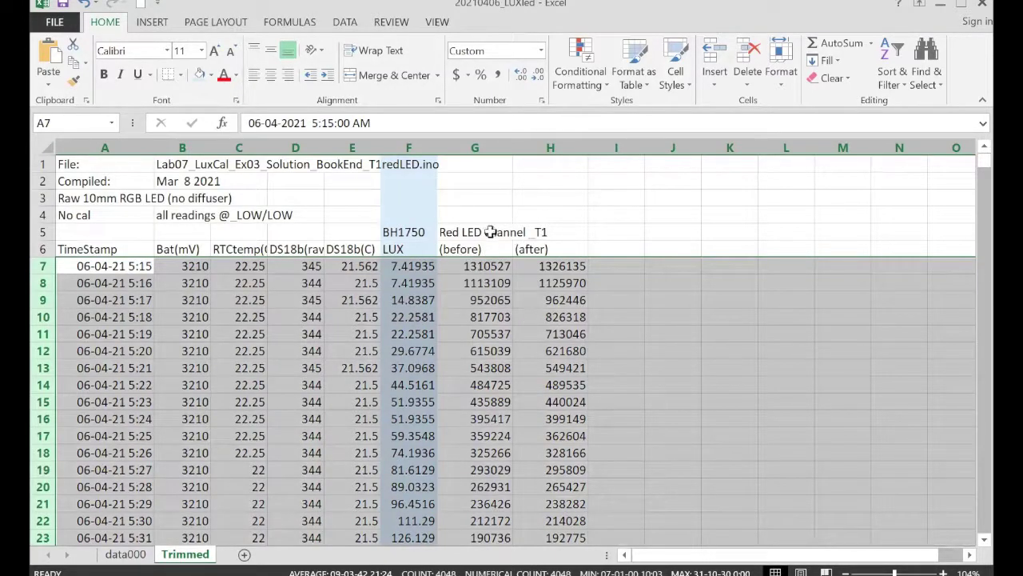
Label a new column beside the red LED readings with "LED" in I5 and "Average" in I6
drag(490, 232, 551, 232)
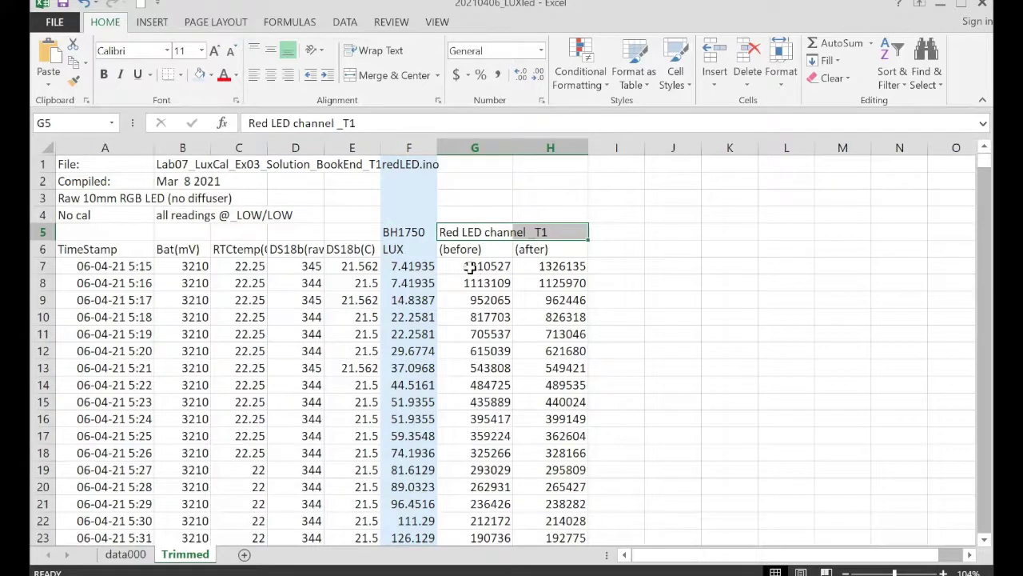
drag(468, 267, 552, 265)
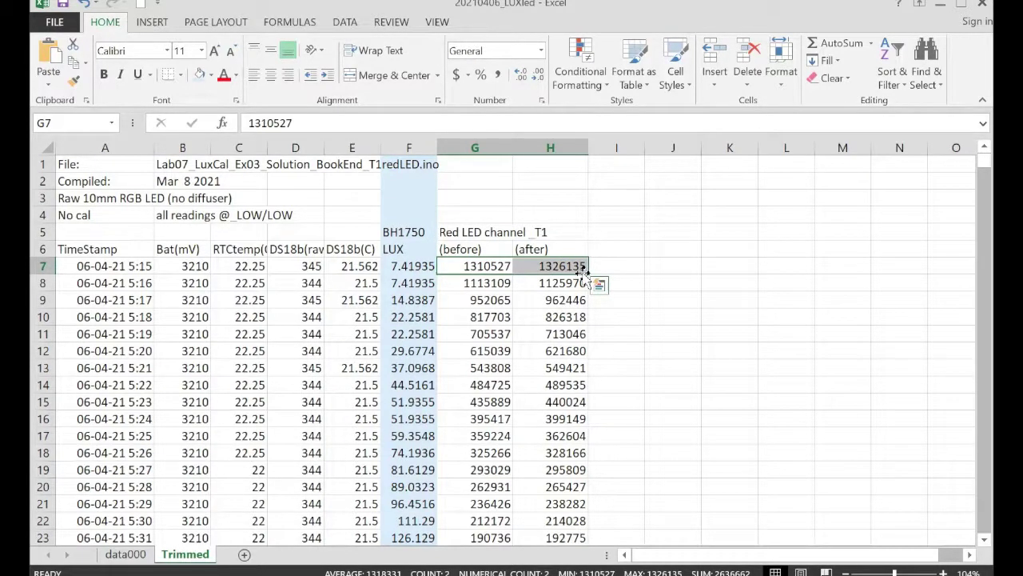
click(627, 253)
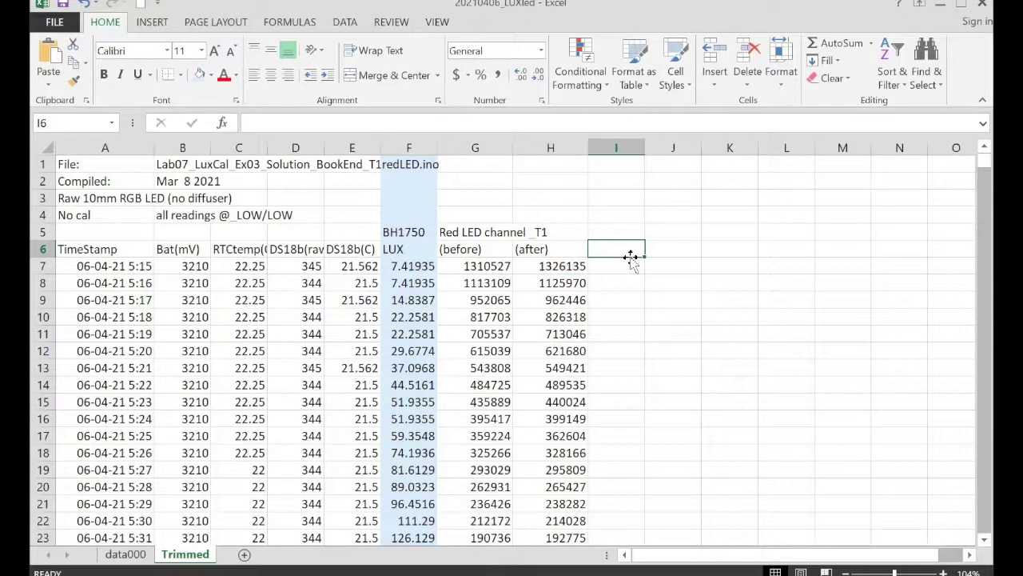
text(Average)
click(600, 229)
text(LED)
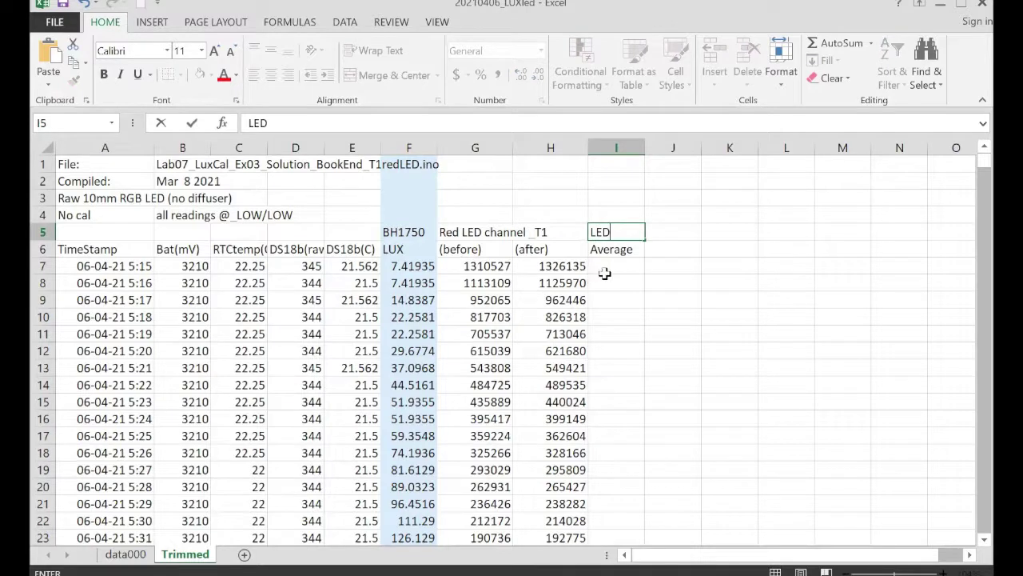
Enter =(G7+H7)/2 in I7 and fill the formula down to the last data row
click(606, 271)
text(=()
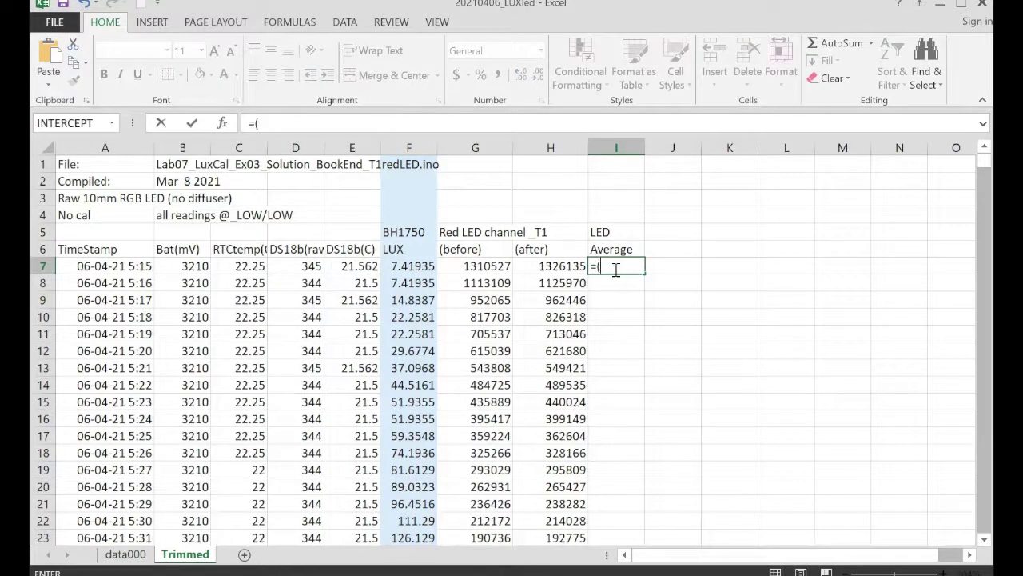
text(g7+)
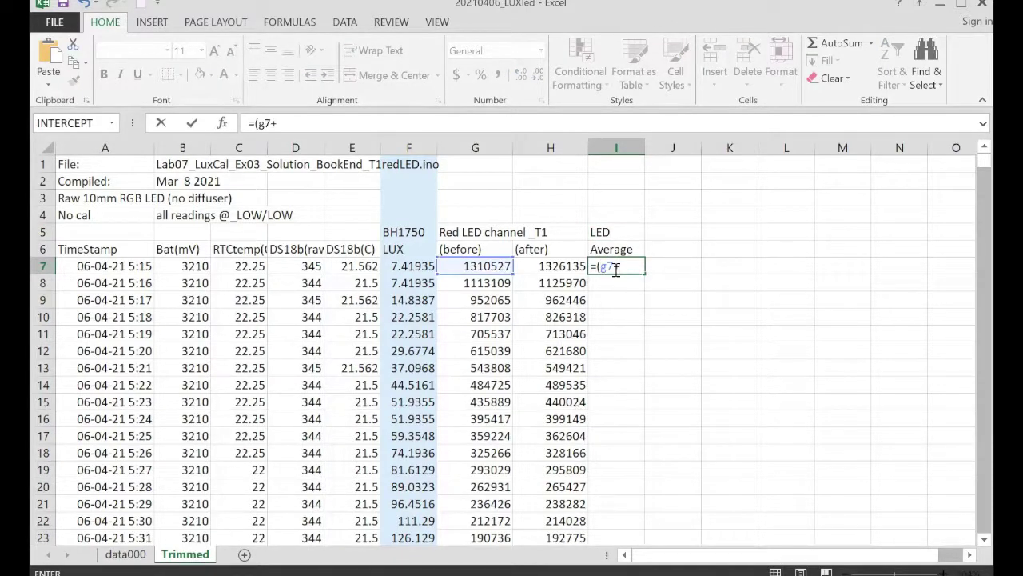
text(h7))
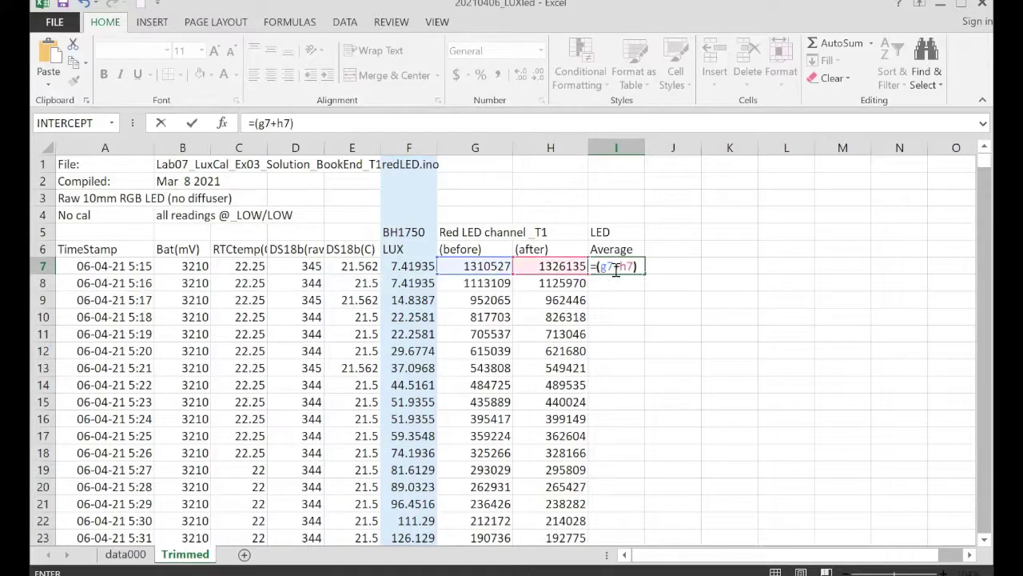
text(/2)
key(Return)
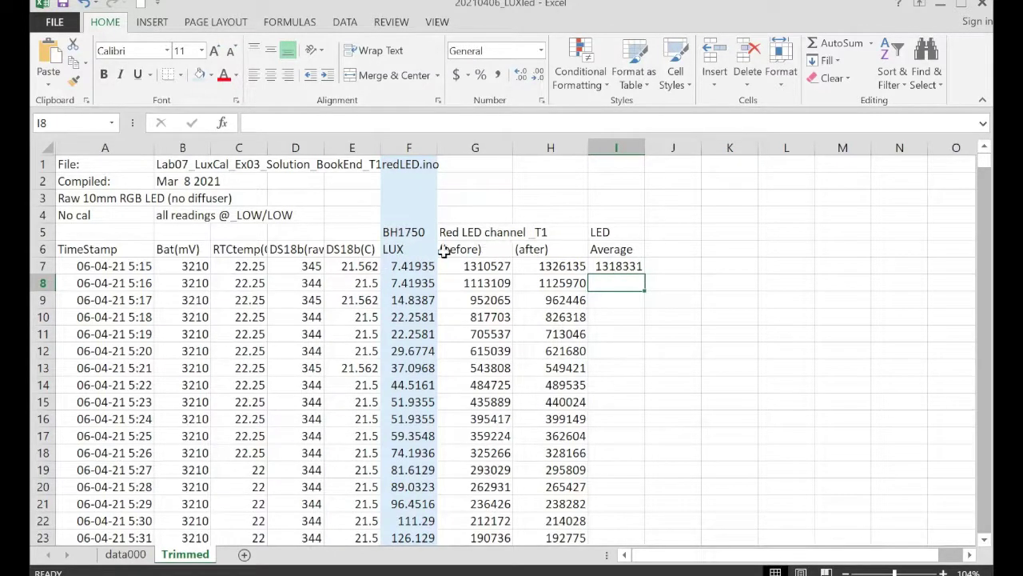
click(632, 264)
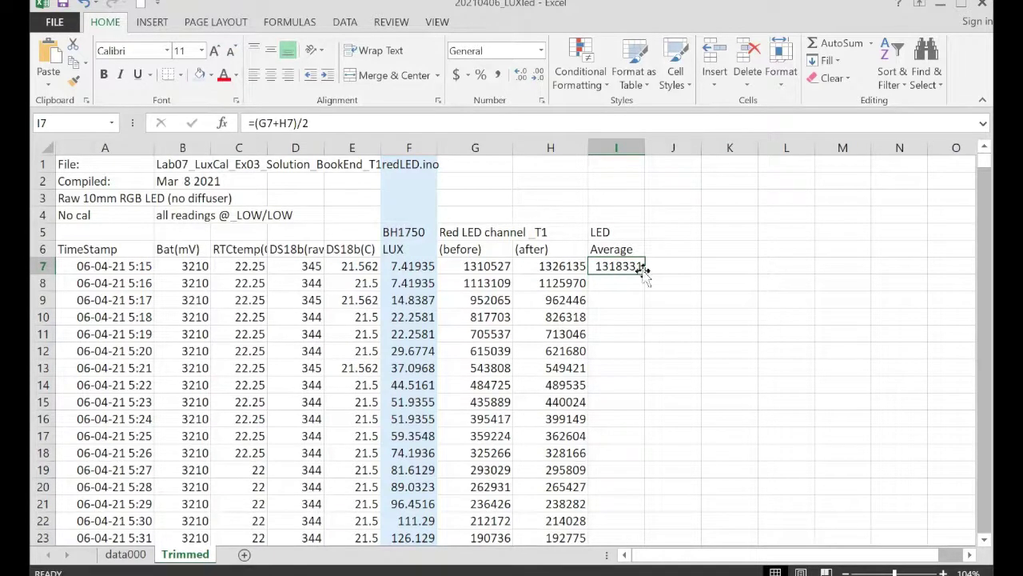
double_click(642, 272)
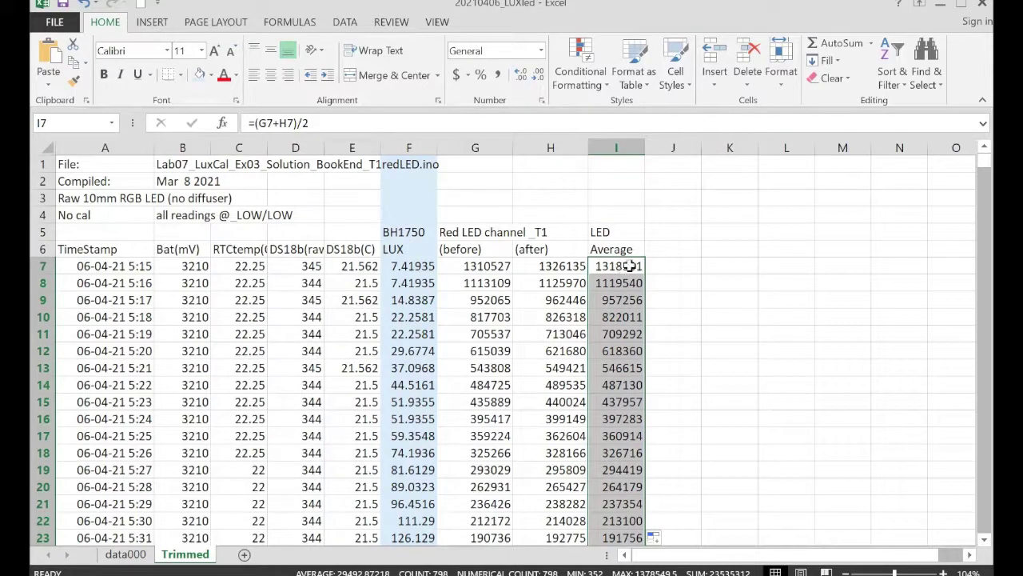
Insert a scatter chart with straight lines from the timestamp, battery and RTC temperature data in A7:C804
click(109, 267)
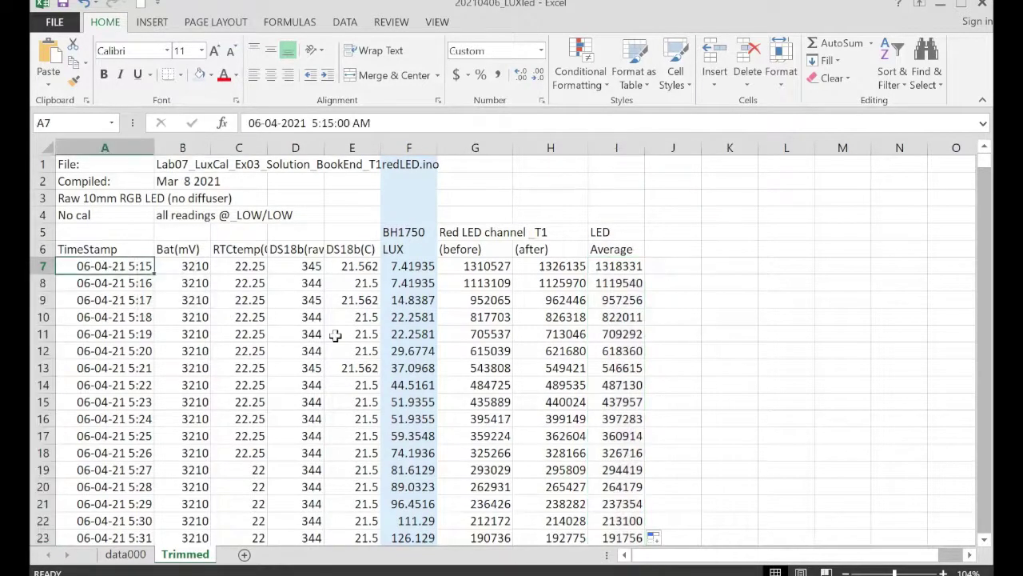
drag(989, 166, 984, 361)
click(248, 492)
click(249, 505)
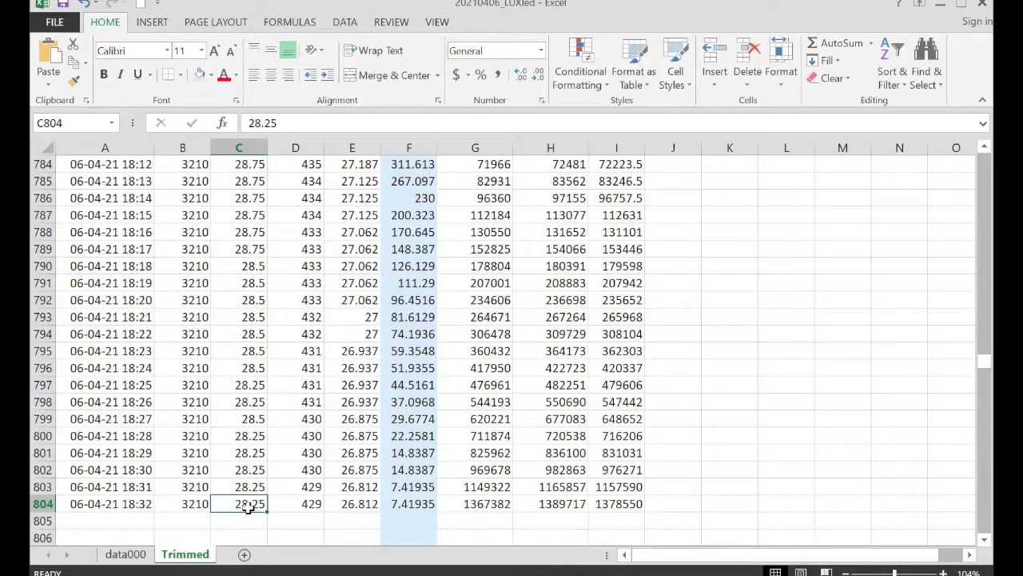
key(ctrl+shift+Home)
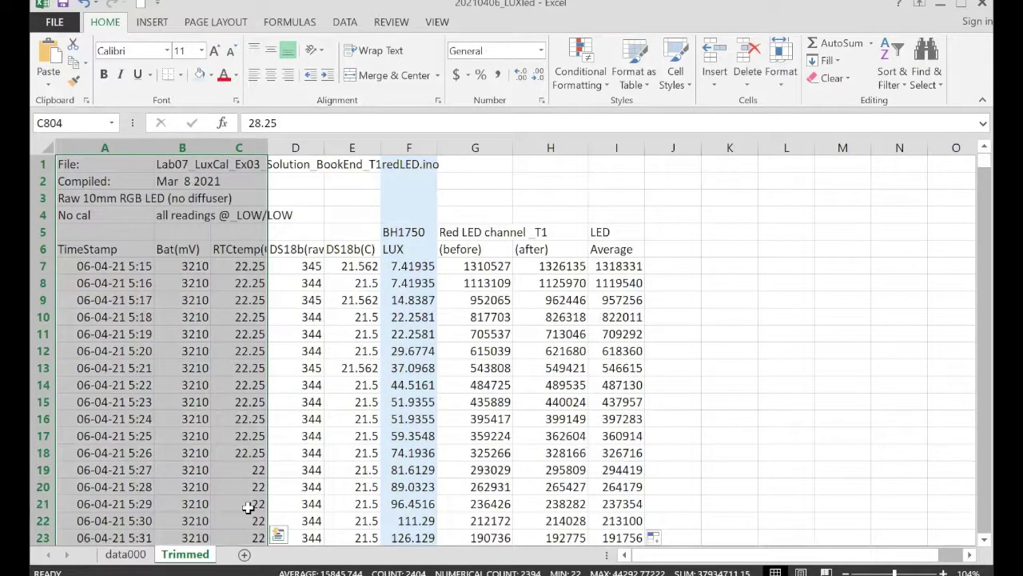
key(shift+Down)
key(shift+Down)
key(shift+Down)
key(shift+Down)
key(shift+Down)
key(shift+Down)
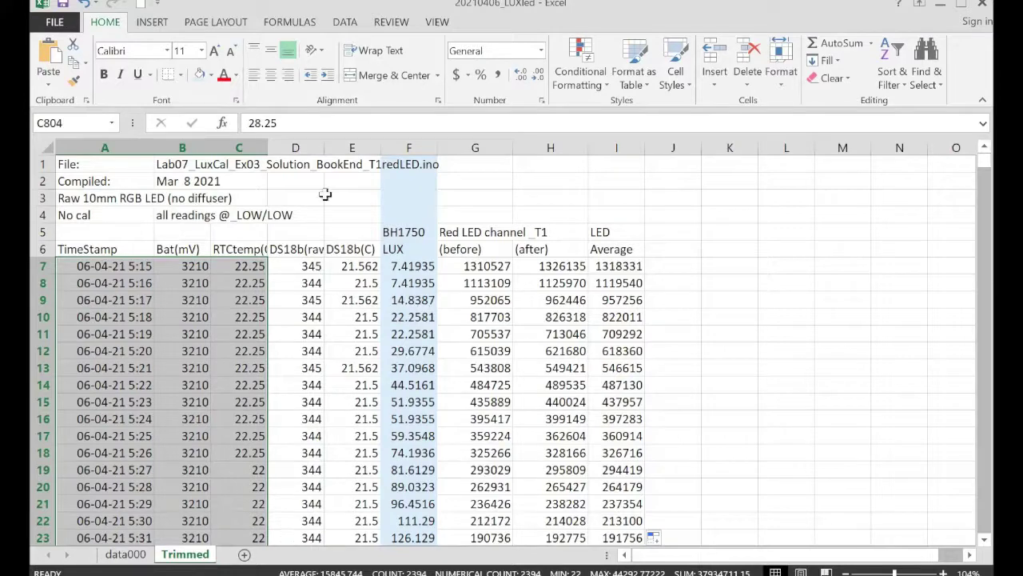
click(152, 24)
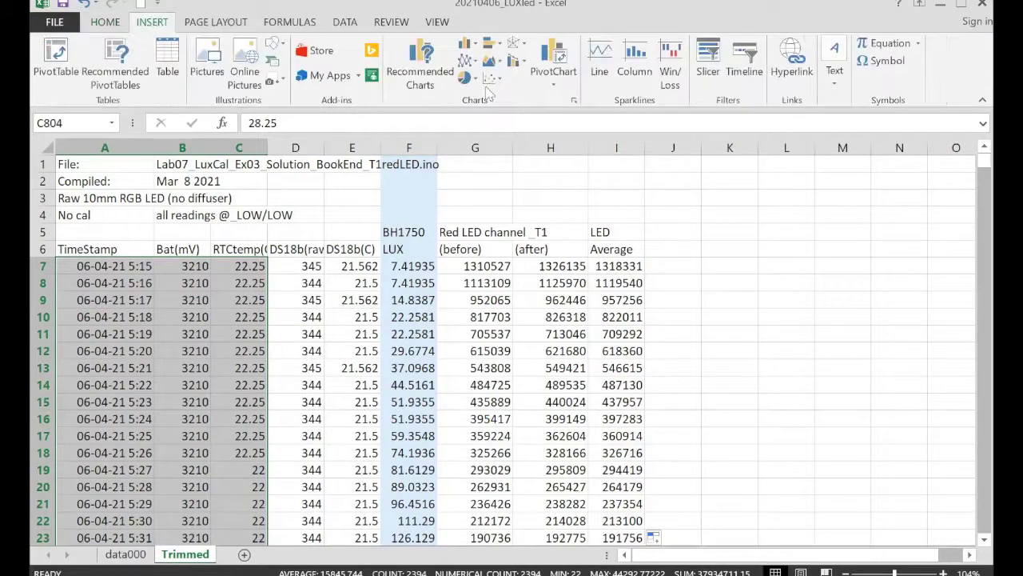
click(486, 83)
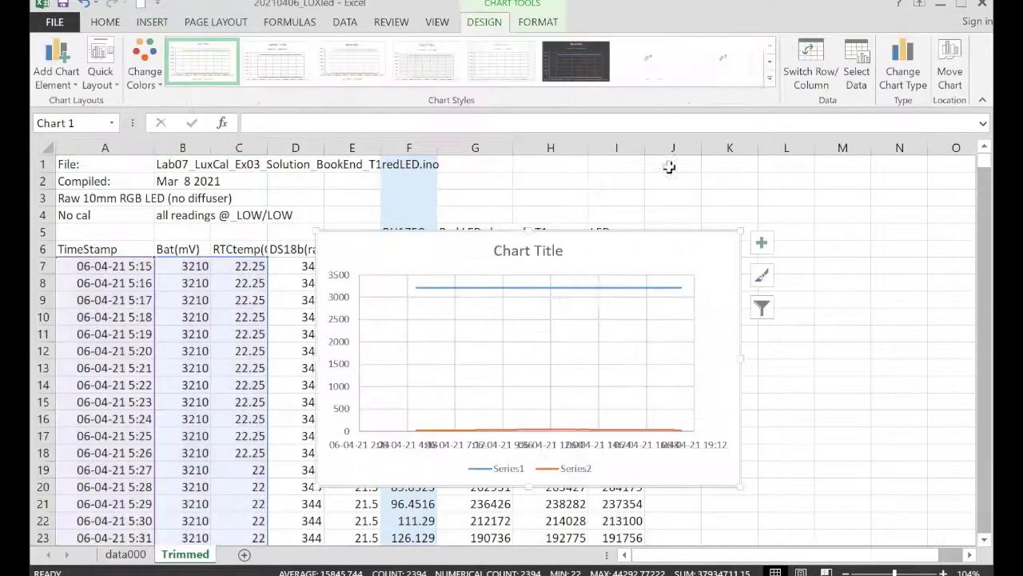
Plot Series2 on the secondary axis and reposition the chart just below the header rows
drag(426, 249, 399, 311)
scroll(511, 326, down, 2)
scroll(459, 336, up, 2)
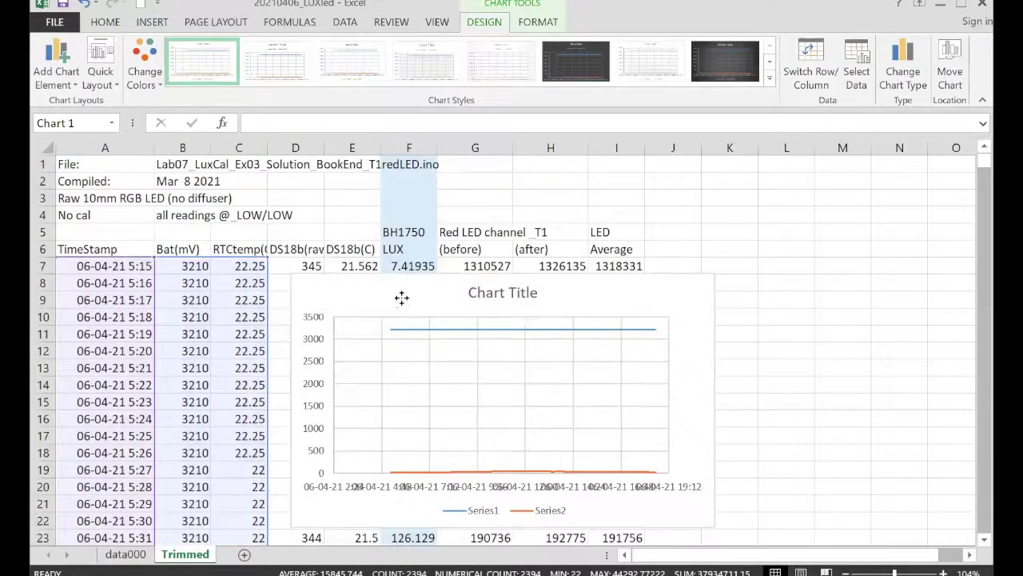
right_click(511, 472)
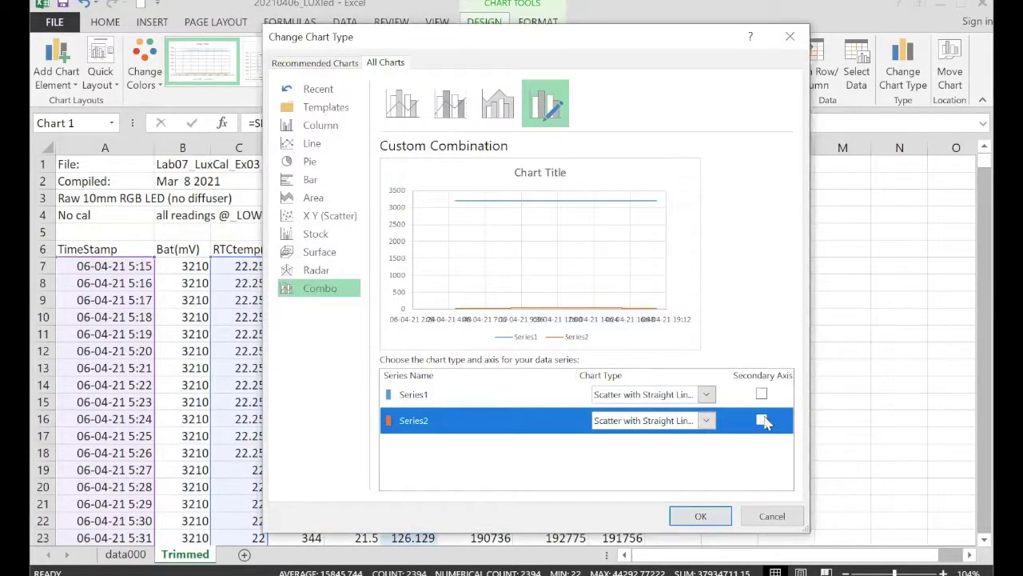
click(761, 420)
click(702, 516)
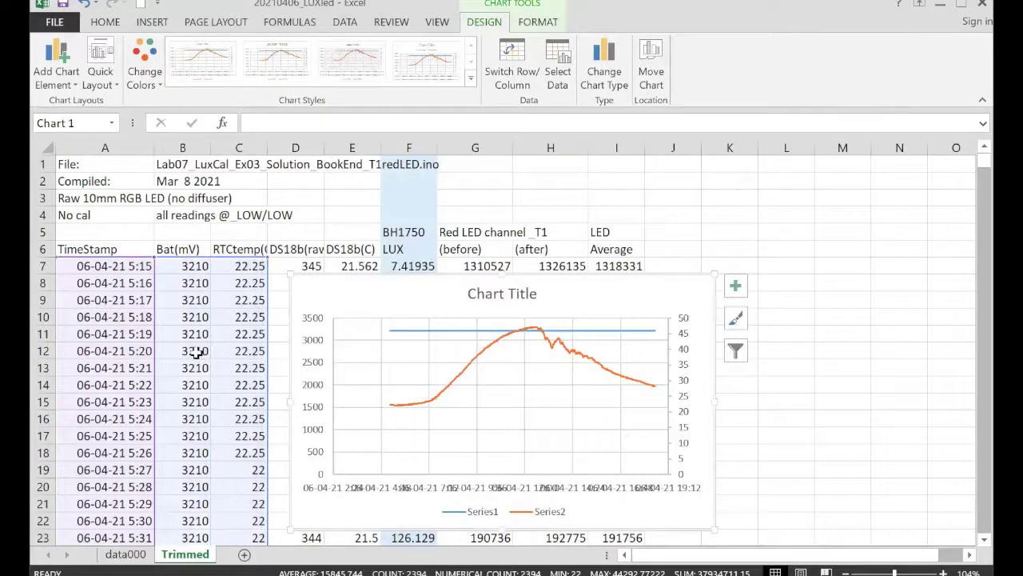
scroll(350, 360, down, 2)
drag(352, 199, 347, 221)
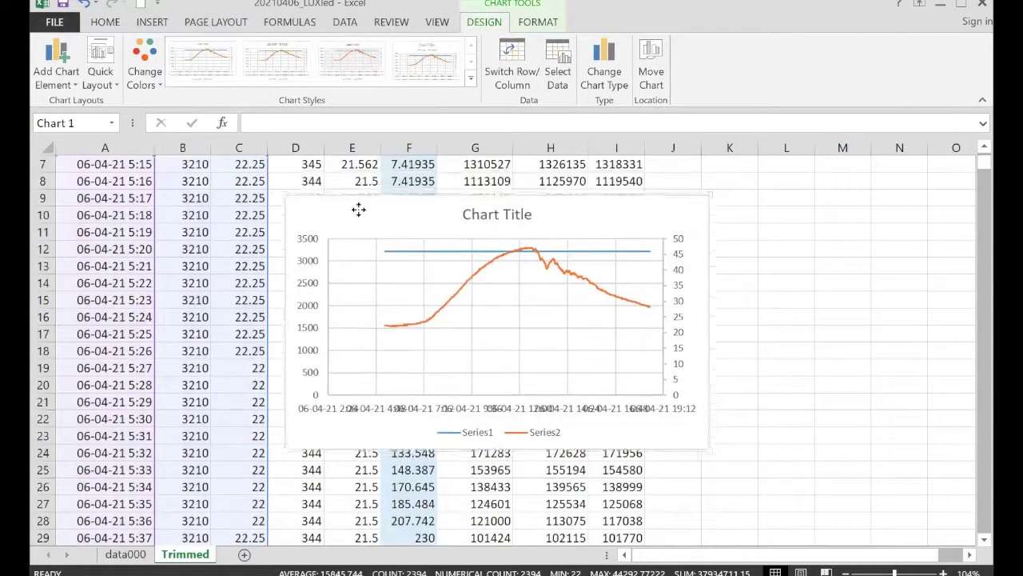
Point Series2 at the LED averages in I7:I804 instead of the RTC temperatures and recolour its line dark red
scroll(480, 393, up, 2)
click(490, 373)
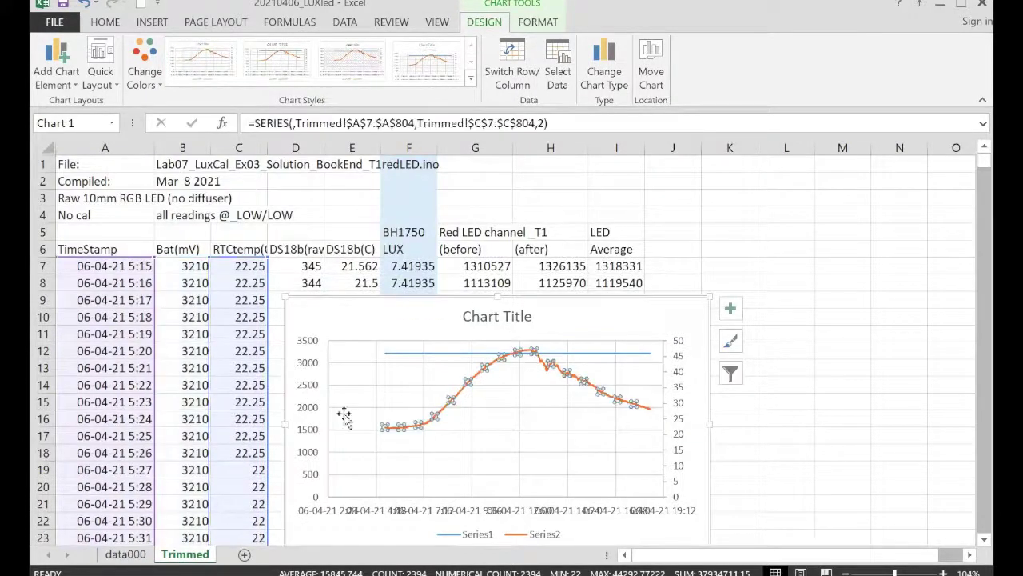
click(236, 256)
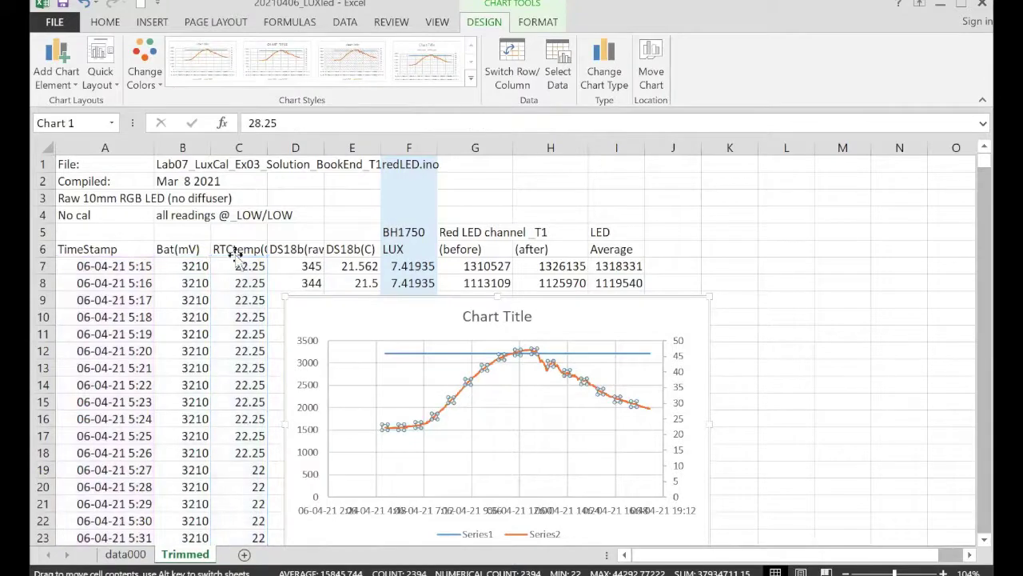
click(456, 397)
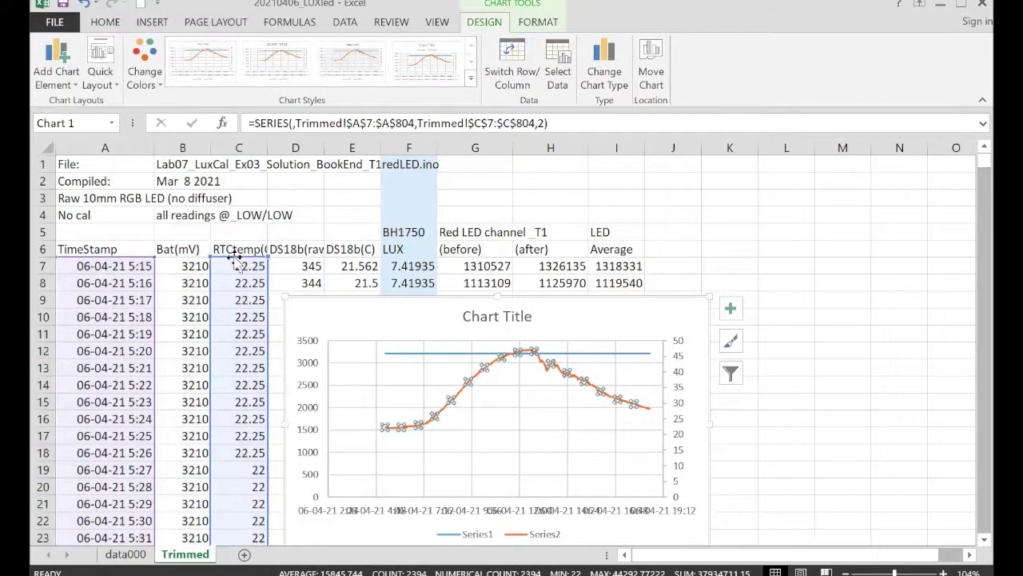
drag(238, 264, 616, 264)
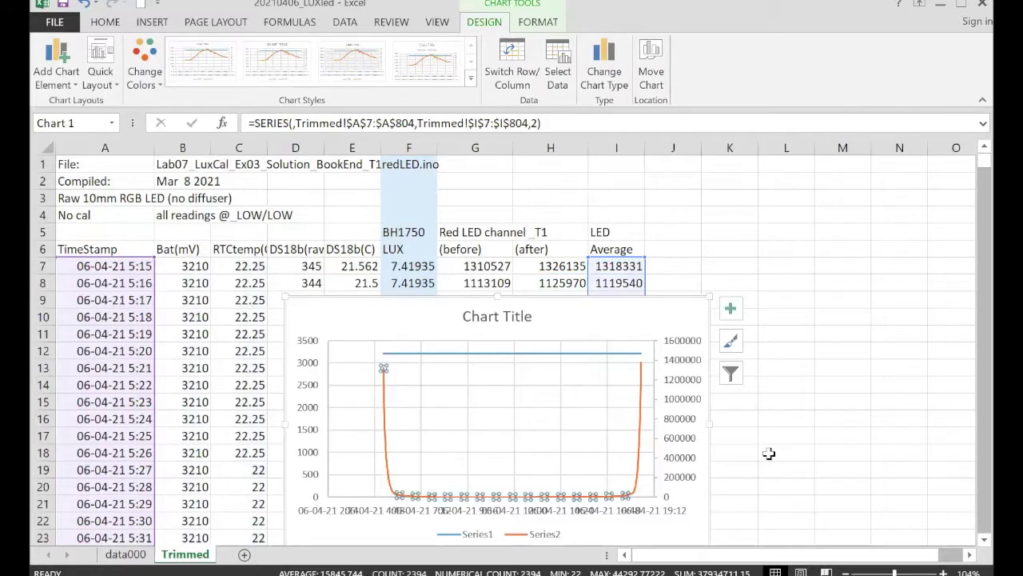
right_click(397, 492)
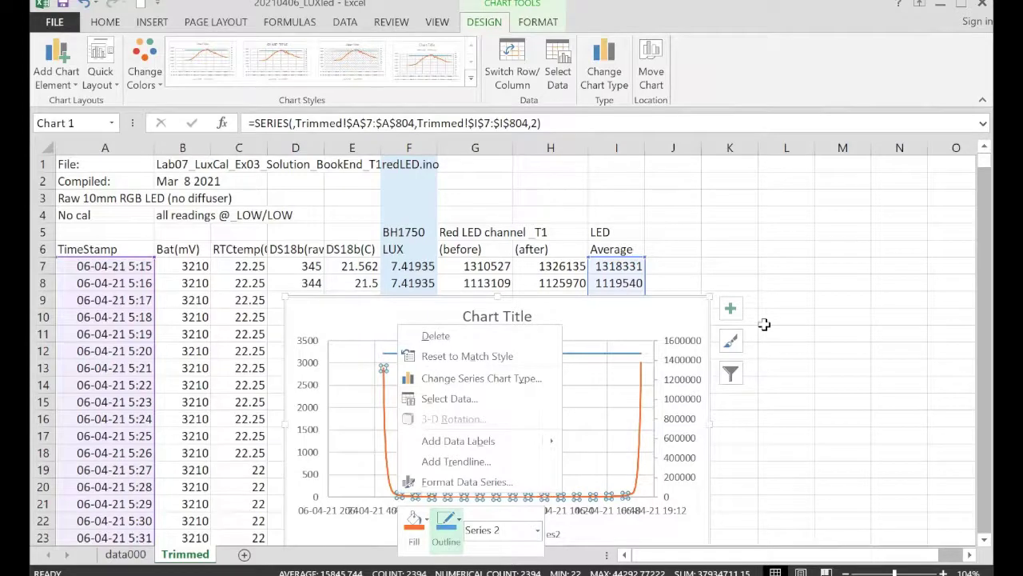
scroll(764, 324, down, 1)
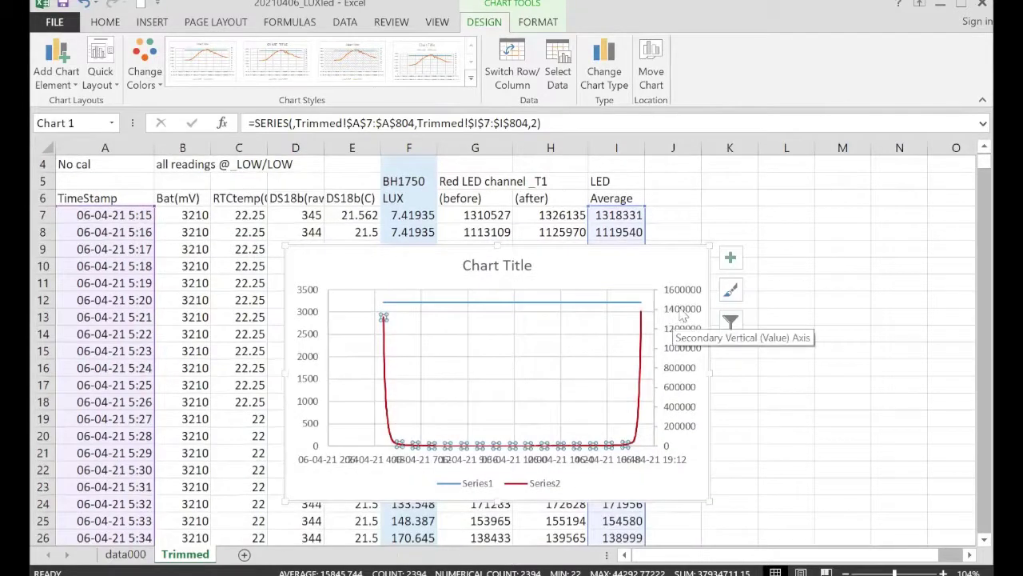
Set the secondary vertical axis to show values in reverse order on a base 10 logarithmic scale
right_click(683, 315)
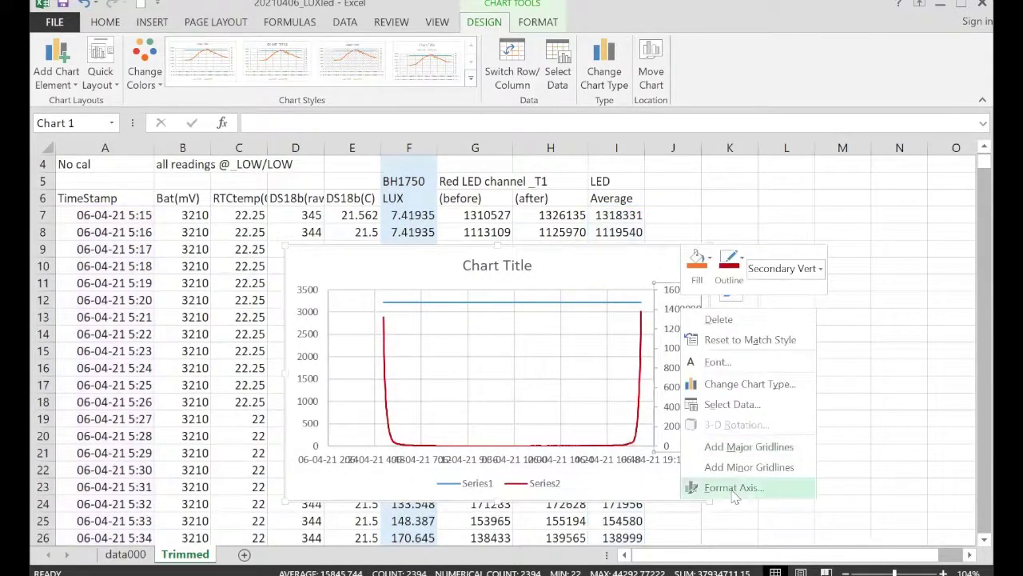
click(732, 489)
scroll(885, 451, down, 3)
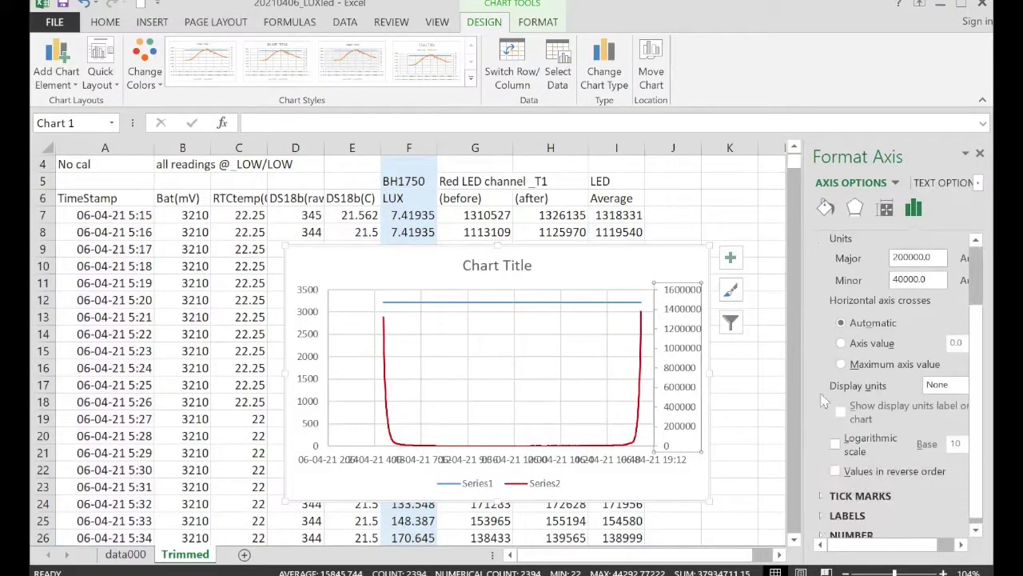
click(835, 470)
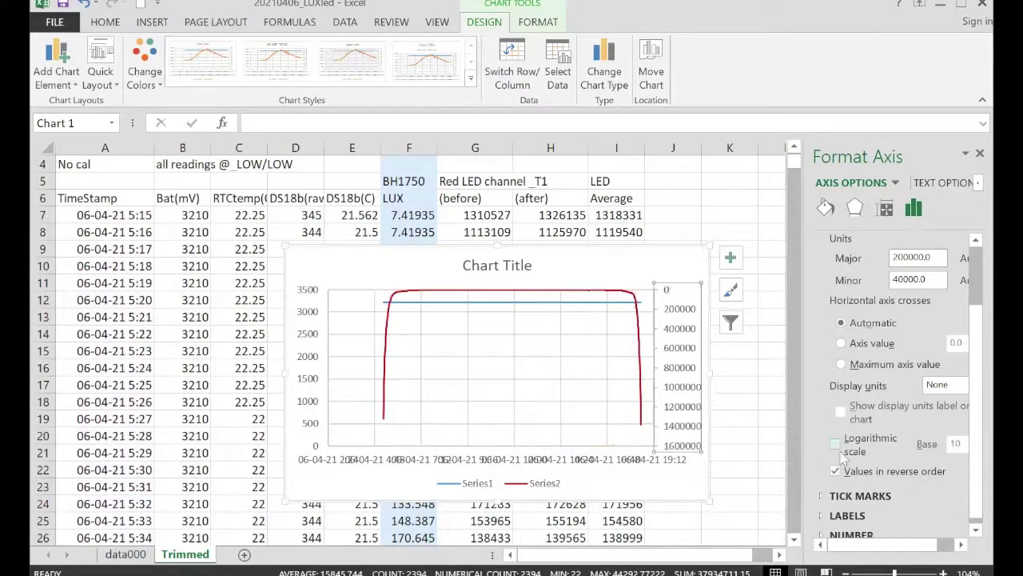
click(835, 445)
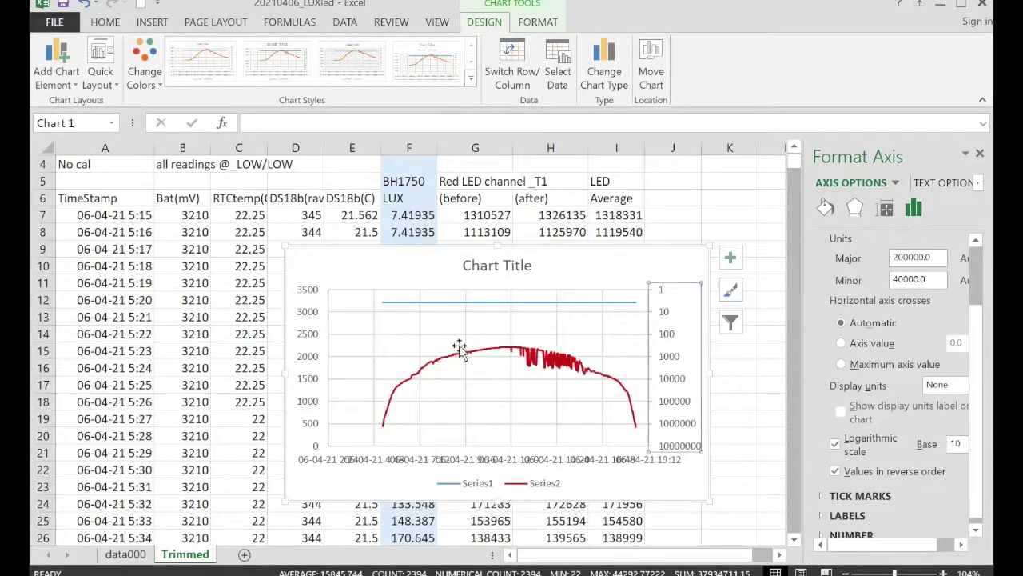
Set the secondary vertical axis minimum bound to 100
drag(980, 351, 983, 272)
drag(922, 278, 824, 278)
text(1)
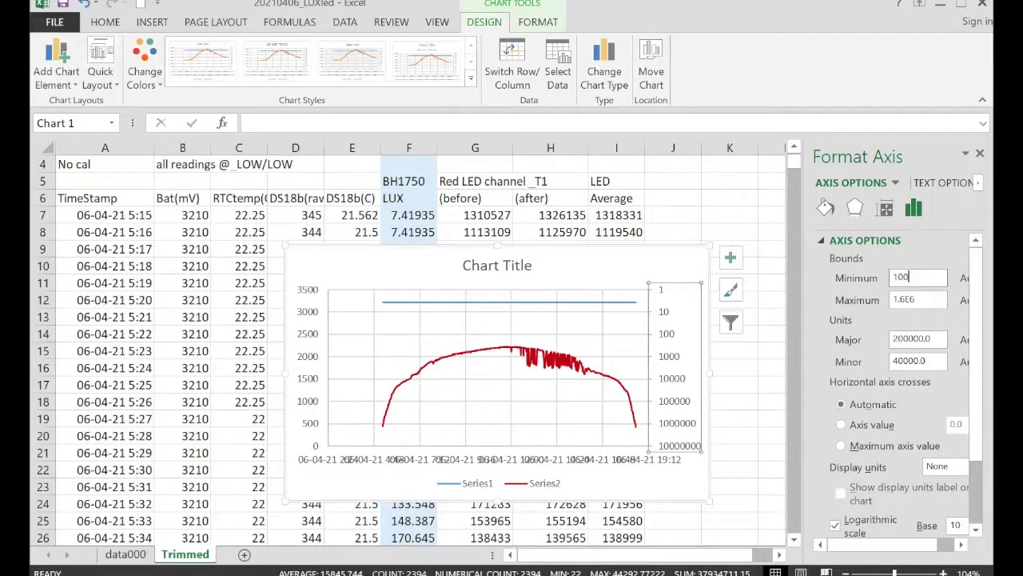
text(00)
key(Return)
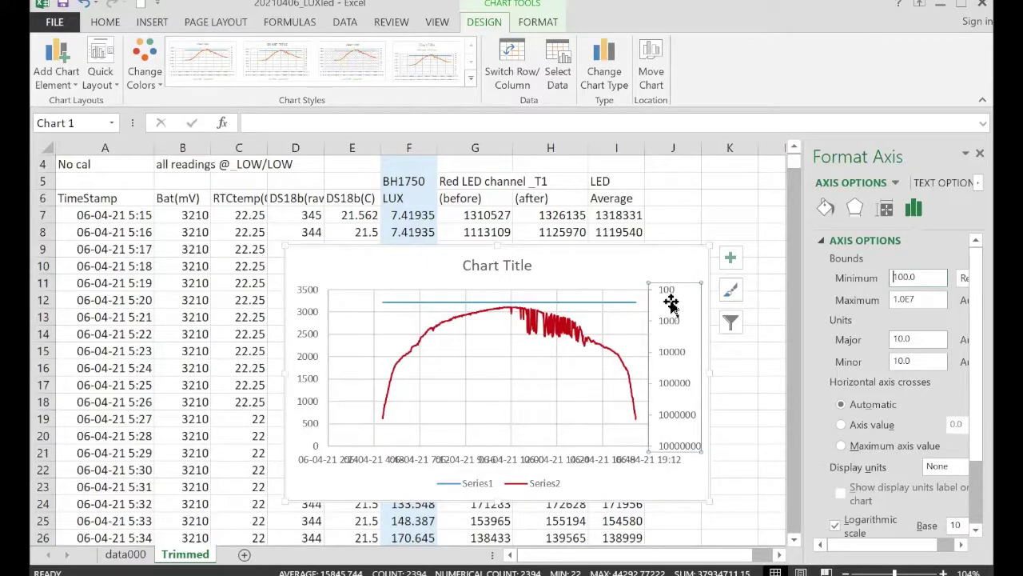
Point Series1 at the BH1750 lux readings in F7:F804 and title the chart "Bh1750 vs red LED raw"
click(472, 302)
scroll(182, 280, up, 1)
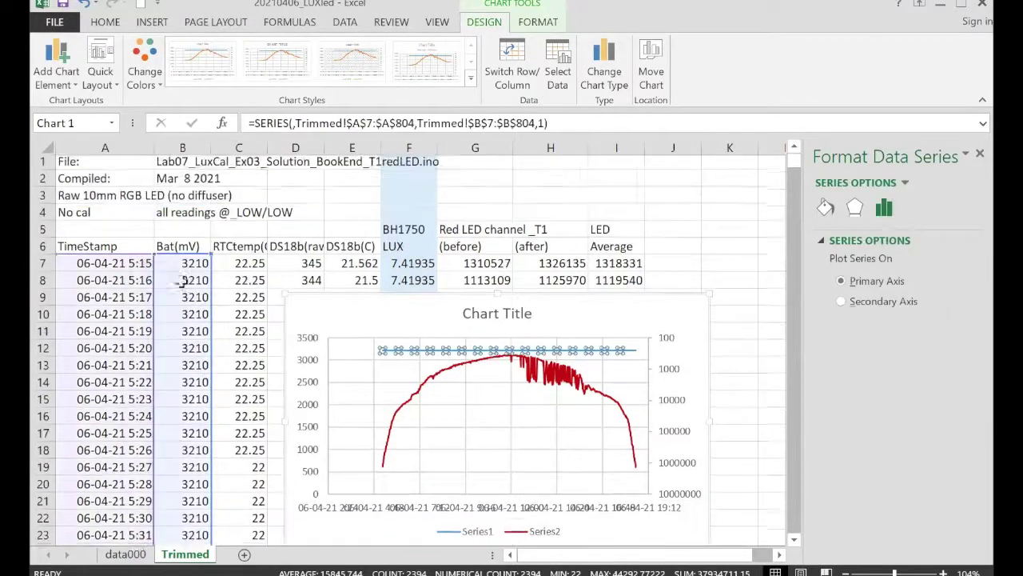
drag(182, 256, 414, 267)
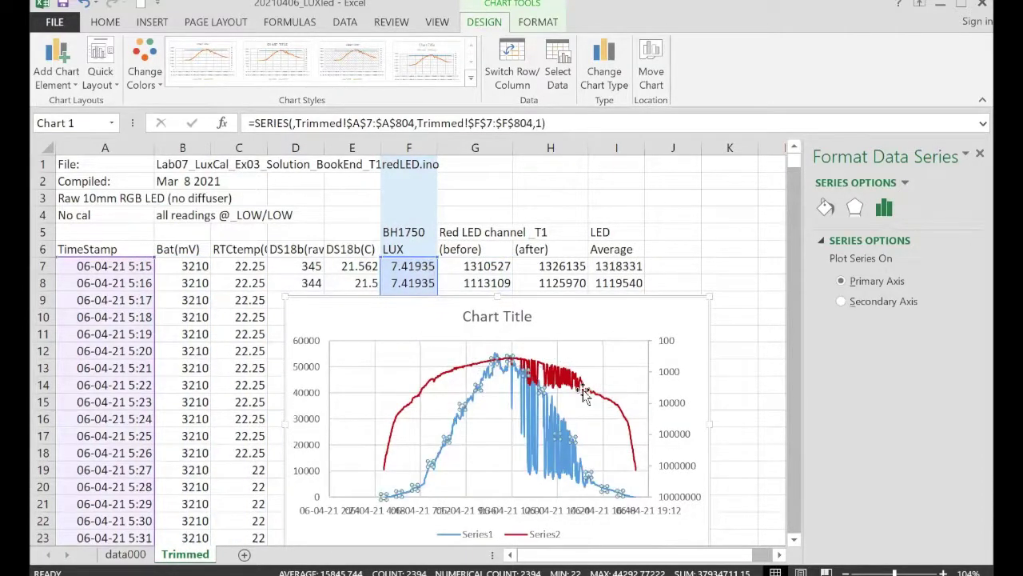
scroll(511, 388, down, 1)
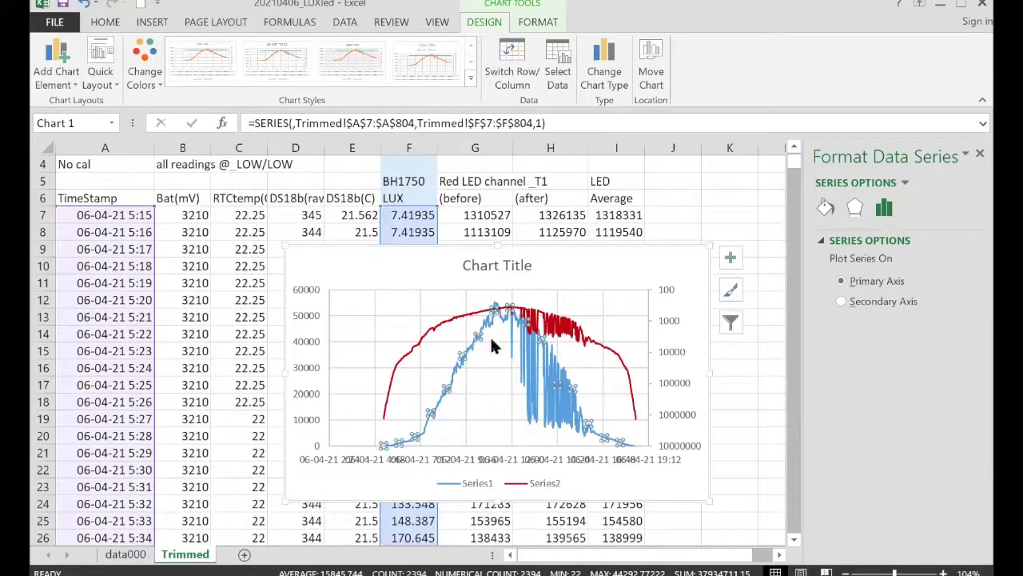
mouse_move(556, 389)
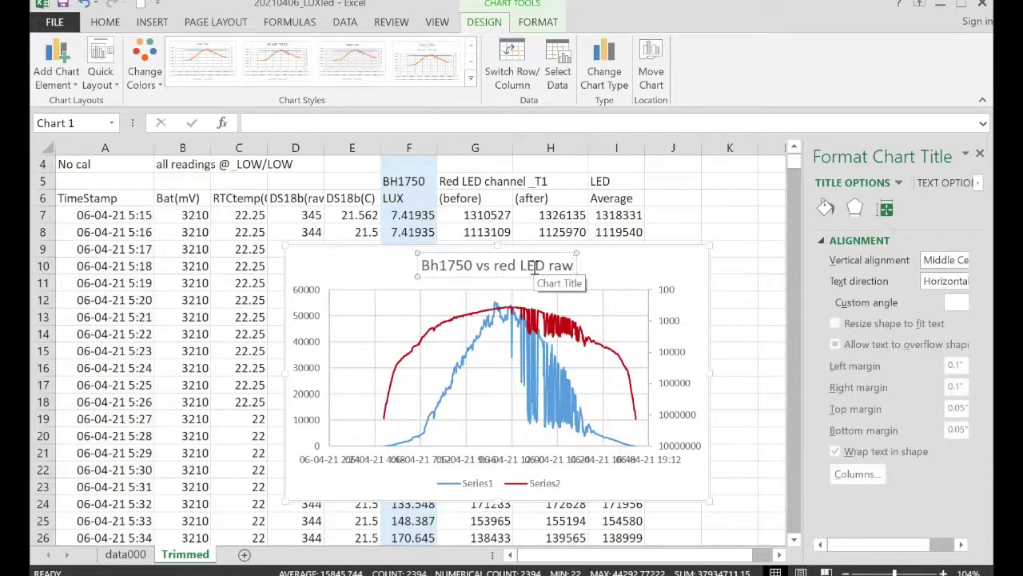
Format the horizontal axis numbers with the Time category and the 13:30 type
right_click(534, 449)
click(532, 444)
scroll(819, 520, down, 5)
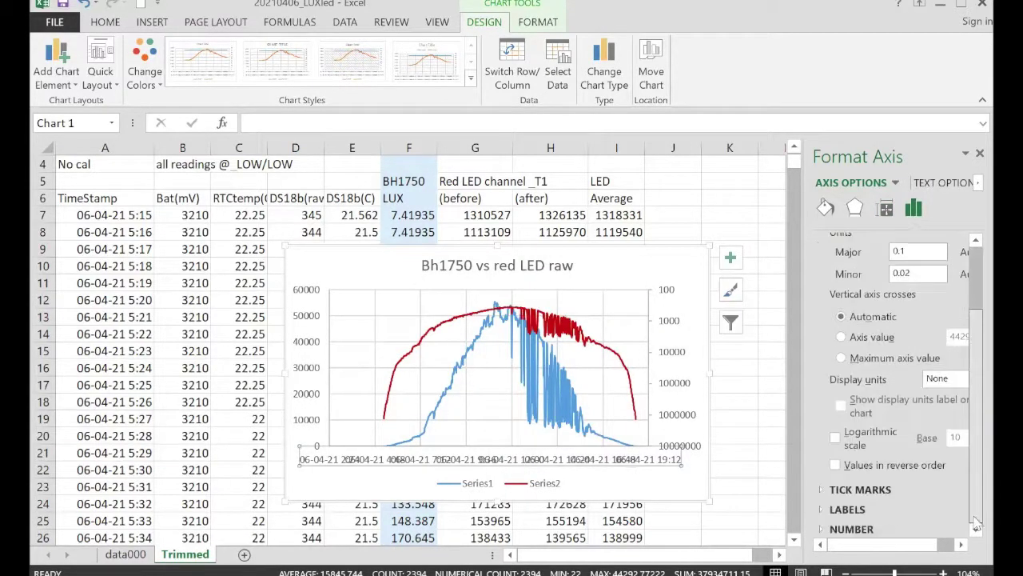
click(823, 526)
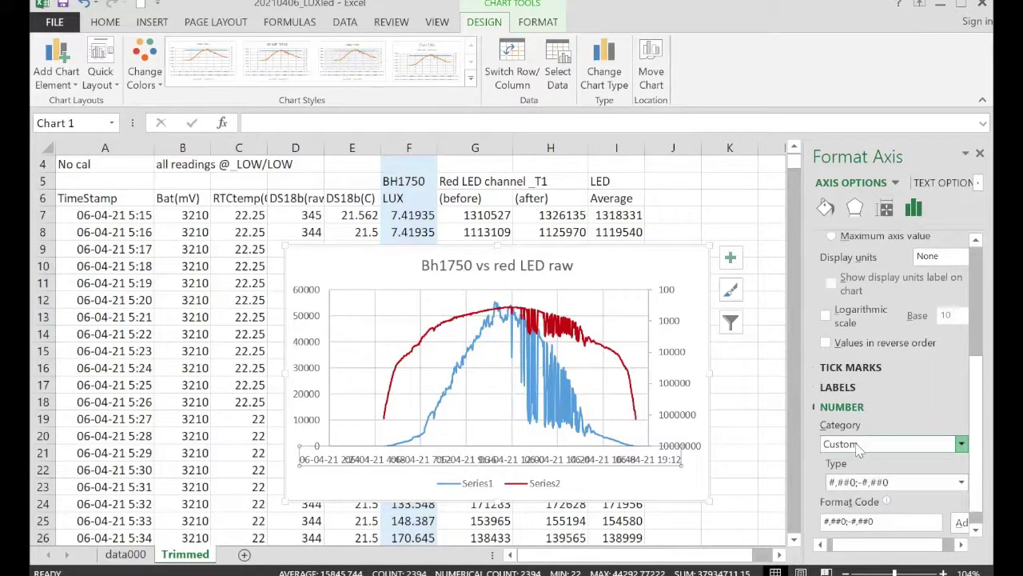
click(858, 449)
click(961, 482)
click(847, 350)
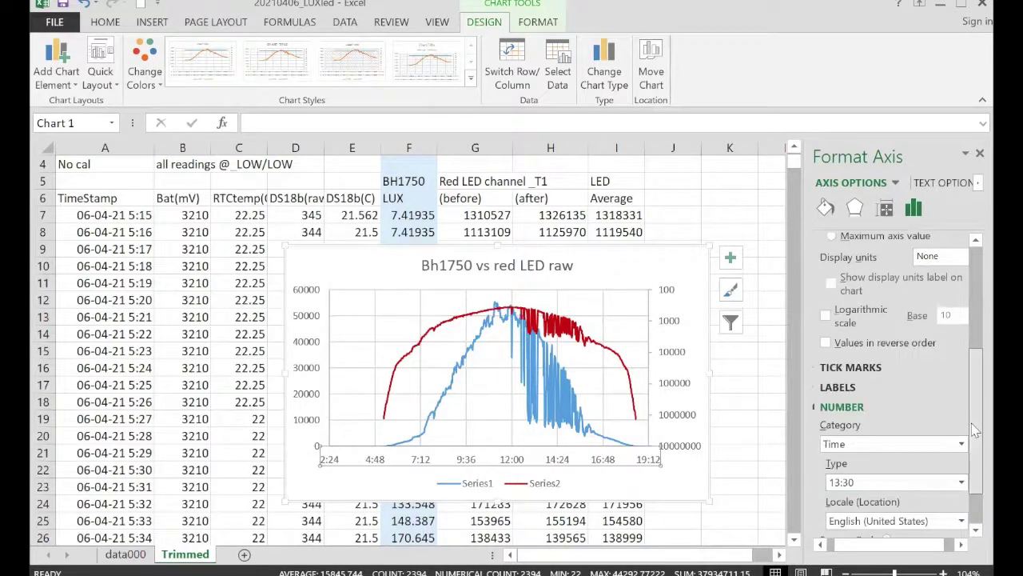
Set the horizontal axis major unit to 0.125 so the ticks fall every three hours
scroll(963, 319, up, 10)
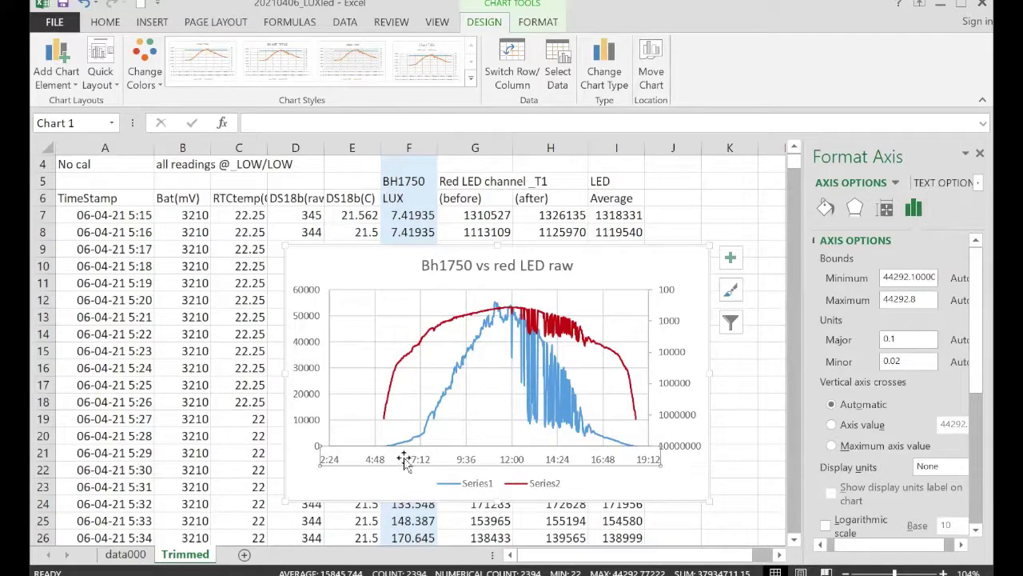
click(911, 341)
text(25)
key(Return)
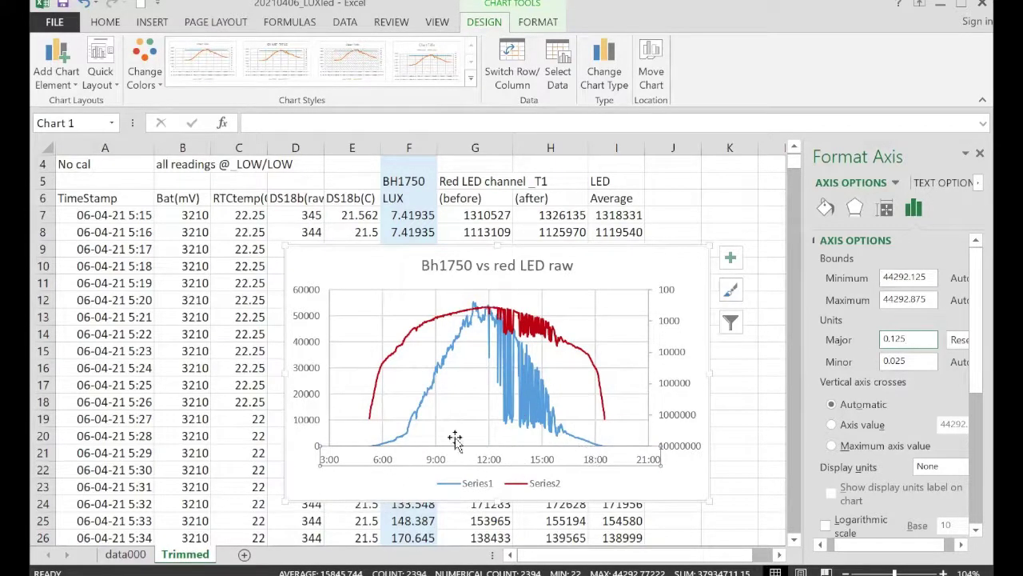
Delete the chart's legend and move the chart below row 11, clear of the LED average column
click(475, 481)
key(Delete)
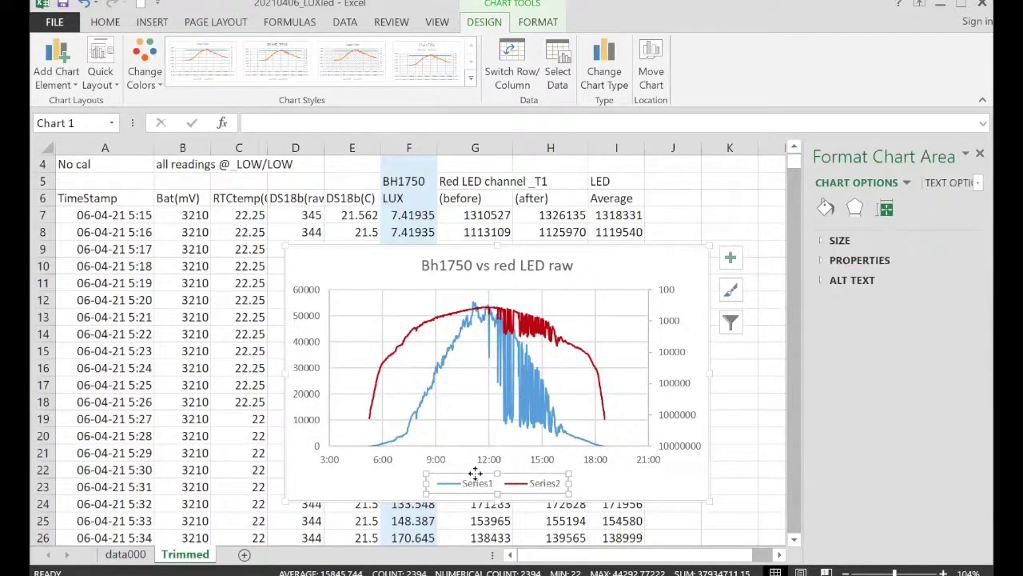
drag(309, 287, 240, 300)
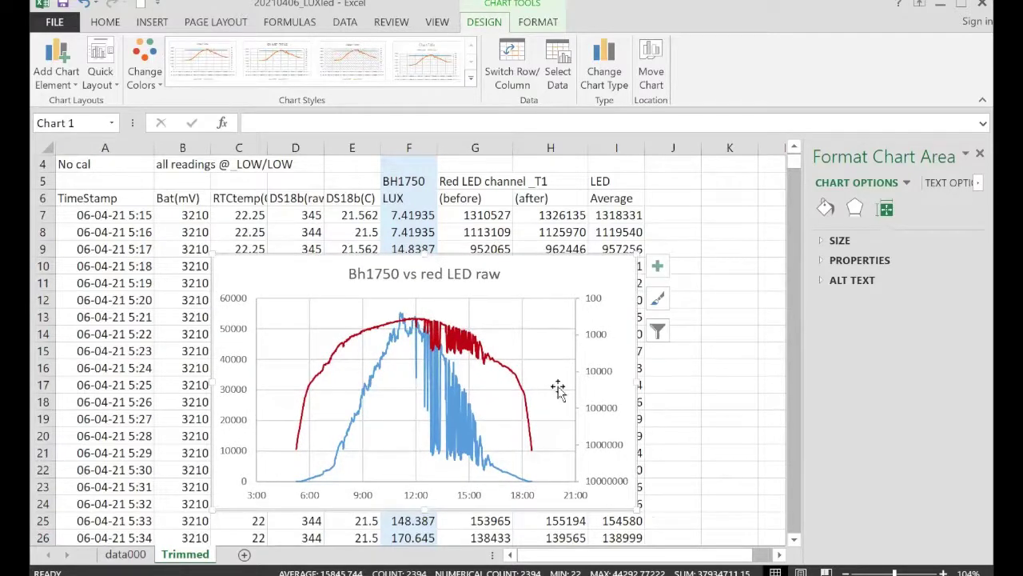
scroll(557, 390, down, 1)
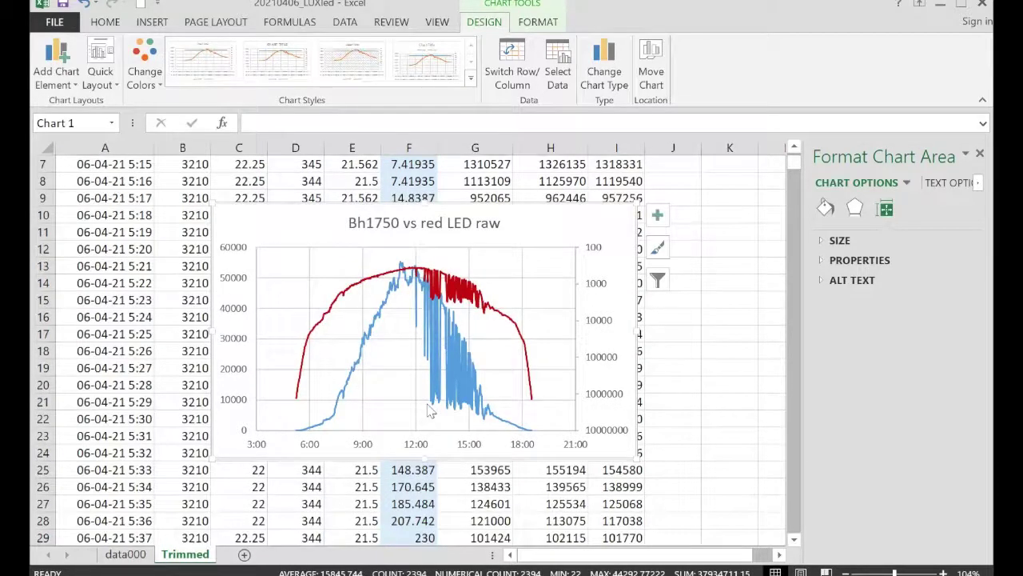
scroll(430, 410, up, 1)
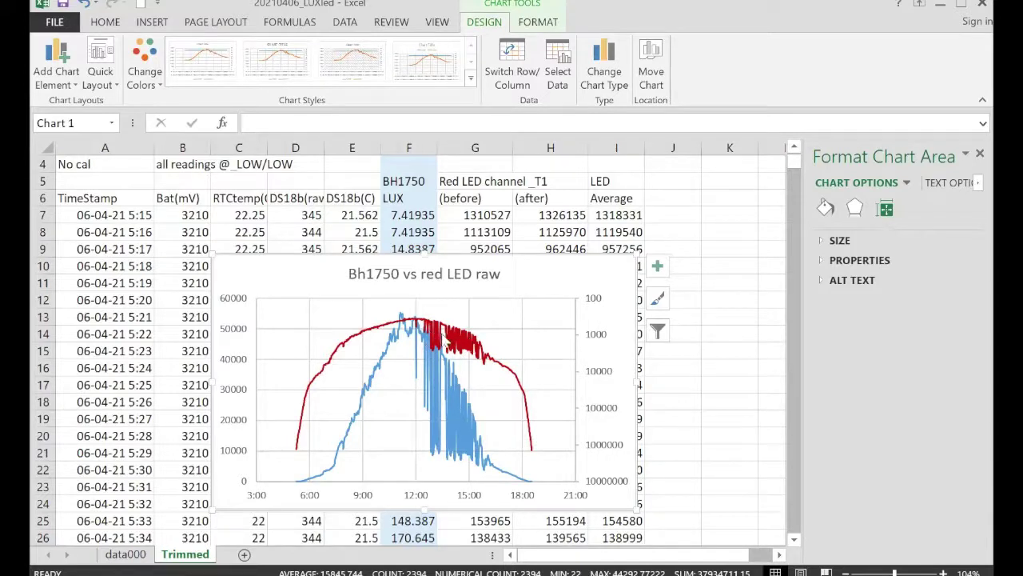
mouse_move(476, 352)
drag(526, 255, 477, 260)
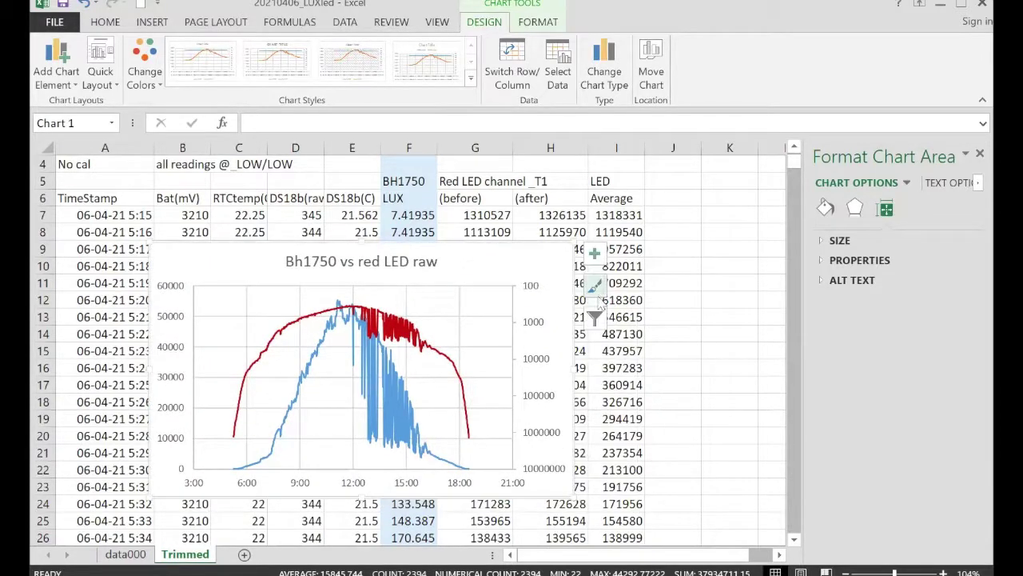
drag(469, 263, 471, 311)
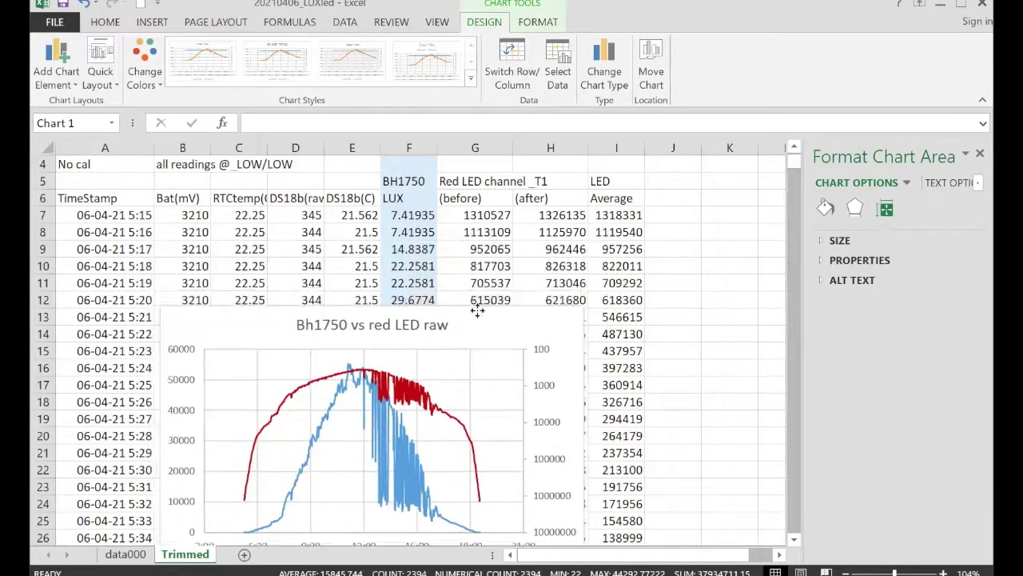
Insert a markers-only scatter chart from the BH1750 lux and red LED (before) readings in F7:G804
click(398, 215)
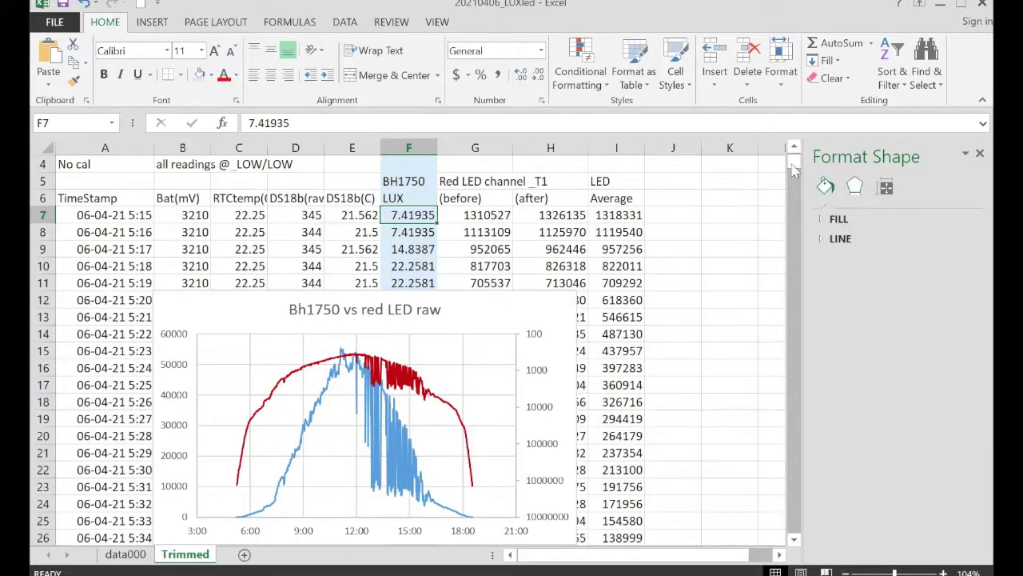
drag(793, 171, 793, 364)
scroll(455, 431, up, 3)
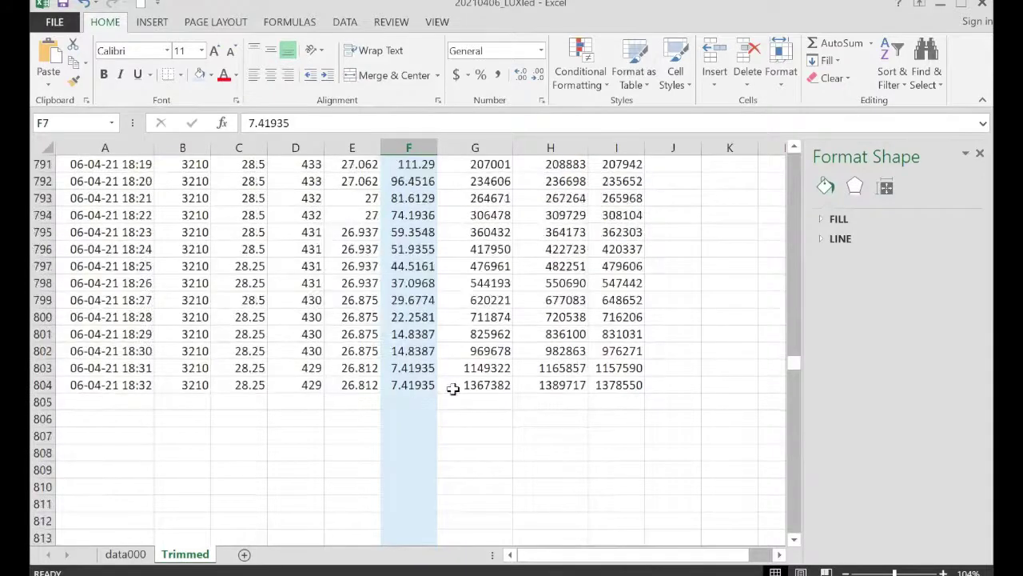
click(502, 385)
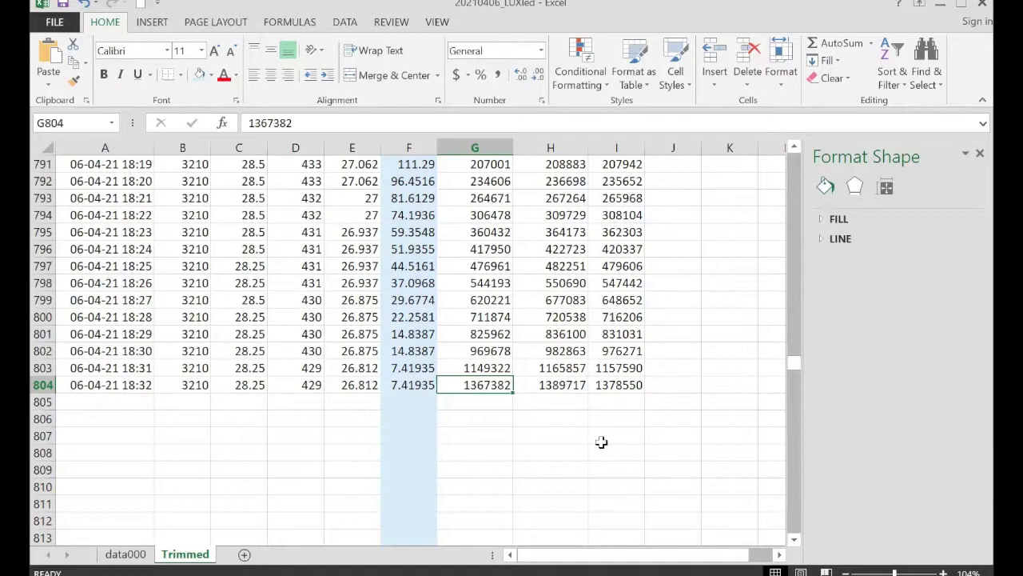
key(ctrl+shift+Home)
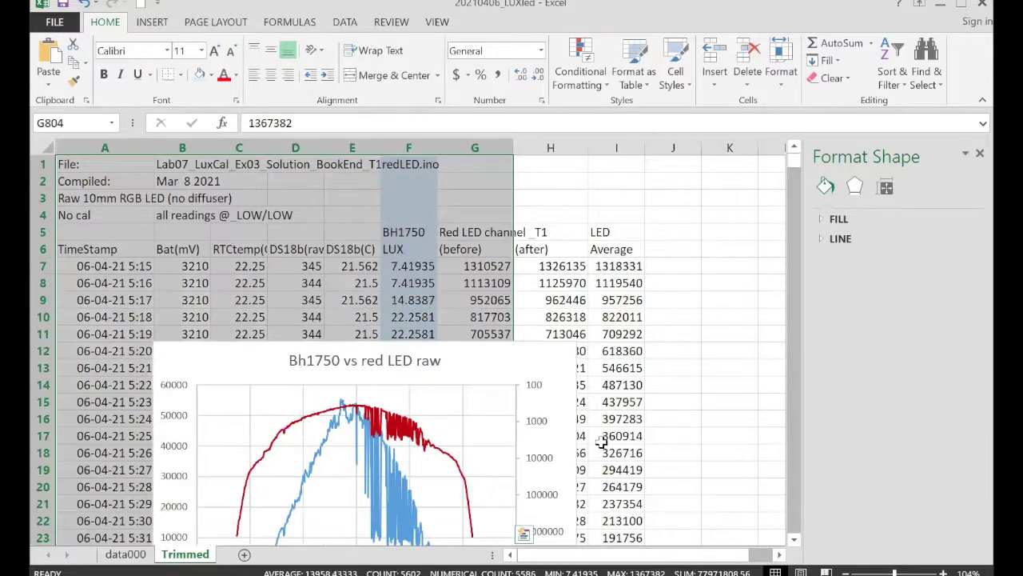
key(shift+Right)
key(shift+Right)
key(shift+Right)
key(shift+Right)
key(shift+Right)
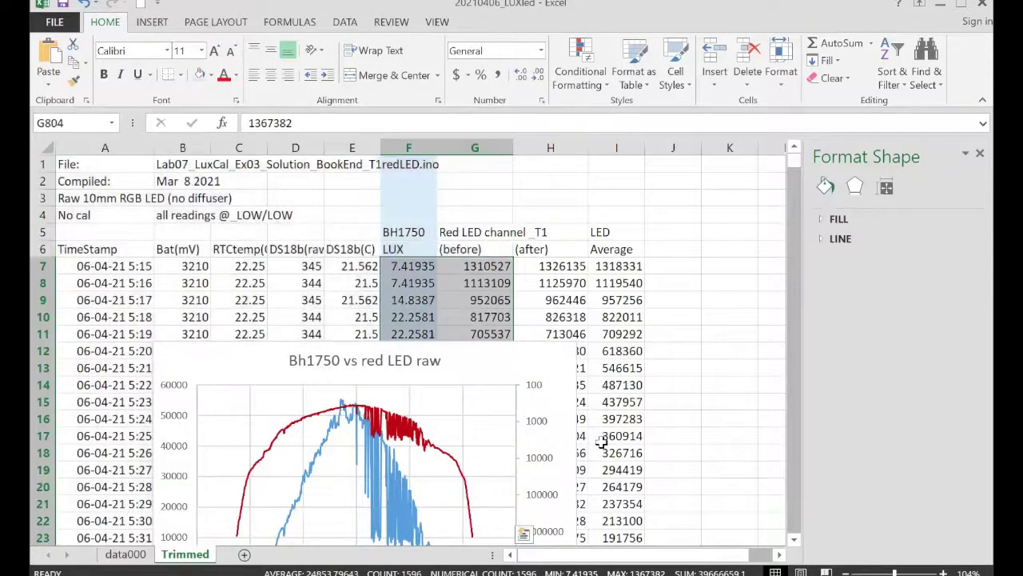
click(151, 23)
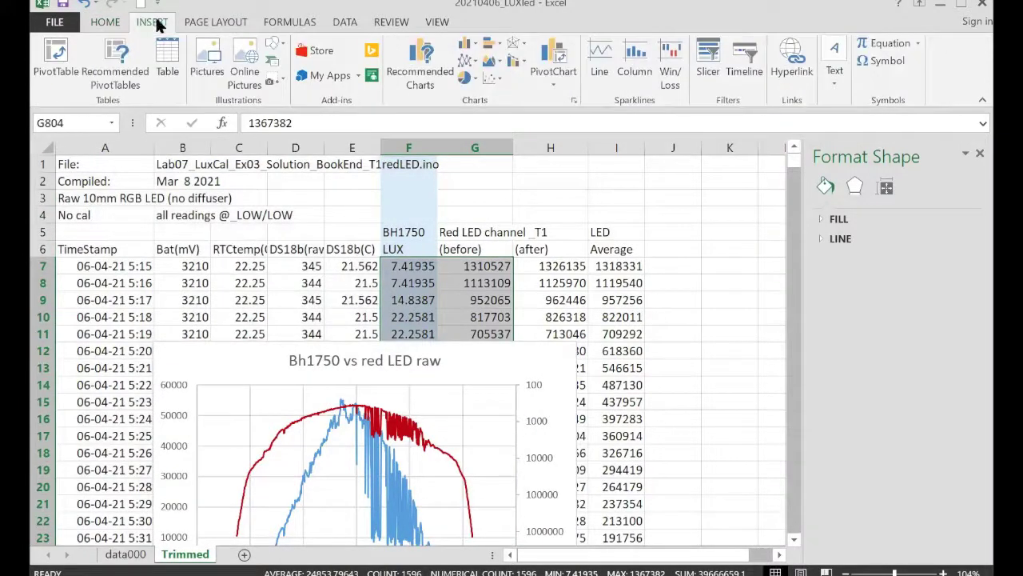
click(494, 79)
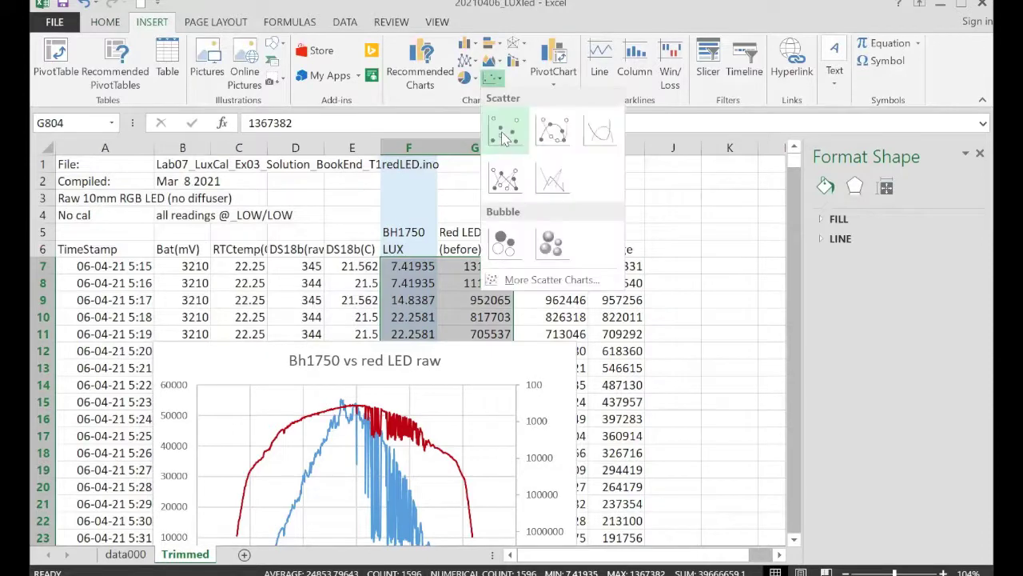
click(502, 134)
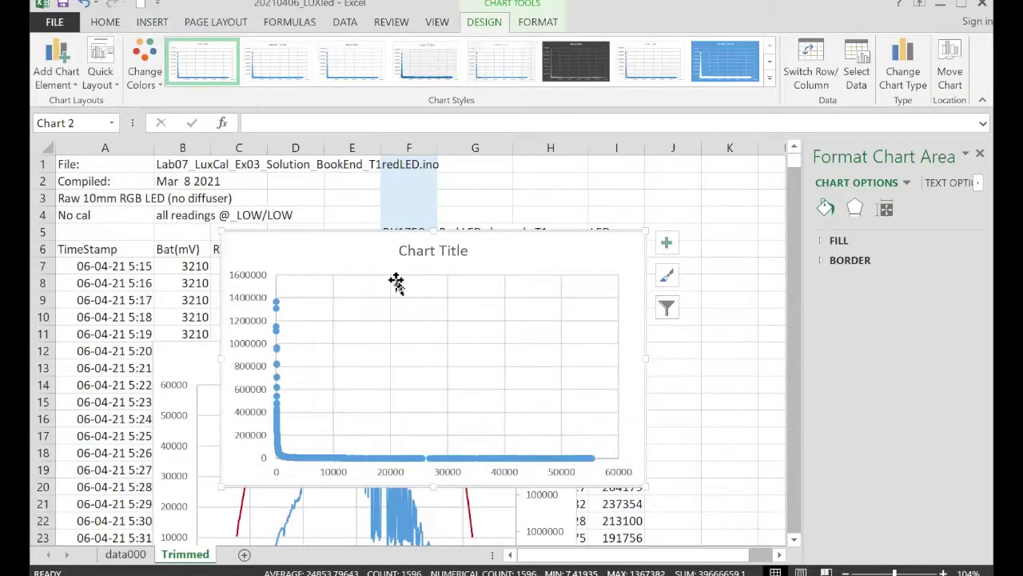
Move the new scatter chart into the empty columns beside the LED Average column and close the formatting pane
drag(373, 259, 658, 317)
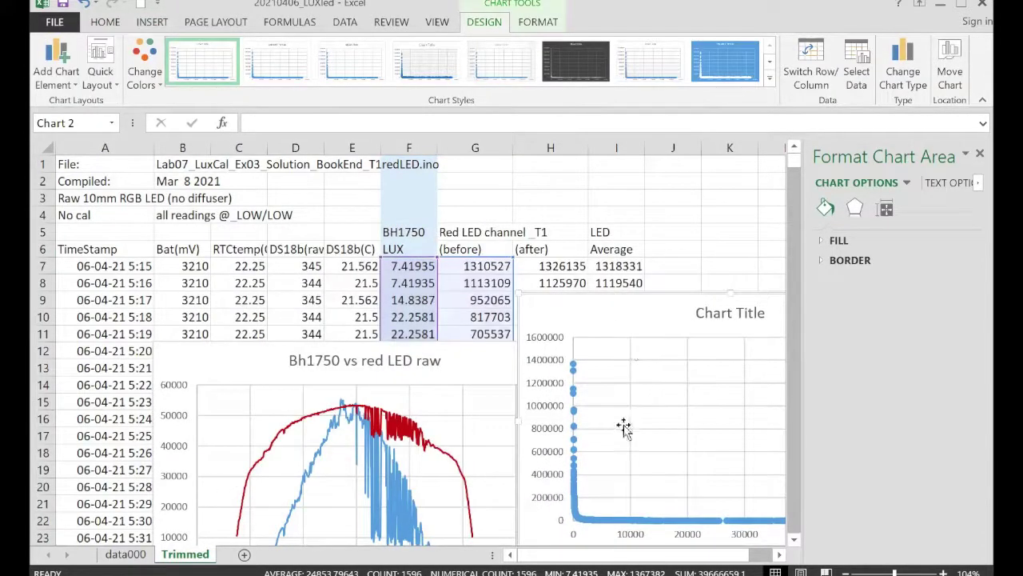
click(980, 154)
scroll(400, 275, down, 3)
drag(400, 274, 473, 261)
Reassign the scatter series so LED Average I7:I804 supplies the X values and BH1750 lux F7:F804 the Y values
click(457, 373)
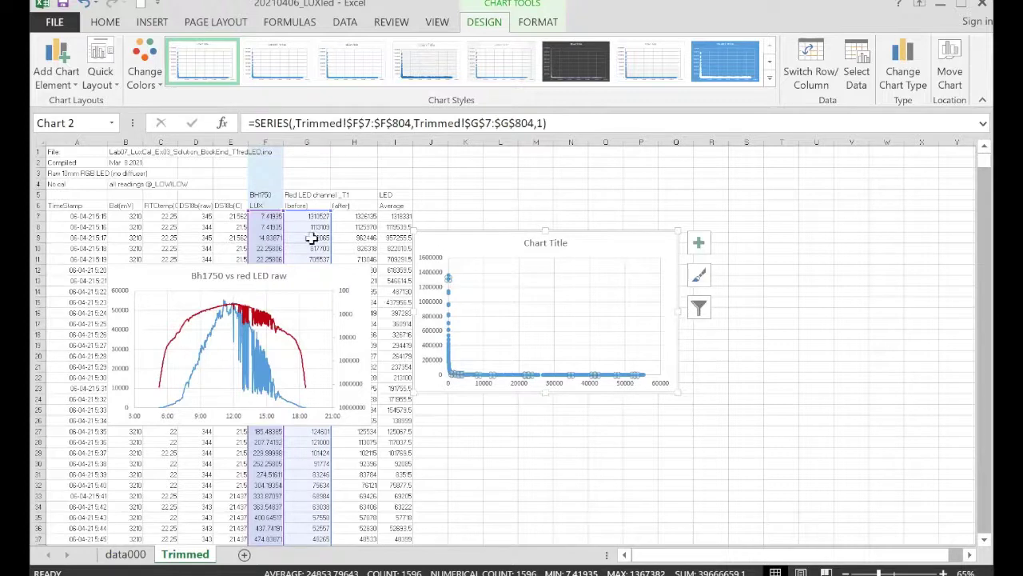
drag(283, 219, 399, 213)
drag(312, 212, 282, 218)
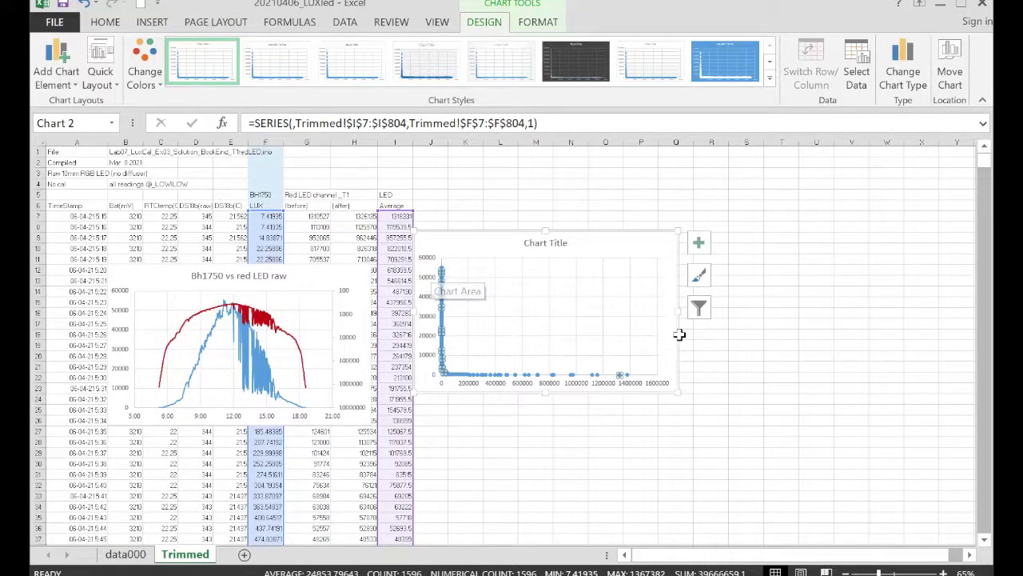
Make the scatter chart slightly narrower and move it up to about row 6, clear of the LED Average column
click(640, 309)
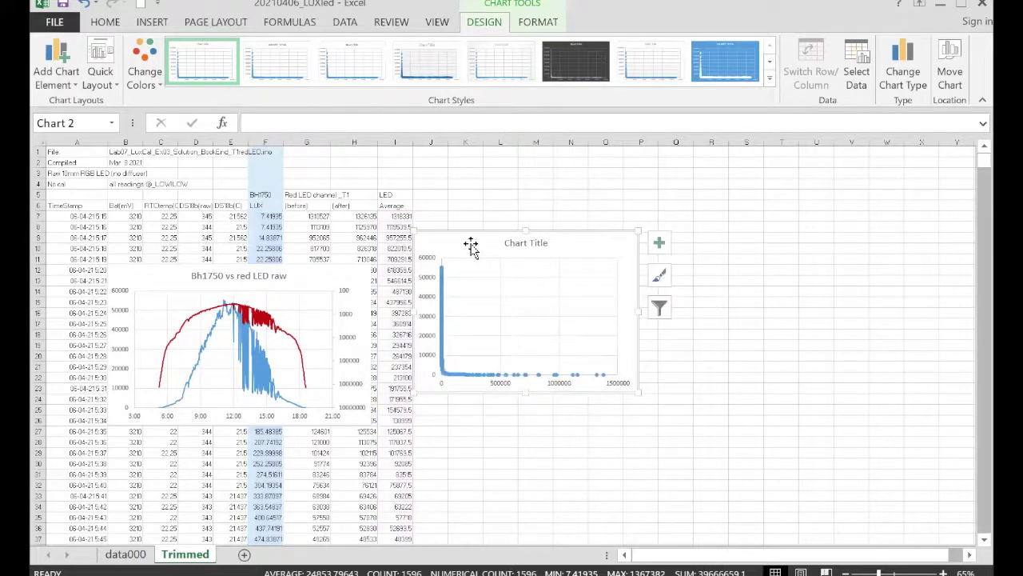
drag(470, 245, 493, 223)
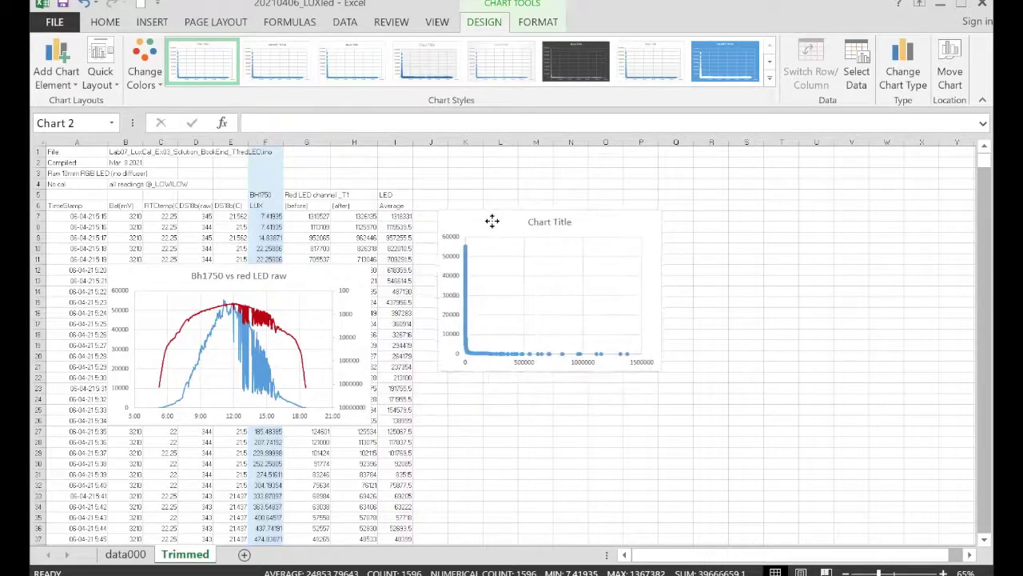
click(506, 357)
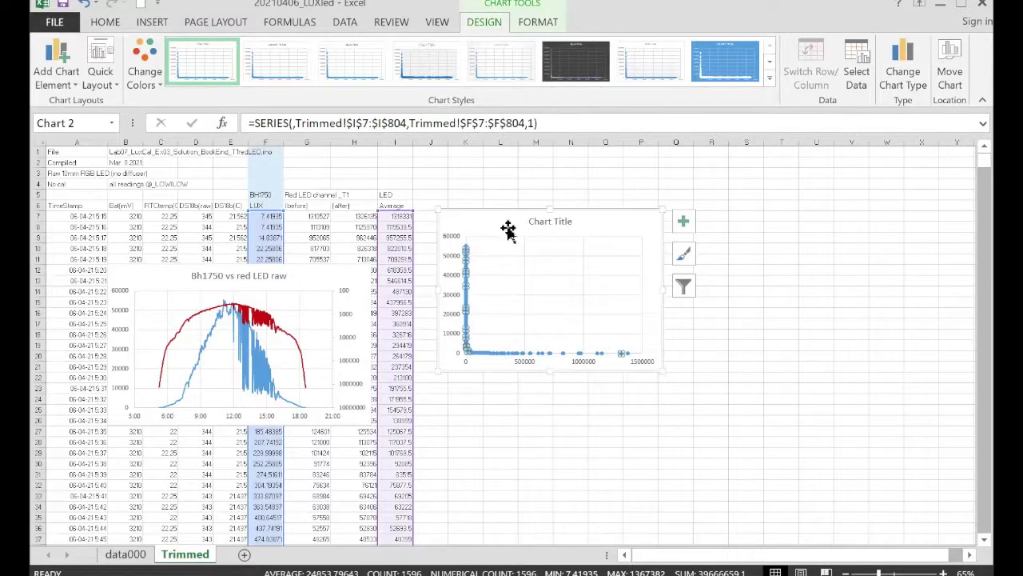
Retitle the scatter chart "Trendline" and shift it slightly toward the data columns
click(532, 222)
drag(531, 222, 580, 223)
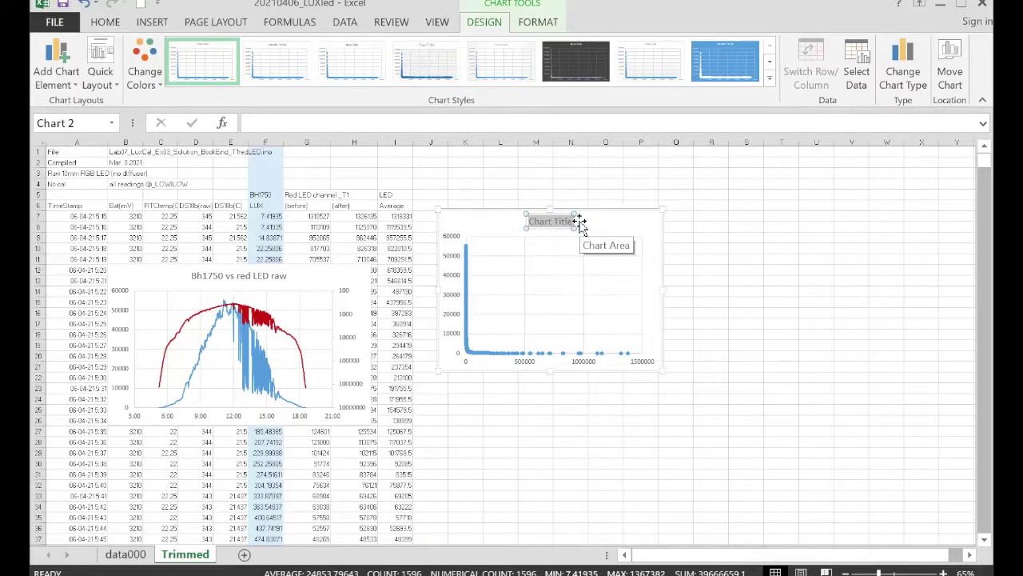
text(Te)
text(endline)
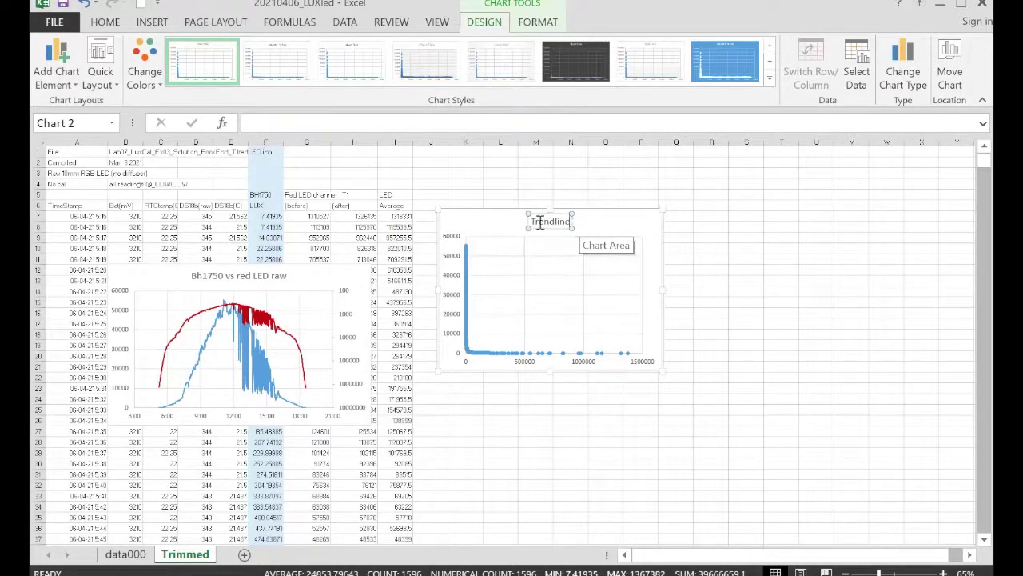
click(485, 175)
drag(466, 222, 458, 214)
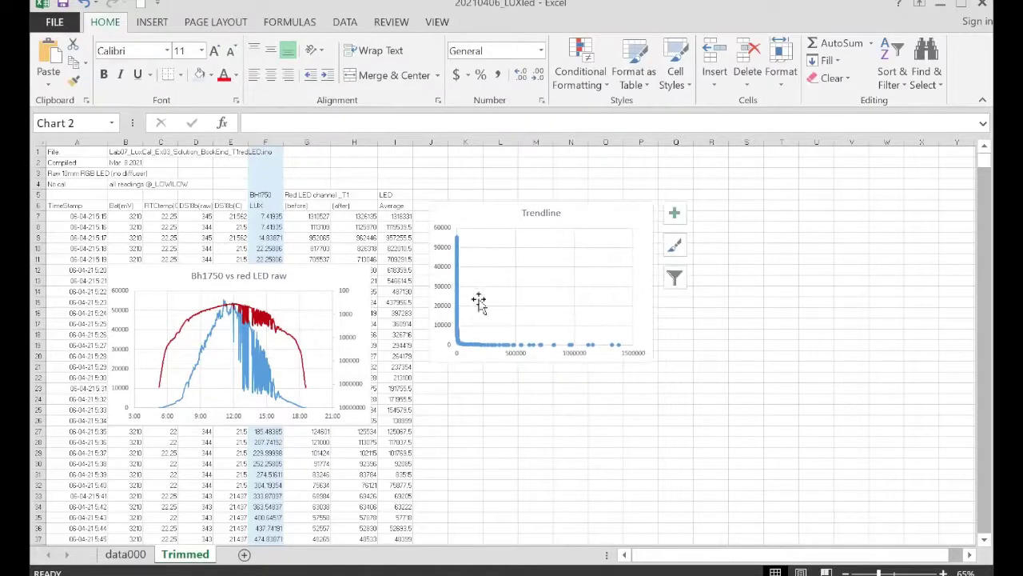
Set both the horizontal and vertical axes of the Trendline chart to a base 10 logarithmic scale
click(462, 341)
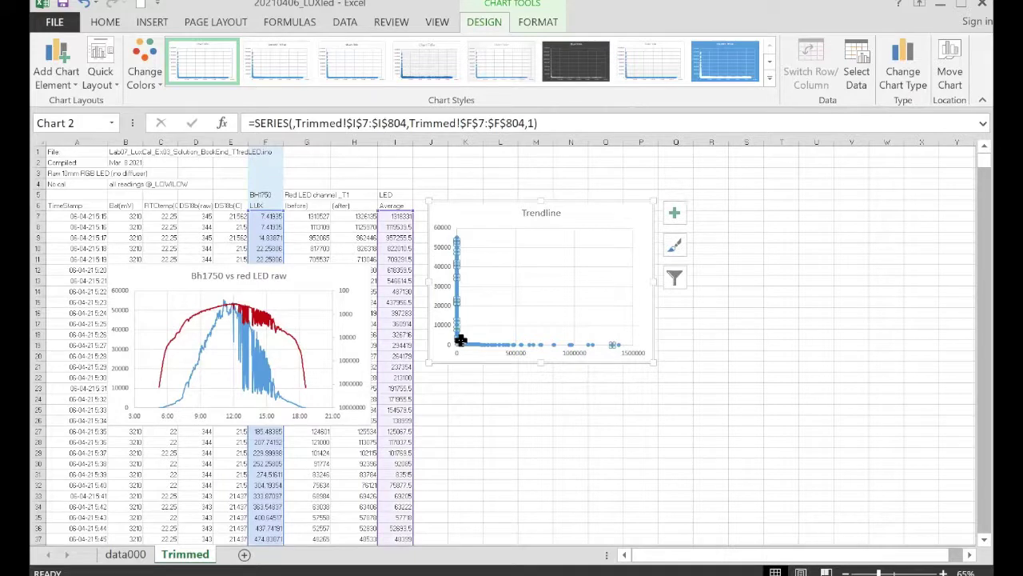
right_click(520, 358)
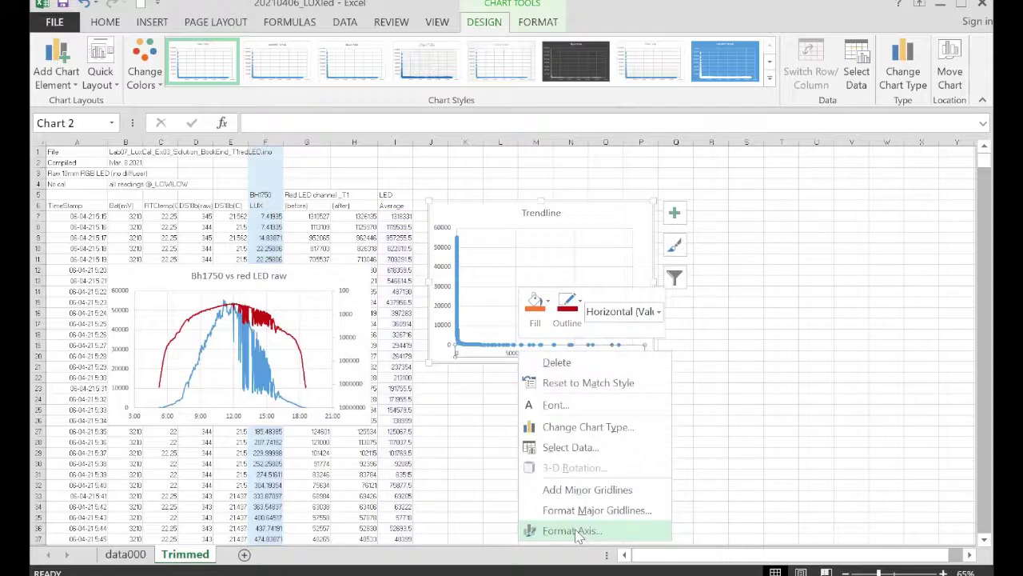
click(571, 531)
scroll(895, 384, down, 1)
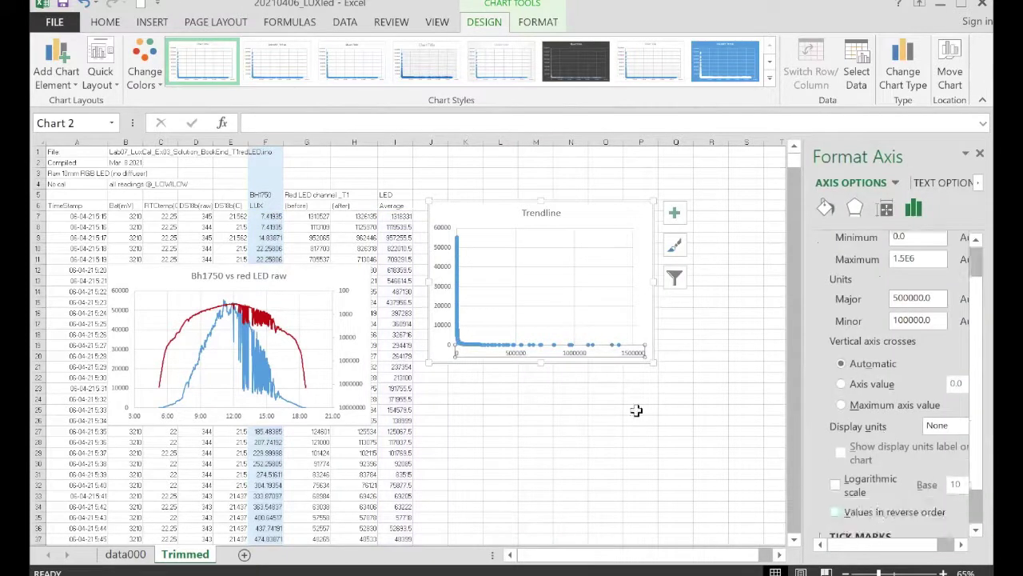
click(835, 485)
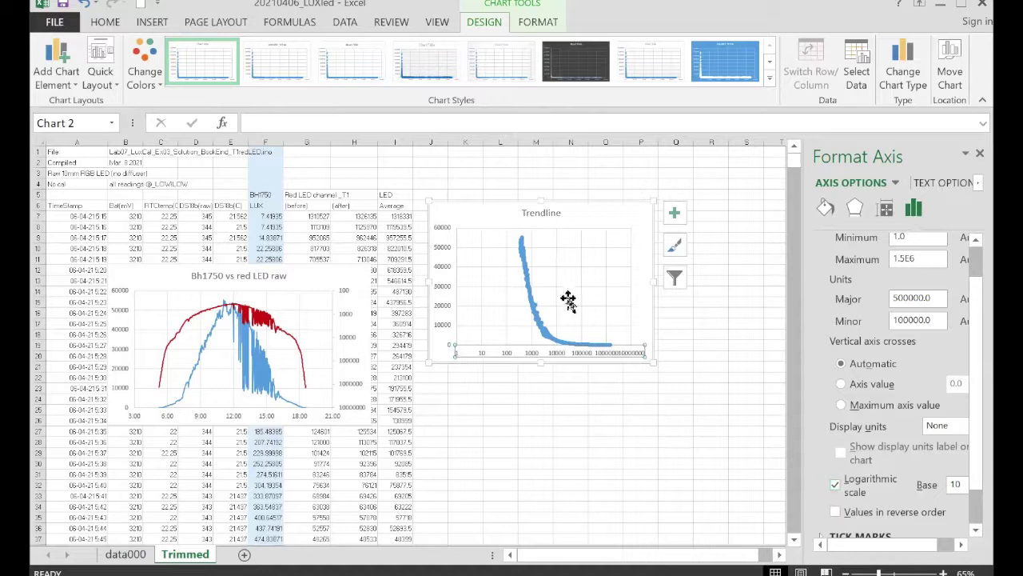
click(439, 274)
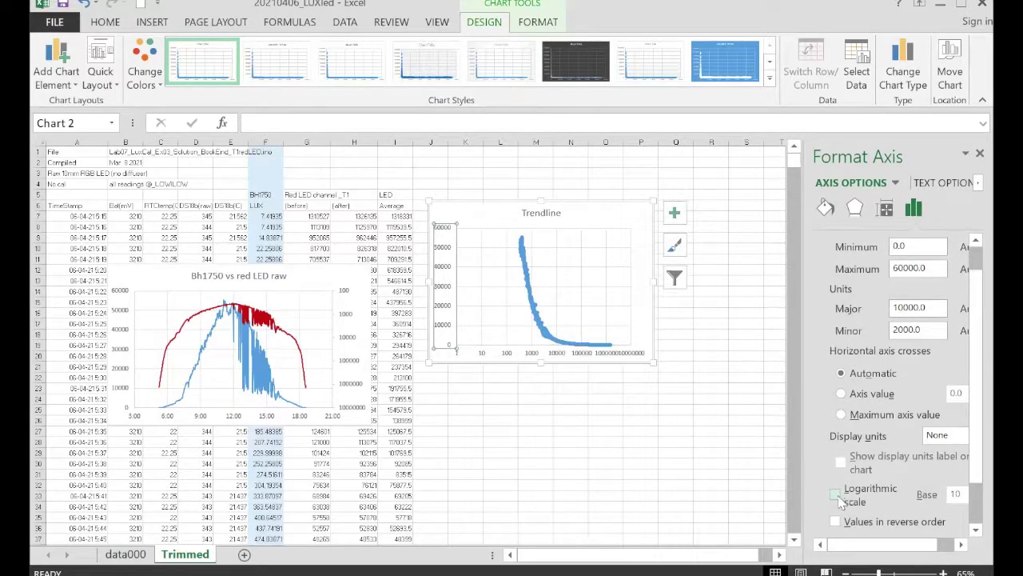
click(835, 495)
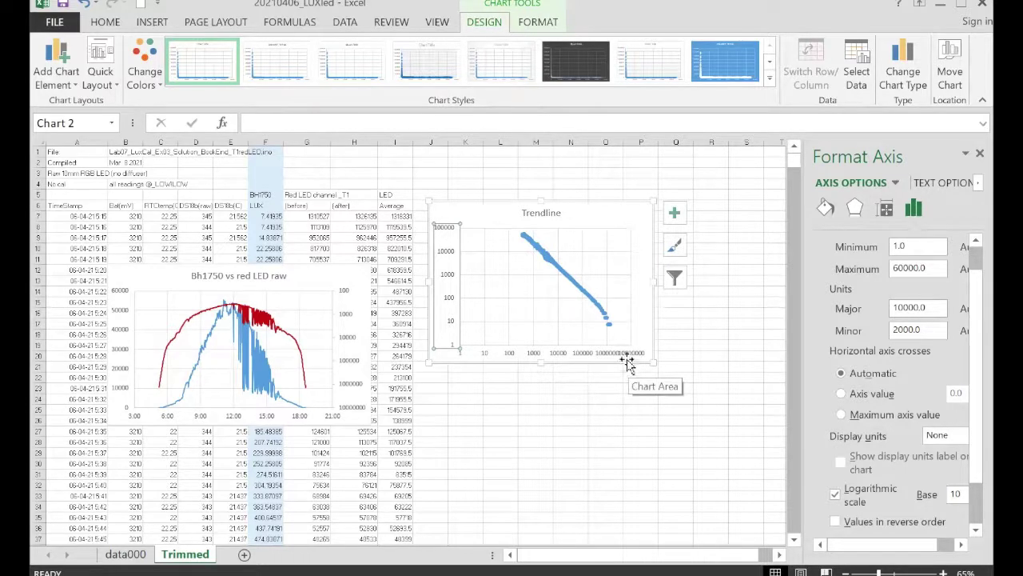
Turn off the logarithmic scale on the vertical and horizontal axes of the Trendline chart
click(835, 496)
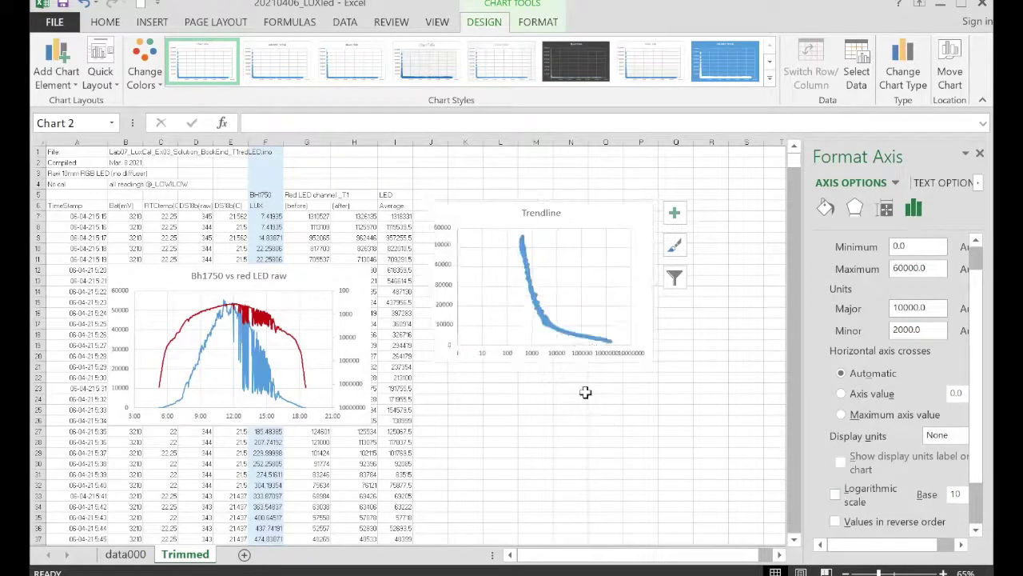
click(571, 361)
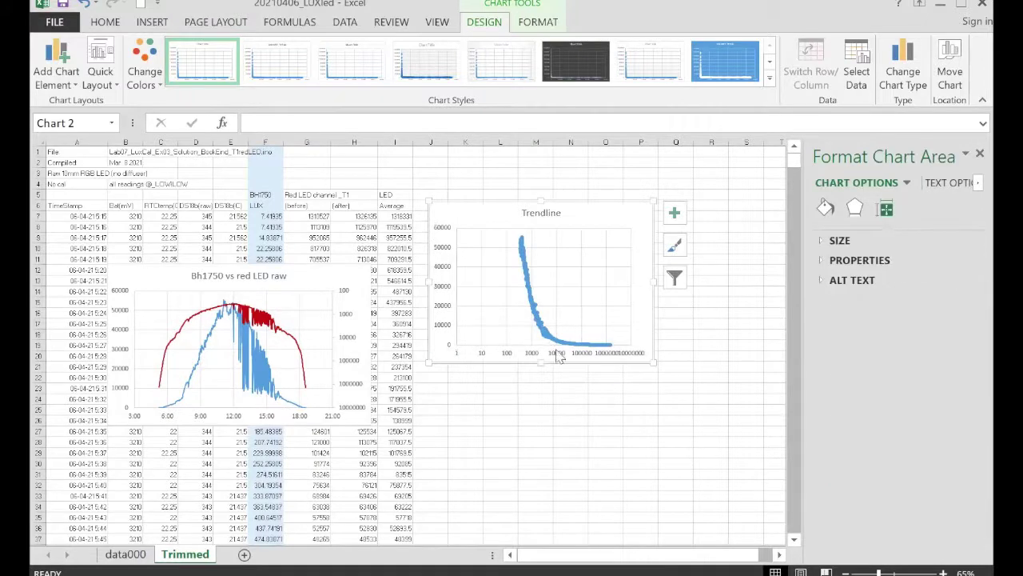
click(595, 356)
right_click(593, 358)
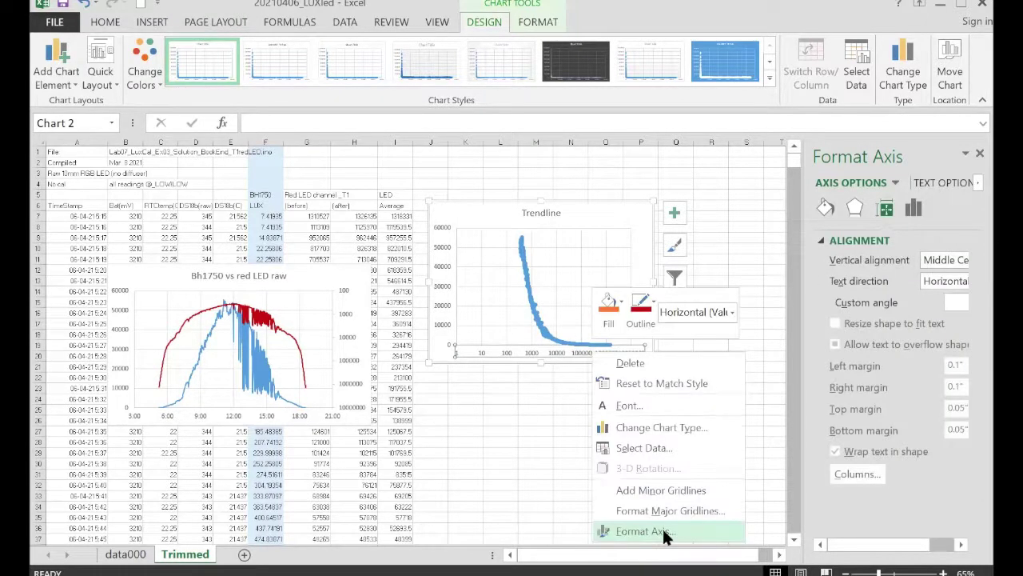
click(663, 530)
click(836, 525)
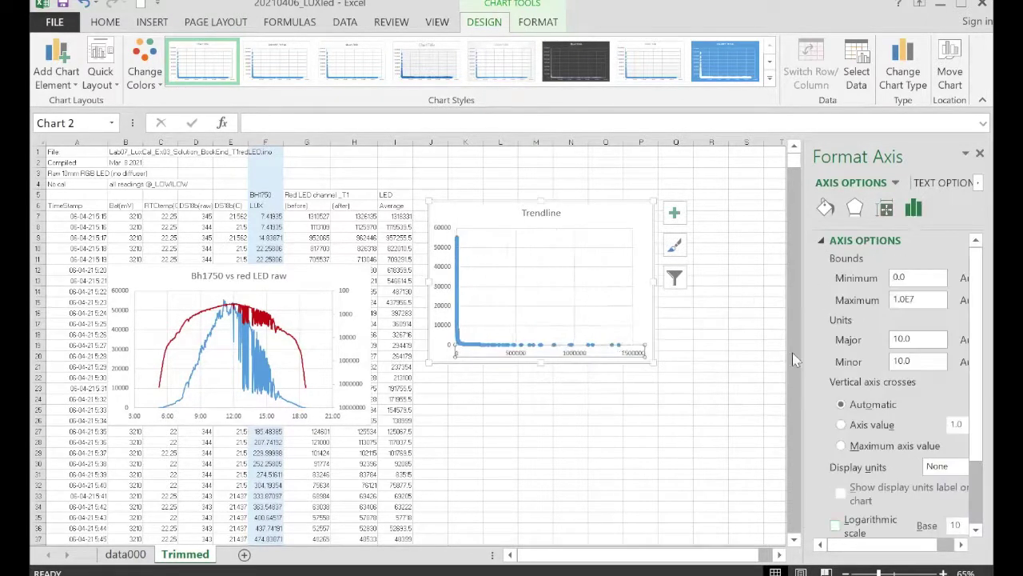
Add a Power trendline to the scatter series and display its equation and R-squared value on the chart
right_click(460, 334)
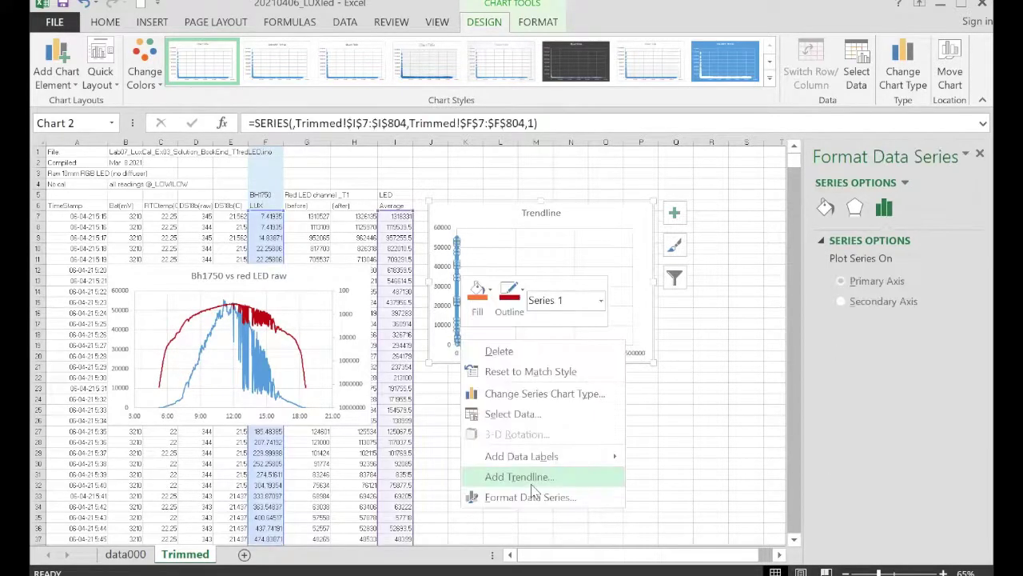
click(531, 483)
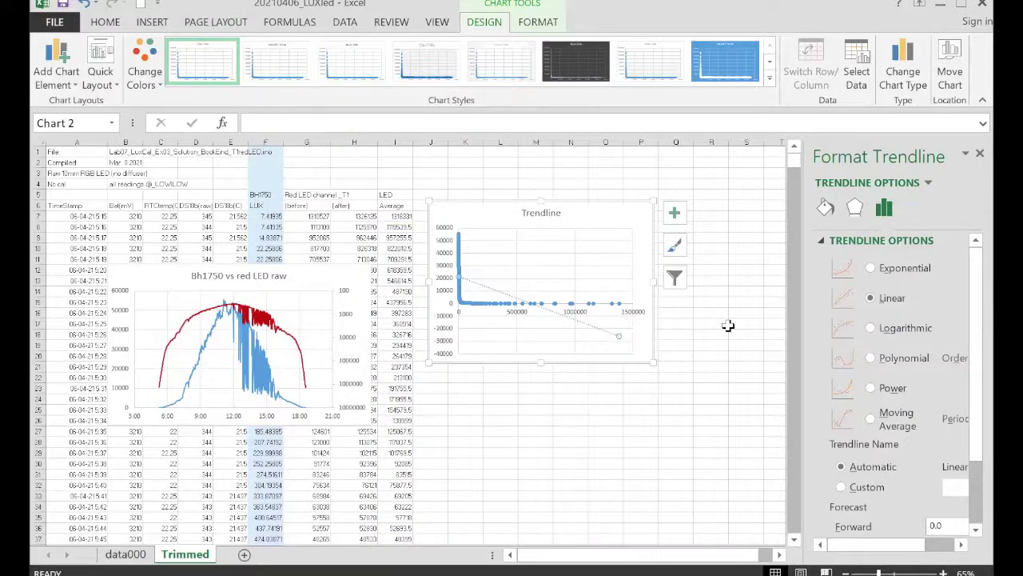
scroll(797, 356, down, 1)
click(871, 389)
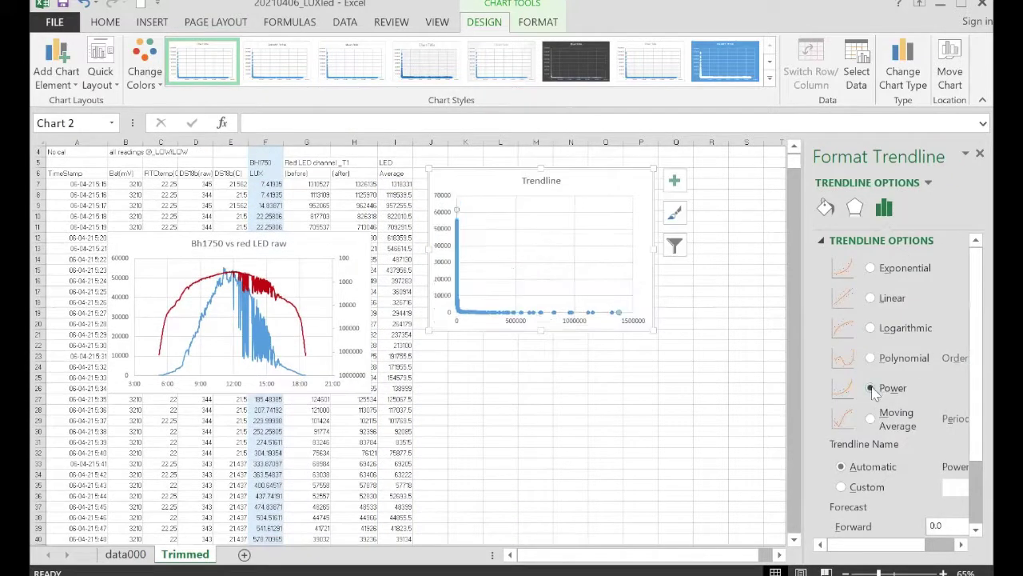
scroll(845, 462, down, 2)
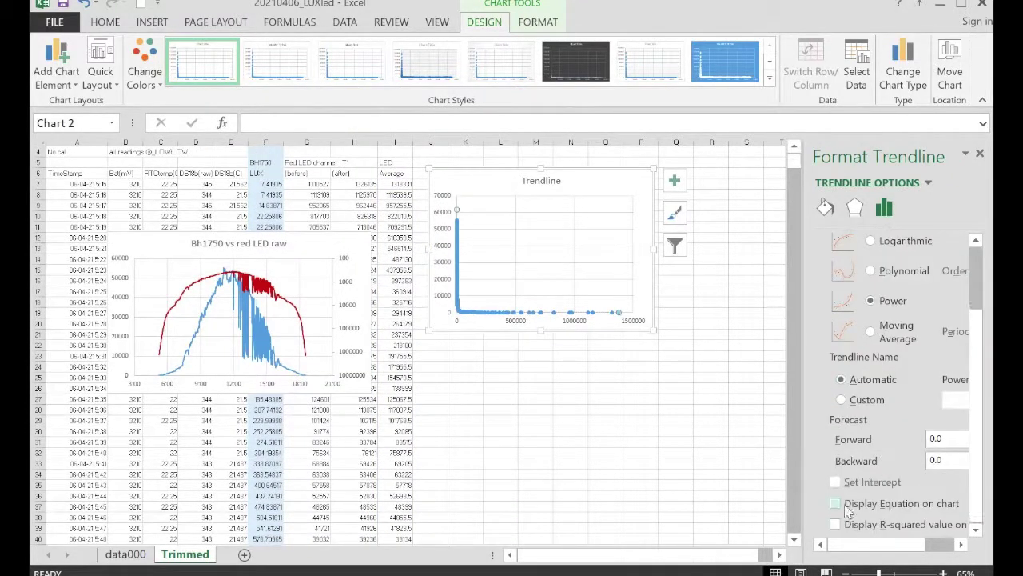
click(836, 505)
click(835, 526)
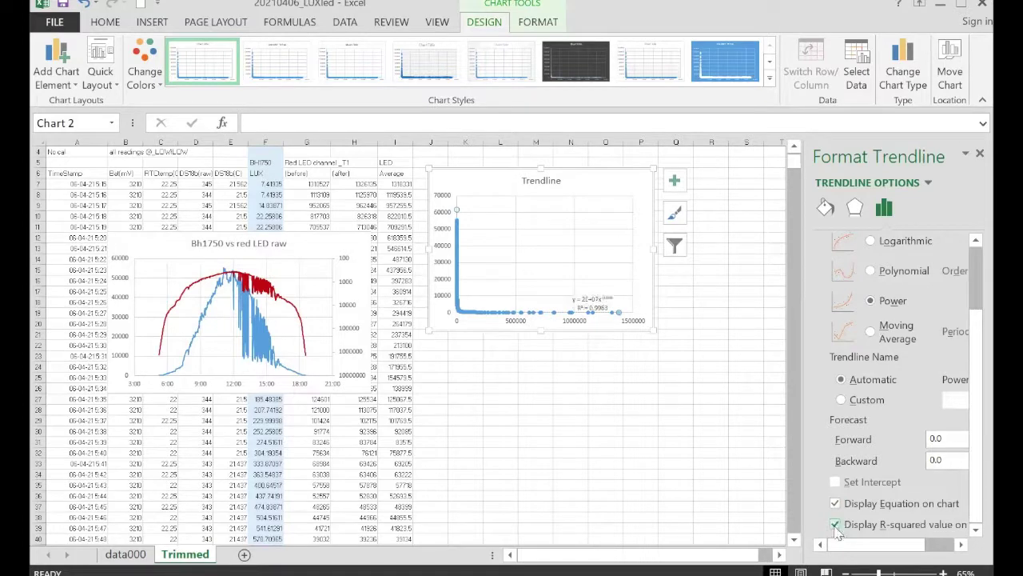
Format the trendline as a black line 1 pt wide with the solid dash type
click(824, 208)
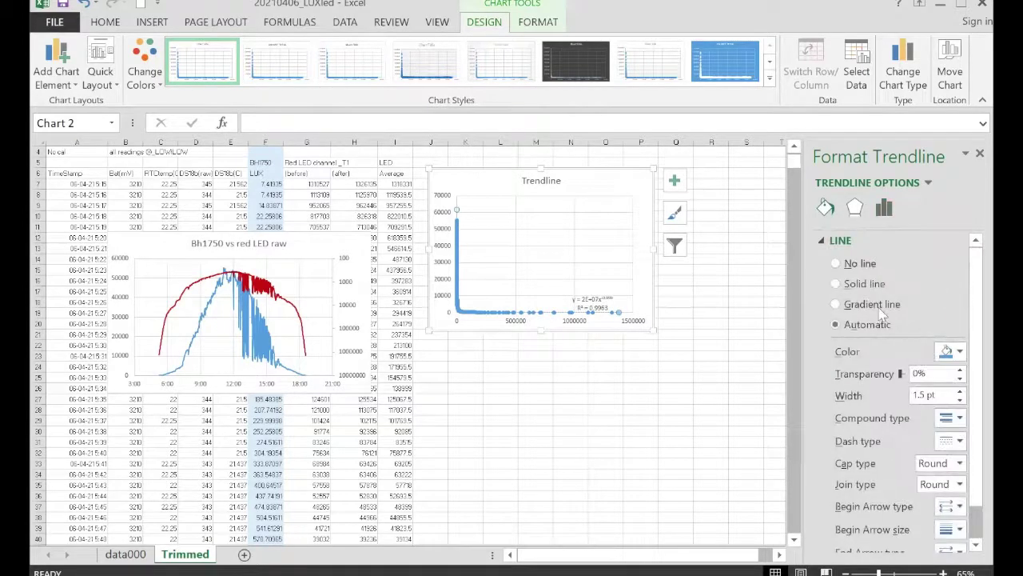
click(960, 352)
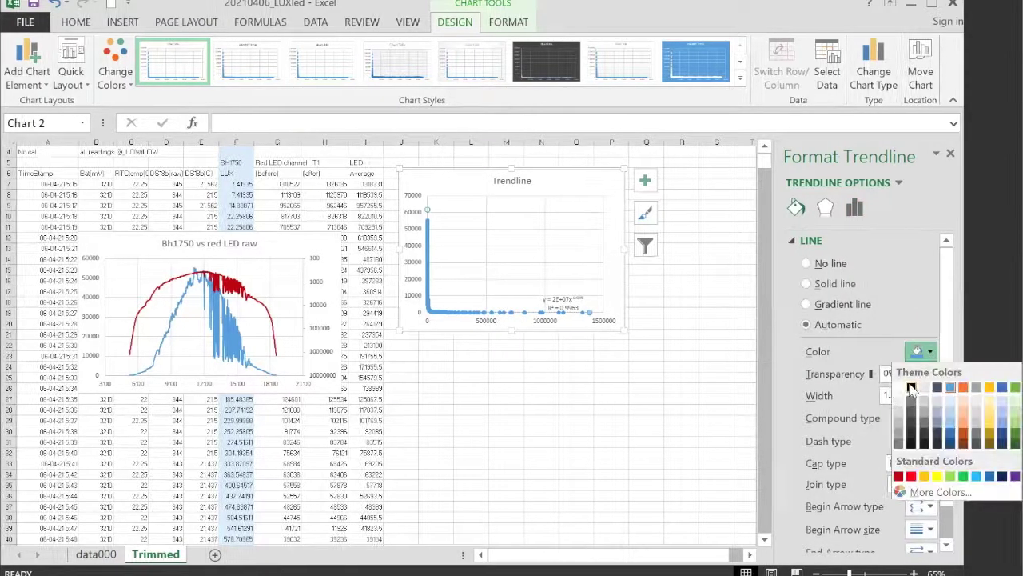
click(916, 328)
click(959, 400)
click(959, 400)
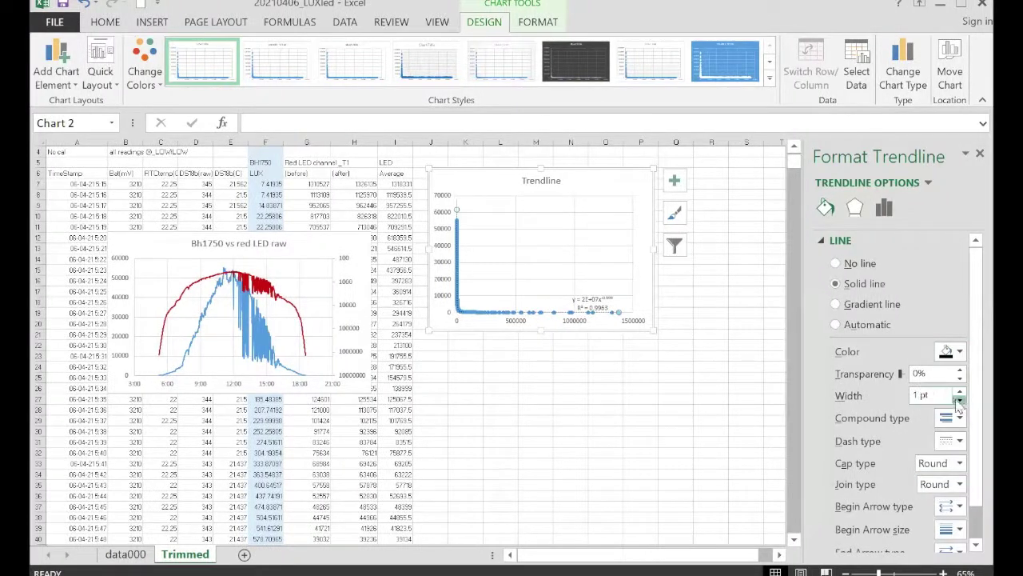
click(960, 442)
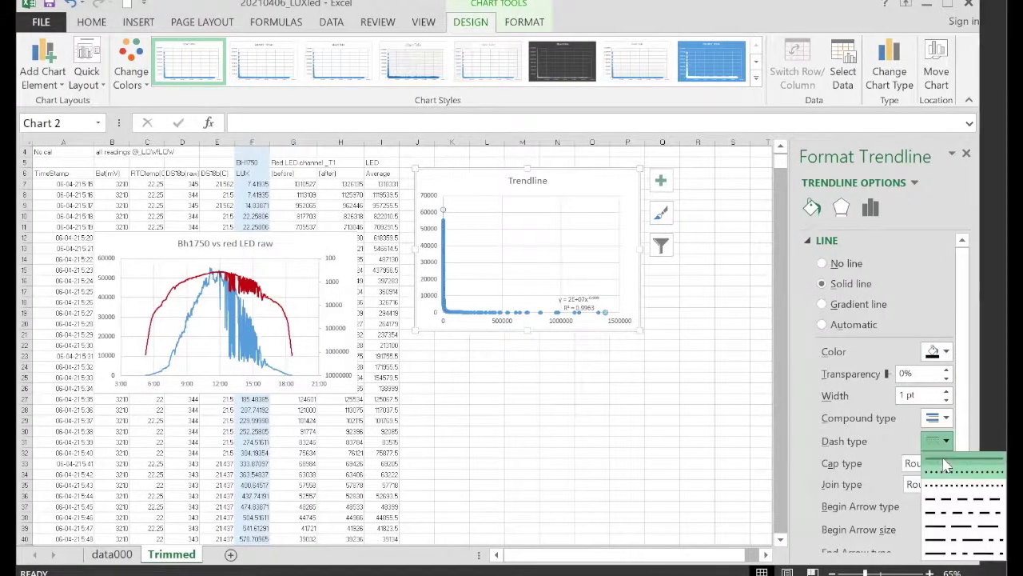
click(946, 465)
Move the trendline's equation and R-squared label into the empty middle of the plot area
drag(540, 293, 490, 236)
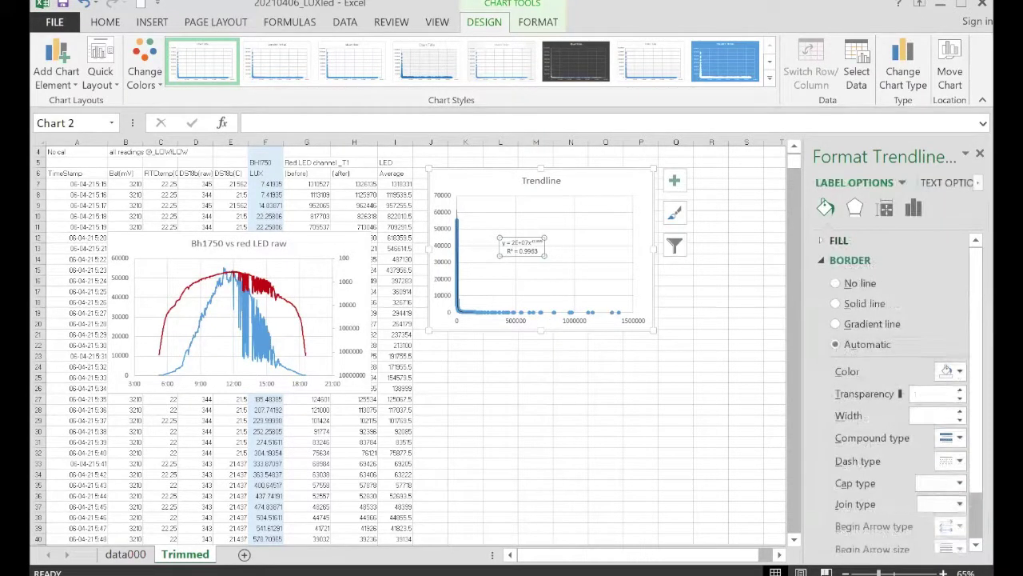
scroll(736, 526, up, 8)
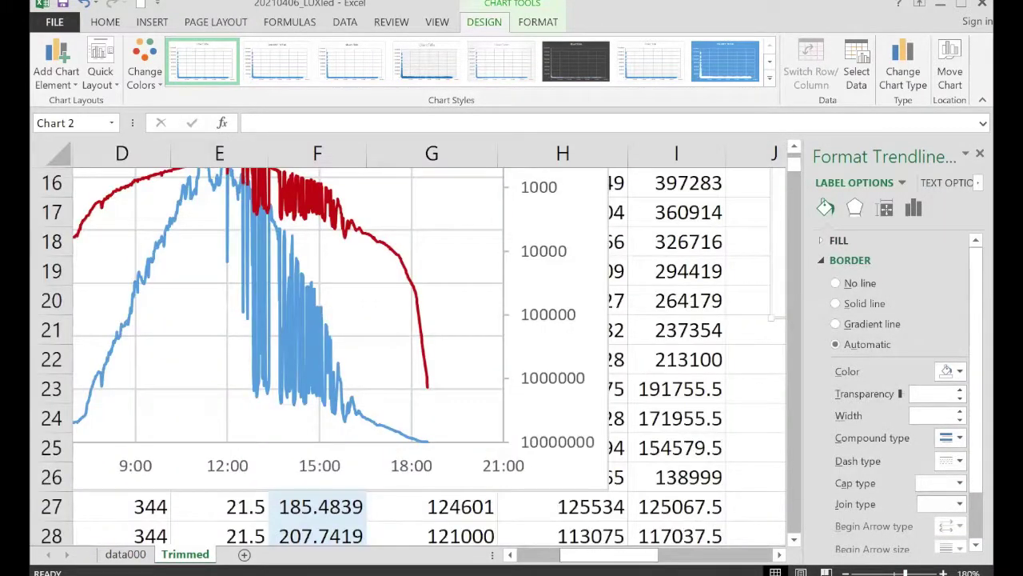
scroll(544, 507, right, 3)
scroll(534, 507, up, 3)
scroll(534, 507, down, 2)
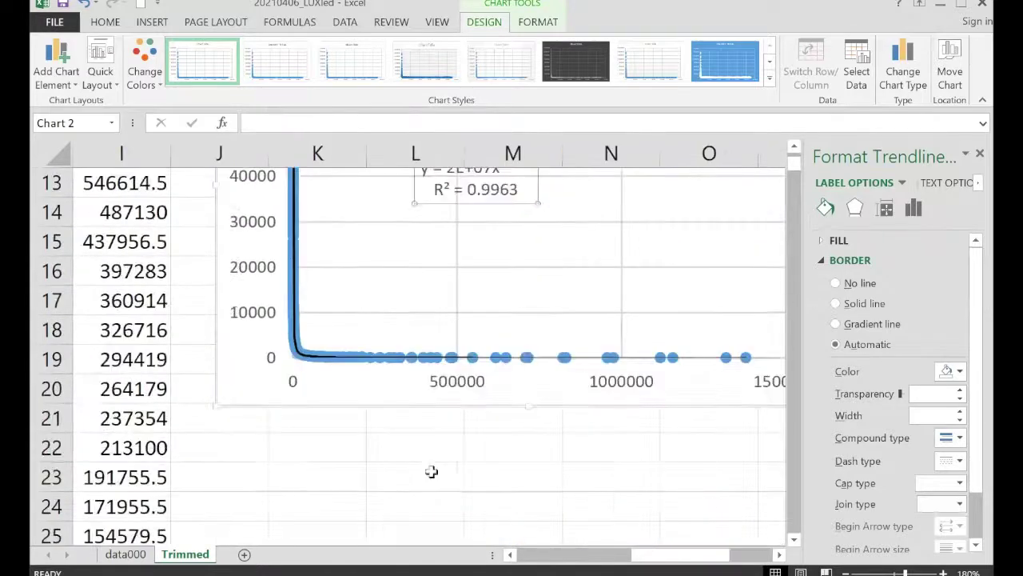
scroll(384, 358, up, 1)
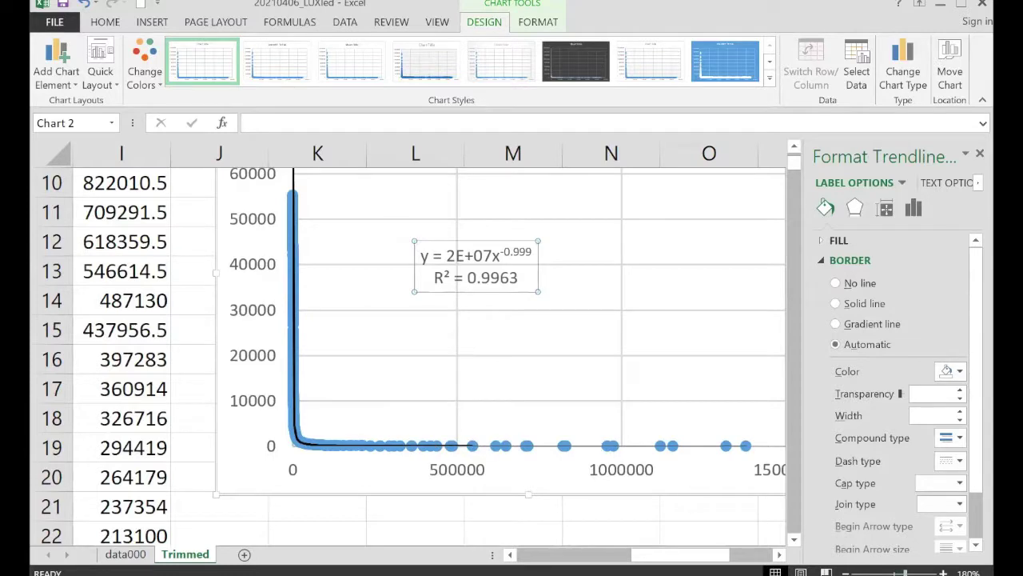
scroll(655, 338, down, 7)
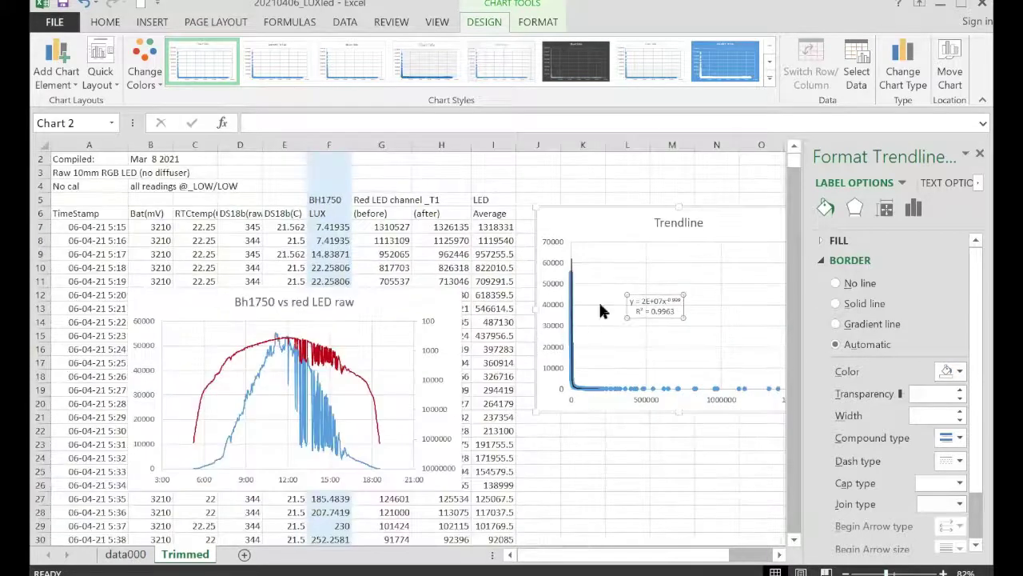
Move the Trendline chart lower on the sheet and format its equation label as Number with 8 decimal places
drag(598, 232, 570, 280)
right_click(618, 362)
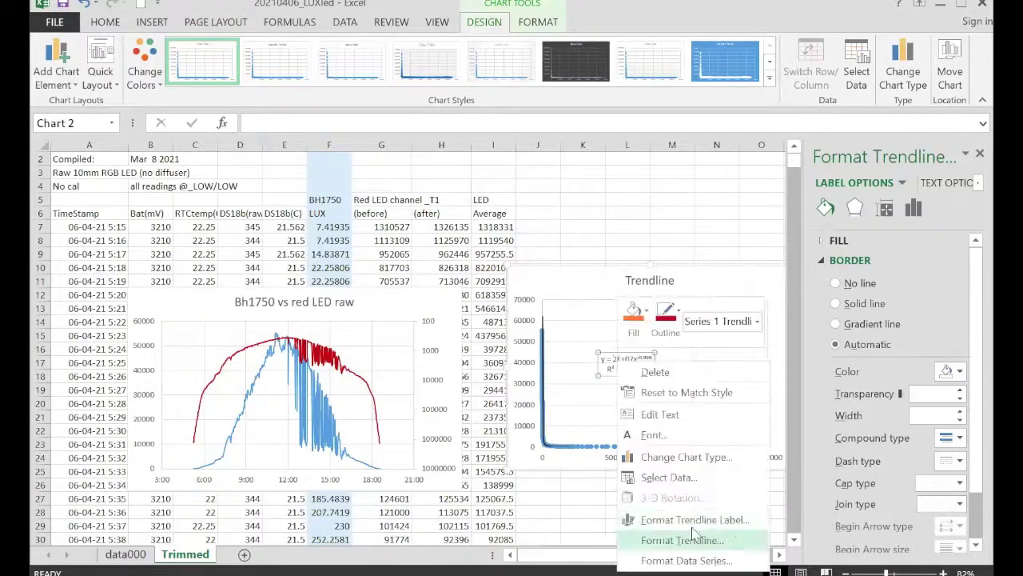
click(692, 526)
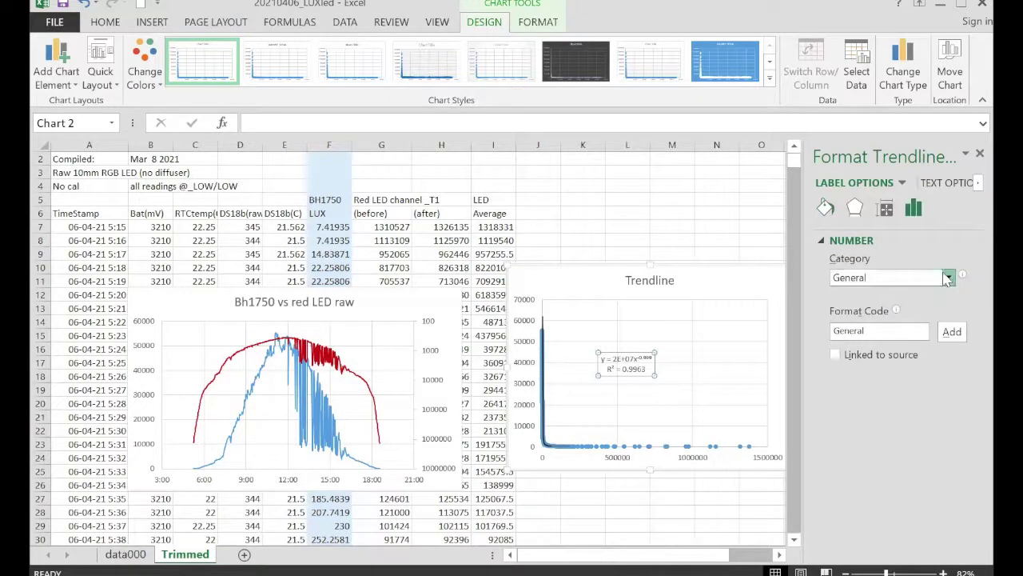
click(947, 278)
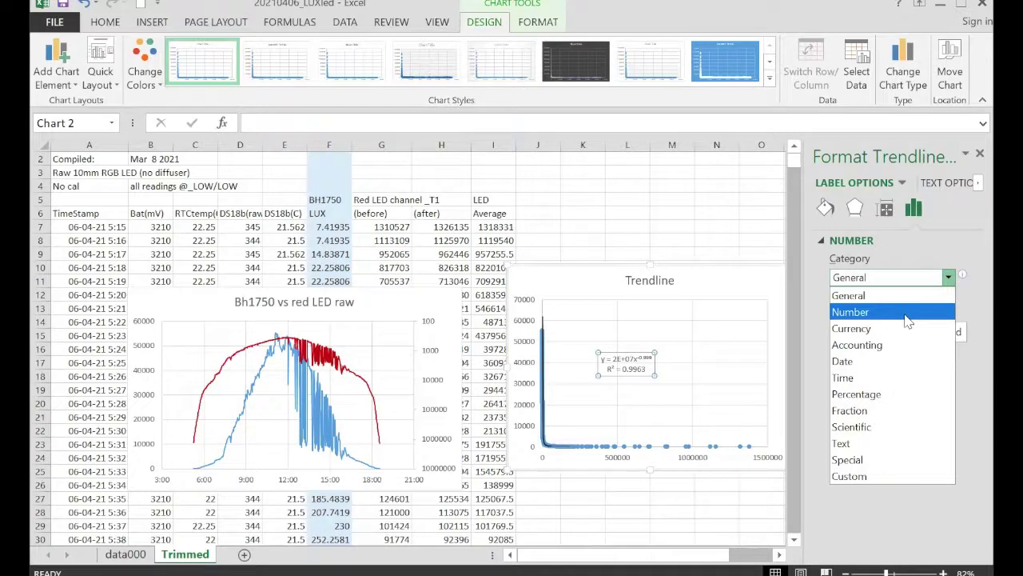
click(908, 313)
text(8)
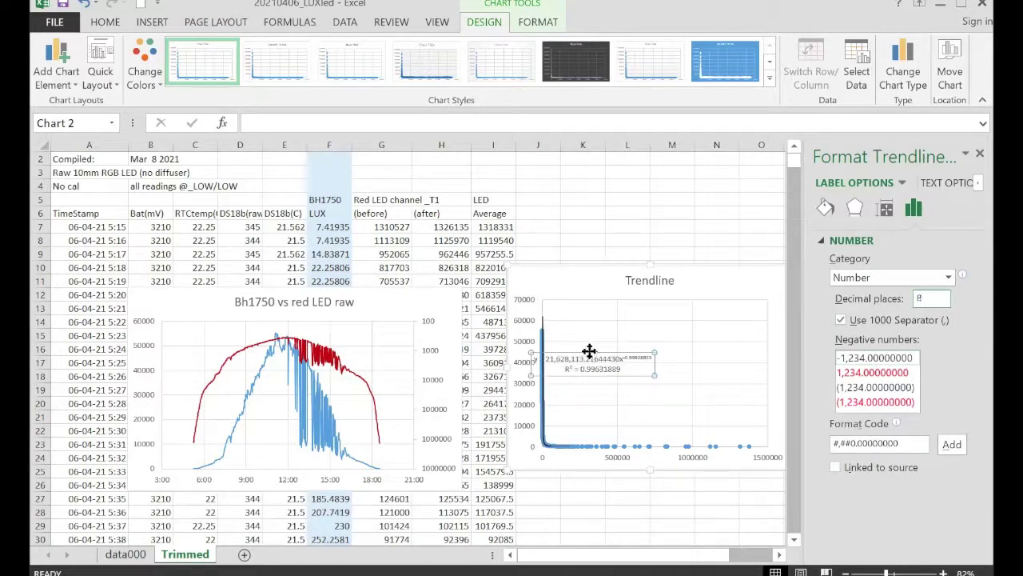
Move the equation label clear of the curve and shorten its coefficient to 21,628,113 and its R² value to 0.9963
mouse_move(660, 327)
mouse_down()
mouse_move(629, 322)
mouse_move(646, 323)
mouse_move(648, 333)
mouse_up()
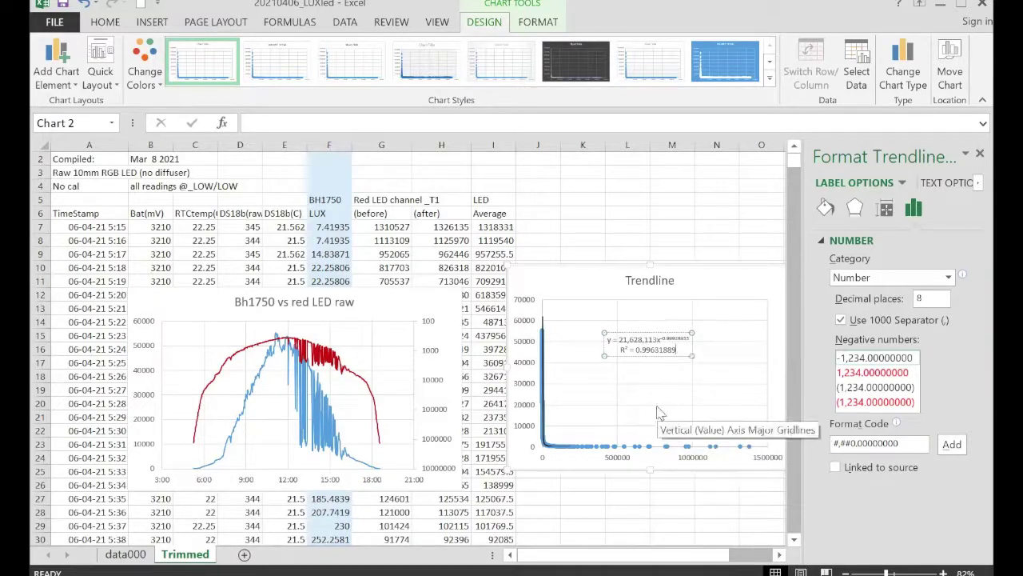
key(BackSpace)
key(BackSpace)
key(BackSpace)
key(BackSpace)
key(BackSpace)
text(3)
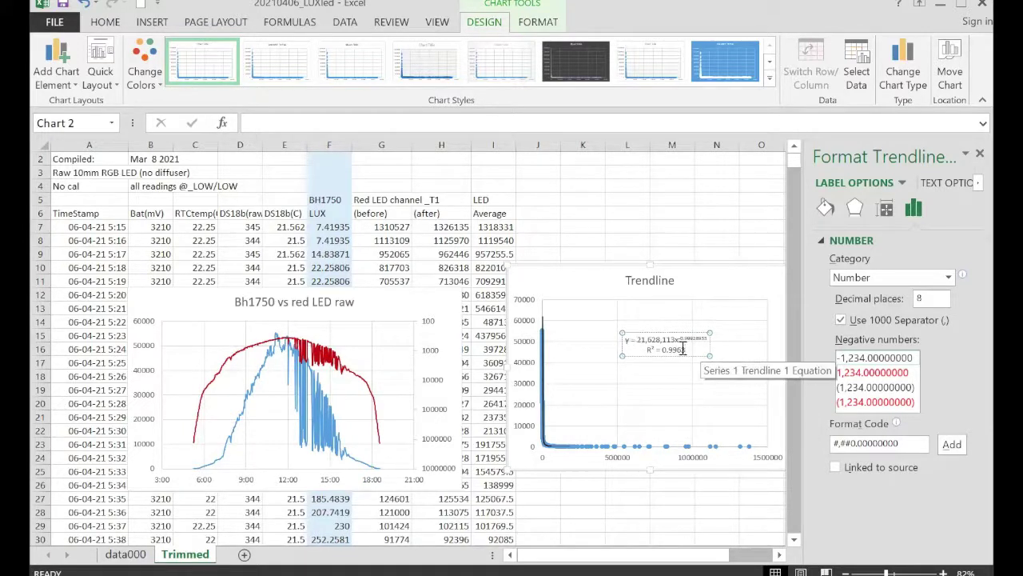
Set all text of the trendline's equation and R² label to font size 14
drag(686, 350, 623, 337)
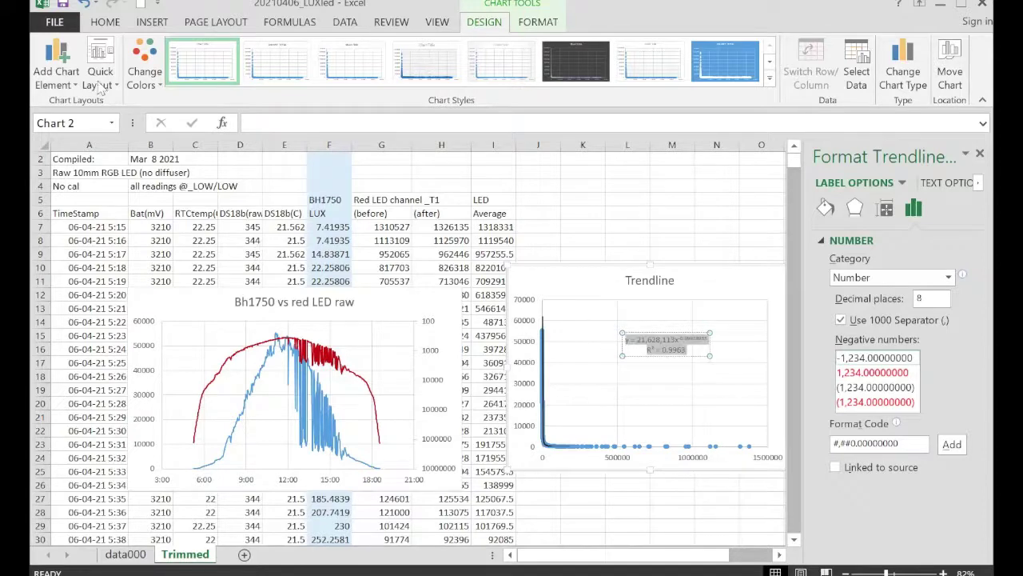
click(105, 22)
click(212, 51)
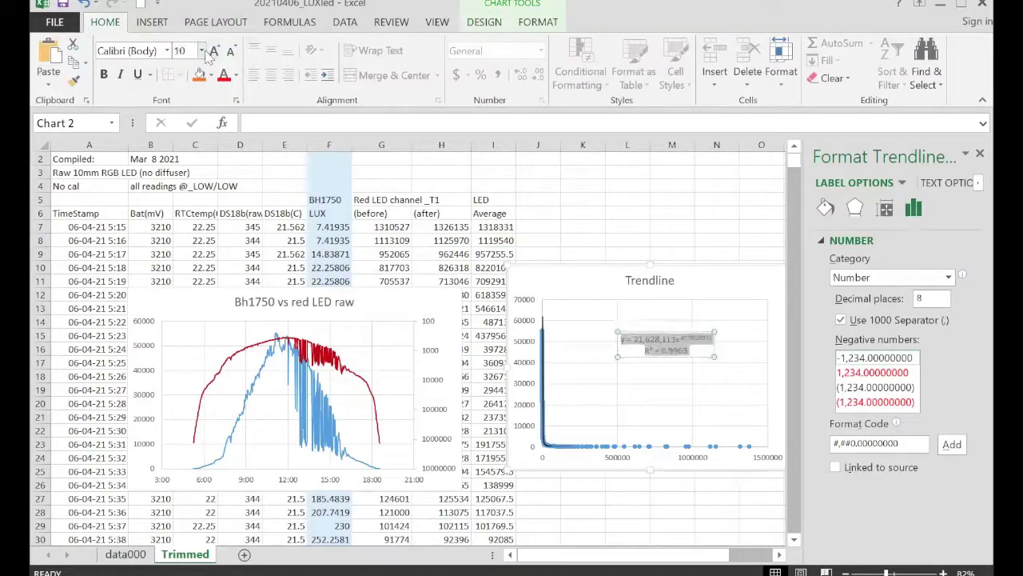
click(203, 51)
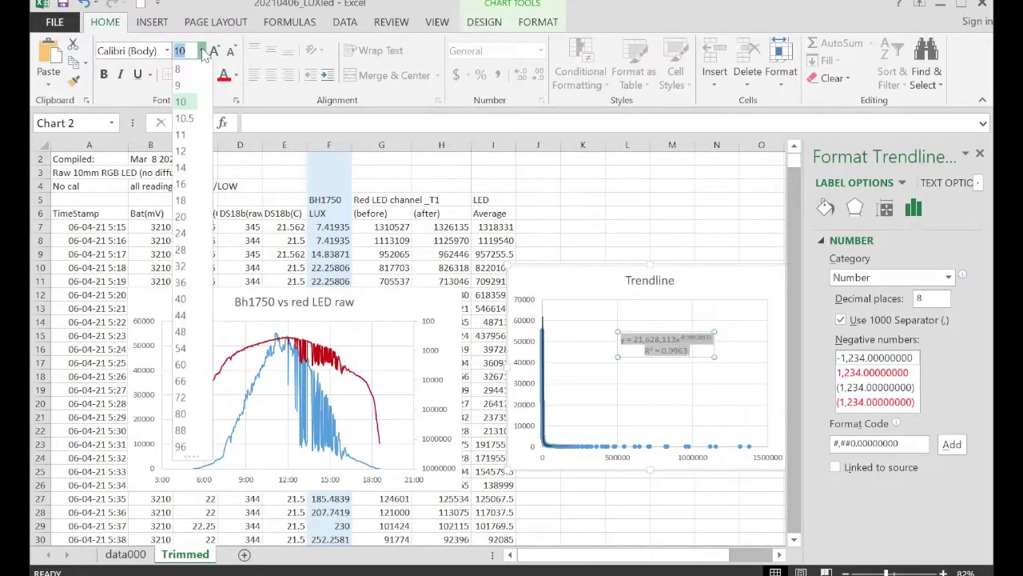
click(191, 169)
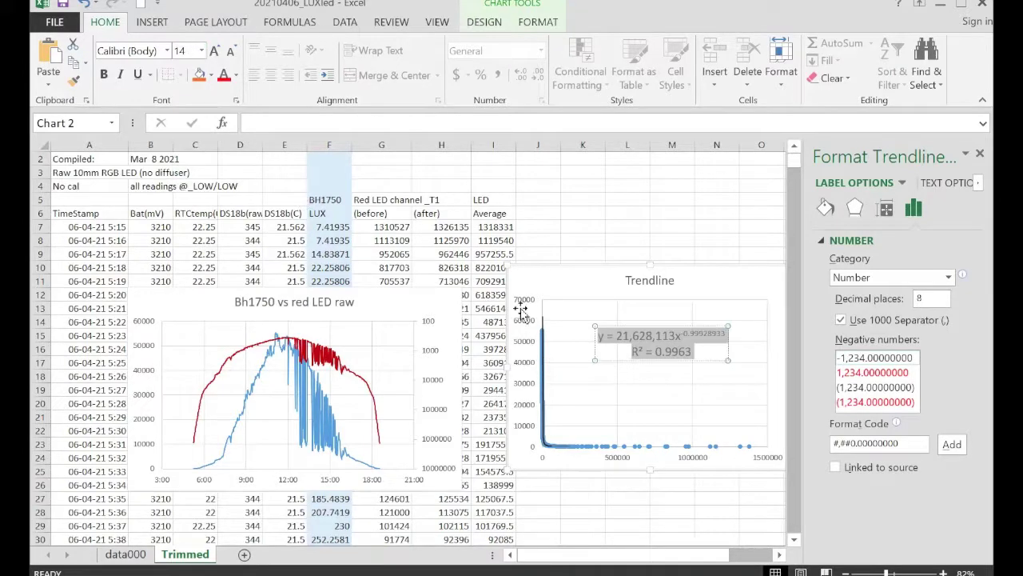
Reposition the Trendline and Bh1750 vs red LED raw charts so they sit level, side by side, starting at about row 10
mouse_move(543, 281)
mouse_down()
mouse_move(545, 255)
mouse_move(546, 276)
mouse_up()
click(440, 302)
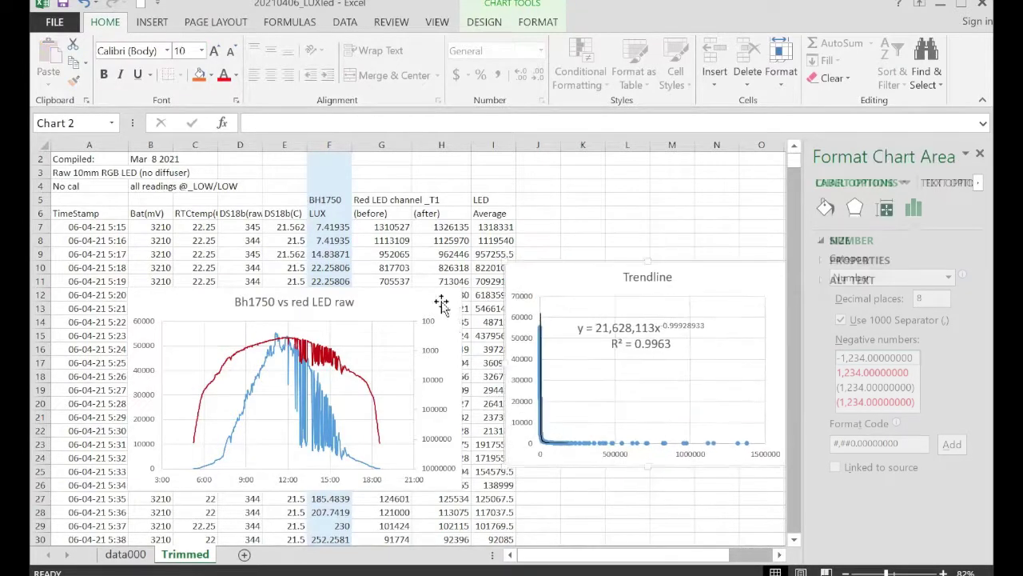
drag(440, 301, 442, 273)
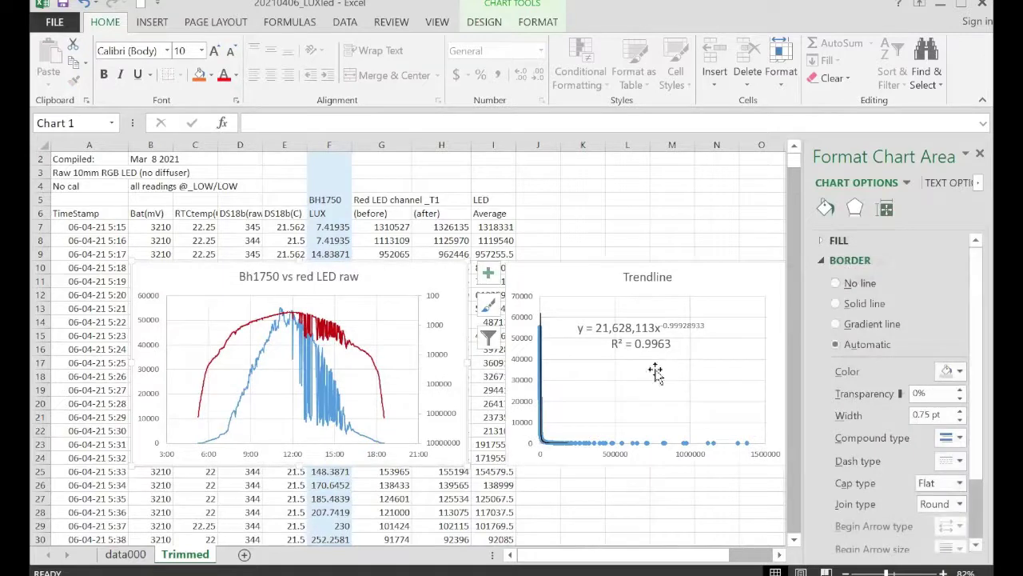
Copy the trendline equation's coefficient 21,628,113 into J2, fit column J to its width, and label it "a" in J1
scroll(628, 348, up, 1)
click(596, 342)
drag(596, 342, 657, 341)
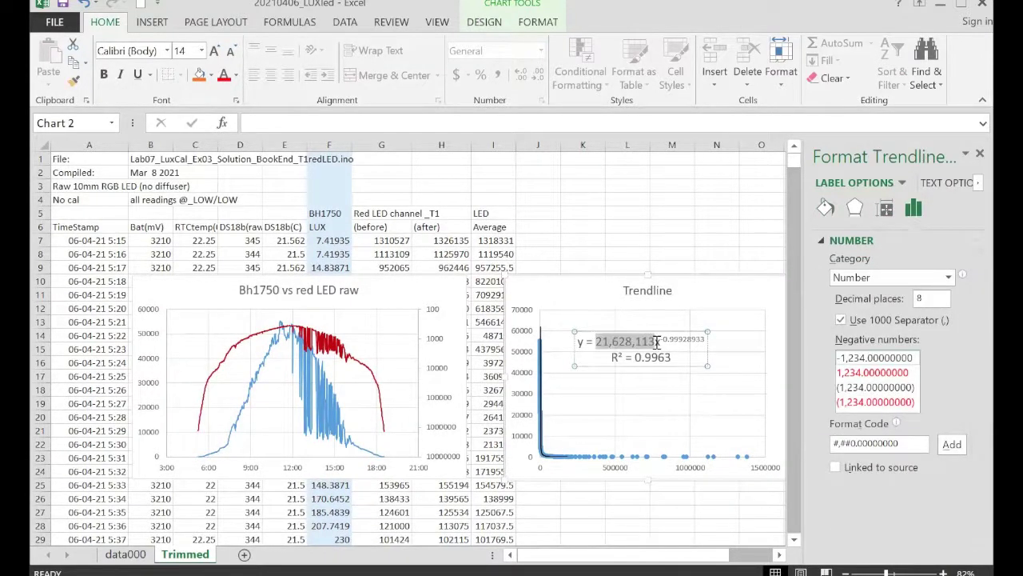
click(540, 171)
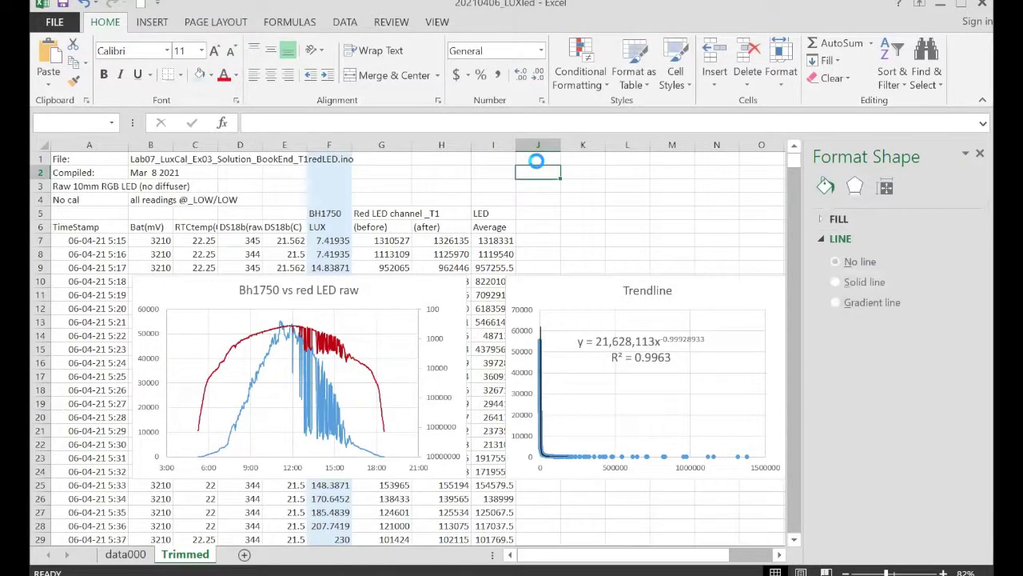
text(21628113)
click(535, 158)
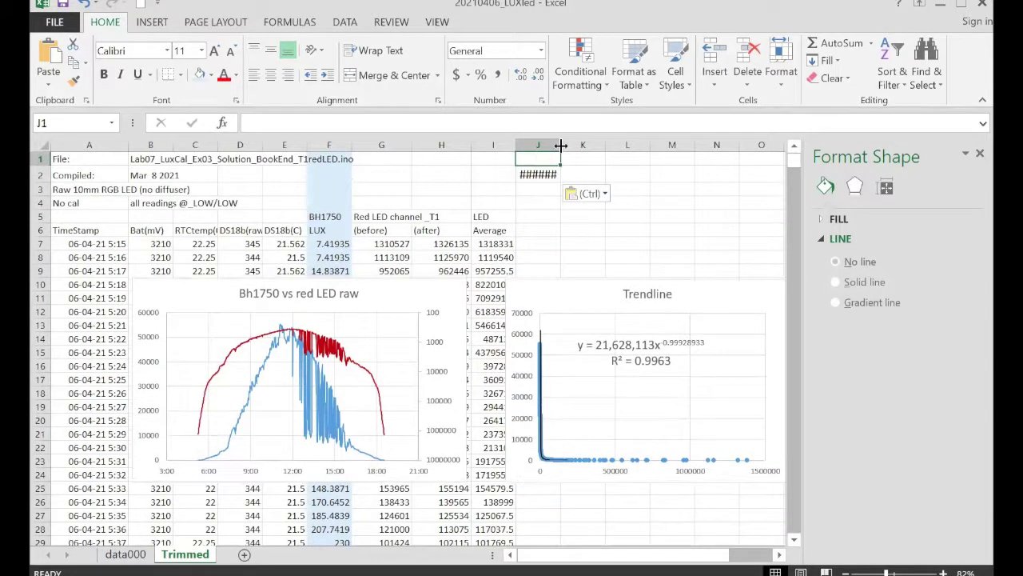
double_click(561, 145)
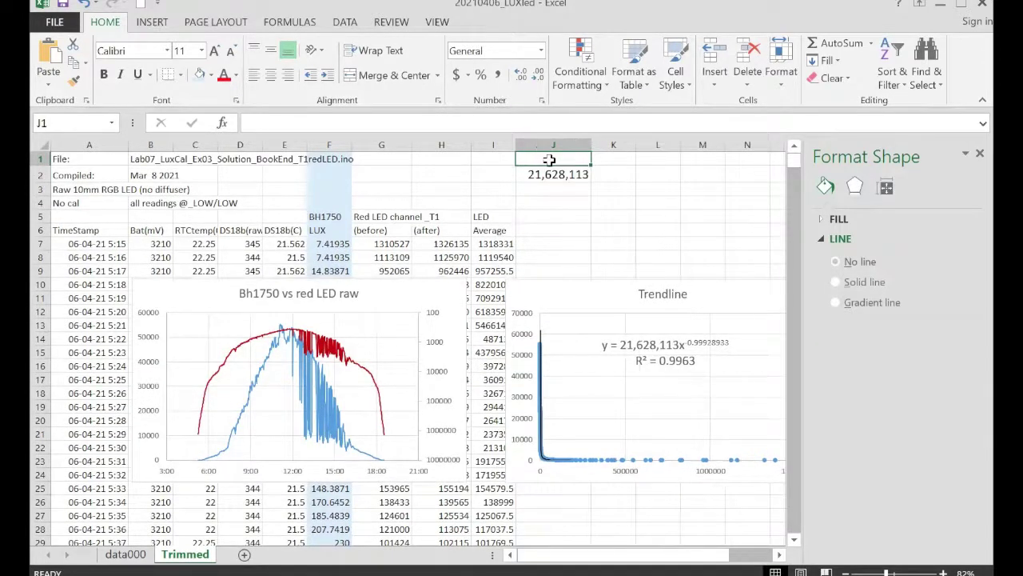
text(a)
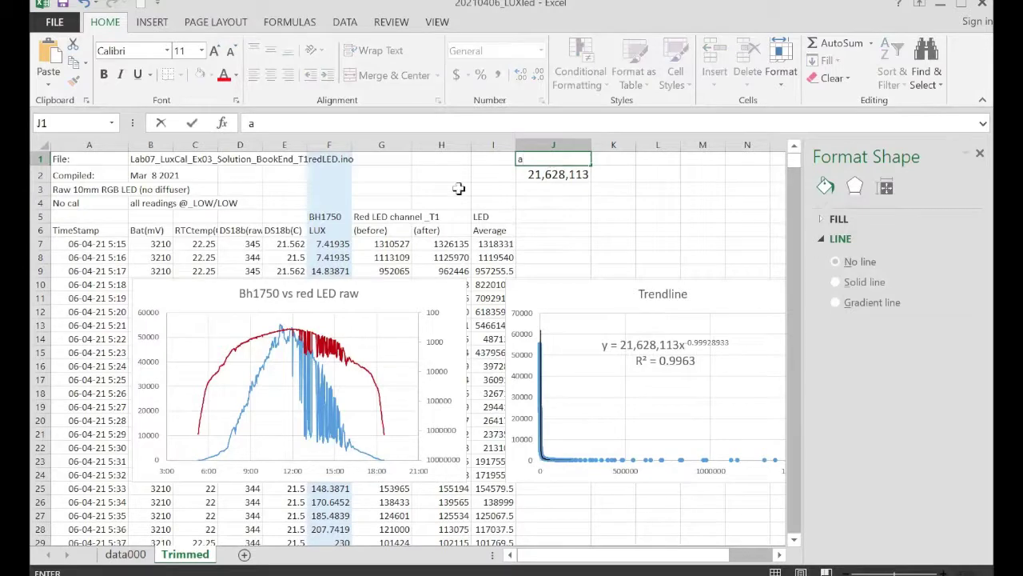
click(459, 202)
Copy the trendline equation's exponent -0.99928933 into J4 and label it "b" in J3
click(685, 344)
drag(685, 344, 735, 347)
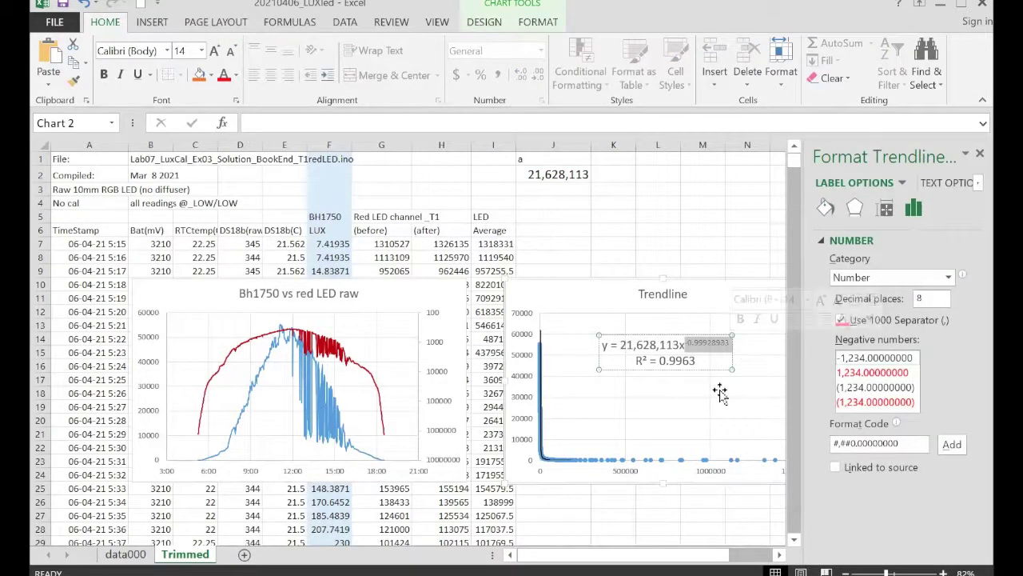
key(ctrl+c)
click(539, 193)
key(ctrl+v)
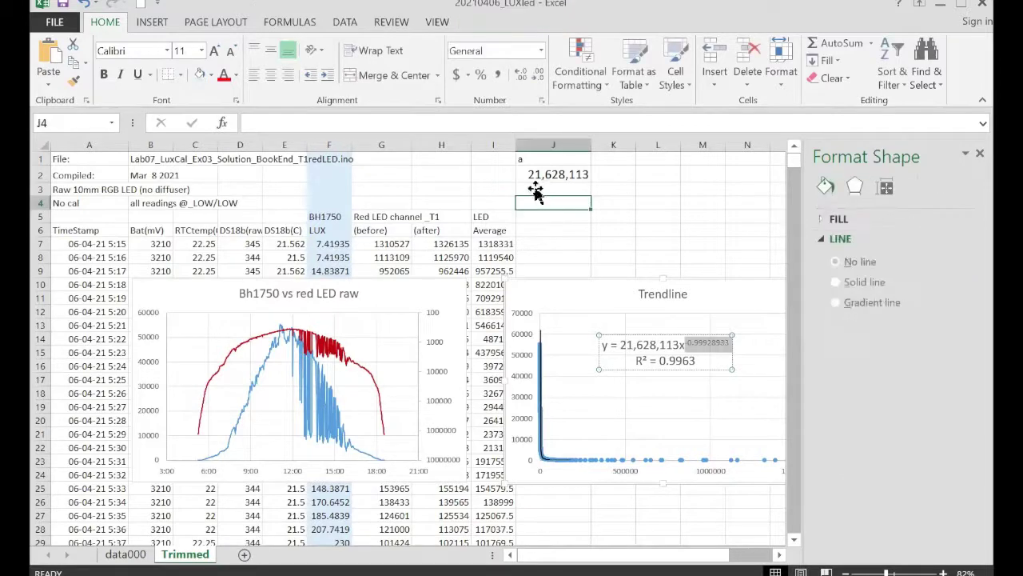
text(b)
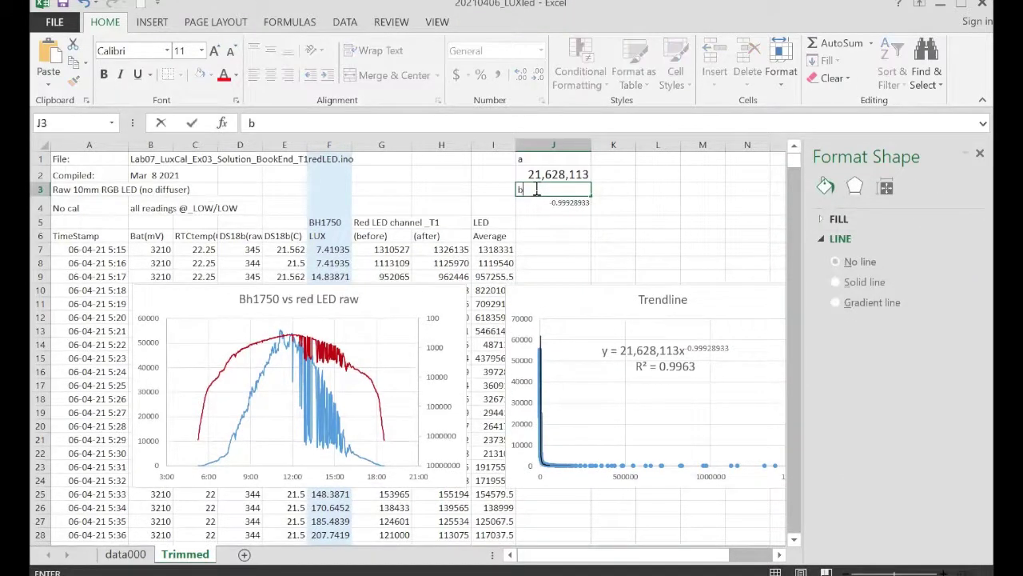
Enter the heading "Calclated led LUX" in J5 and the power-law formula =$J$2*(I7^$J$4) in J7
click(548, 224)
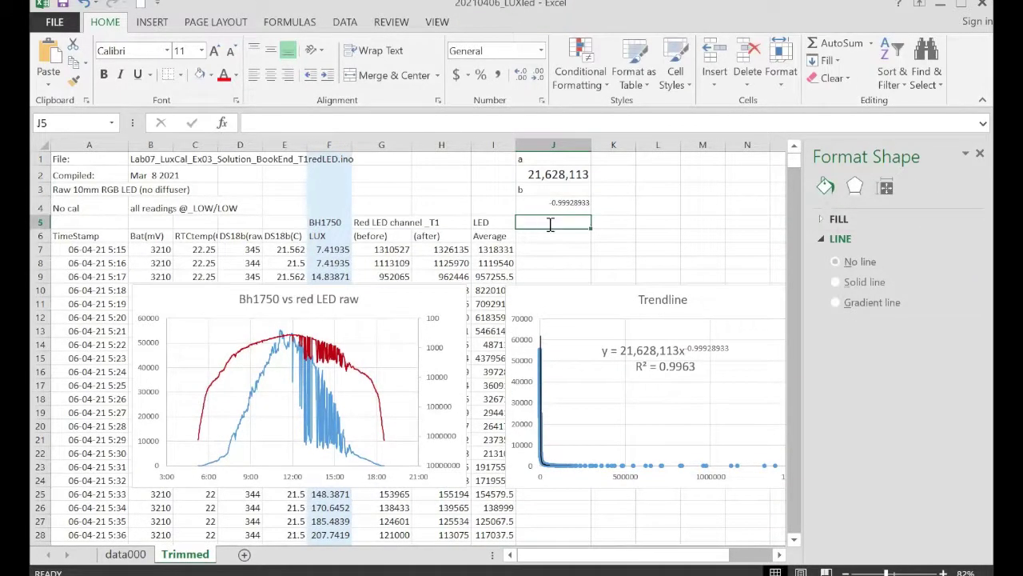
text(Calclated led LUX)
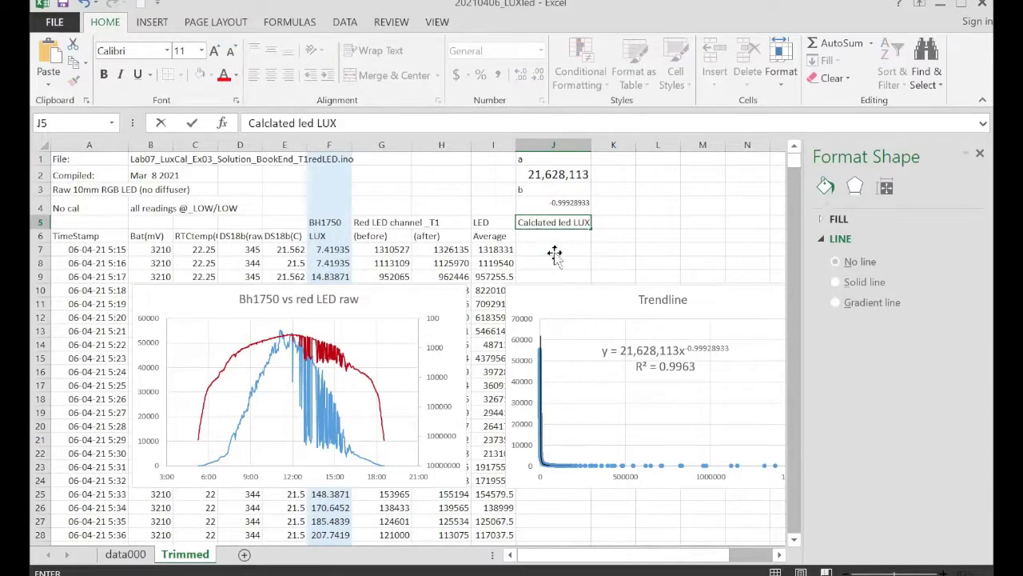
click(554, 250)
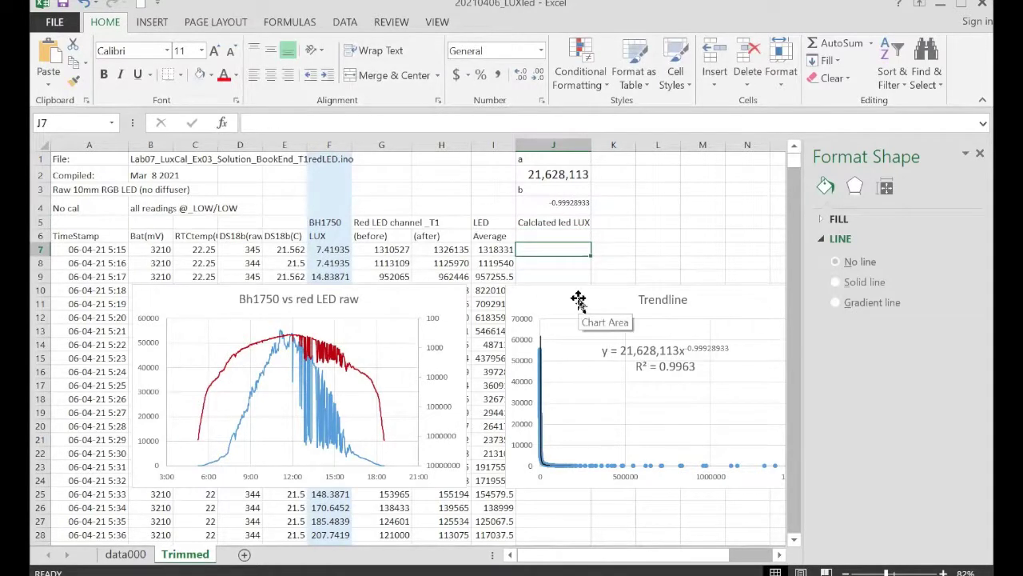
text(=)
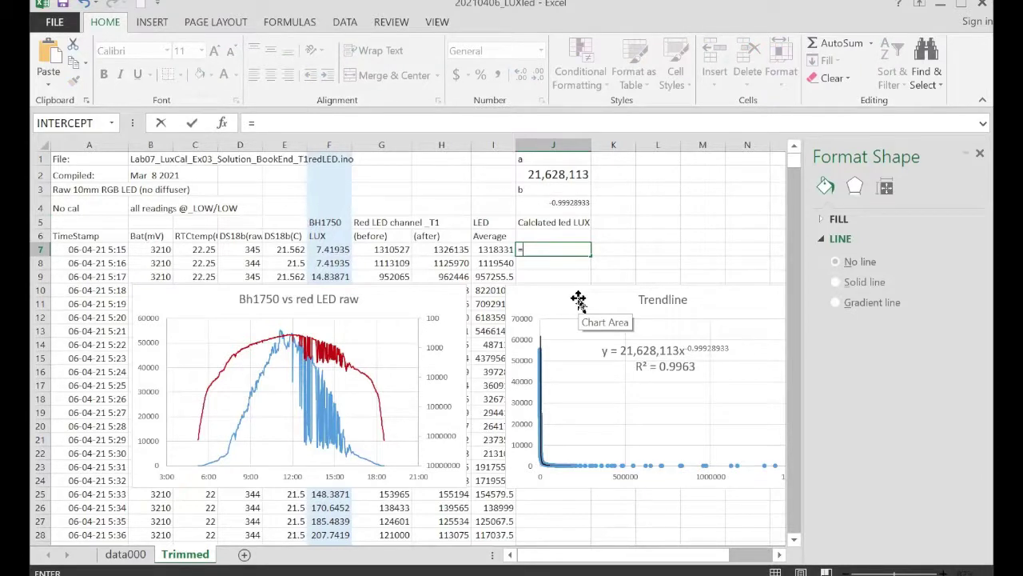
text($J$2*()
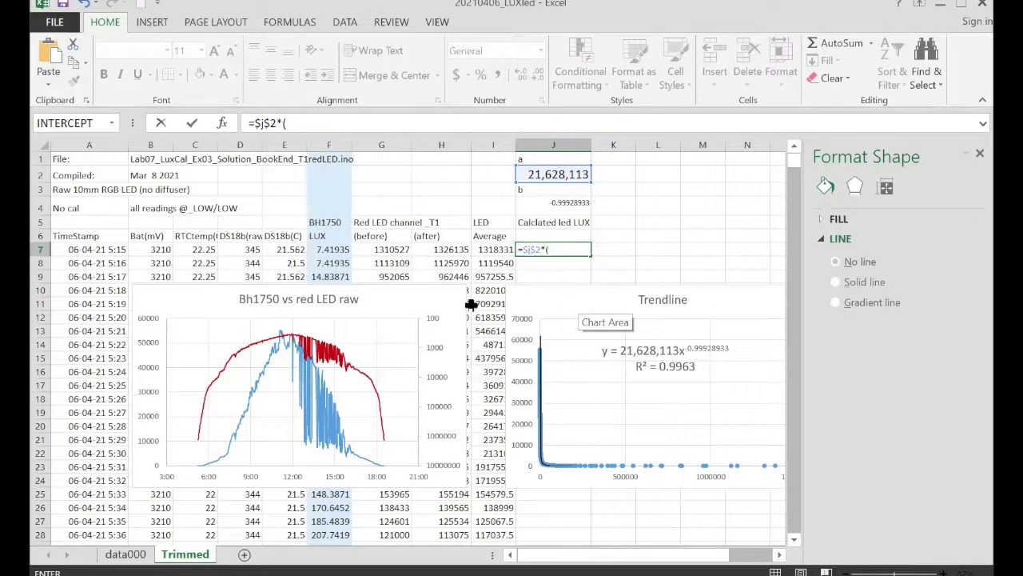
text(I7^)
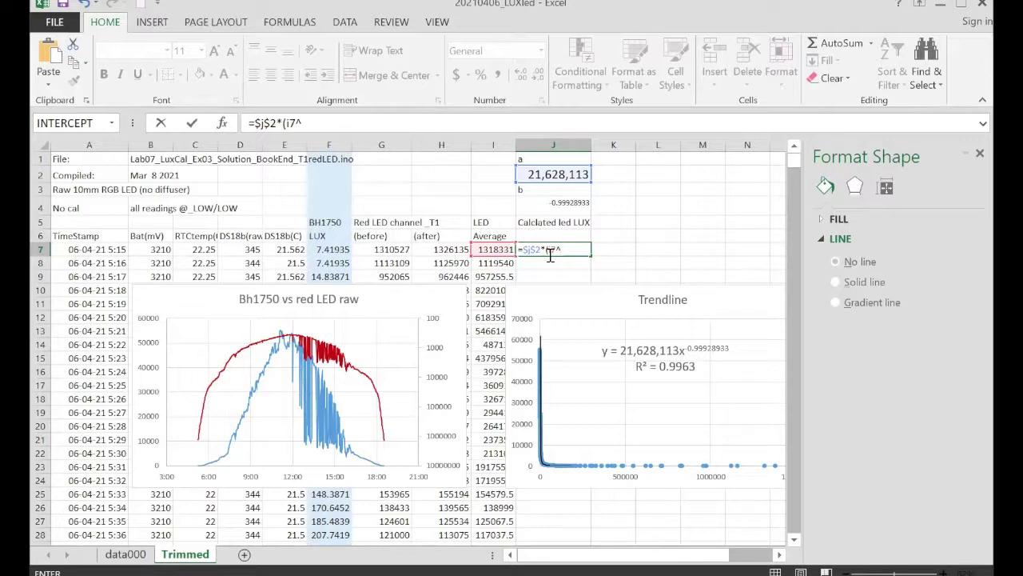
text($)
text(j$4))
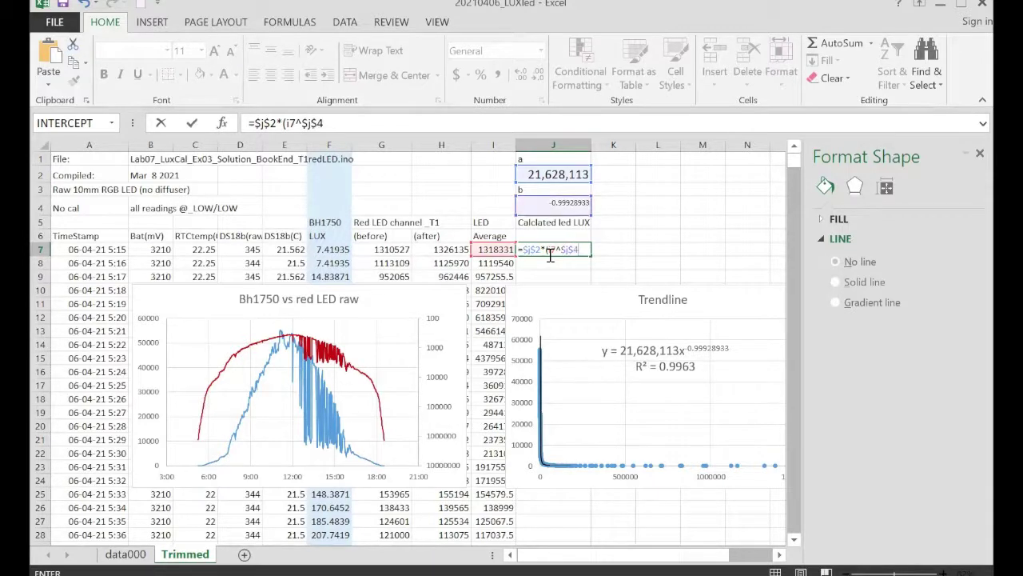
key(Return)
Format J7 as Number with 2 decimal places and fill its formula down column J for all data rows
click(562, 247)
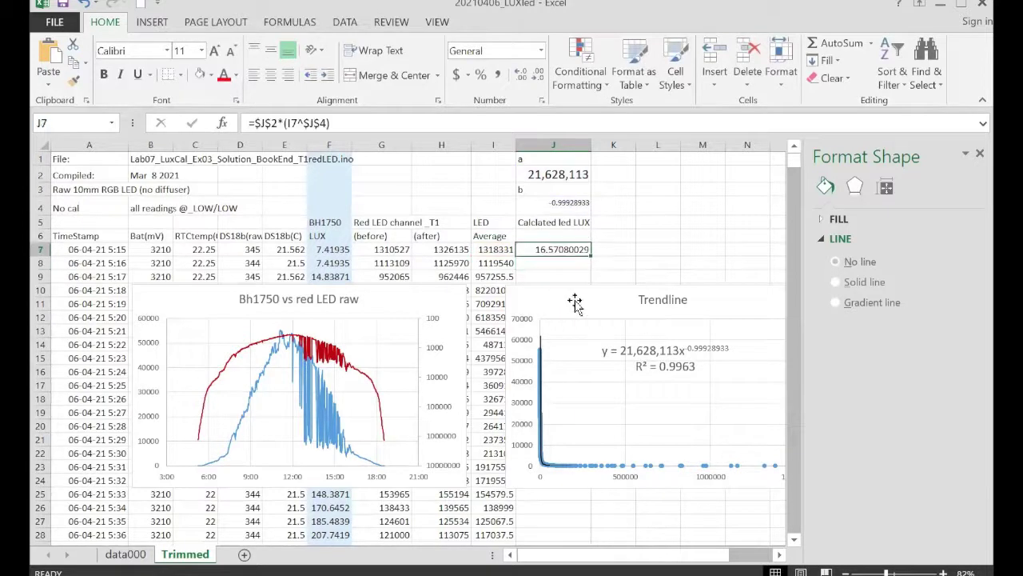
right_click(576, 249)
key(Return)
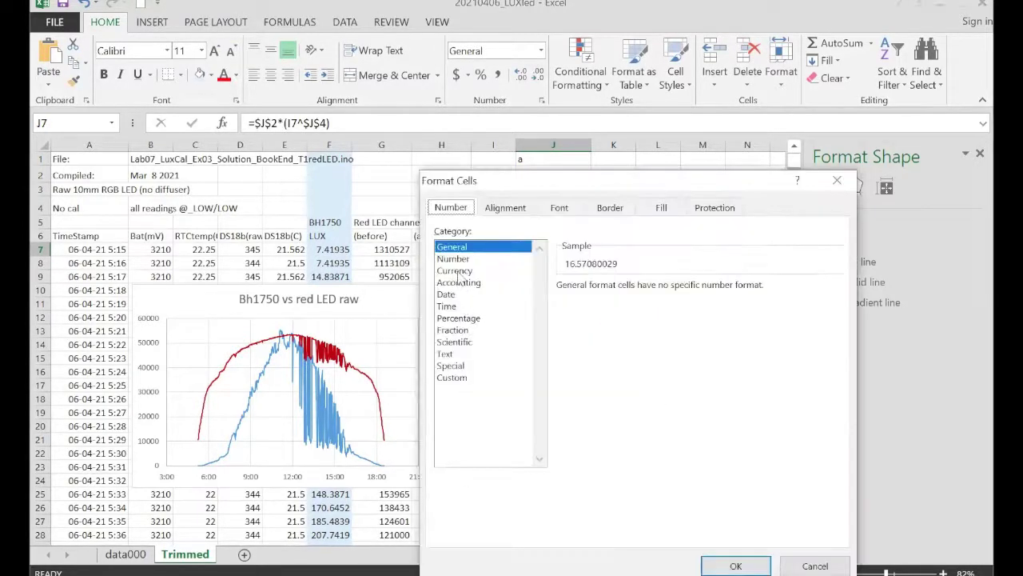
click(454, 259)
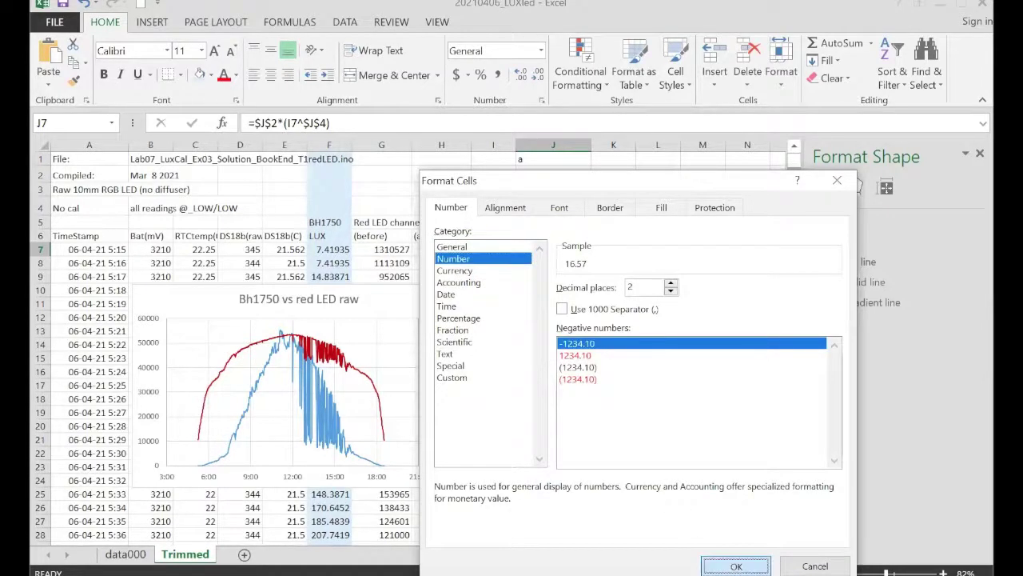
key(Return)
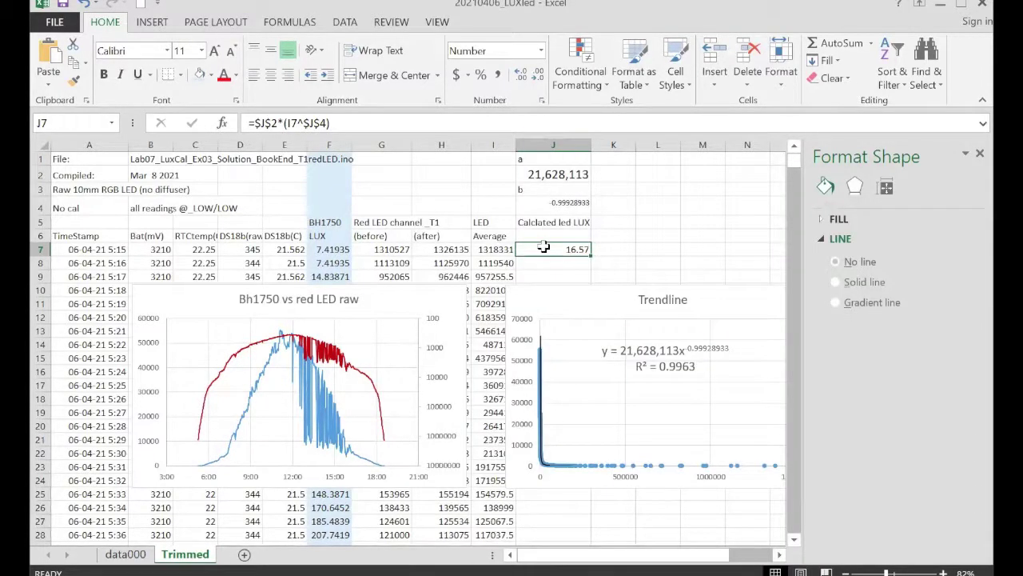
double_click(591, 255)
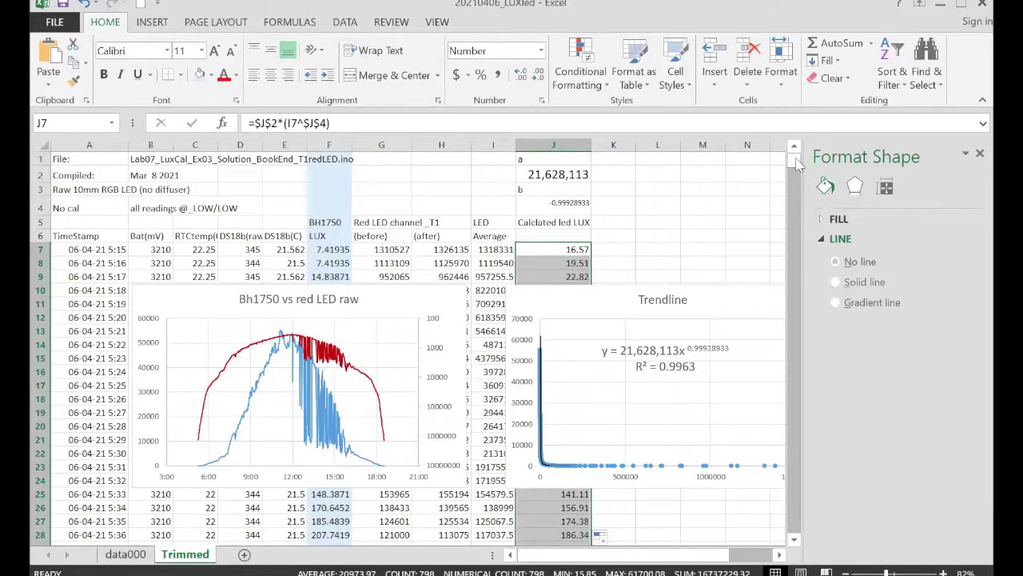
drag(797, 163, 571, 377)
Widen column K and enter the heading "Abs error" in K4
drag(636, 145, 650, 145)
click(621, 206)
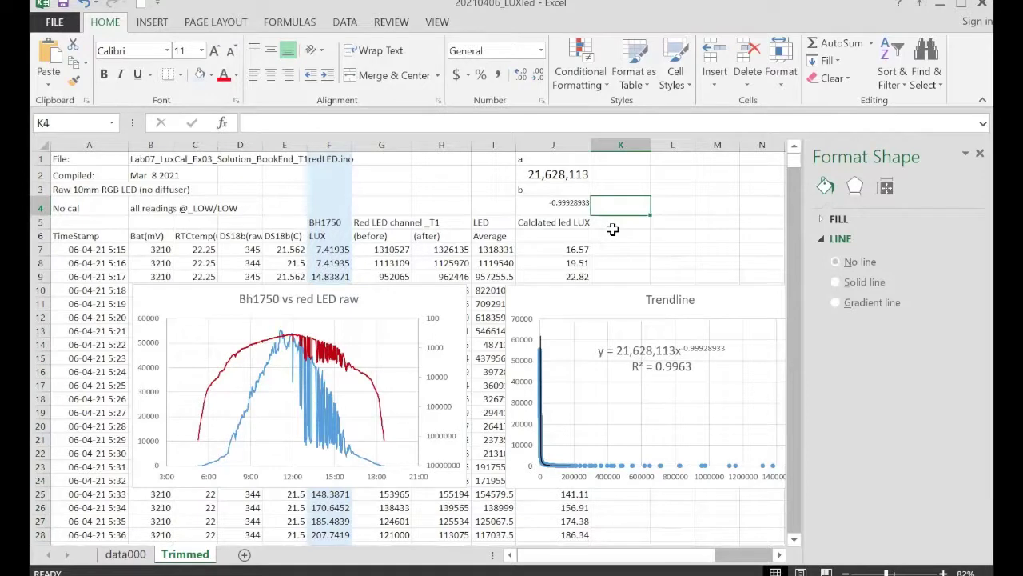
text(Abs error)
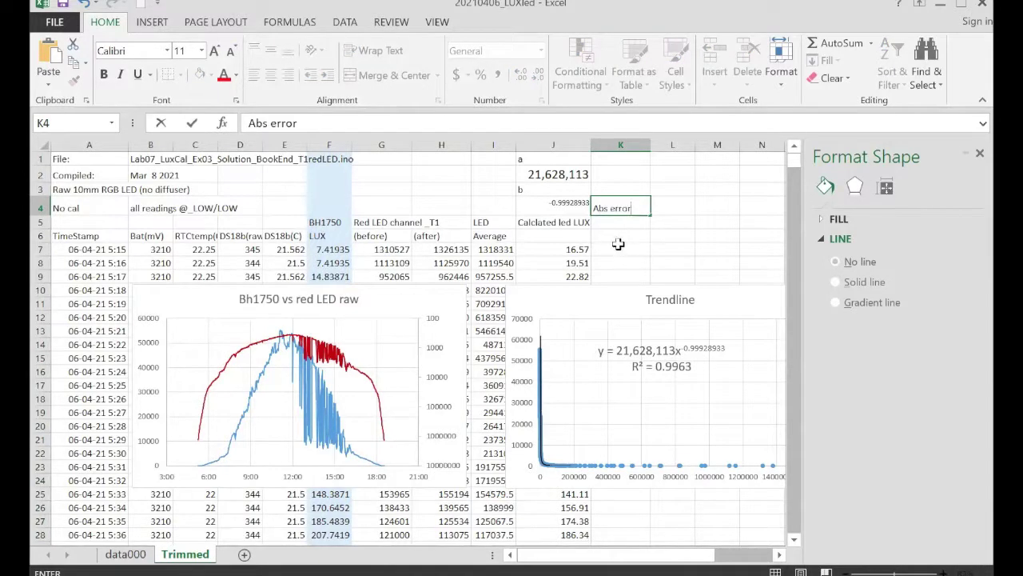
click(615, 250)
click(610, 223)
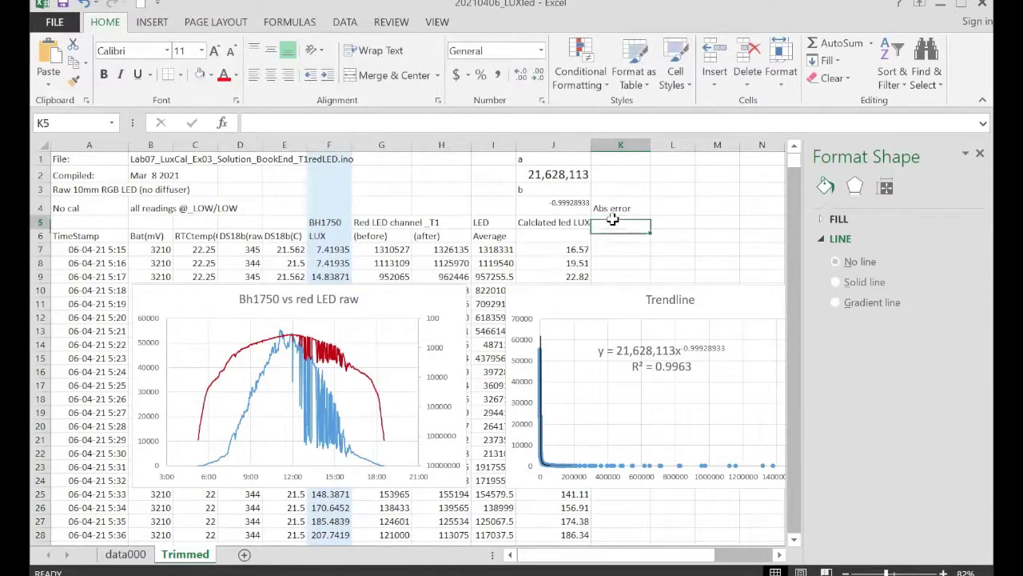
Enter the subheading "LED-REF" in K5 and fill column K with =J7-F7 from K7 through all data rows
text(LED)
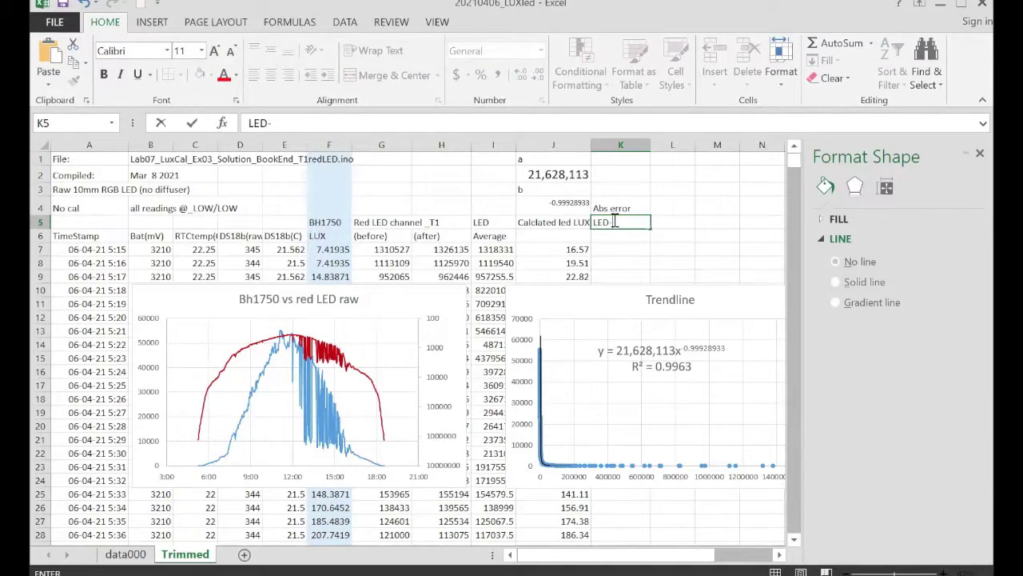
text(-REF)
click(623, 249)
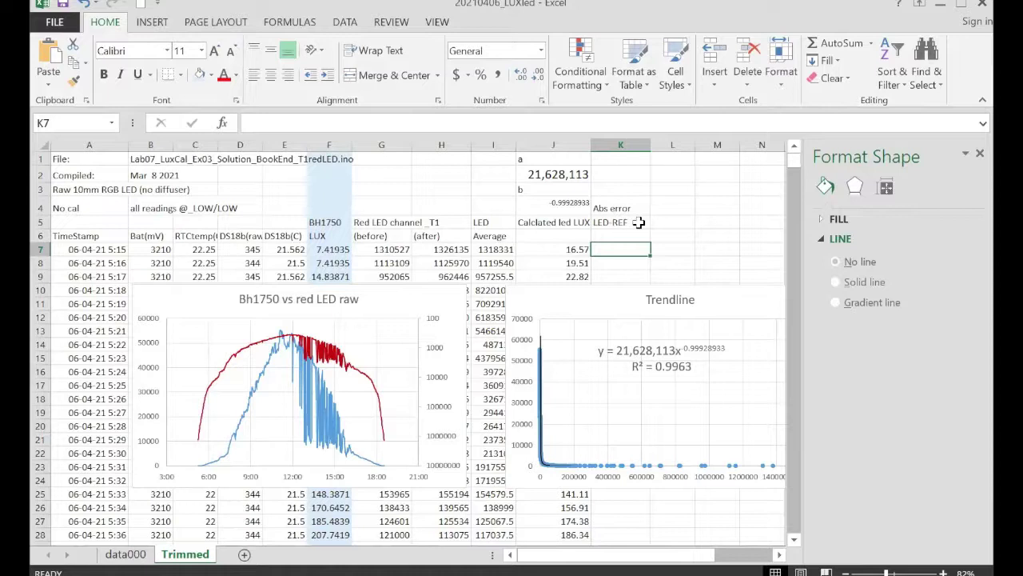
text(=)
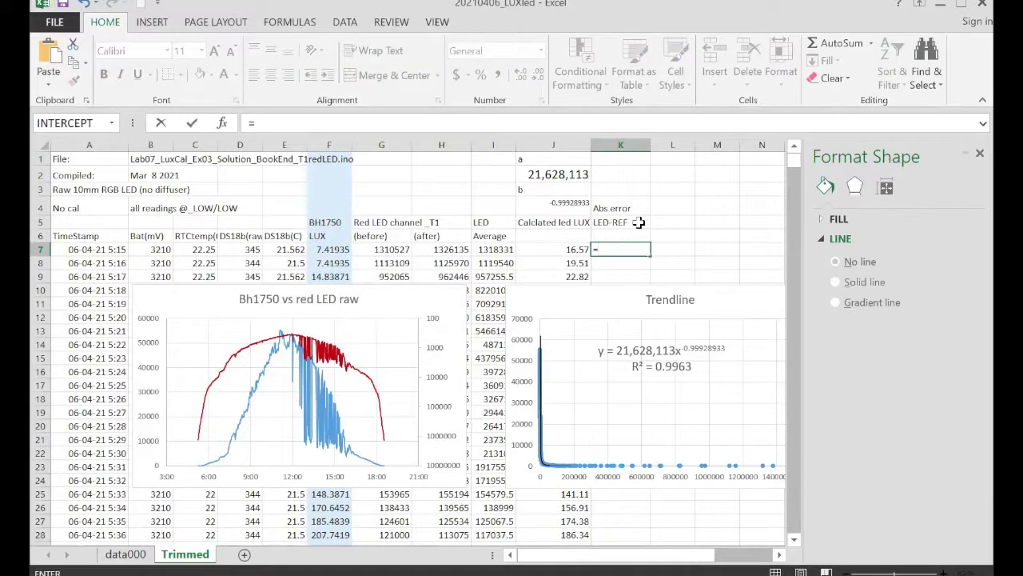
text(j7)
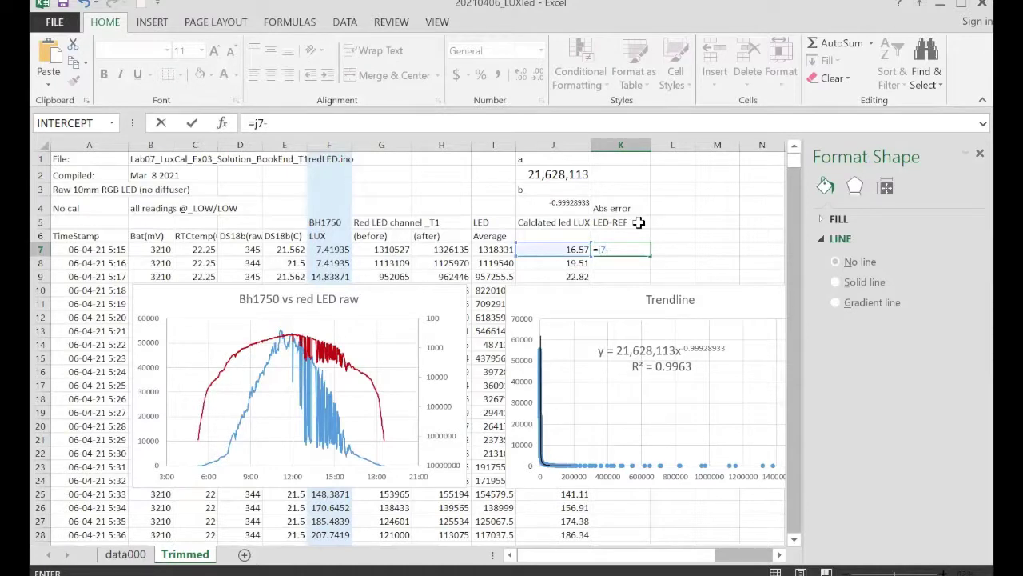
text(-f)
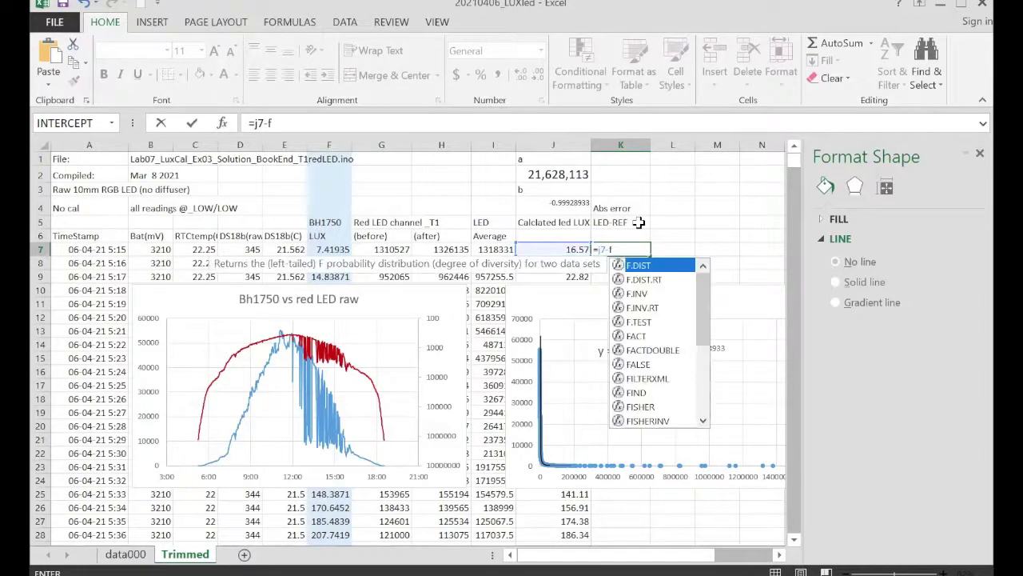
text(7)
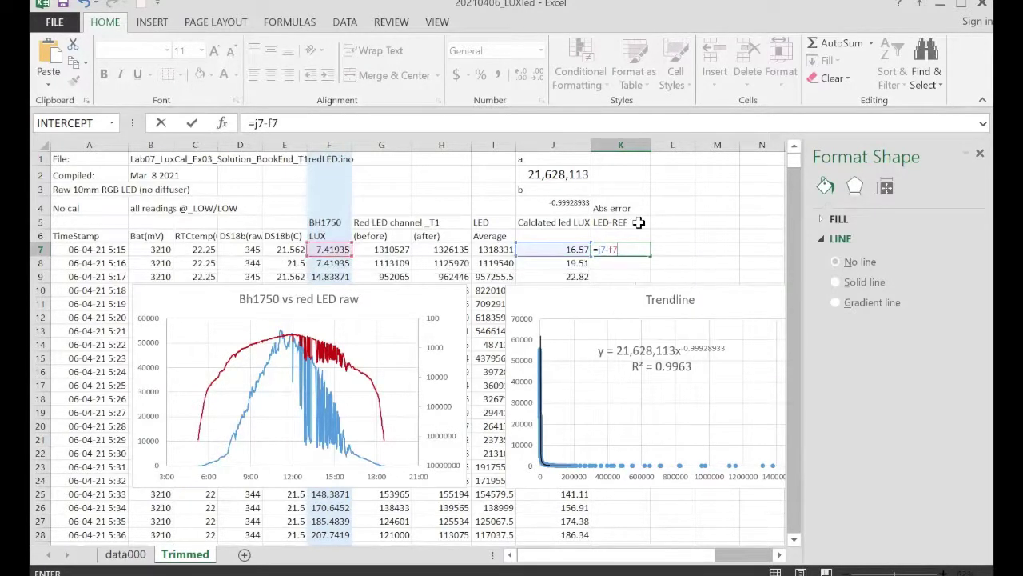
key(Return)
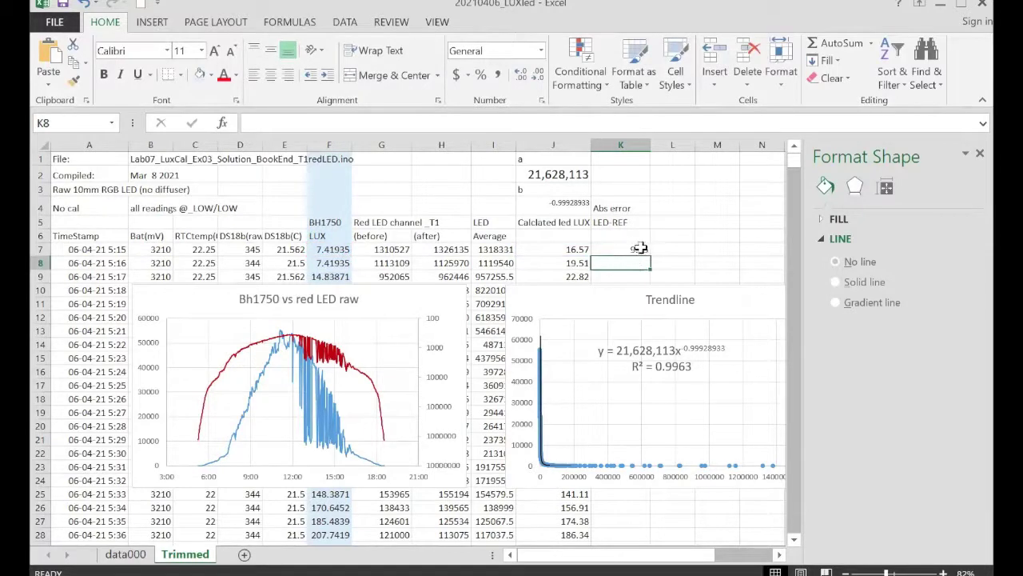
click(640, 248)
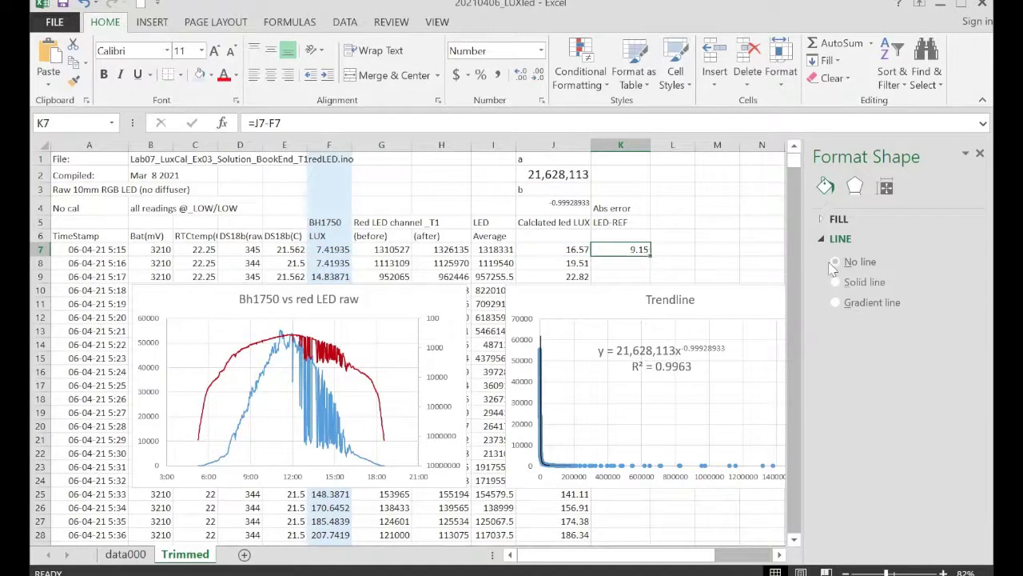
double_click(650, 255)
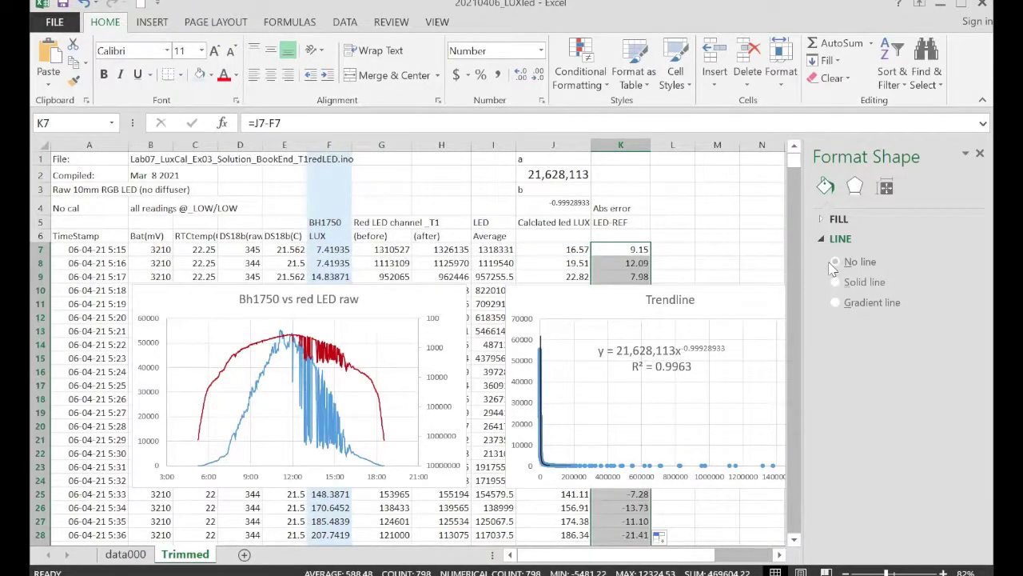
Enter the heading "%RE" in L4 and the relative error formula =(K7/F7)*100 in L7
click(672, 207)
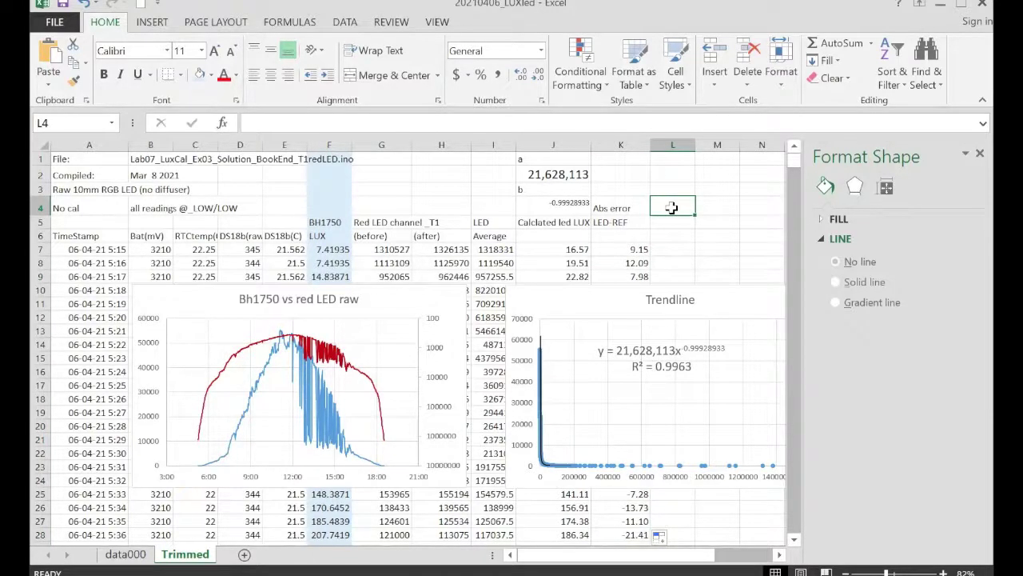
text(%RE)
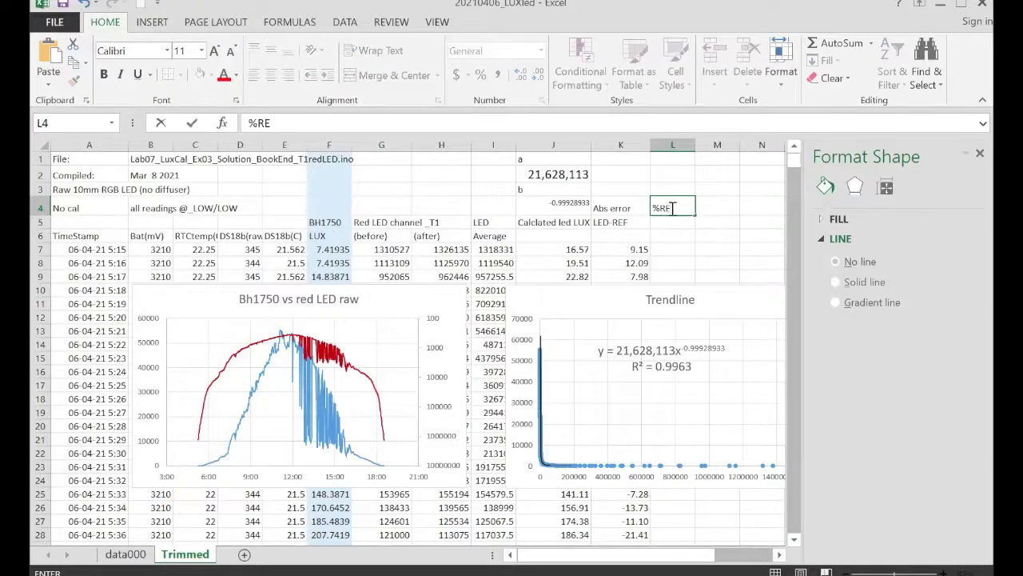
click(671, 248)
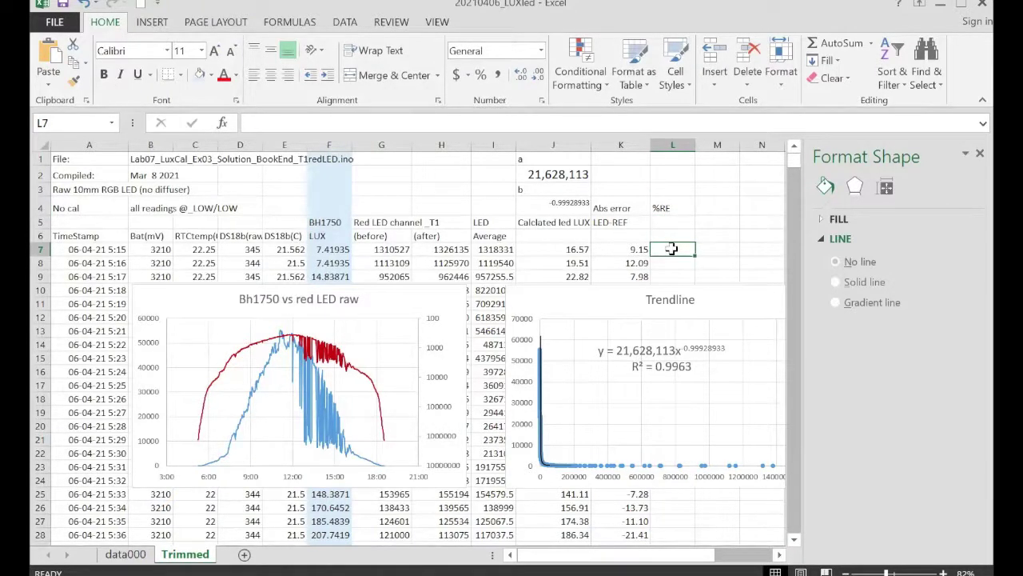
text(=(k)
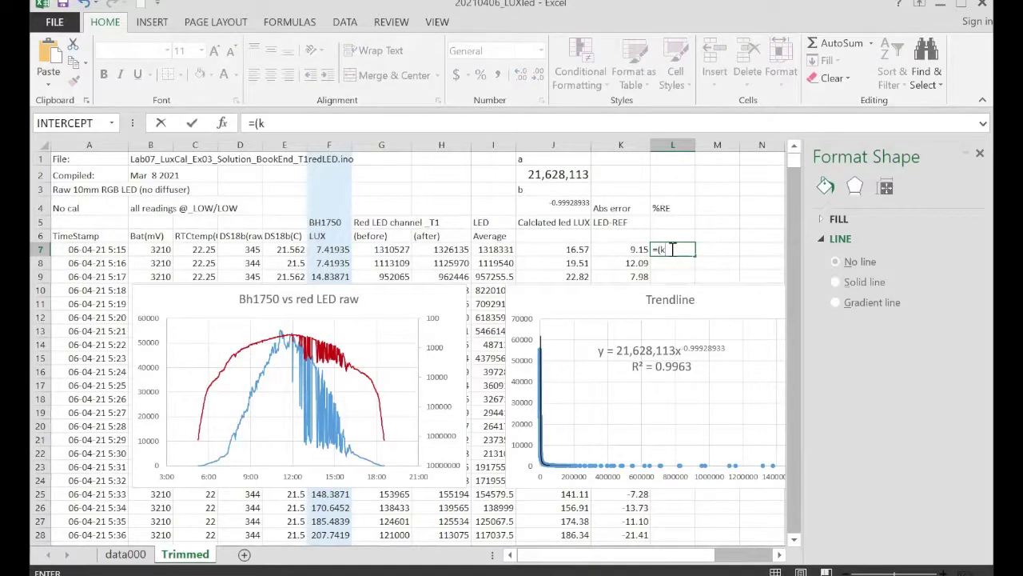
text(7/)
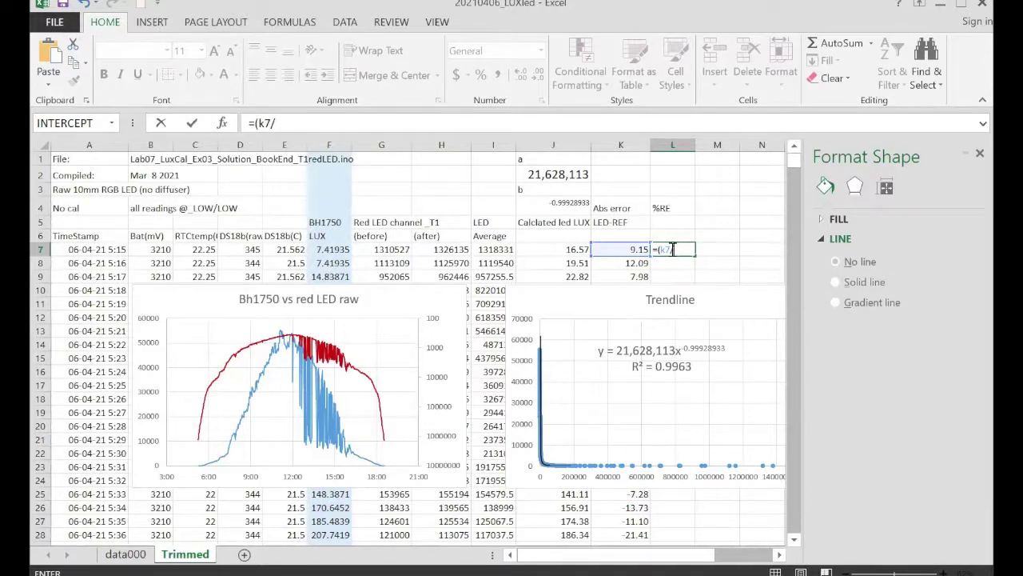
text(f7)*1)
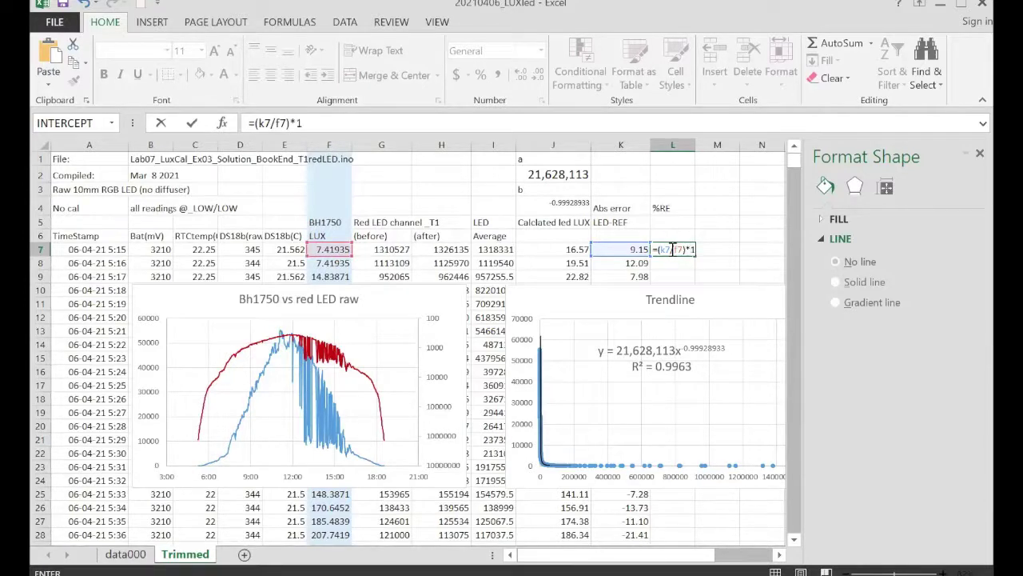
text(00)
key(Return)
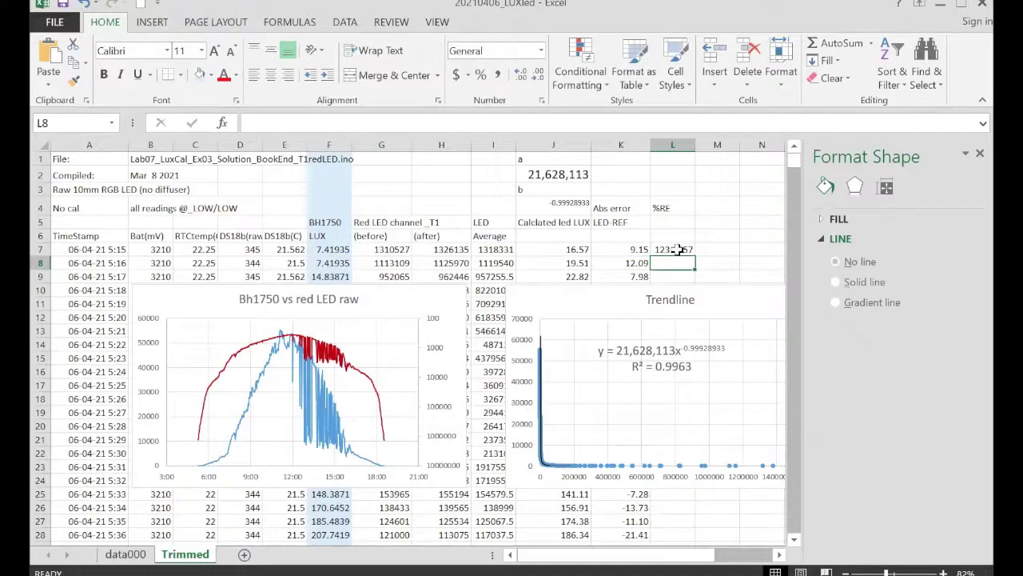
Format L7 as Number with 2 decimal places and fill its formula down column L for all data rows
right_click(677, 249)
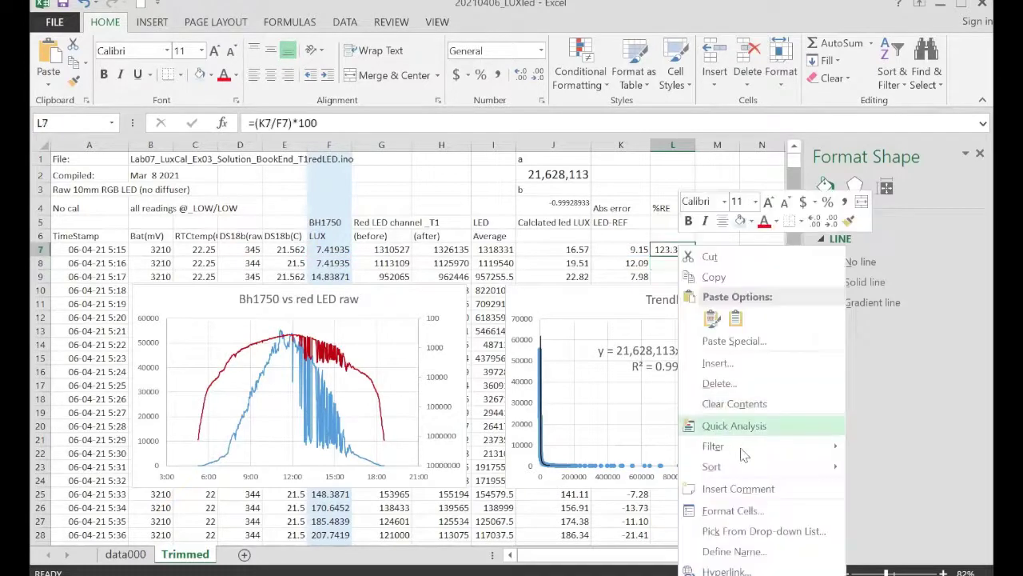
click(734, 512)
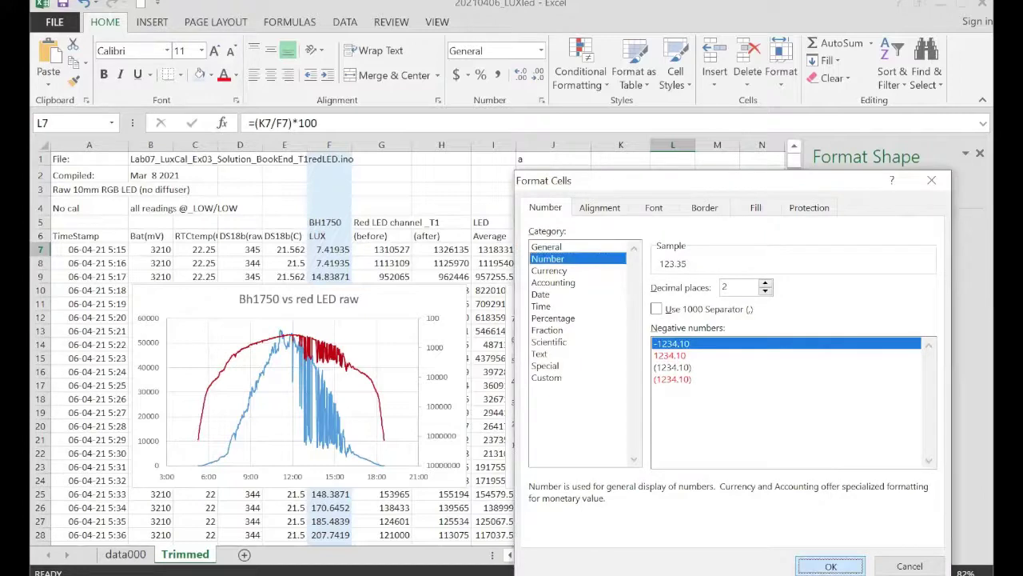
click(830, 565)
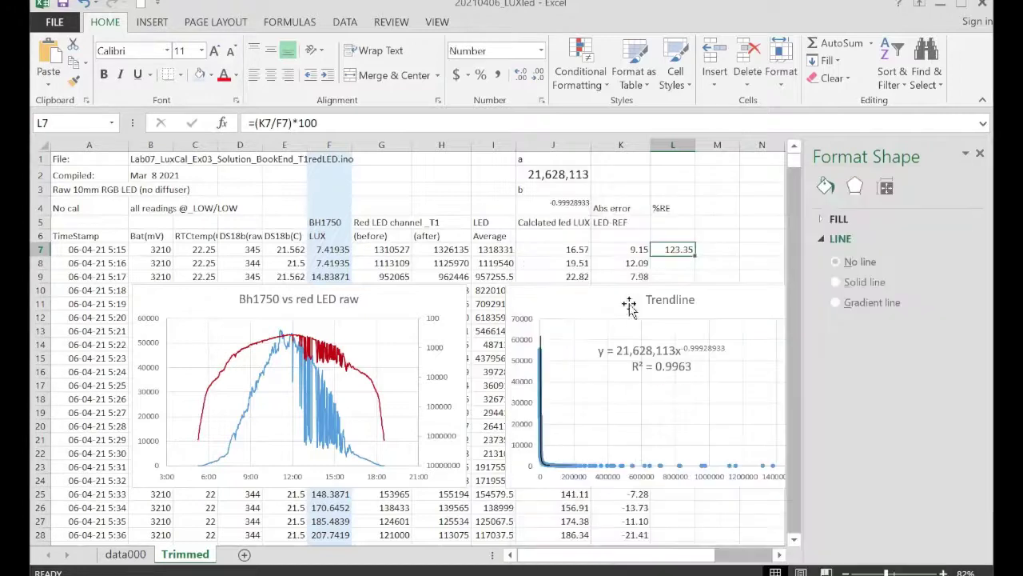
double_click(692, 253)
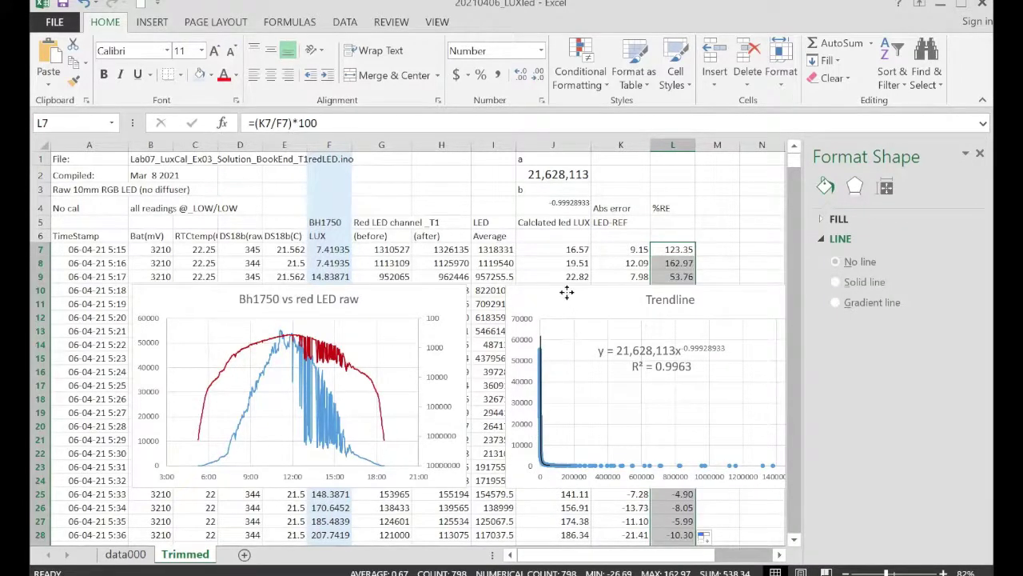
Duplicate the Trendline chart, place the copy directly below the Bh1750 vs red LED raw chart, and delete the copy's trendline
drag(567, 292, 551, 292)
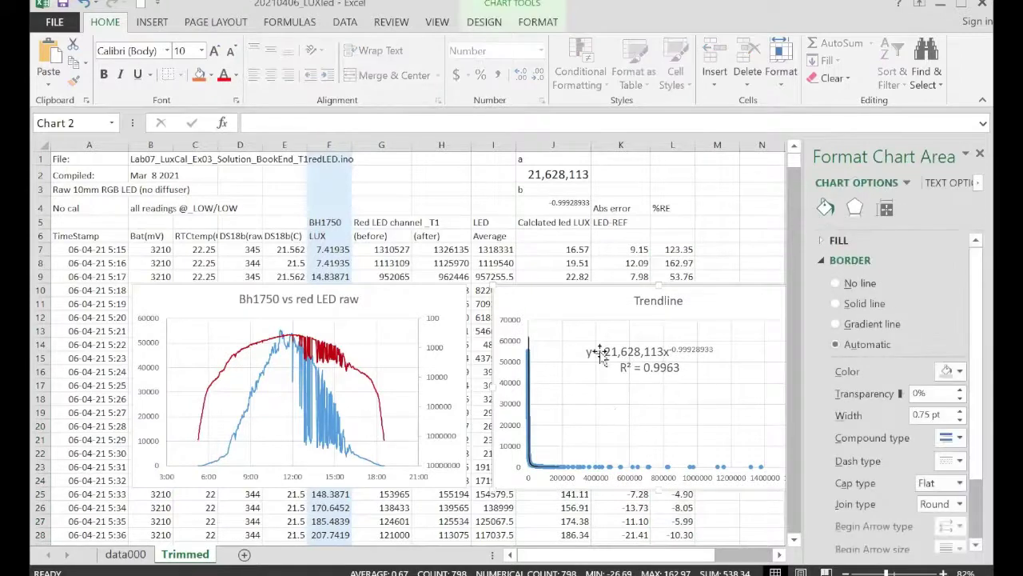
scroll(601, 356, down, 1)
drag(565, 254, 566, 251)
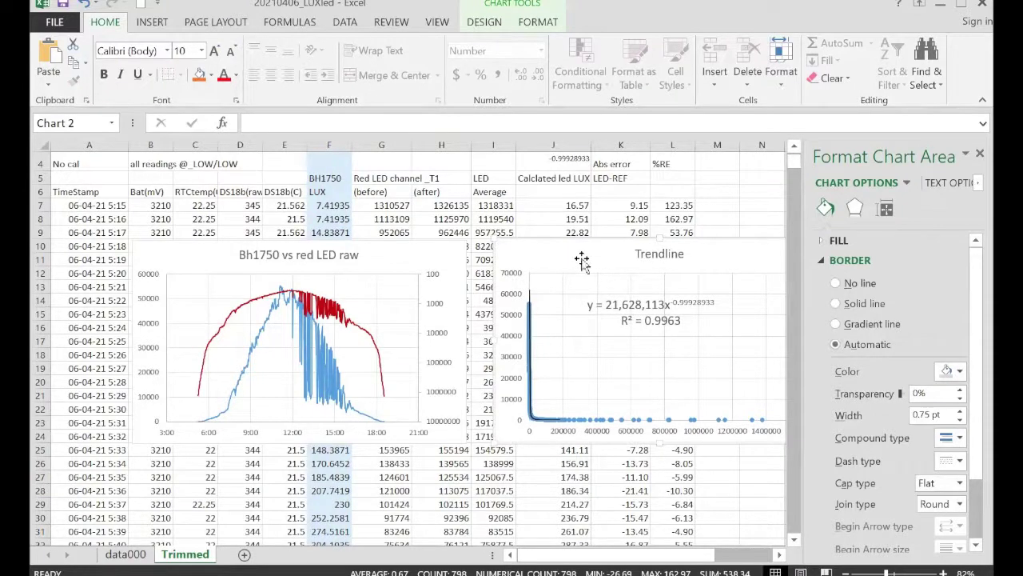
click(178, 475)
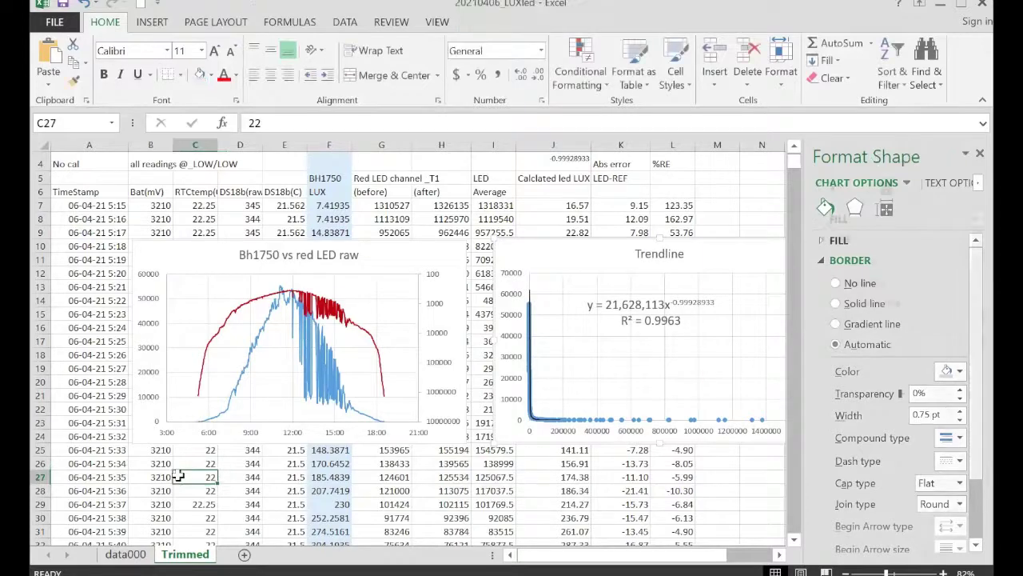
key(ctrl+v)
scroll(468, 441, down, 3)
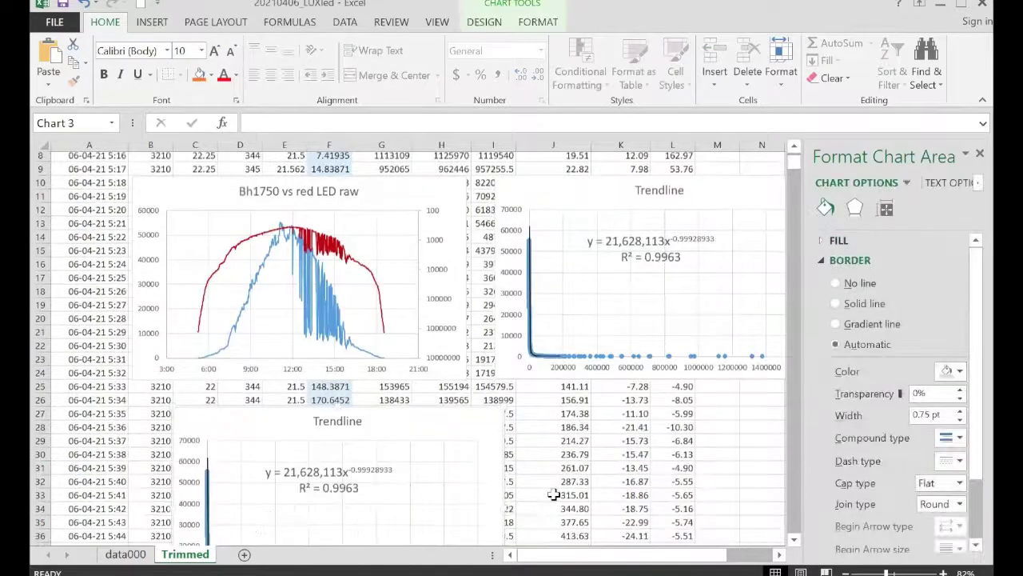
drag(416, 366, 374, 345)
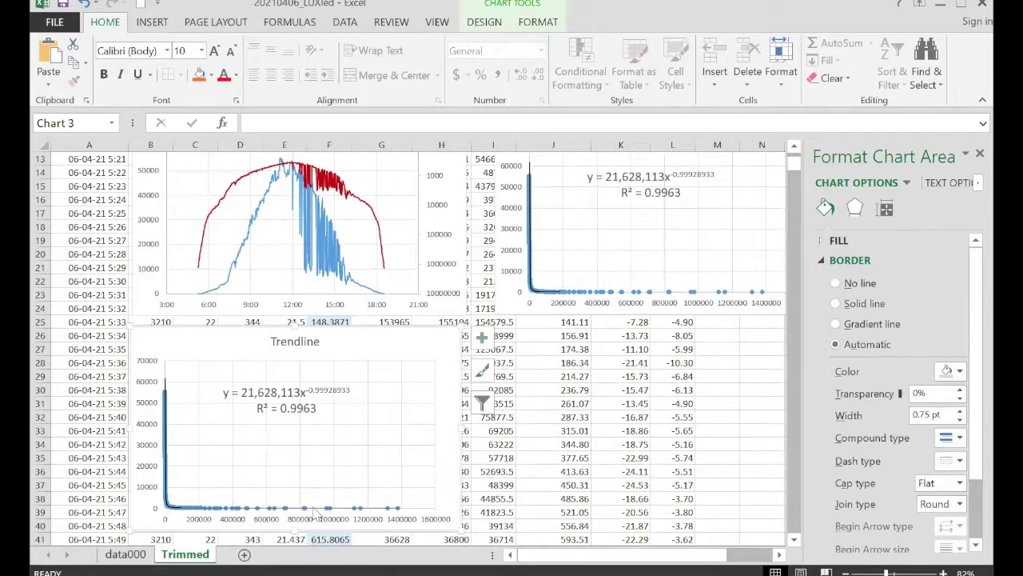
click(316, 508)
key(Delete)
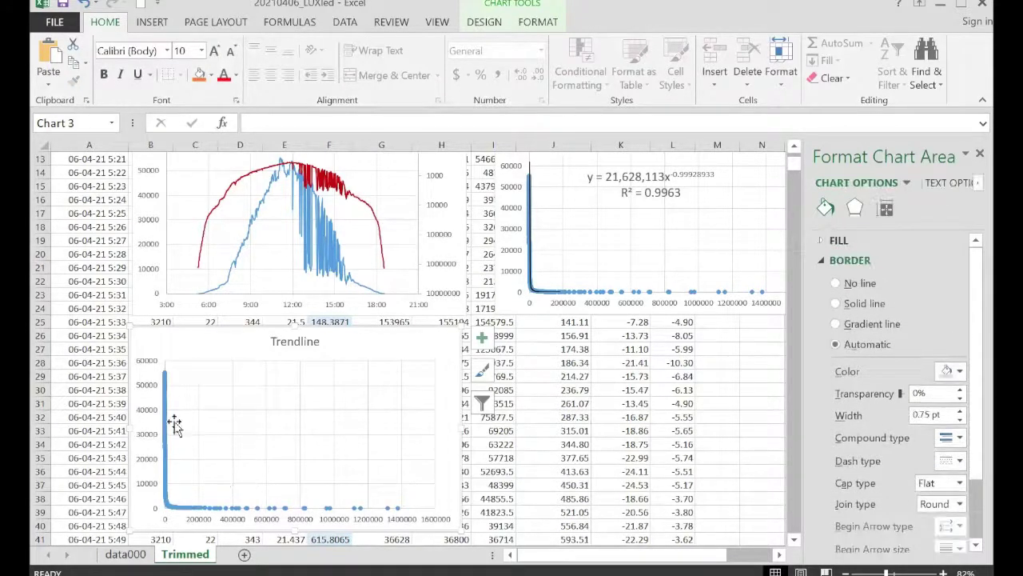
Repoint the copied chart's series to the timestamps A7:A804 as X values and the absolute errors K7:K804 as Y values
click(165, 423)
scroll(464, 304, up, 4)
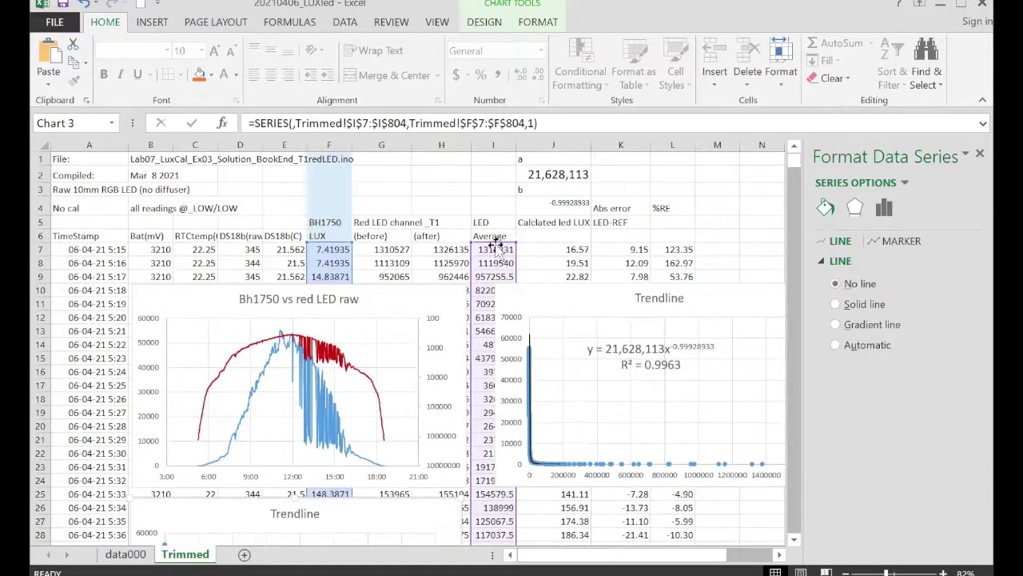
drag(496, 244, 110, 254)
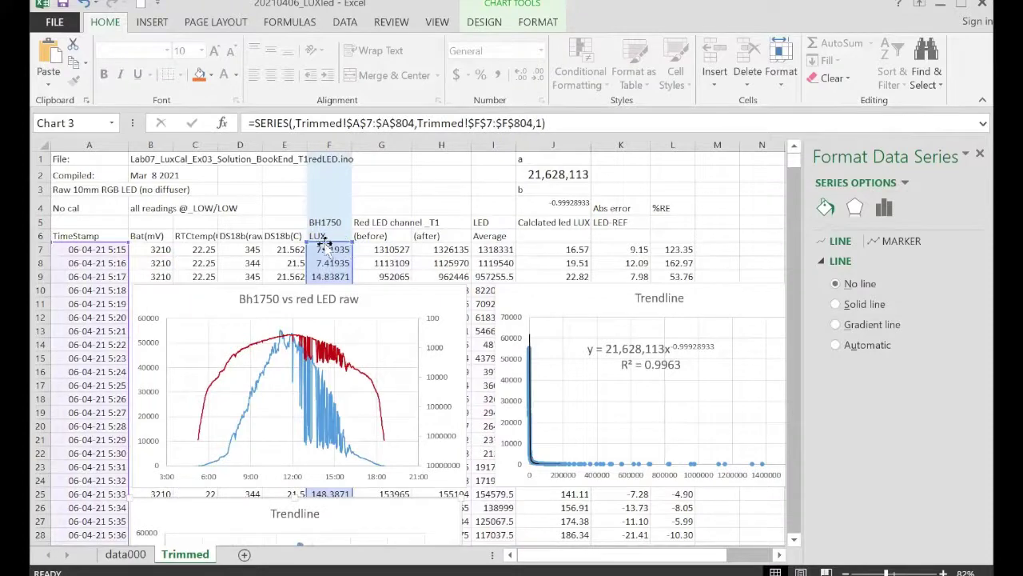
drag(326, 249, 610, 250)
Set the number format of the copied chart's vertical axis to 0 decimal places
scroll(287, 354, down, 4)
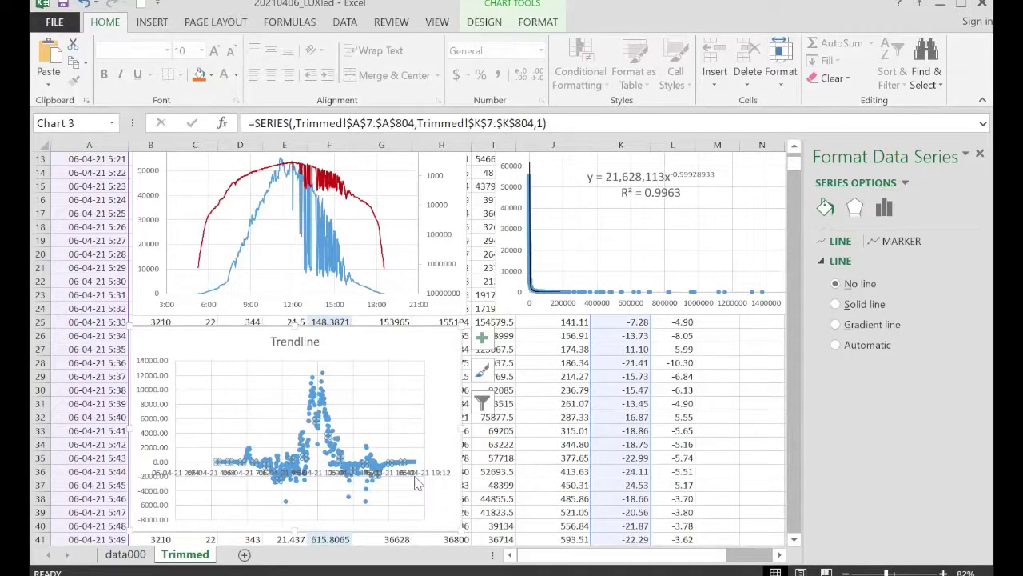
right_click(147, 404)
click(191, 567)
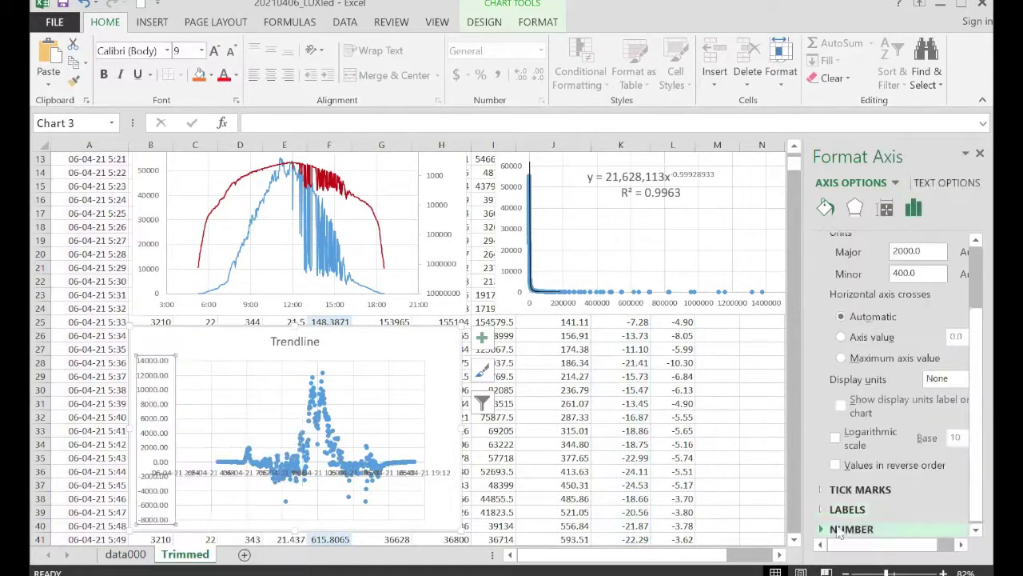
click(847, 537)
drag(921, 470, 857, 466)
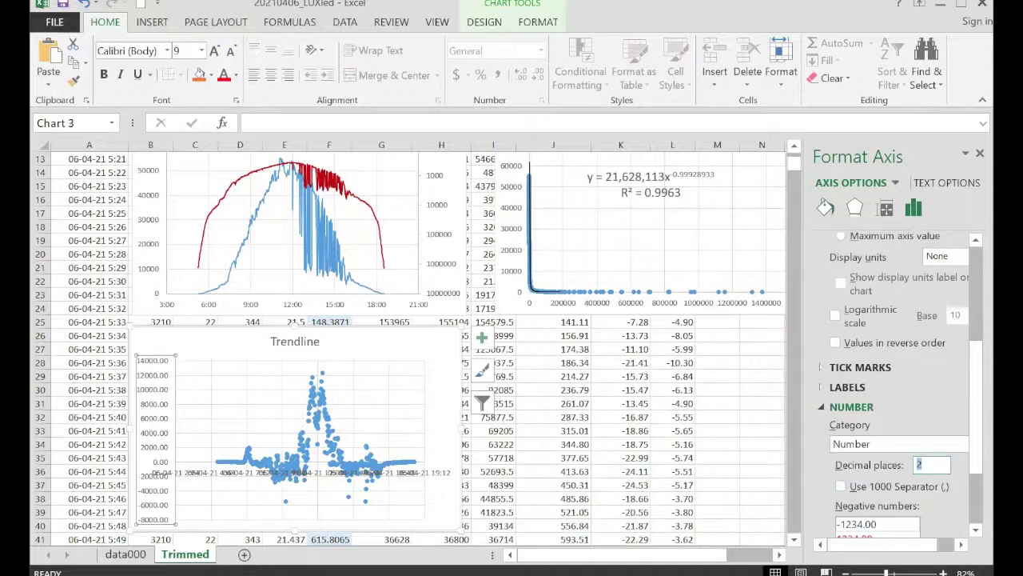
text(0)
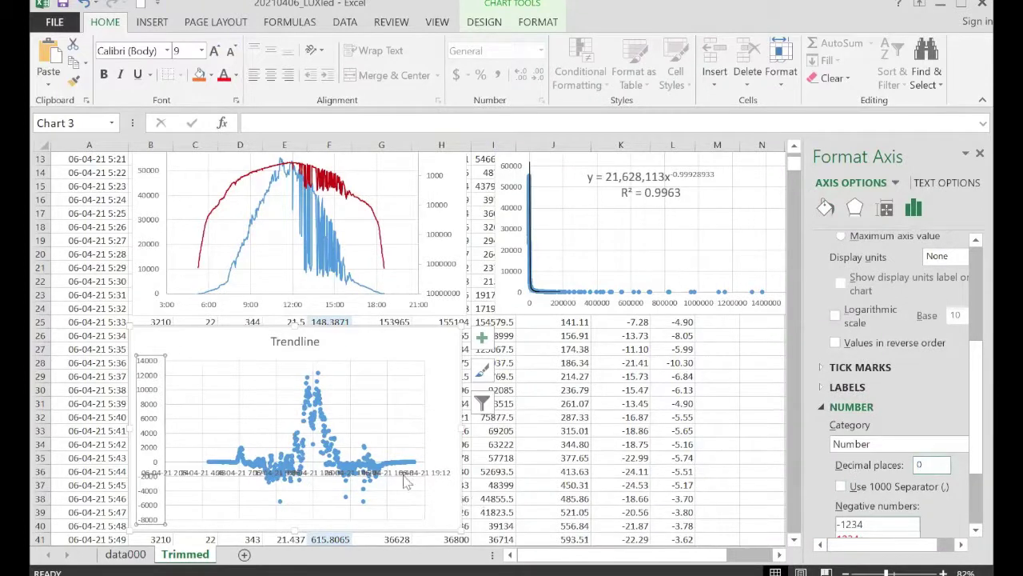
Format the absolute error chart's horizontal axis labels as Time and set the axis's major unit to 0.125
click(405, 476)
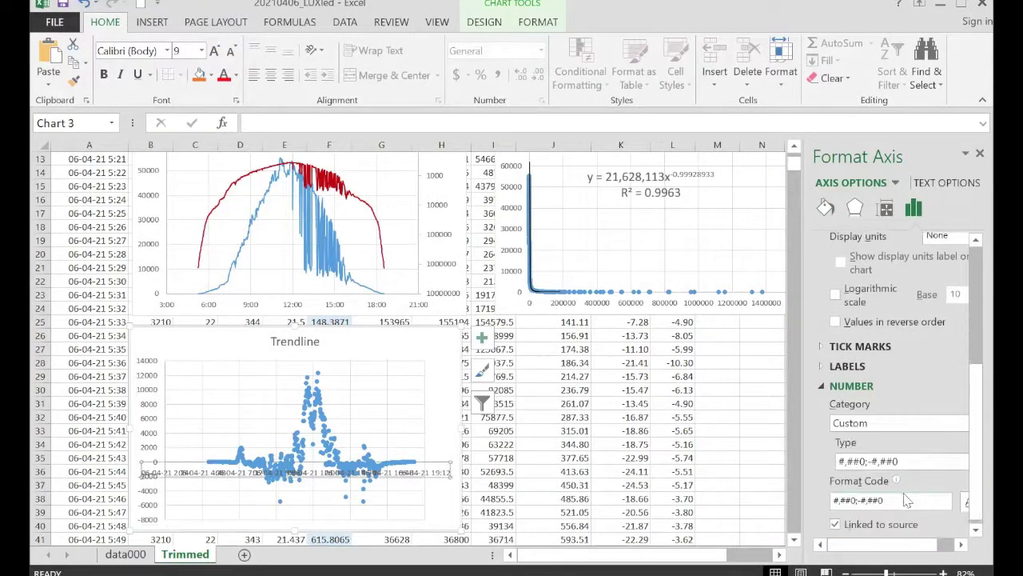
click(895, 426)
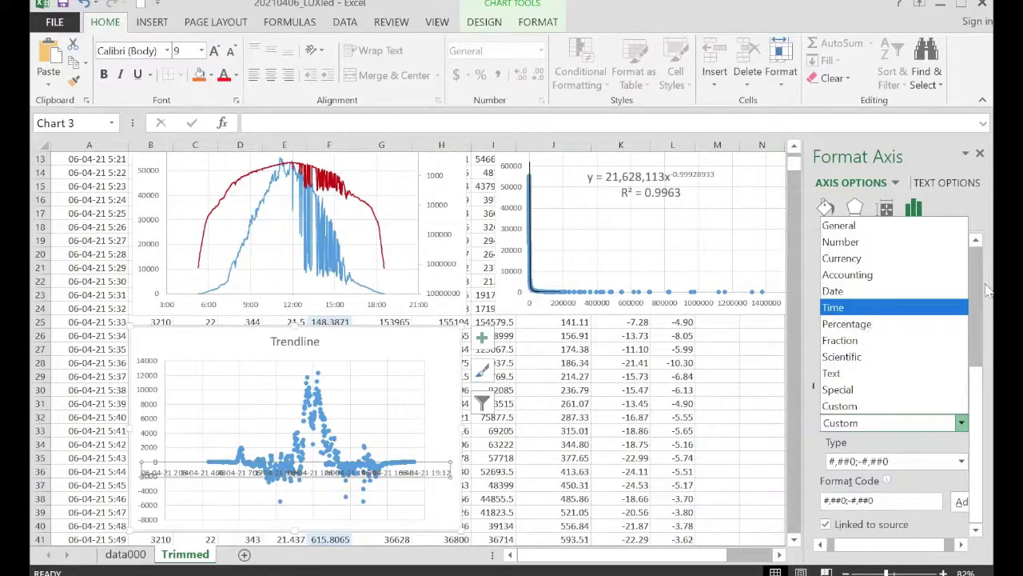
click(895, 307)
click(897, 339)
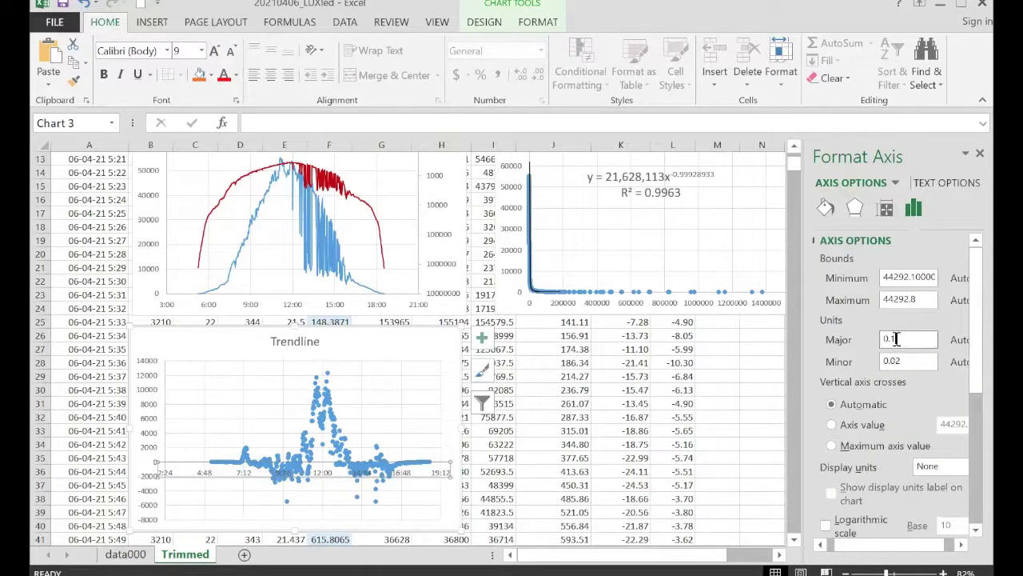
text(25)
key(Return)
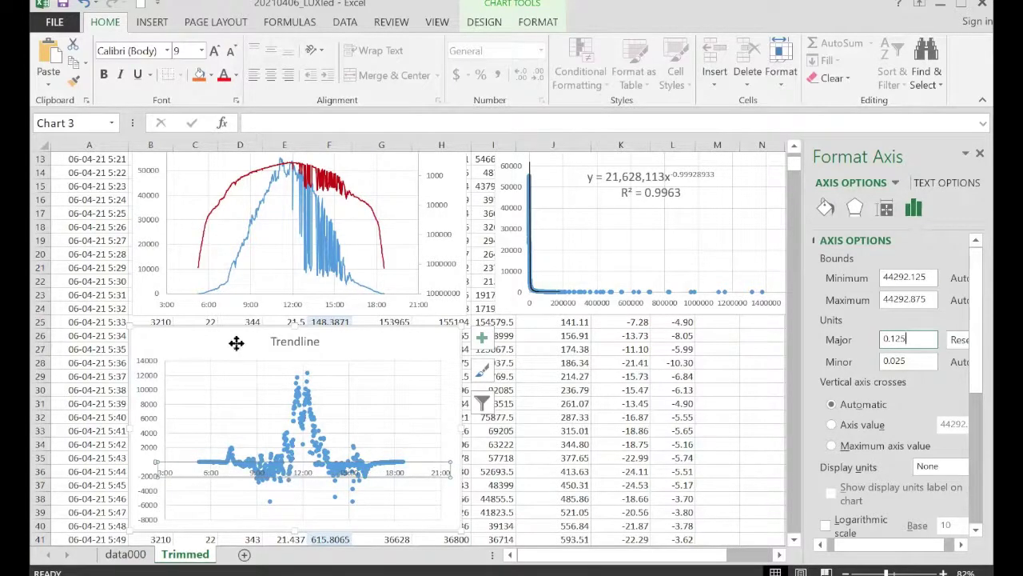
Narrow the absolute error chart slightly and position it directly below the Bh1750 vs red LED raw chart
drag(236, 349, 230, 347)
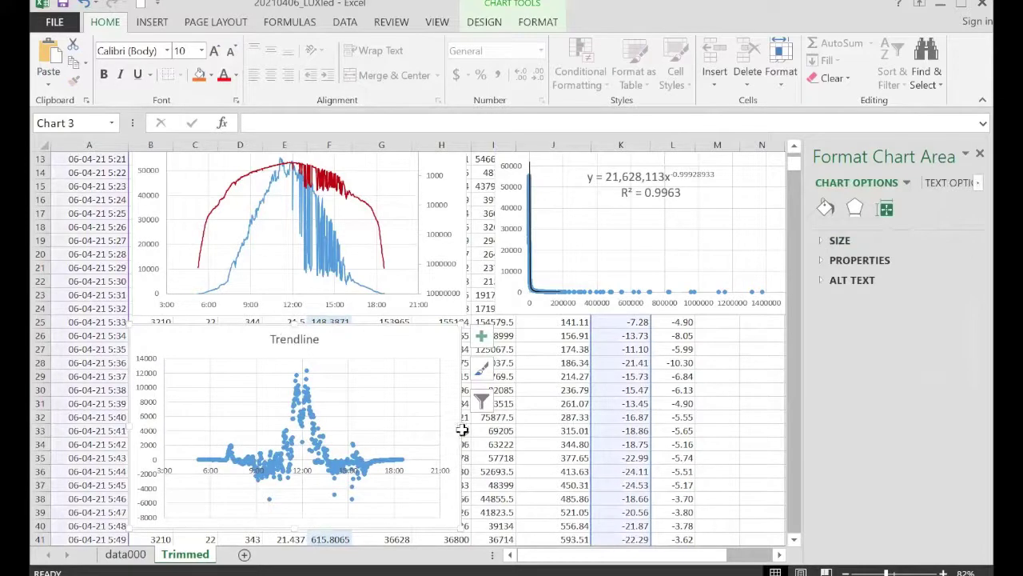
drag(462, 431, 436, 426)
drag(336, 342, 330, 336)
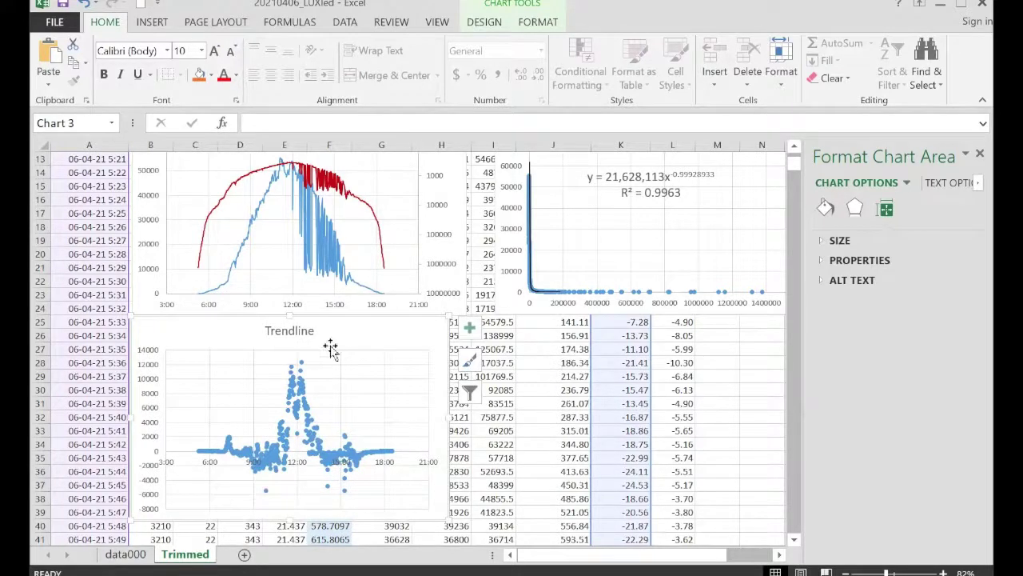
Change the absolute error chart's title to Residuals
click(270, 334)
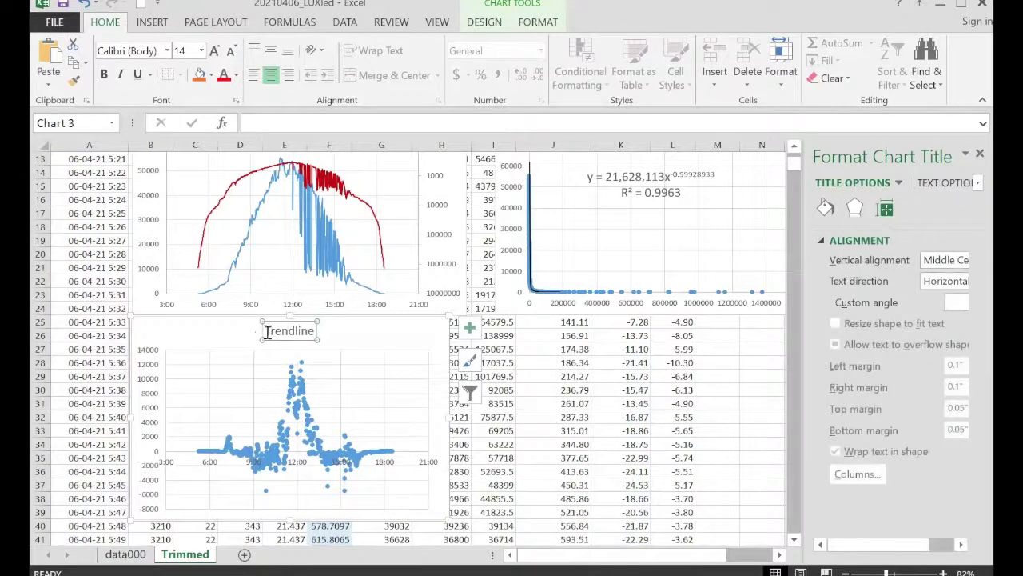
drag(267, 332, 334, 334)
text(Re)
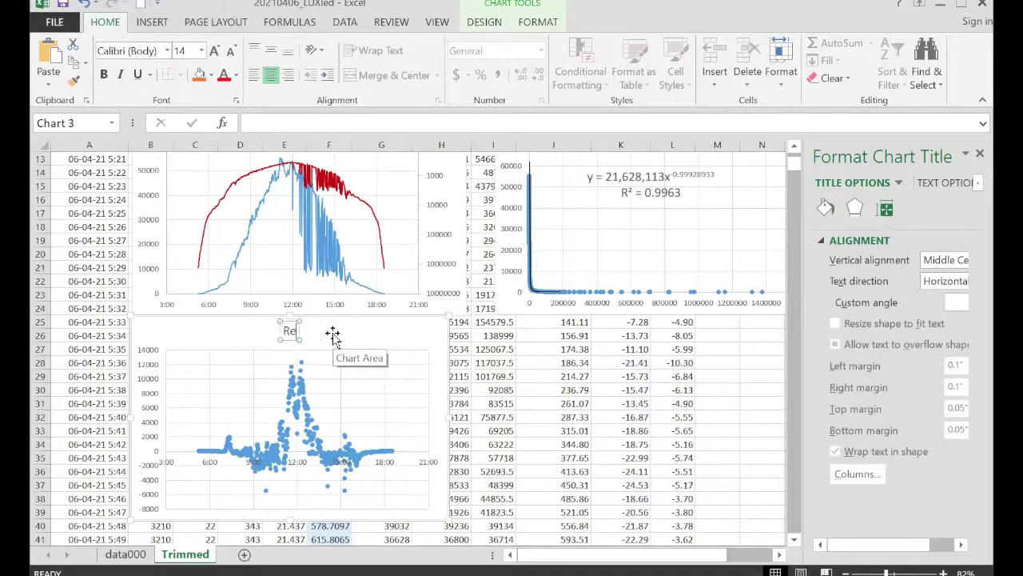
text(siduals)
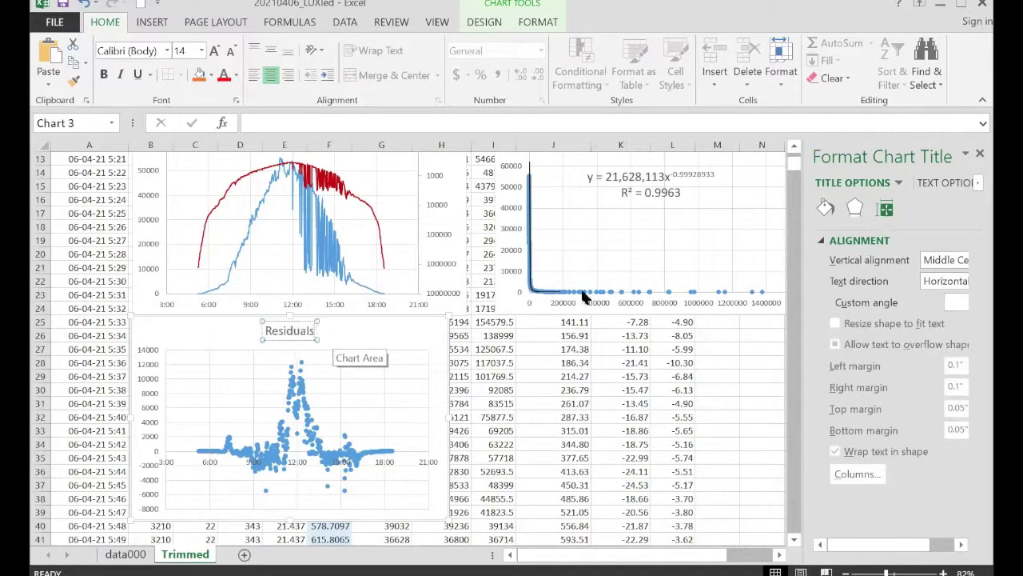
click(426, 334)
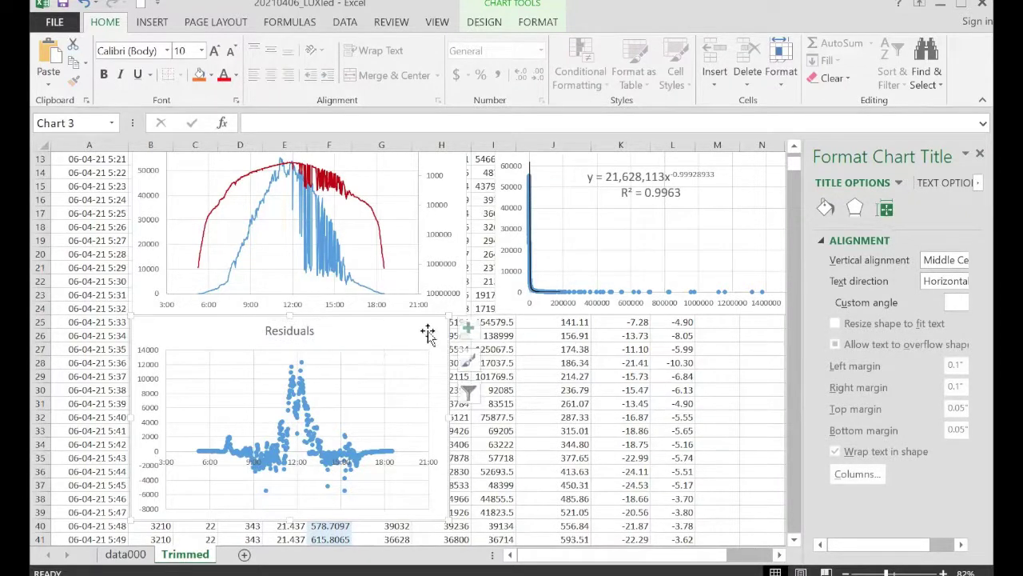
Duplicate the Residuals chart and place the copy beside it, below the Trendline chart
key(ctrl+c)
click(518, 336)
key(ctrl+v)
drag(504, 334, 513, 332)
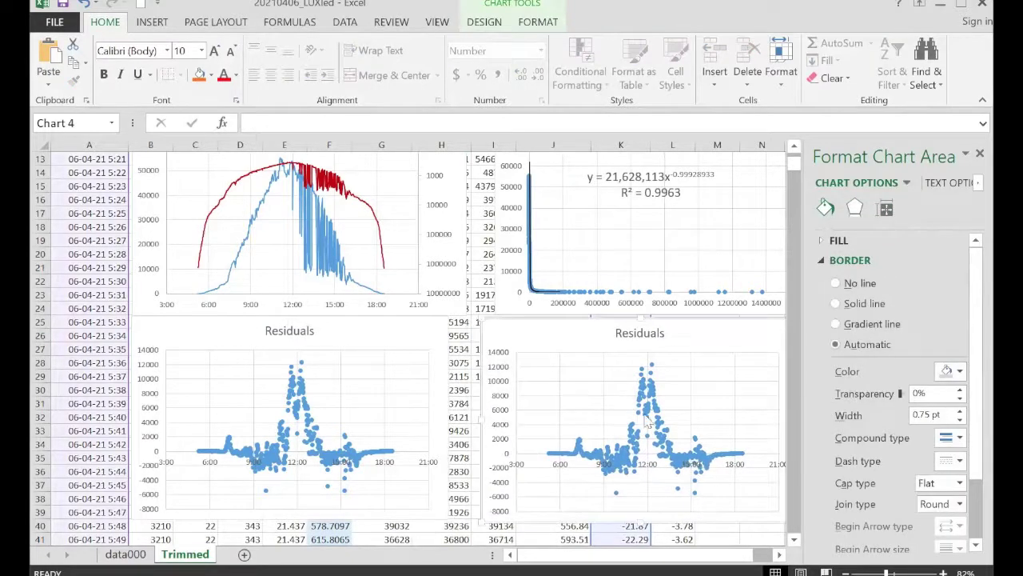
Repoint the copied Residuals chart's Y values to the relative errors in L7:L804
click(656, 400)
scroll(685, 525, up, 4)
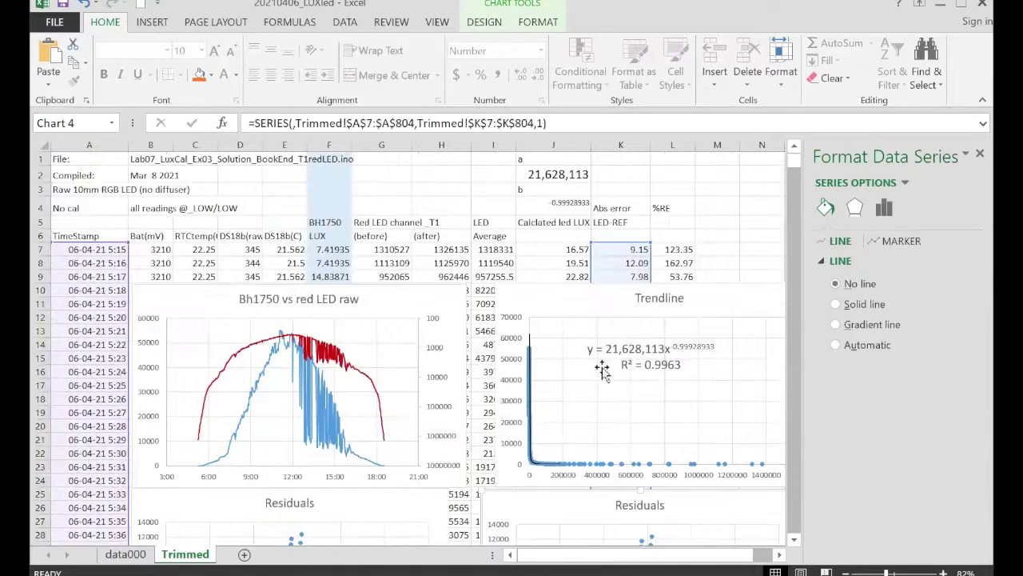
drag(651, 252, 670, 253)
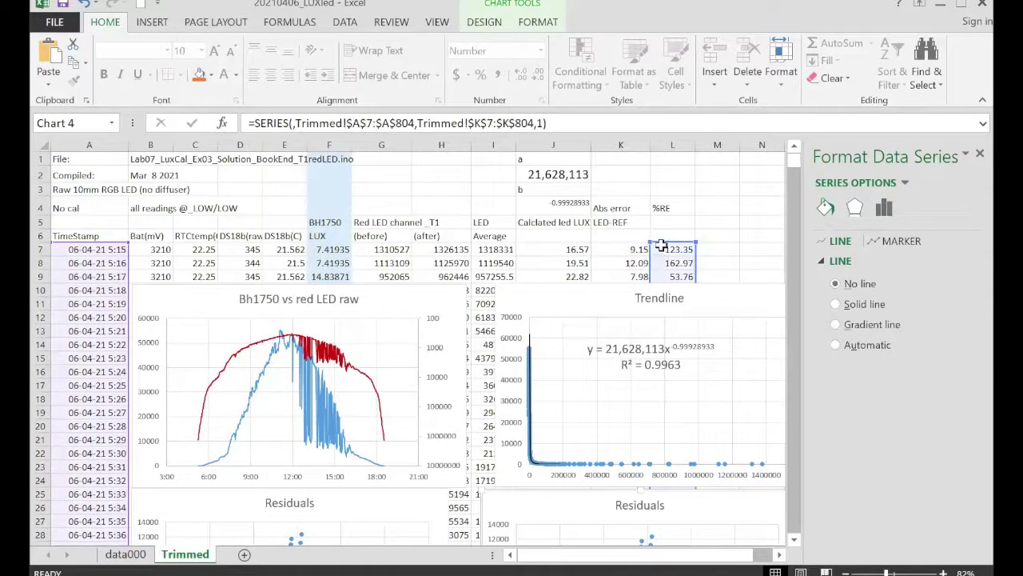
scroll(622, 515, down, 4)
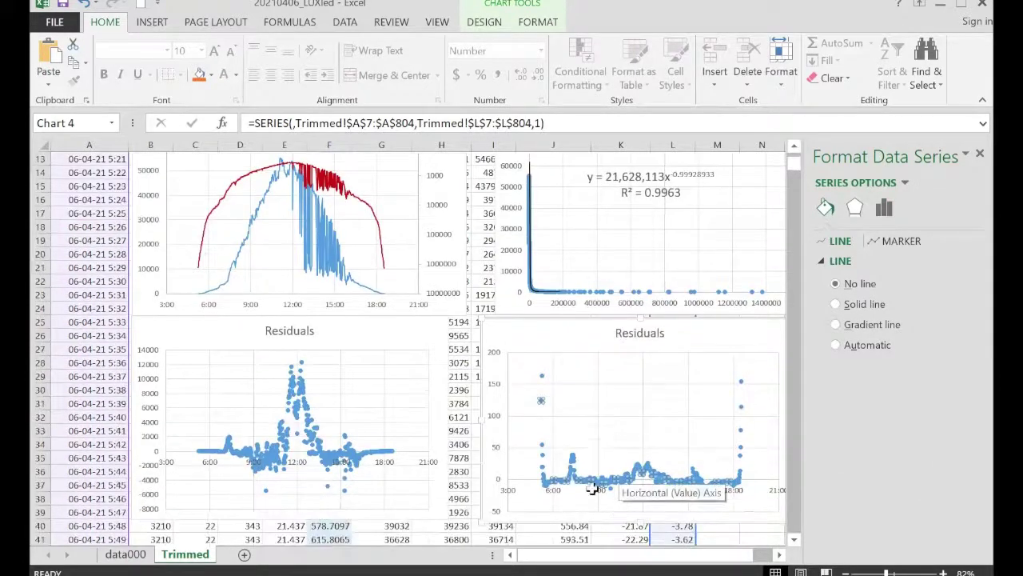
scroll(520, 512, down, 2)
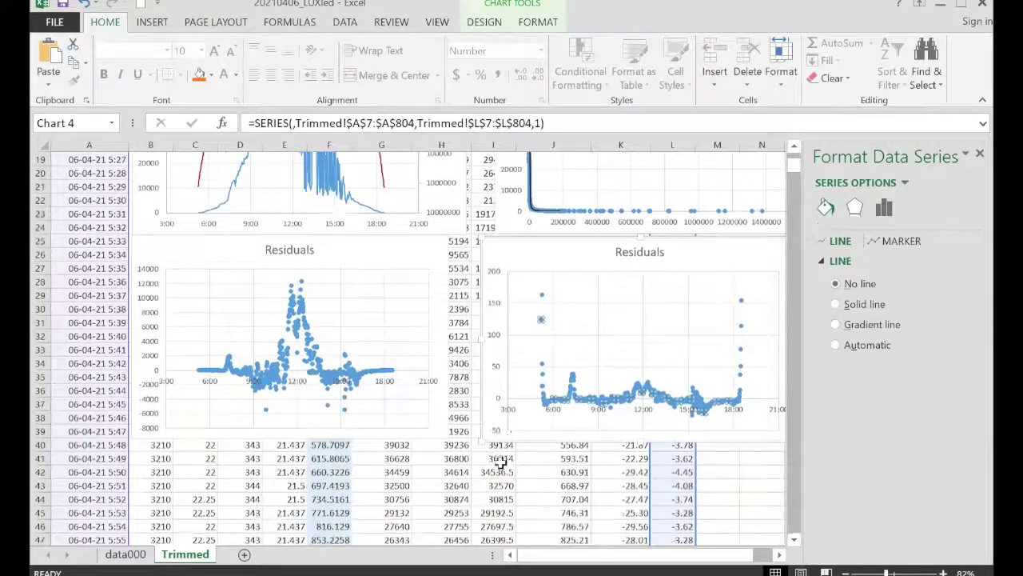
Set the series markers to size 3 with no border line on both the relative error and absolute error charts
right_click(640, 391)
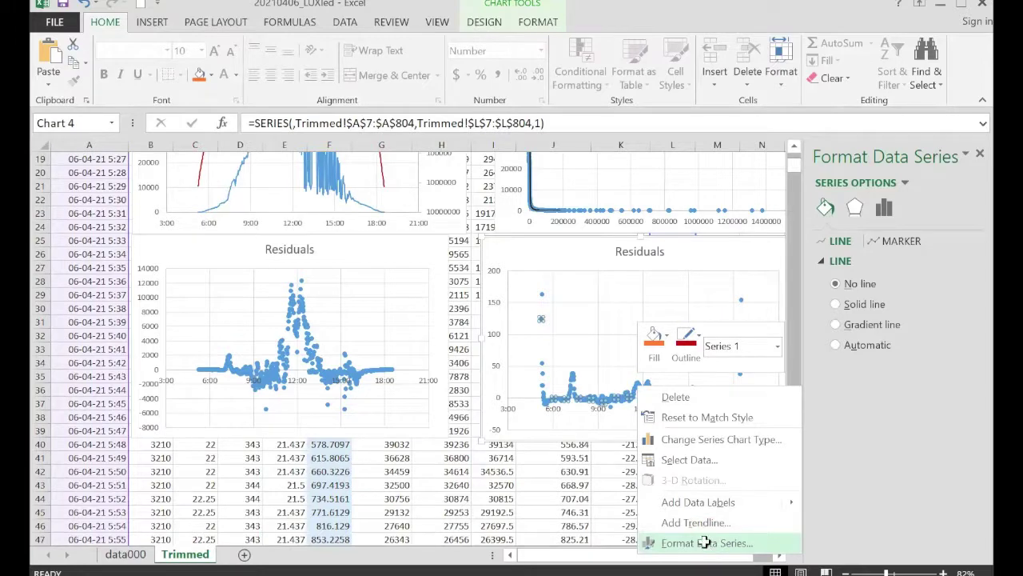
click(703, 543)
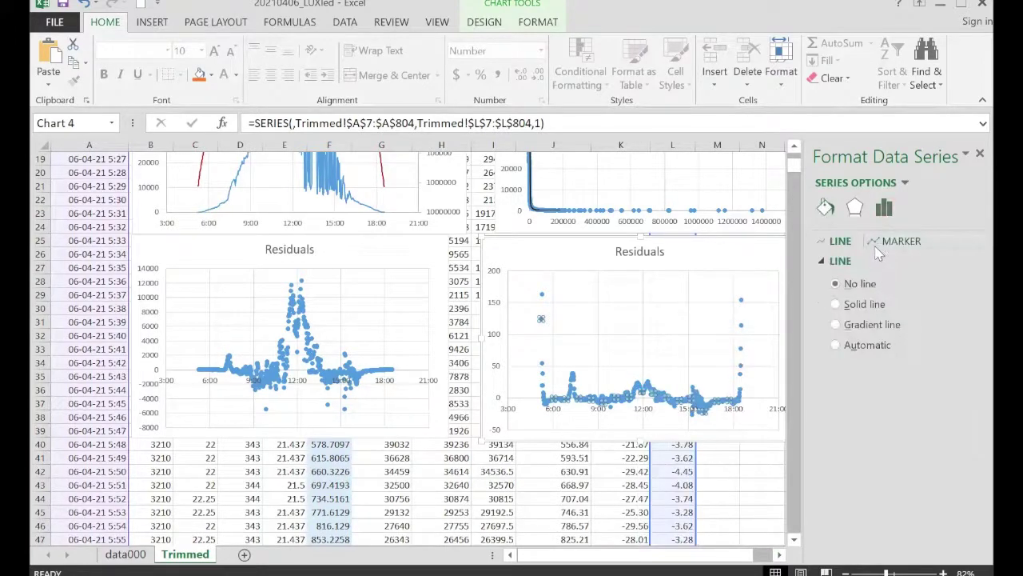
click(900, 240)
click(828, 261)
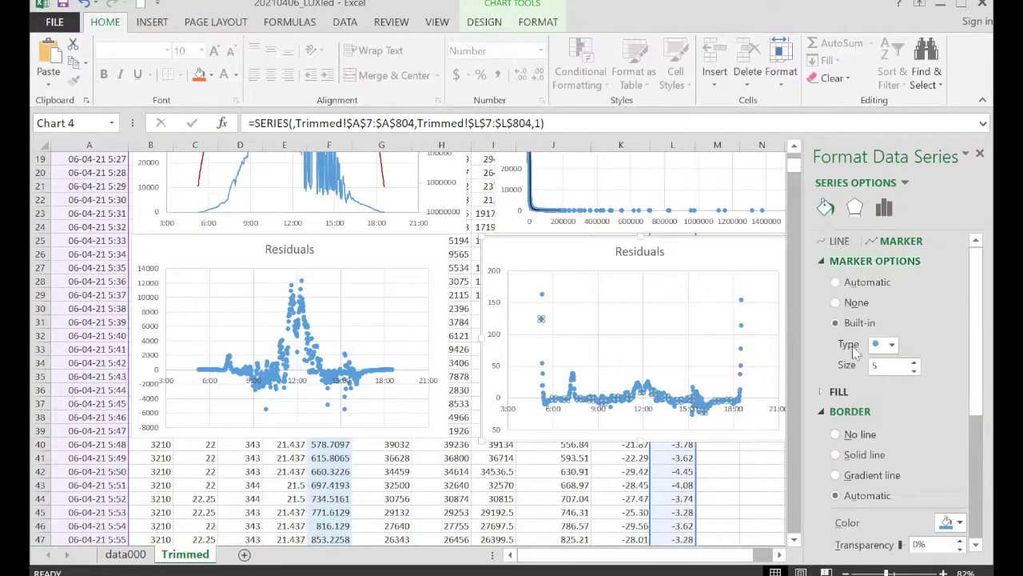
click(914, 370)
click(914, 369)
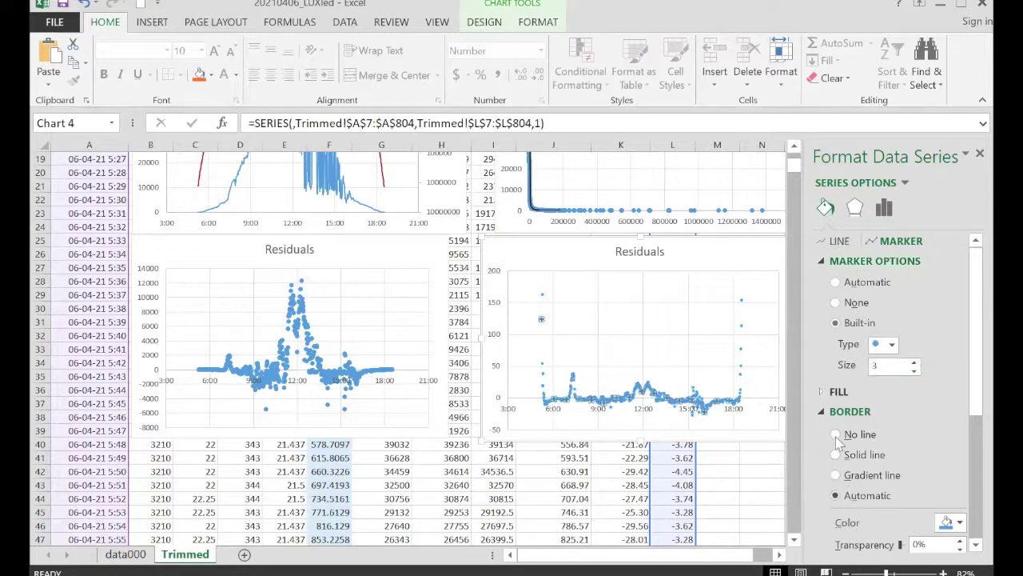
click(836, 436)
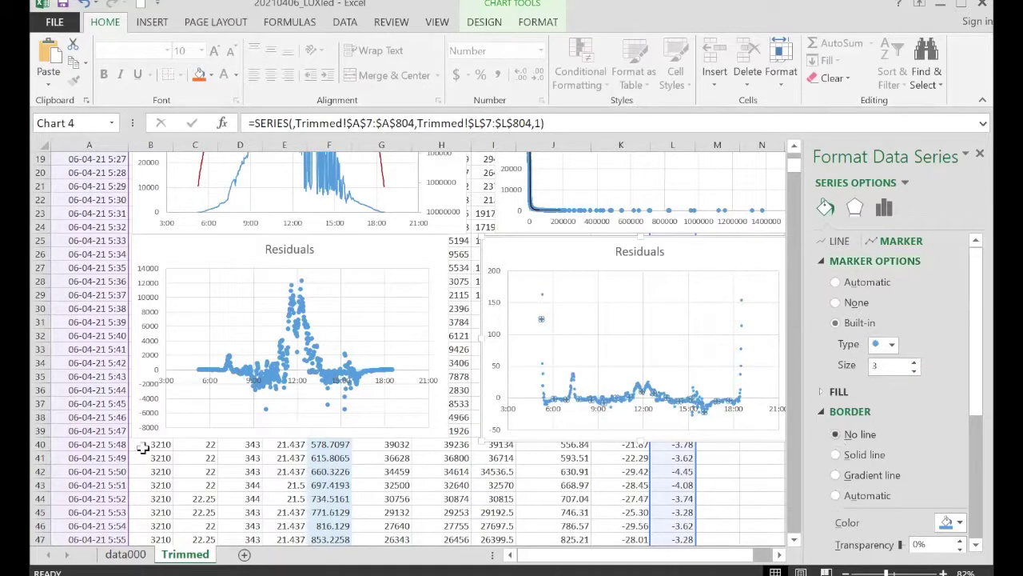
right_click(323, 371)
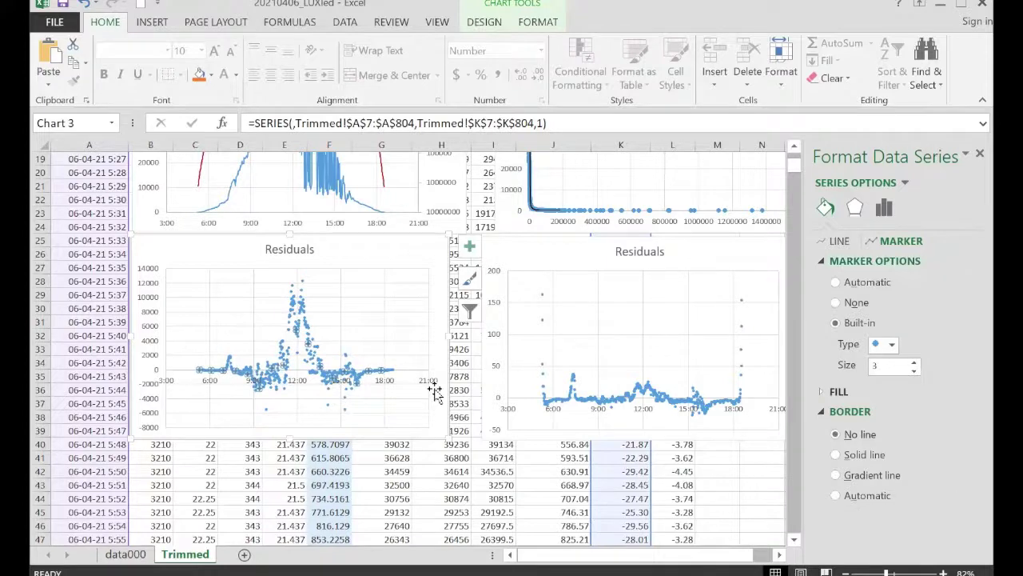
Align the relative error chart under the Trendline chart and change its title to % RE
scroll(512, 347, up, 2)
click(526, 327)
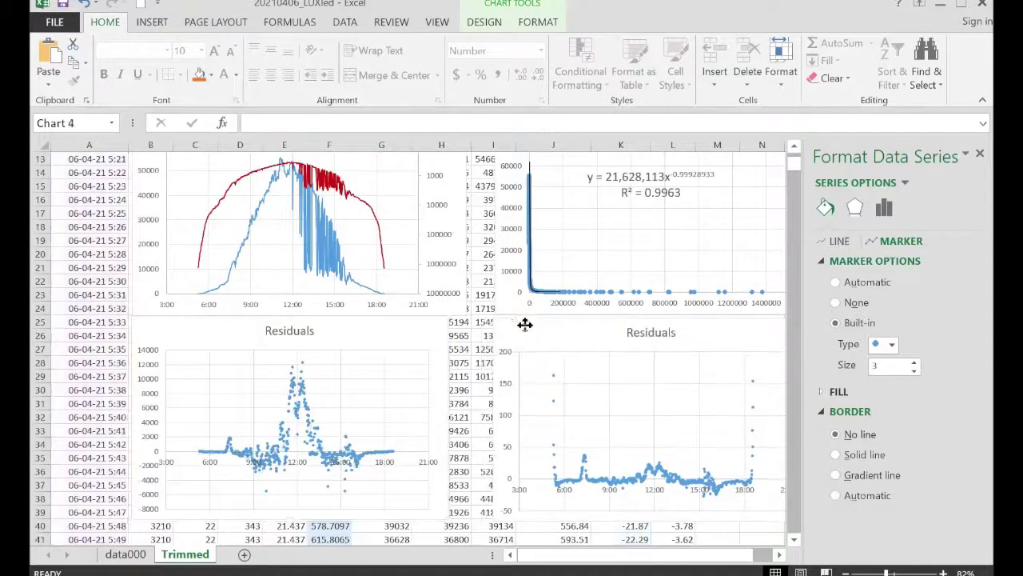
click(630, 335)
drag(629, 334, 703, 334)
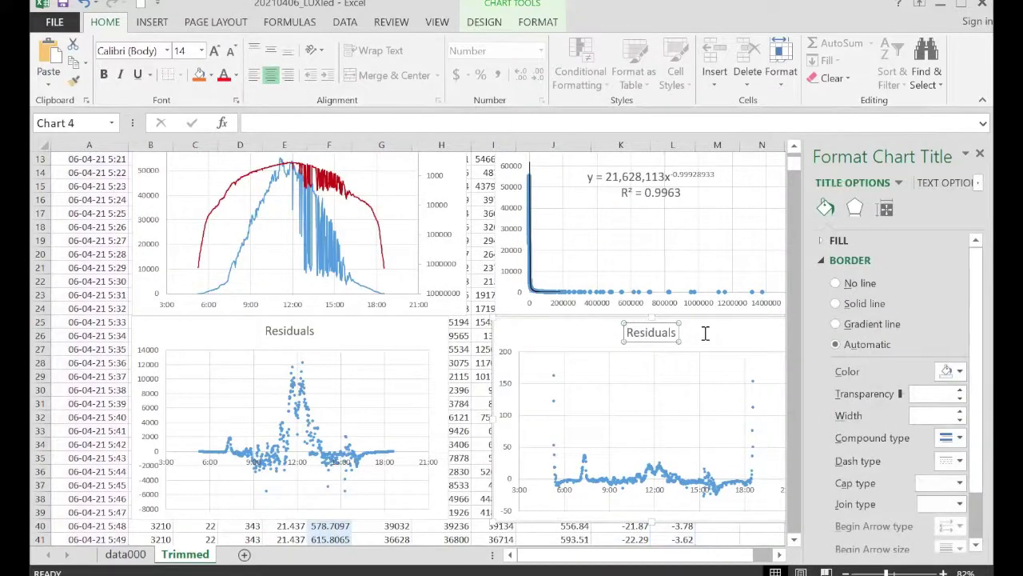
text(%)
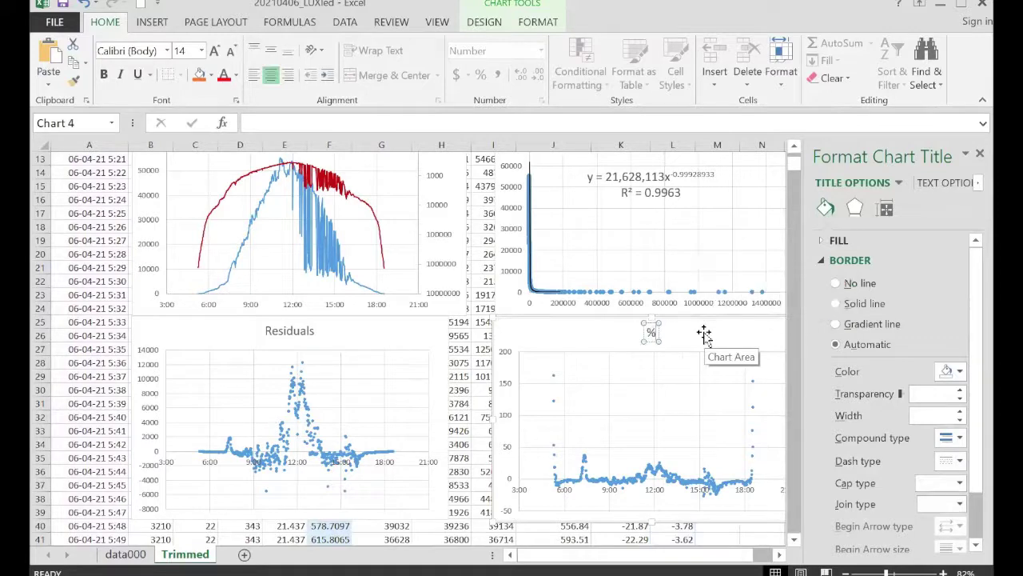
text( RE)
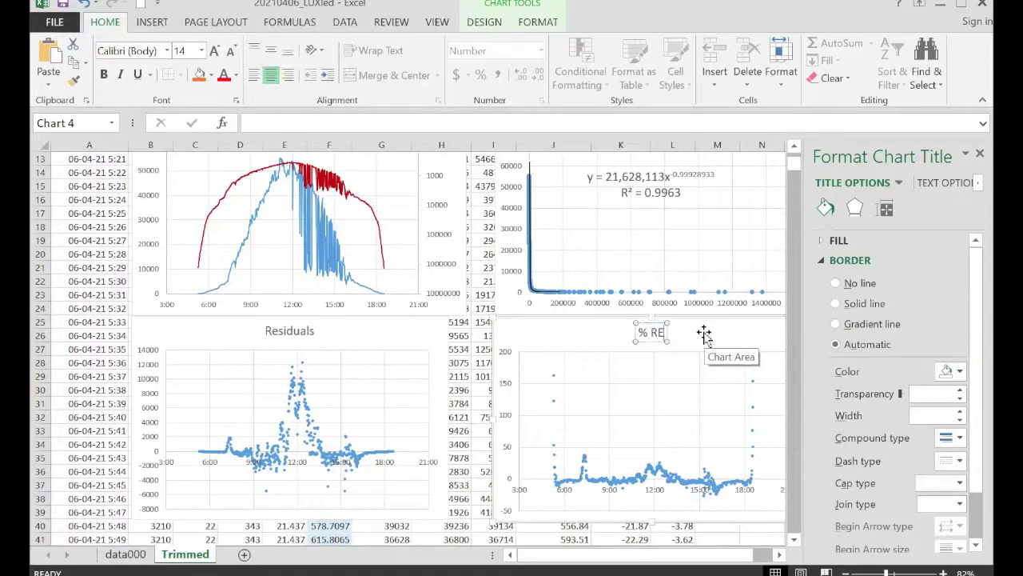
click(479, 268)
Examine the Residuals and % RE charts against the Bh1750 vs red LED raw chart over the day
scroll(487, 370, down, 2)
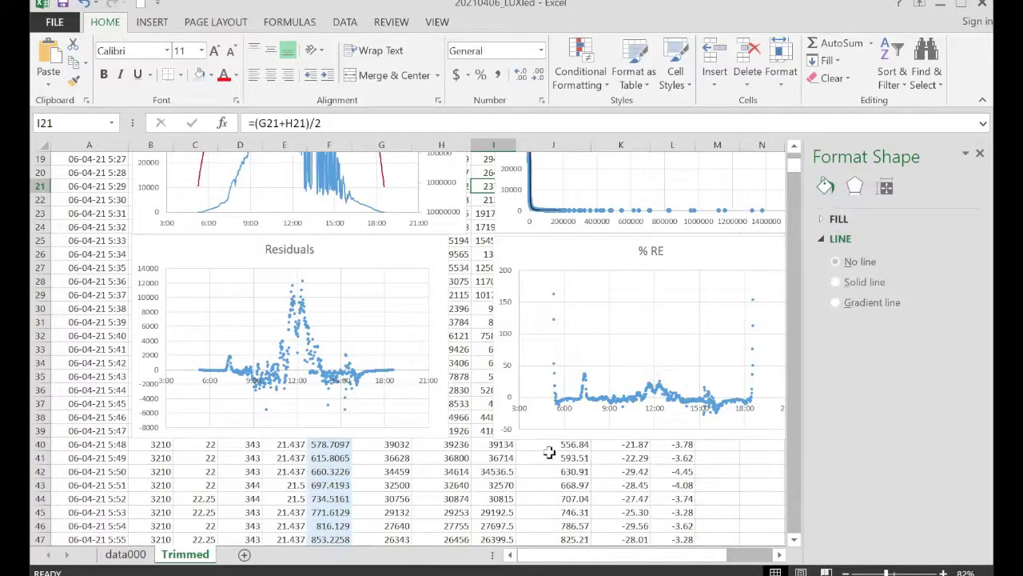
scroll(566, 452, up, 2)
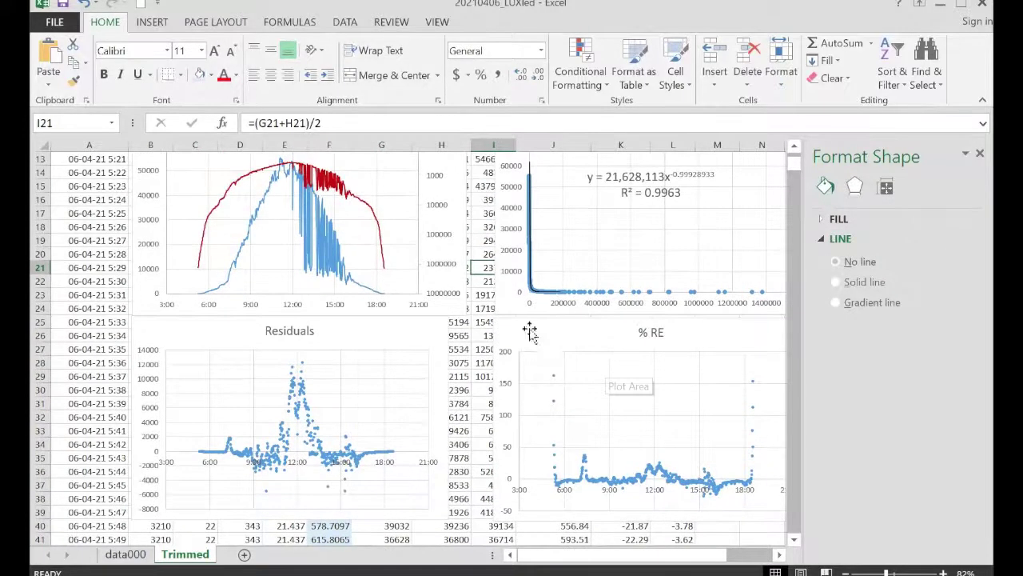
click(535, 329)
click(265, 263)
scroll(491, 405, up, 1)
scroll(448, 335, down, 1)
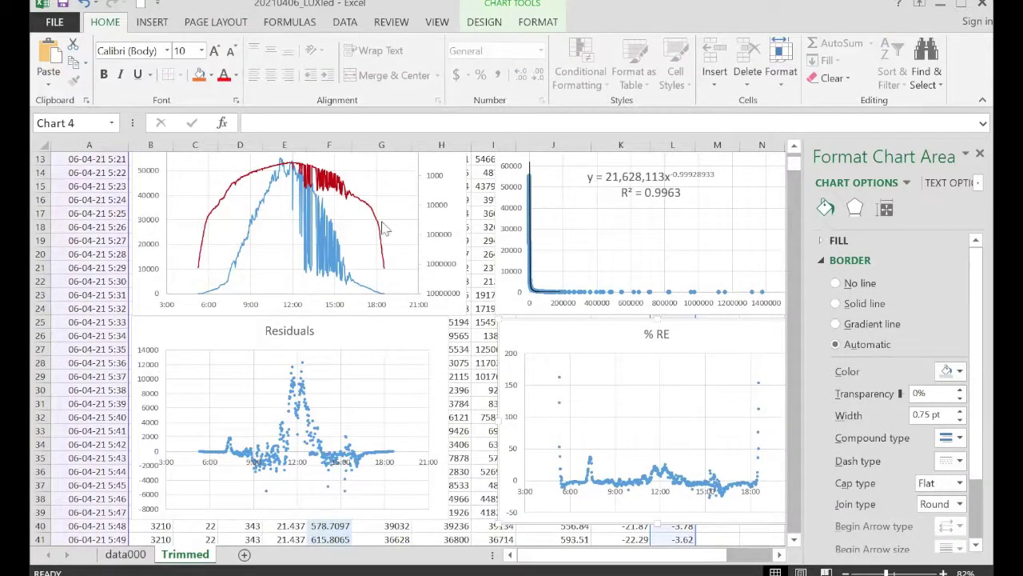
scroll(548, 416, down, 1)
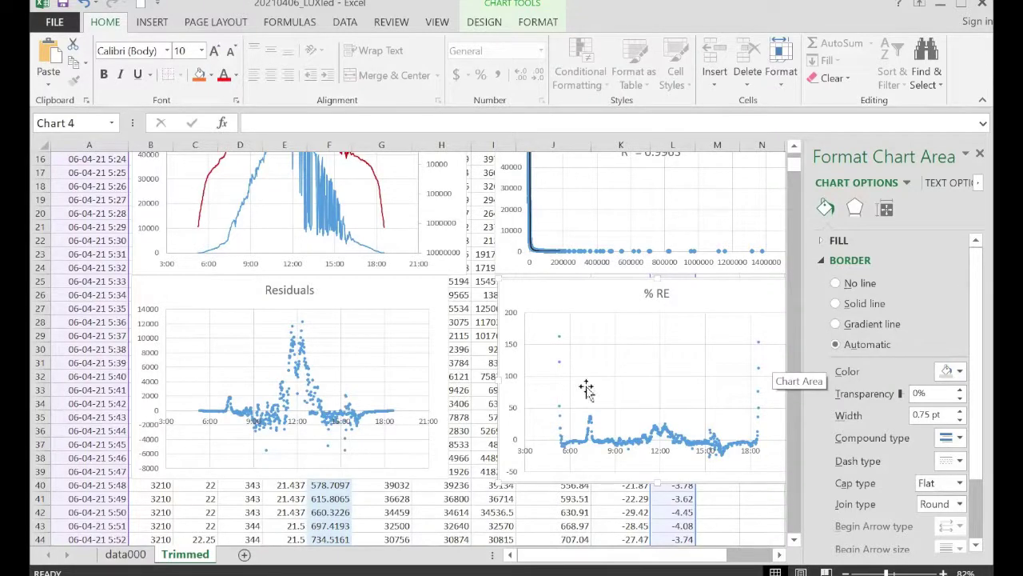
scroll(558, 393, up, 5)
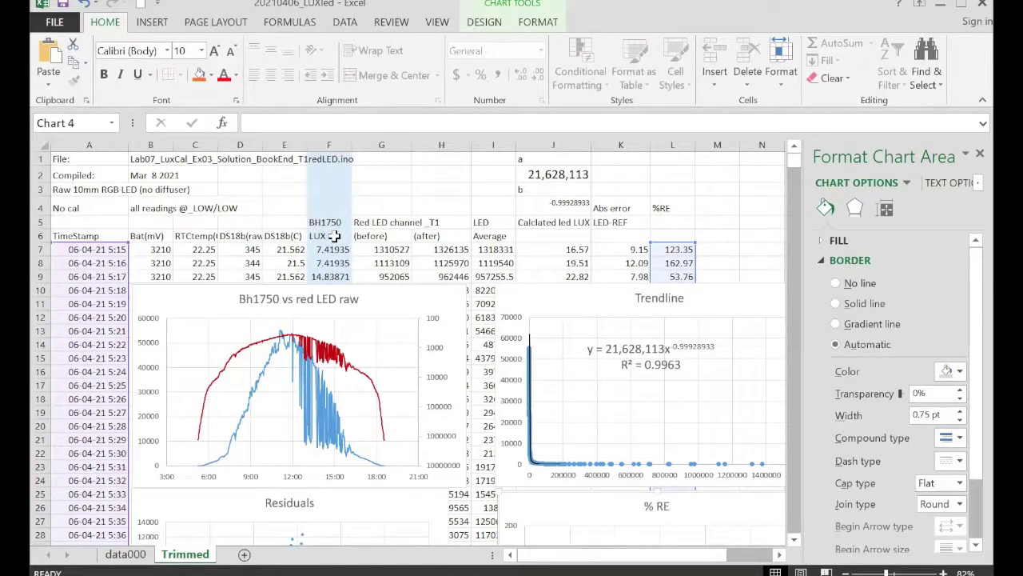
scroll(335, 236, down, 7)
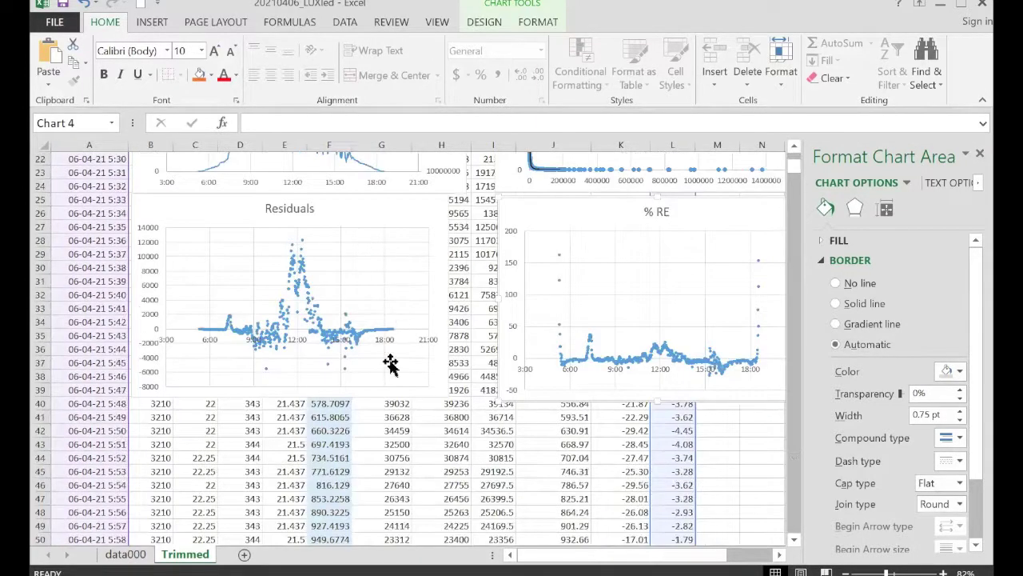
Move the Residuals and % RE charts down and to the right, and shift the Trendline chart right to uncover the calculation columns
scroll(390, 364, up, 2)
drag(377, 290, 377, 397)
drag(509, 312, 612, 375)
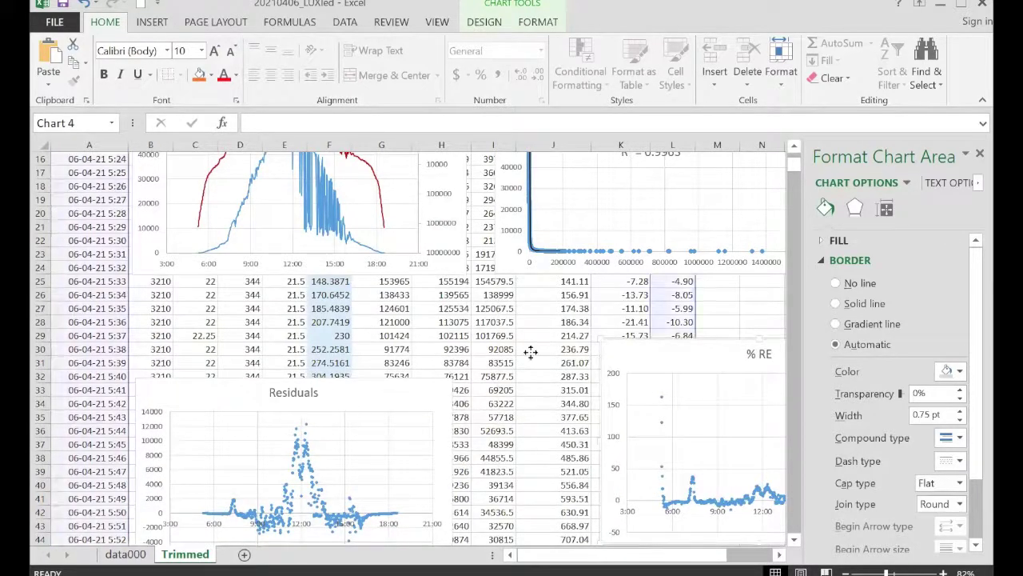
drag(531, 351, 551, 354)
drag(639, 361, 683, 349)
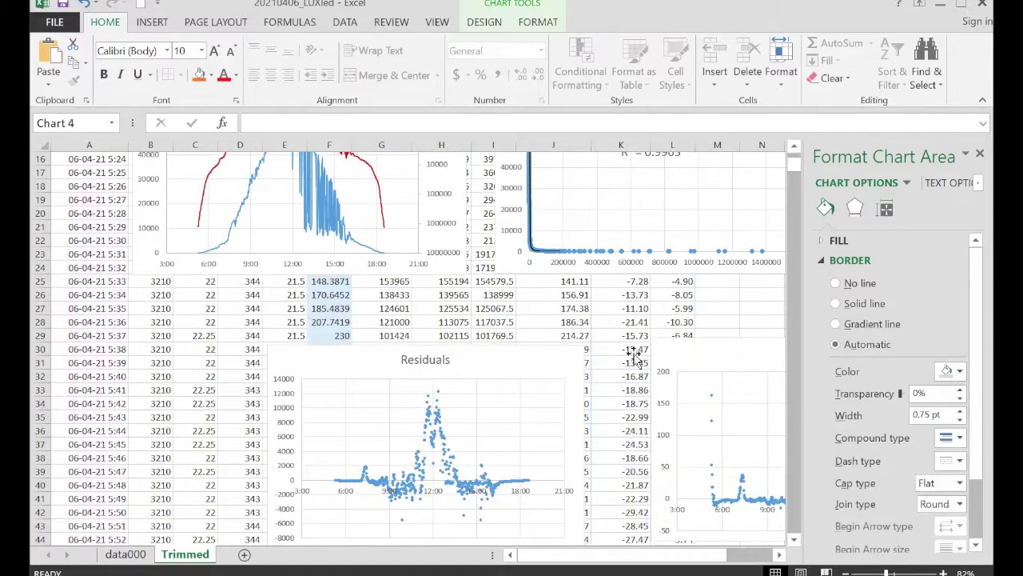
drag(607, 353, 664, 348)
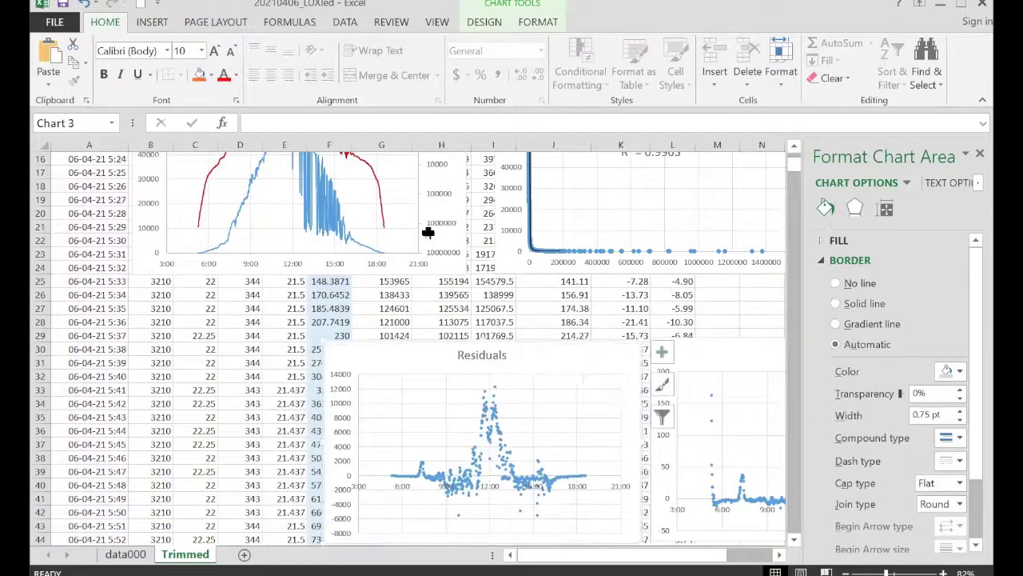
scroll(575, 267, up, 5)
drag(535, 299, 692, 320)
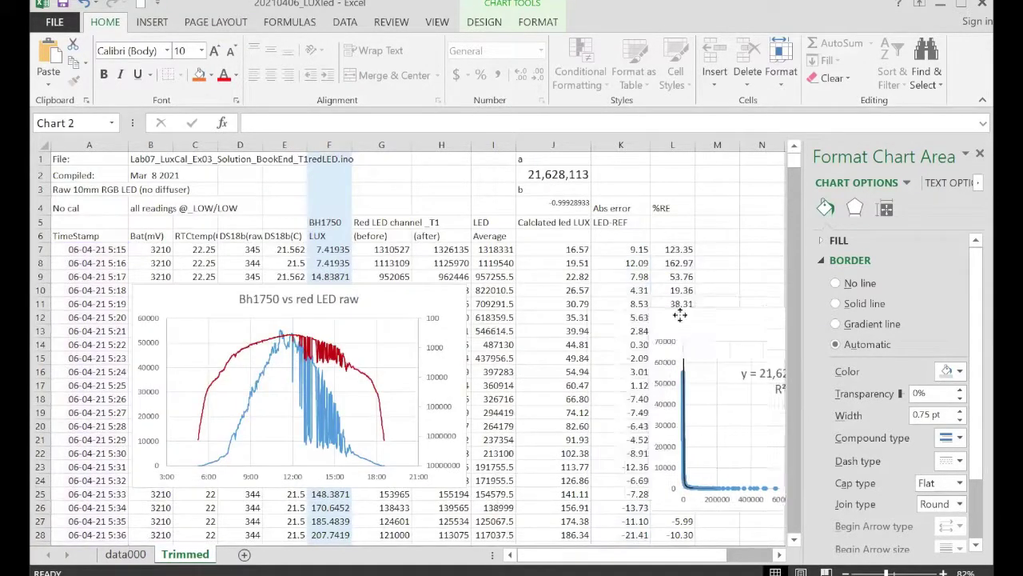
Move the Bh1750 vs red LED raw chart beside the Trendline chart, with Residuals and % RE aligned in a row underneath them
drag(389, 299, 589, 333)
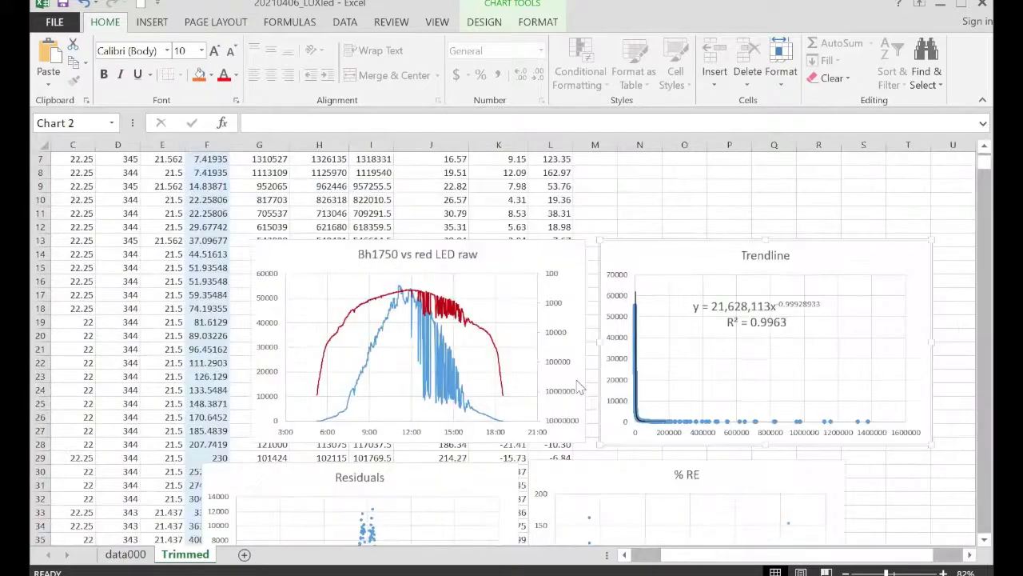
scroll(569, 390, down, 1)
drag(555, 358, 632, 350)
drag(492, 351, 550, 334)
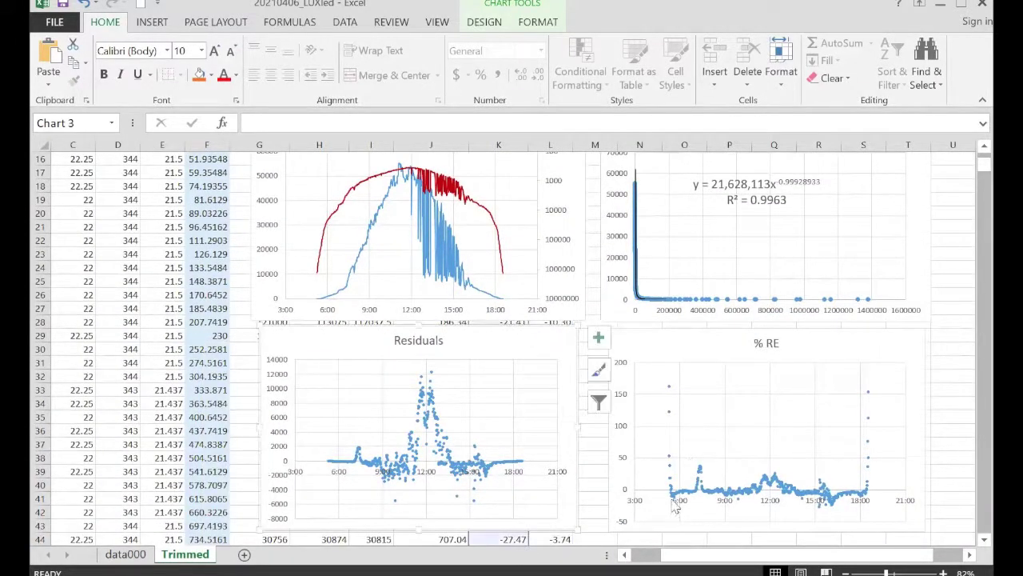
Check the early-morning points on the % RE chart and highlight the 5:26 data row (row 18) in yellow
mouse_move(674, 499)
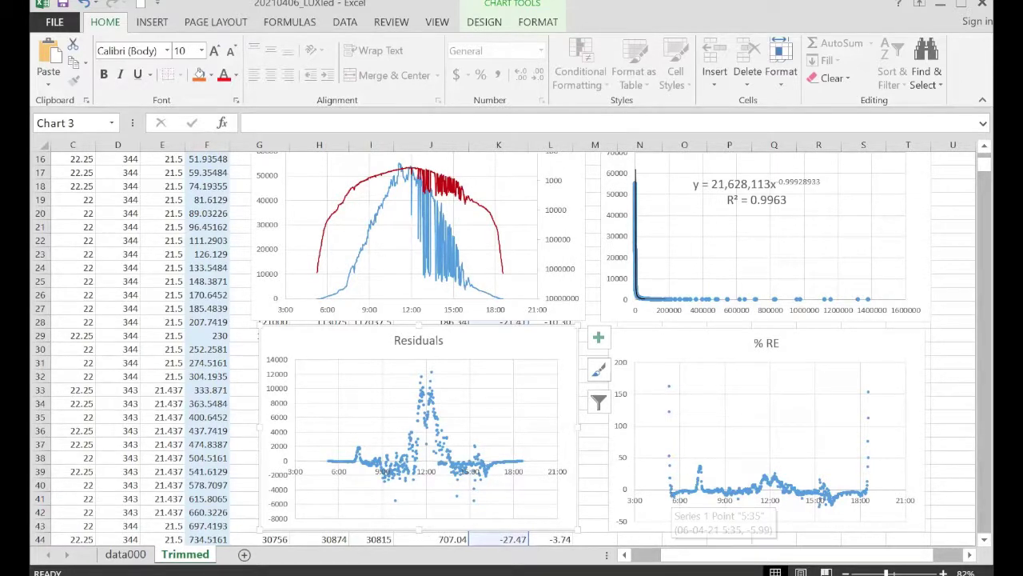
scroll(377, 399, up, 5)
scroll(377, 400, left, 2)
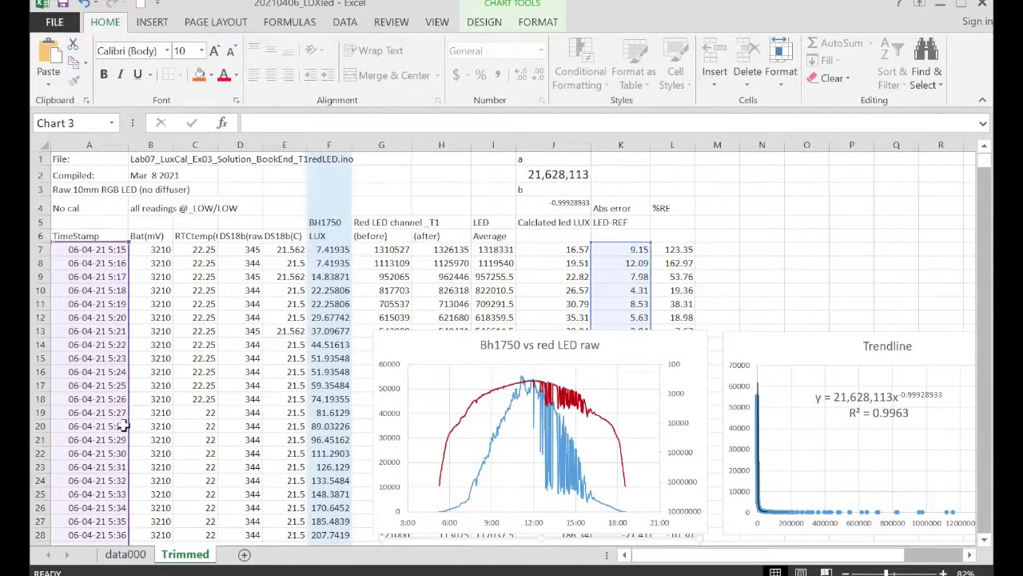
click(40, 398)
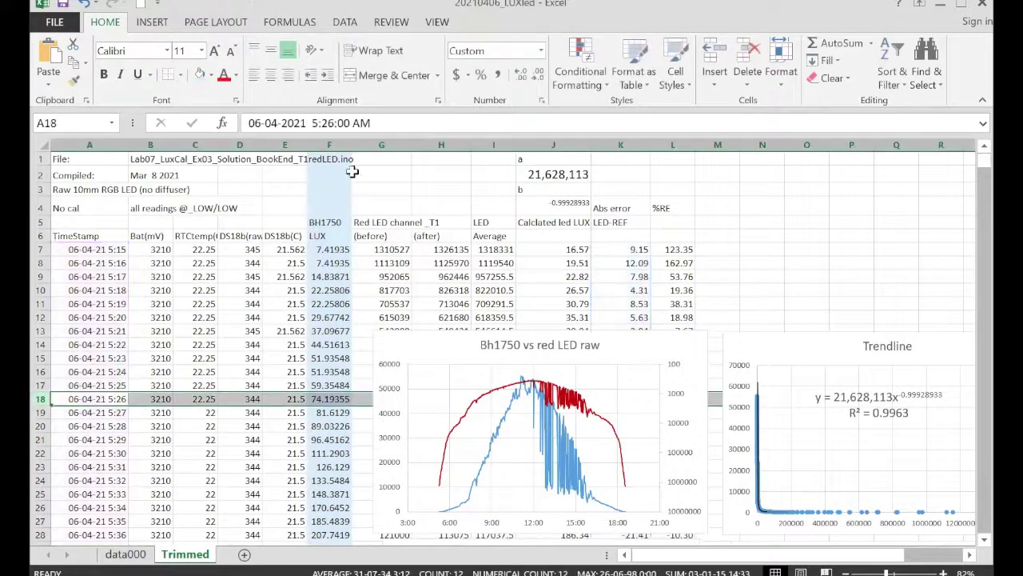
click(211, 75)
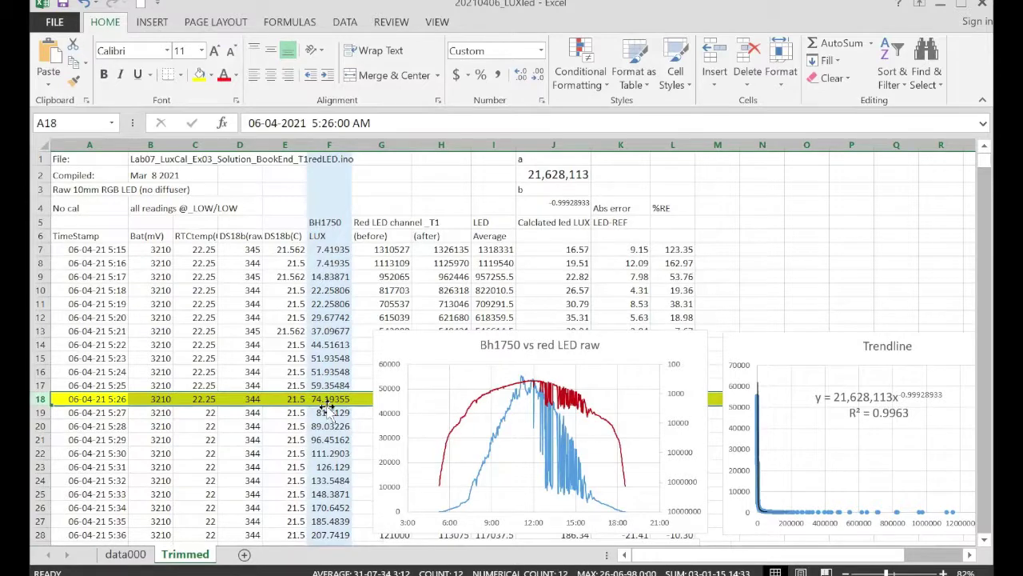
Check the evening end of the % RE chart and highlight the 18:19 data row (row 791) in yellow
scroll(320, 398, down, 3)
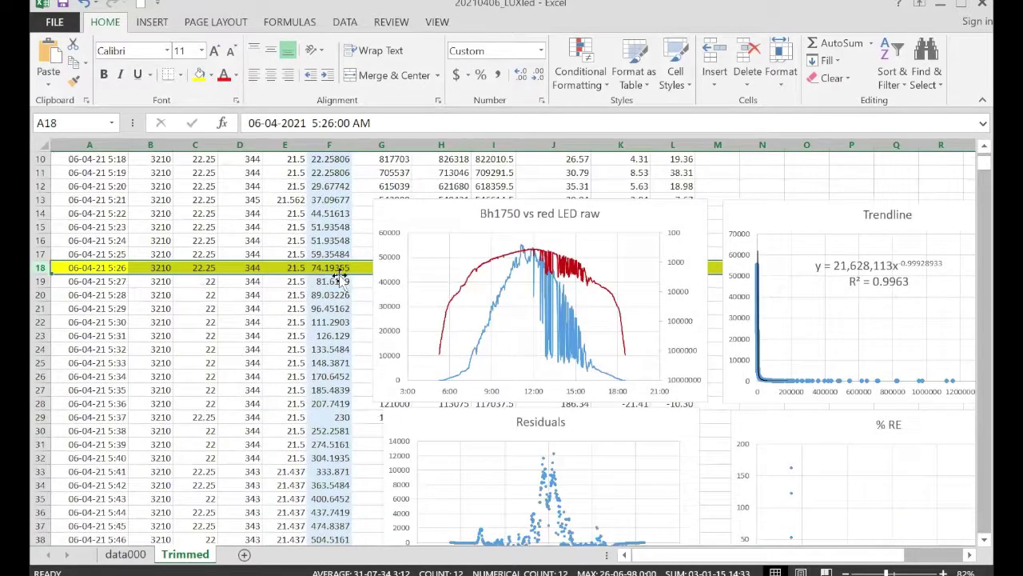
scroll(676, 434, down, 3)
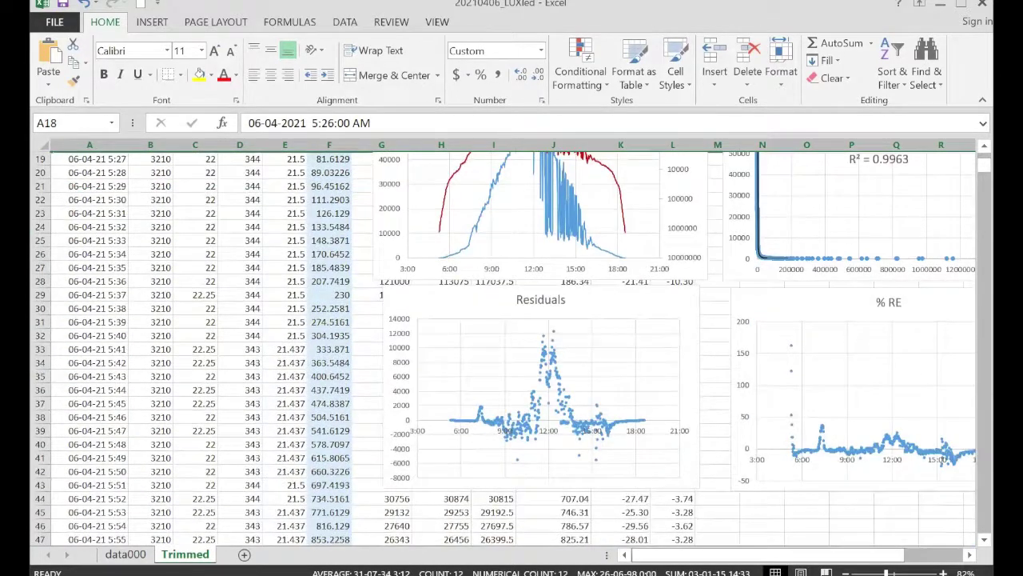
scroll(775, 458, right, 2)
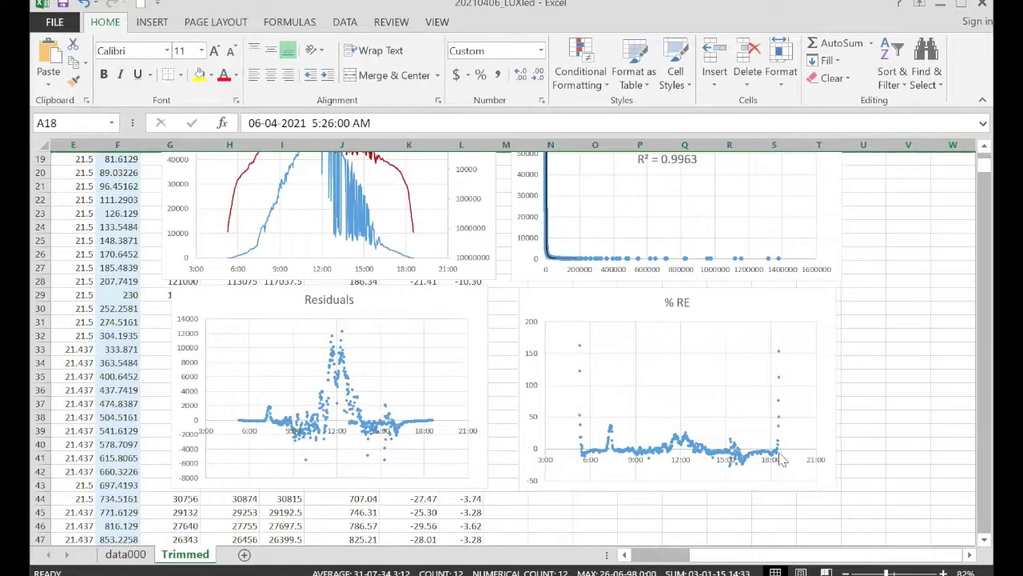
mouse_move(781, 455)
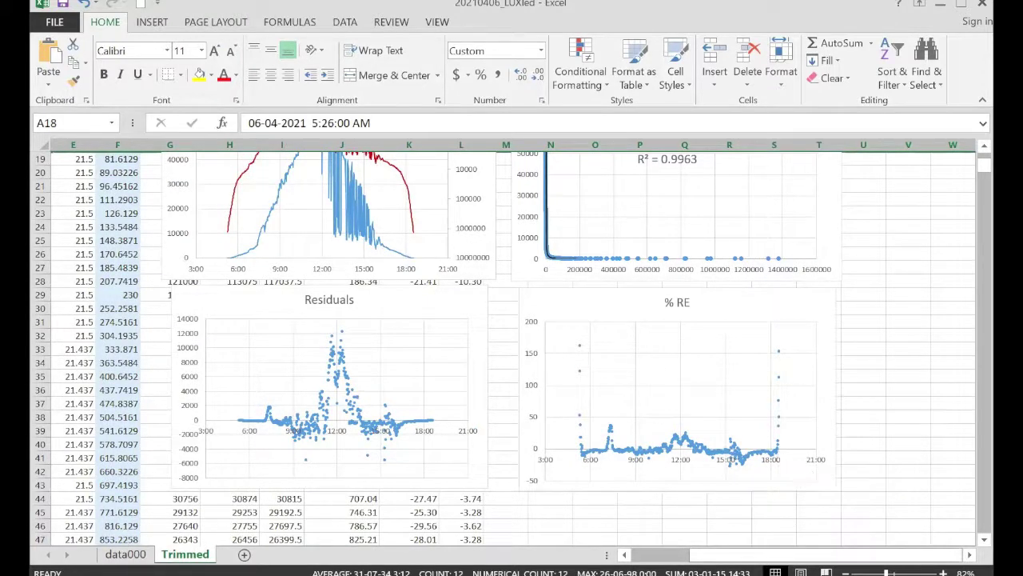
scroll(988, 168, left, 2)
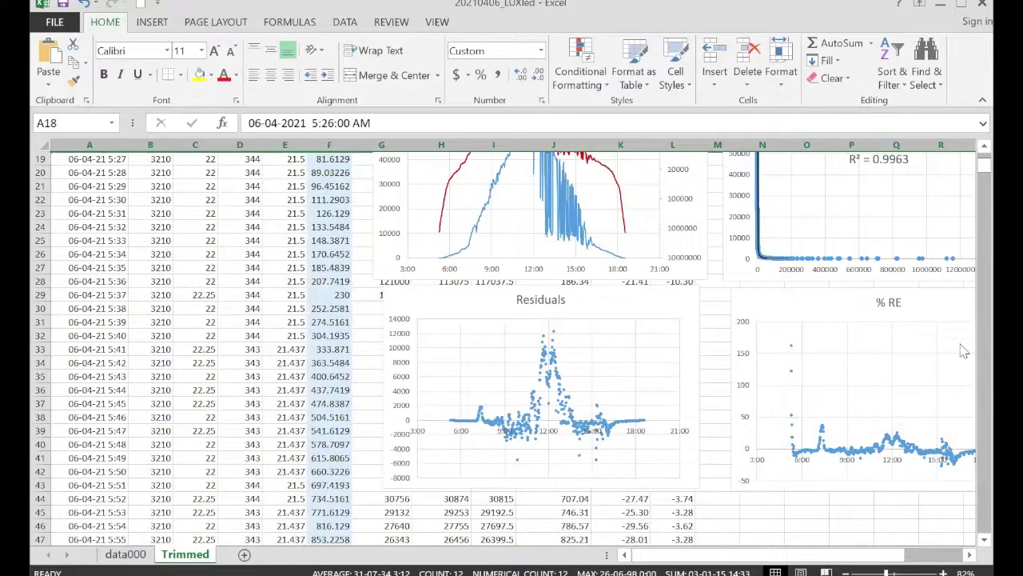
drag(984, 164, 962, 349)
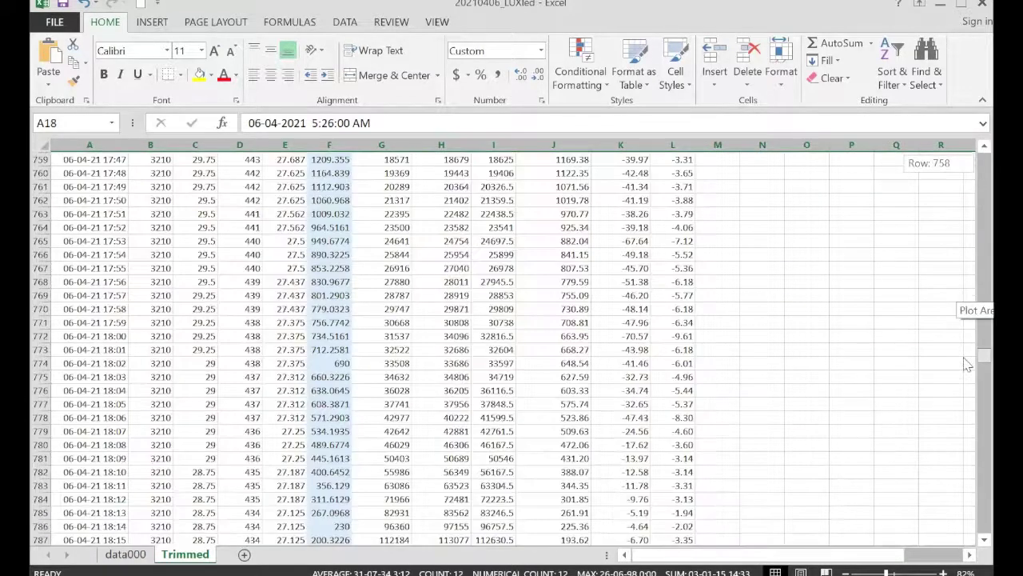
scroll(105, 293, up, 2)
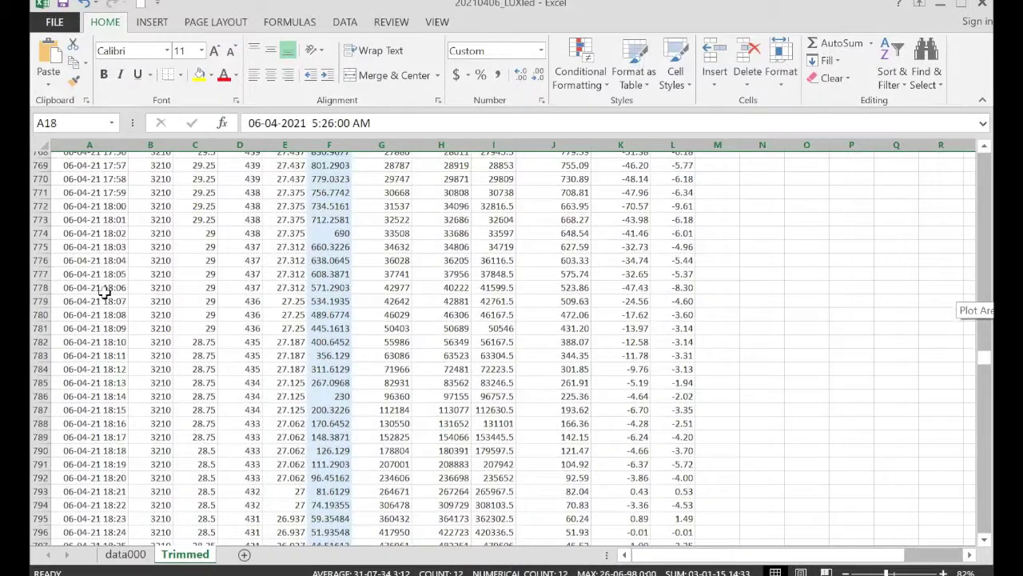
scroll(104, 313, down, 4)
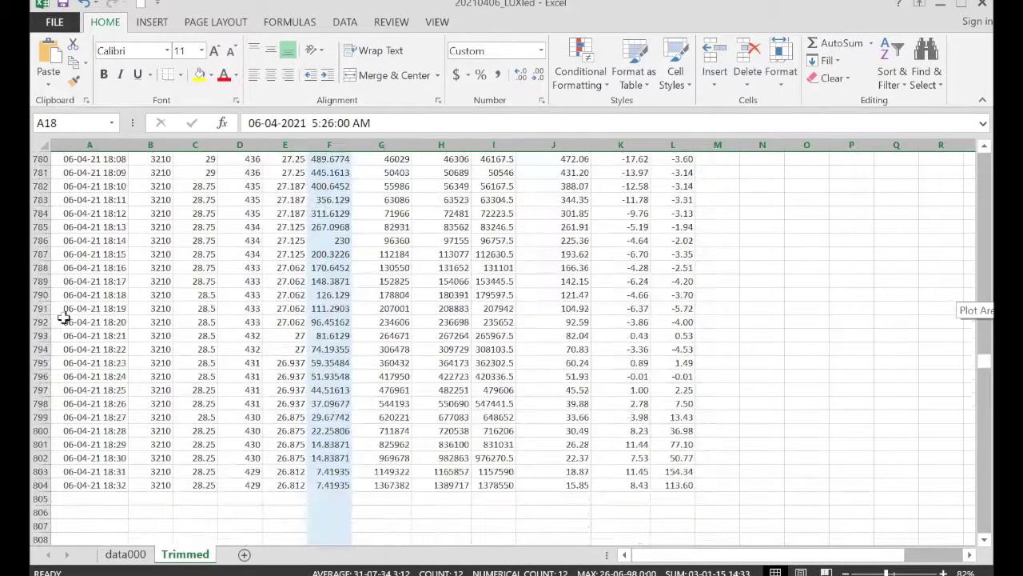
click(331, 336)
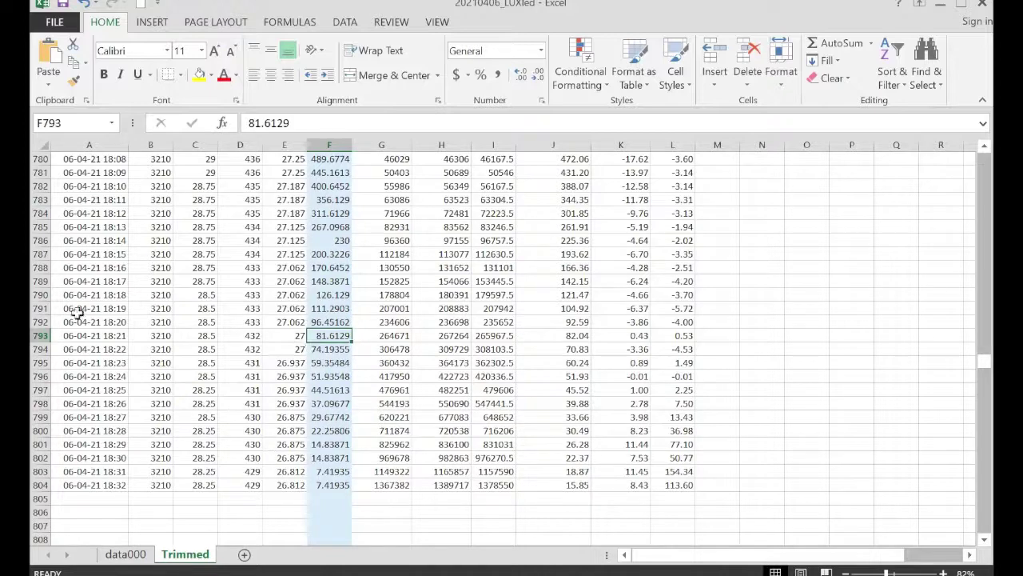
click(40, 309)
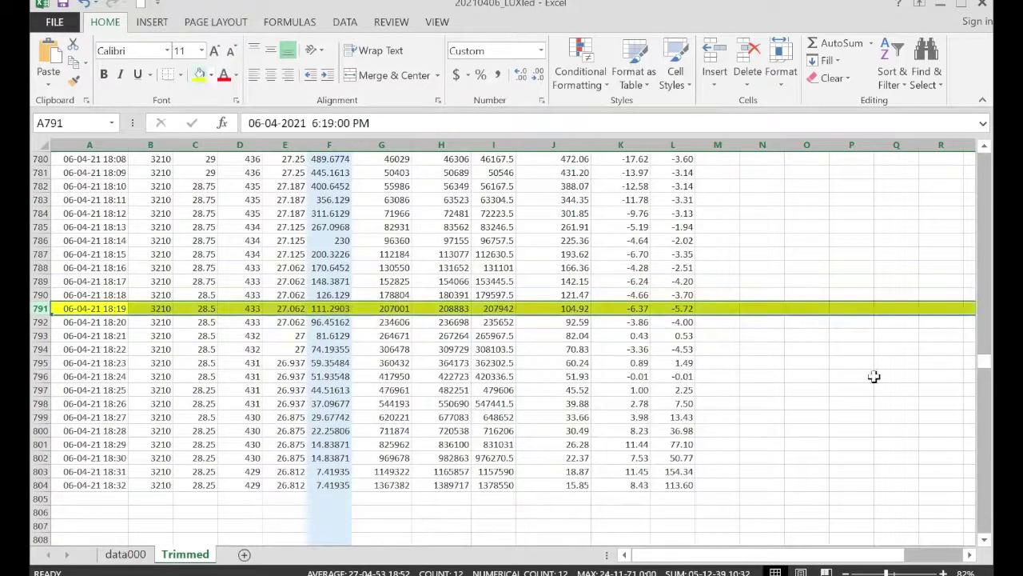
Highlight the matching morning row at 5:30 (row 22) in yellow and select the 5:26 row (row 18)
drag(983, 365, 983, 160)
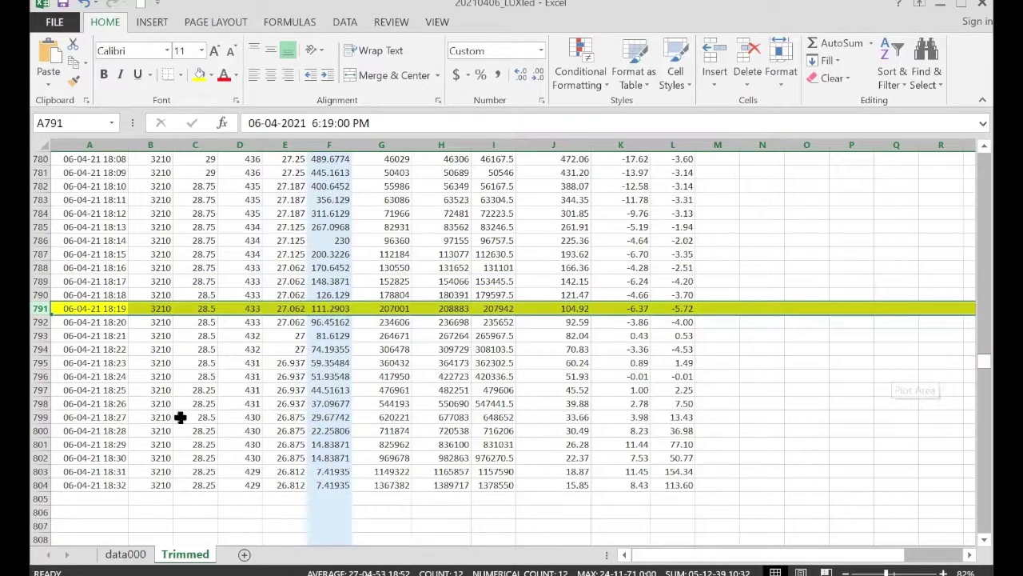
click(40, 452)
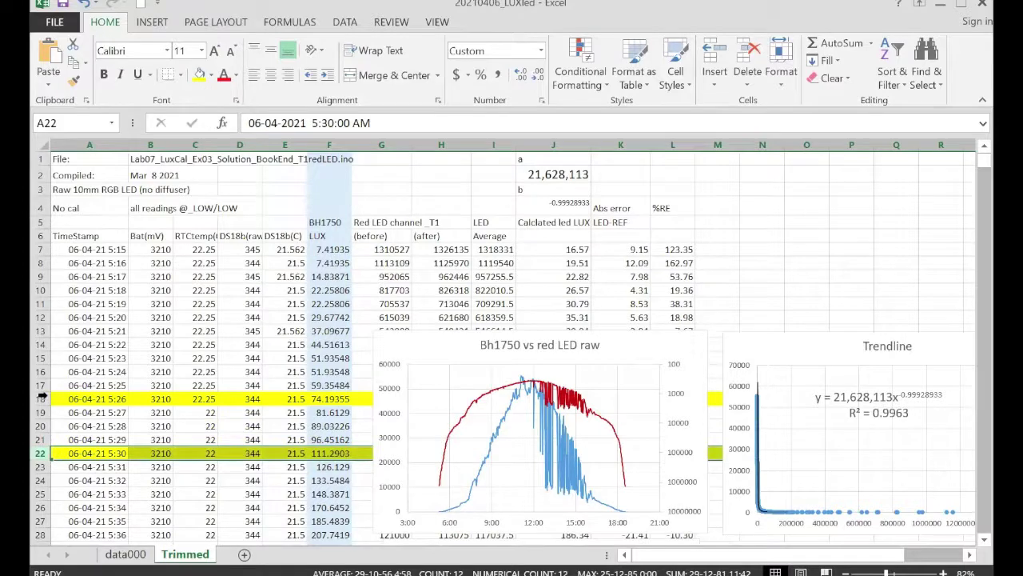
click(40, 398)
Set the maximum bound of the % RE chart's vertical axis to 50
scroll(116, 385, down, 4)
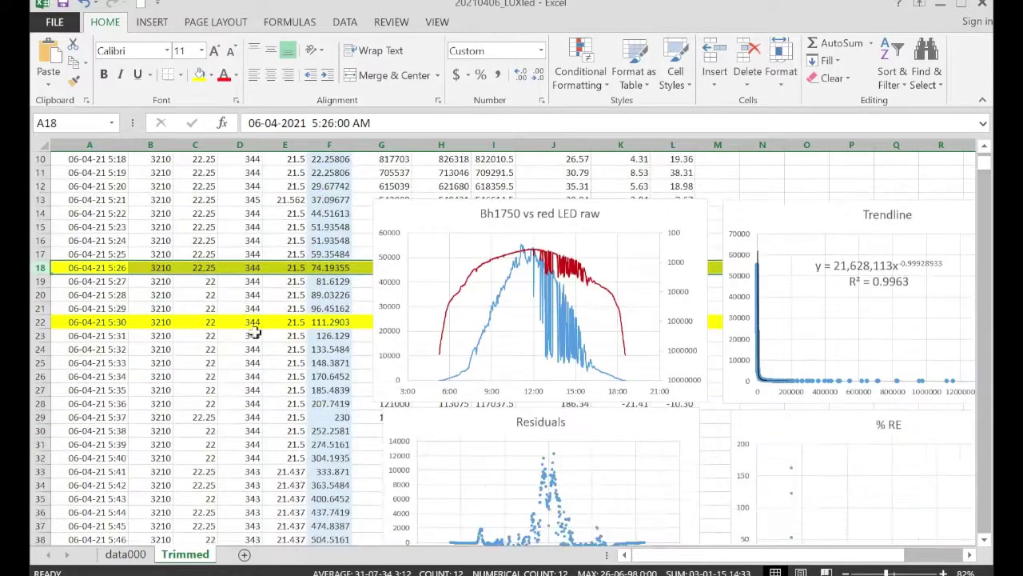
scroll(784, 425, down, 2)
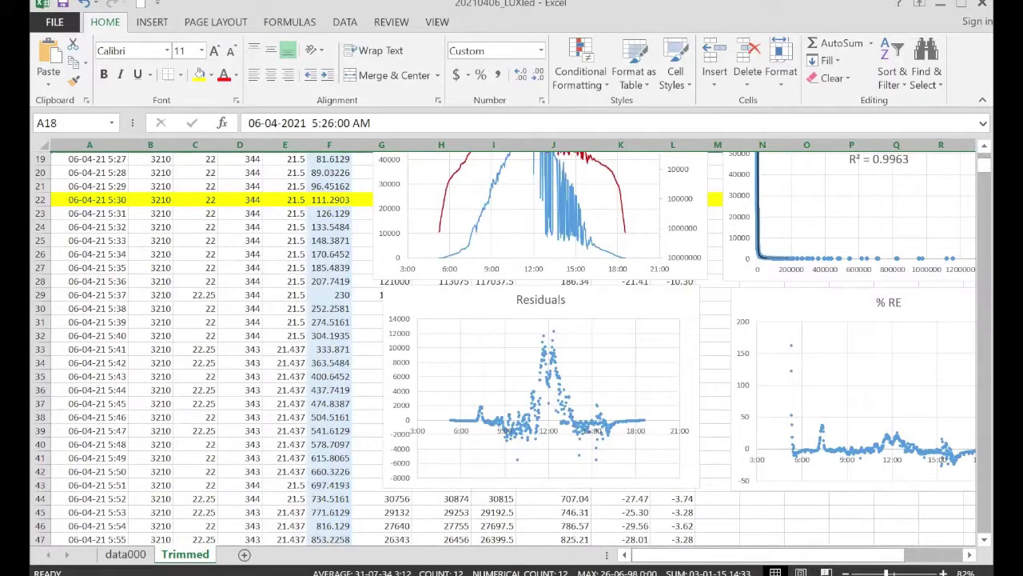
scroll(540, 427, right, 2)
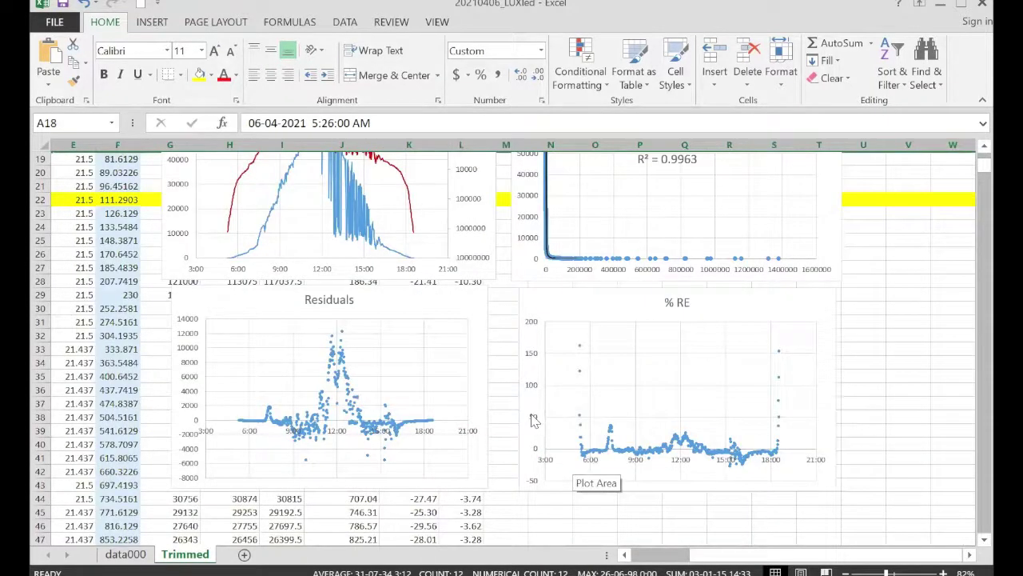
click(534, 421)
right_click(534, 421)
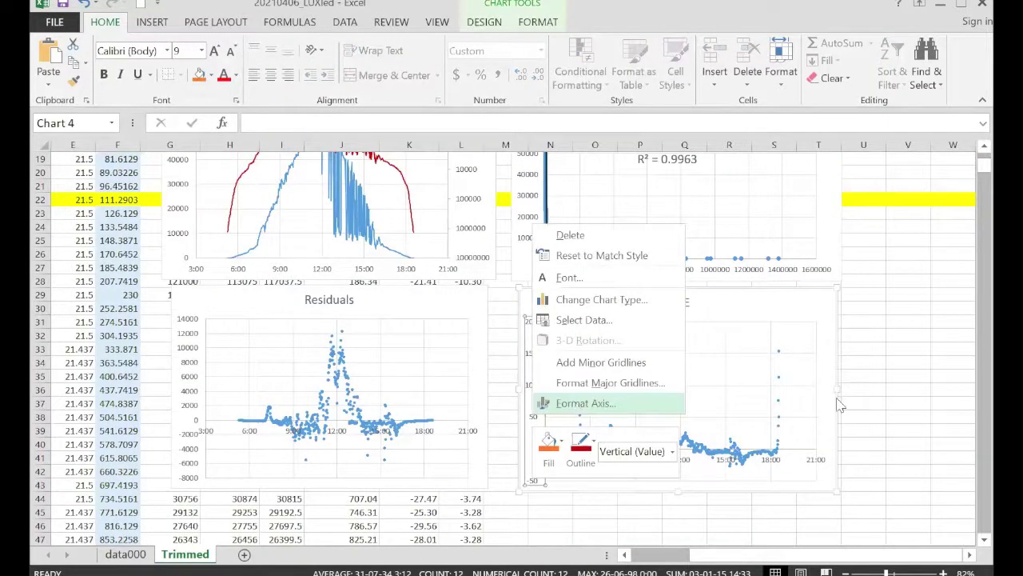
drag(920, 301, 845, 297)
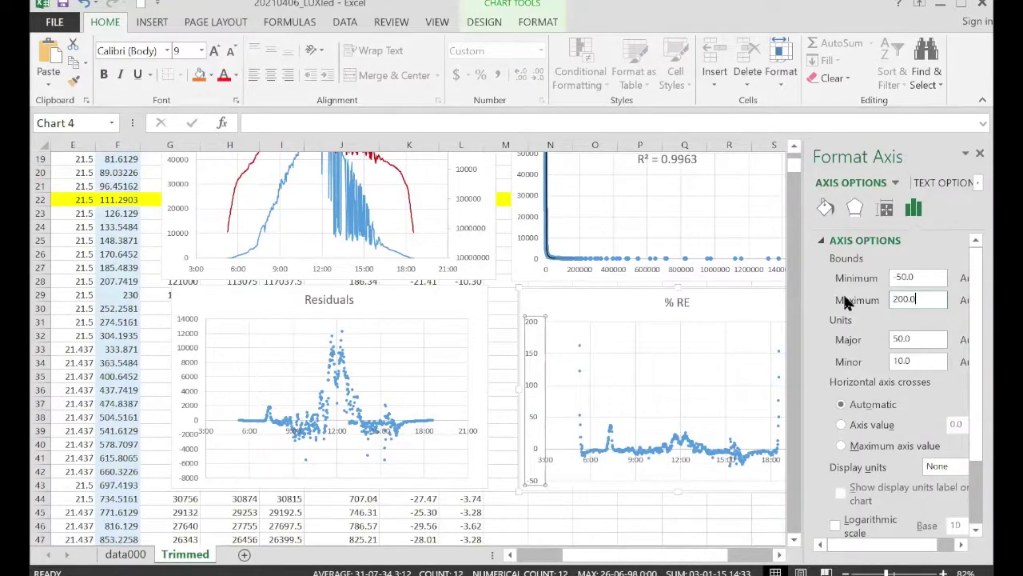
text(50)
key(Return)
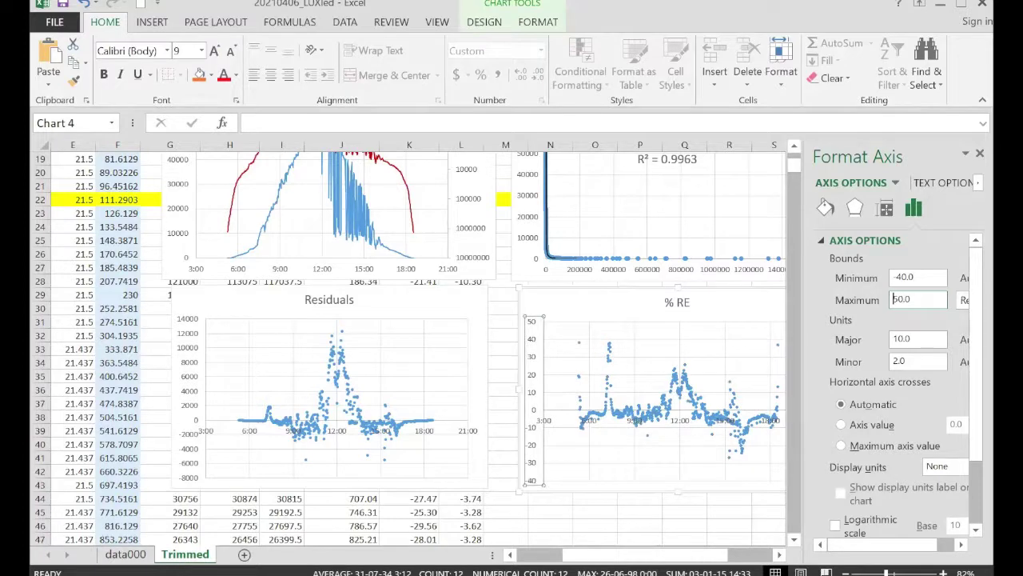
Examine the rescaled % RE chart against the Residuals chart across the morning, midday and evening
scroll(618, 432, down, 1)
scroll(618, 433, right, 1)
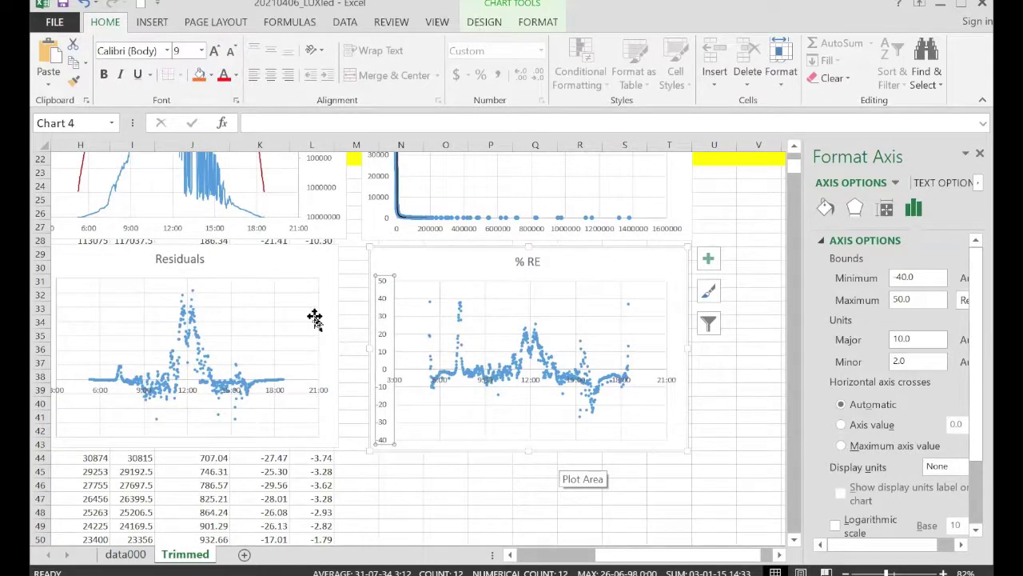
scroll(344, 308, left, 1)
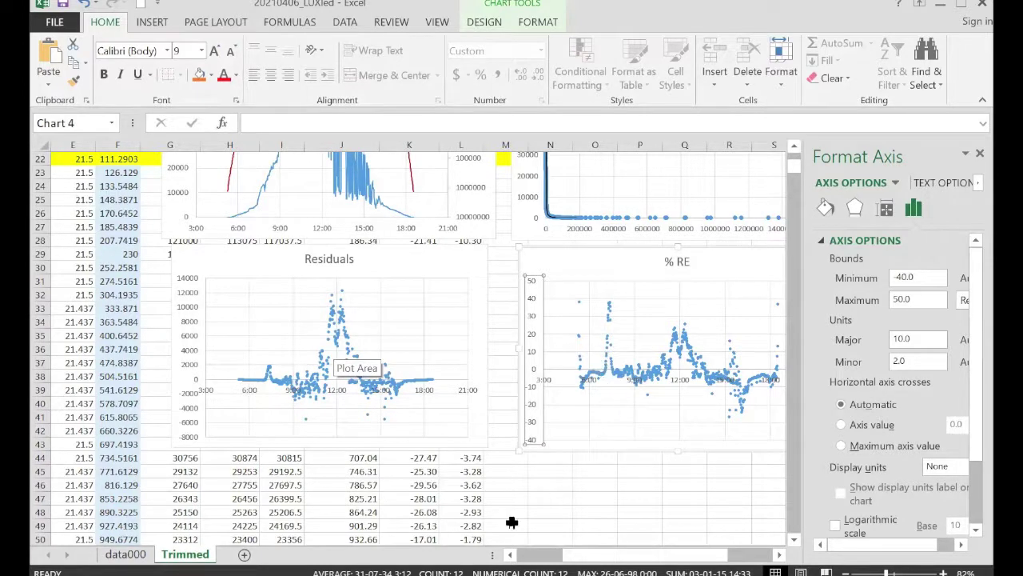
scroll(520, 374, right, 2)
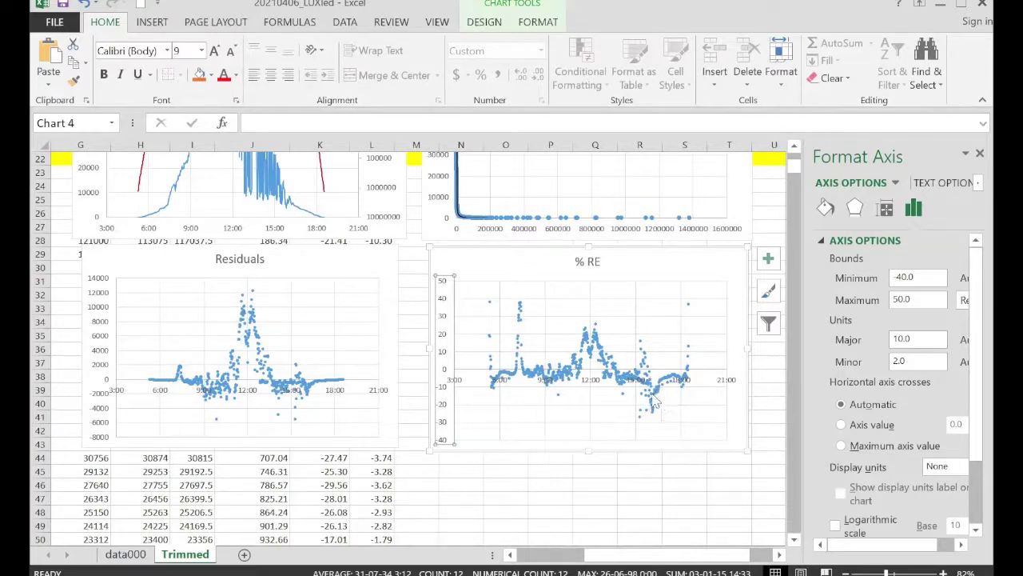
mouse_move(661, 389)
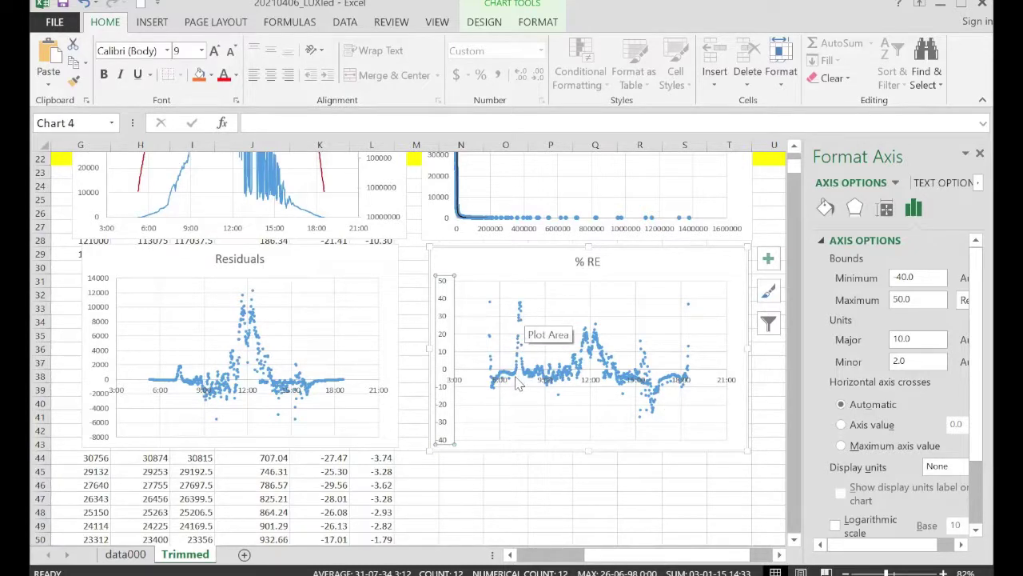
scroll(391, 422, up, 1)
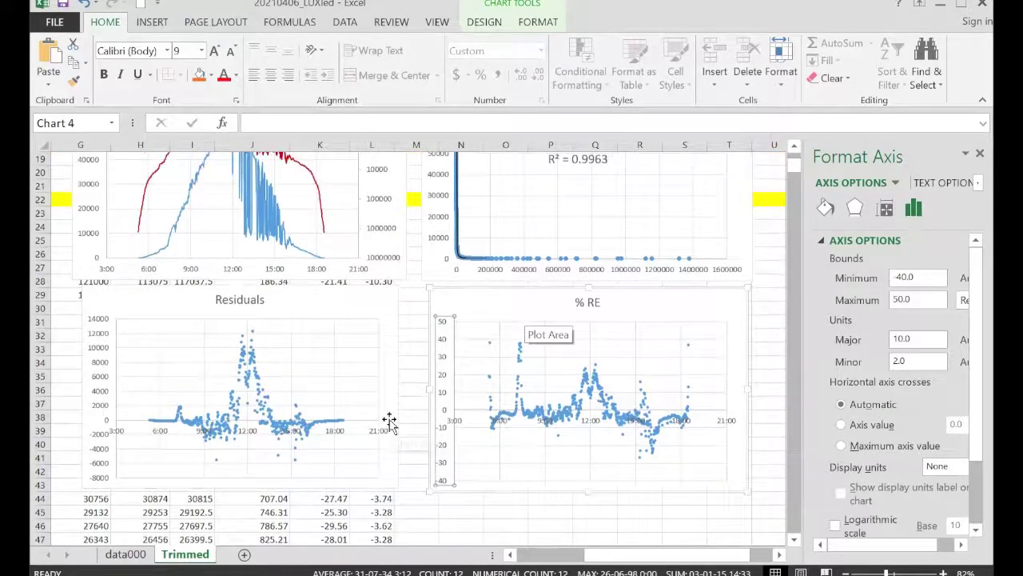
scroll(202, 542, down, 3)
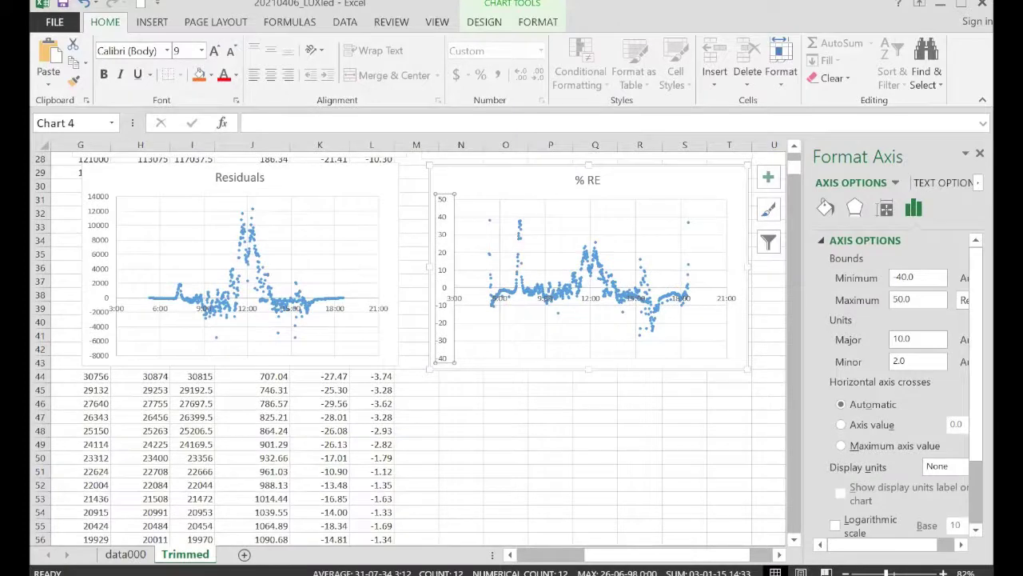
Create a copy of the Trimmed sheet at the end of the workbook
right_click(186, 554)
click(245, 421)
click(158, 415)
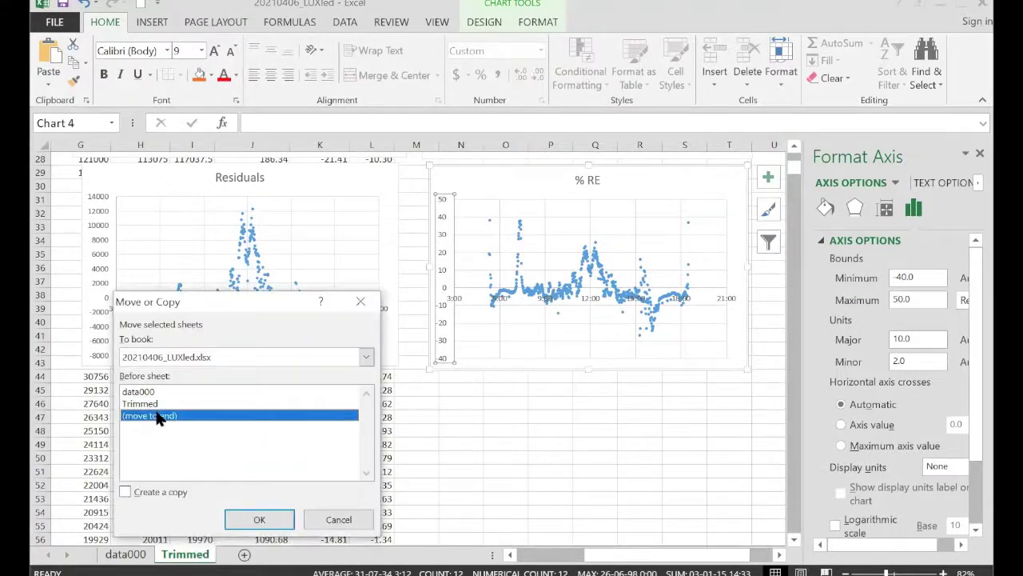
click(126, 491)
click(259, 520)
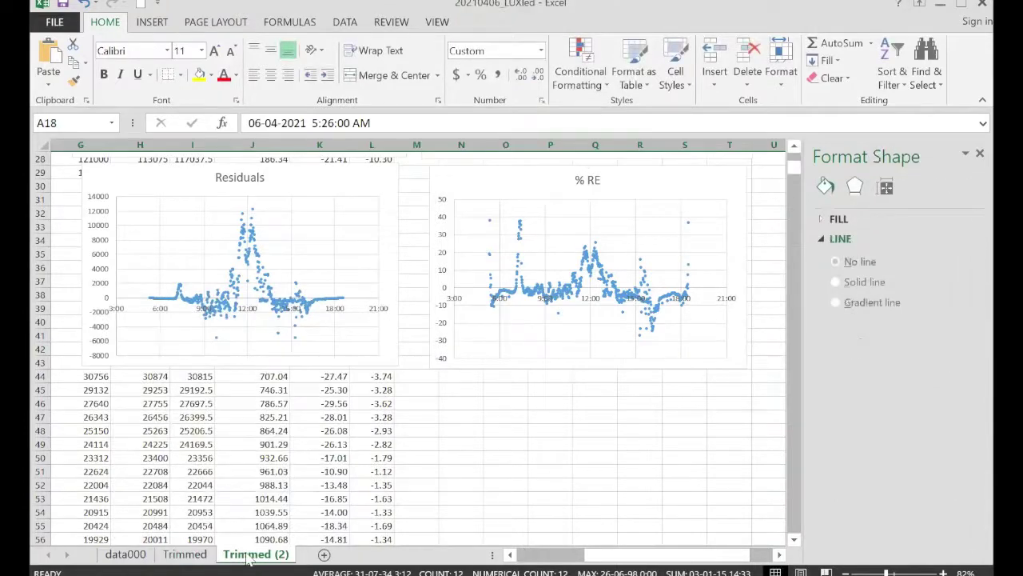
Rename the copied Trimmed sheet as "Prue outliers"
right_click(249, 557)
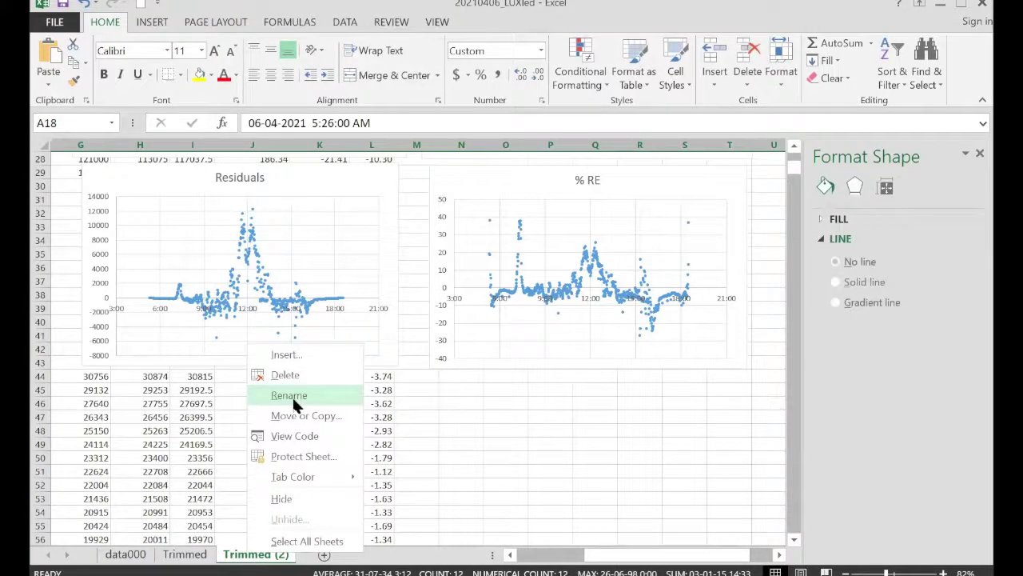
click(292, 395)
text(Pru)
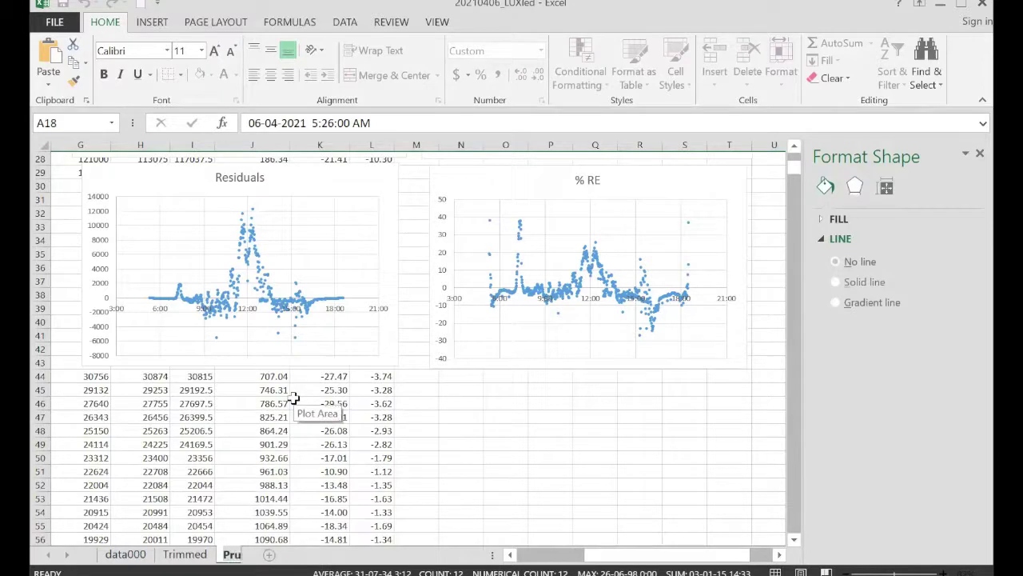
text(e outliers)
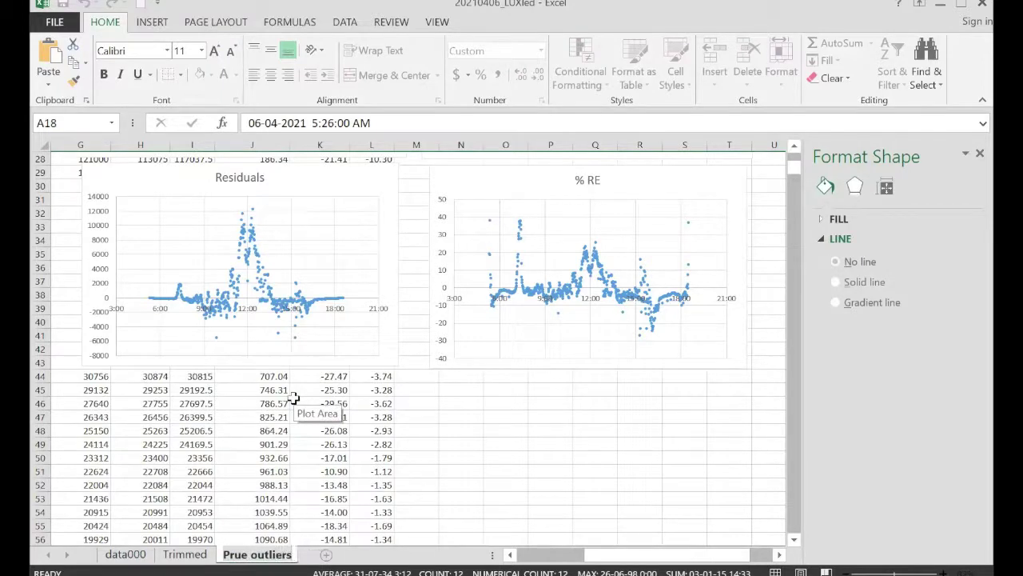
click(416, 416)
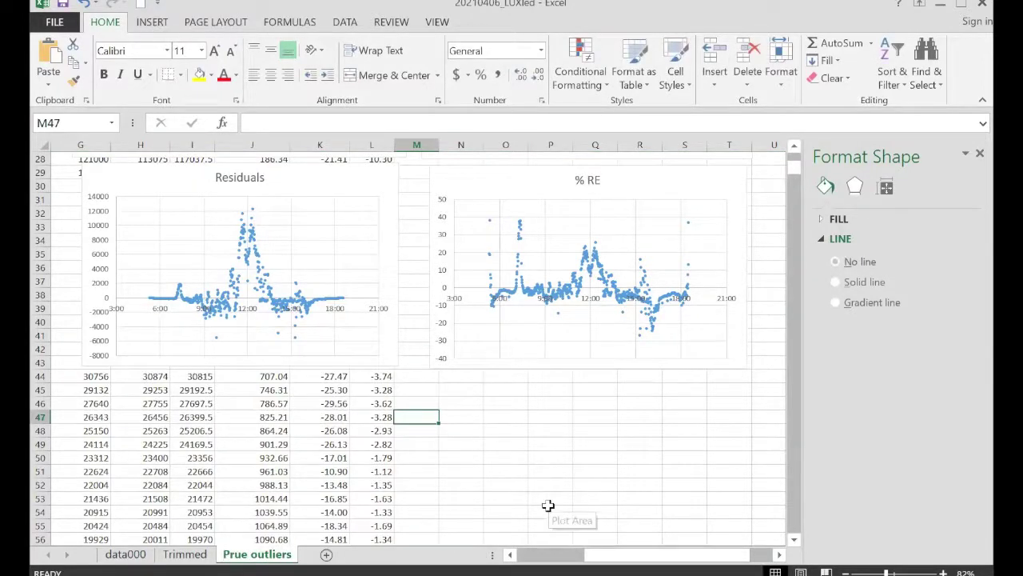
Move the % RE, Residuals, Trendline and Bh1750 vs red LED raw charts further down the sheet to uncover the early-morning data rows
scroll(555, 495, up, 1)
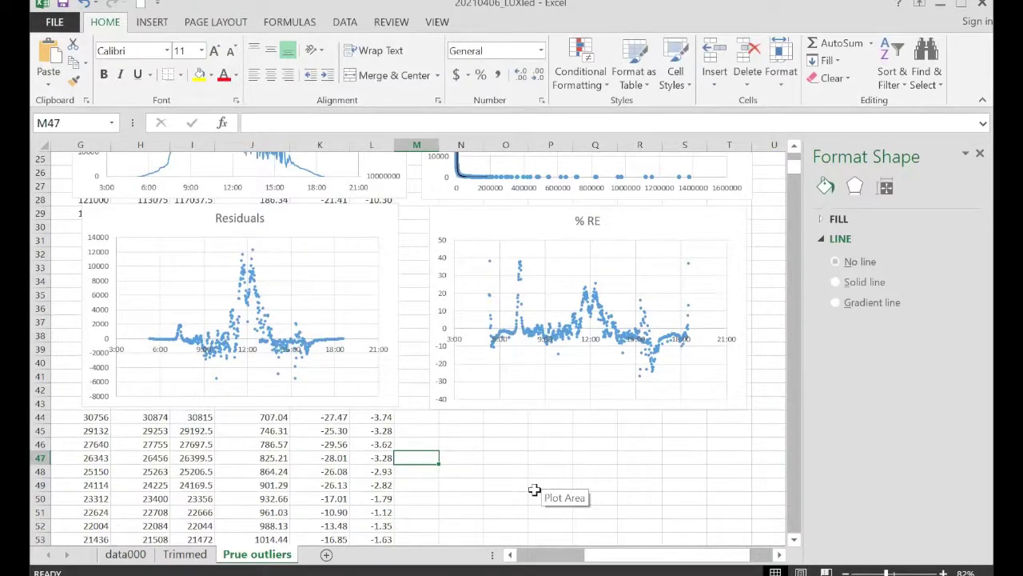
scroll(487, 452, up, 2)
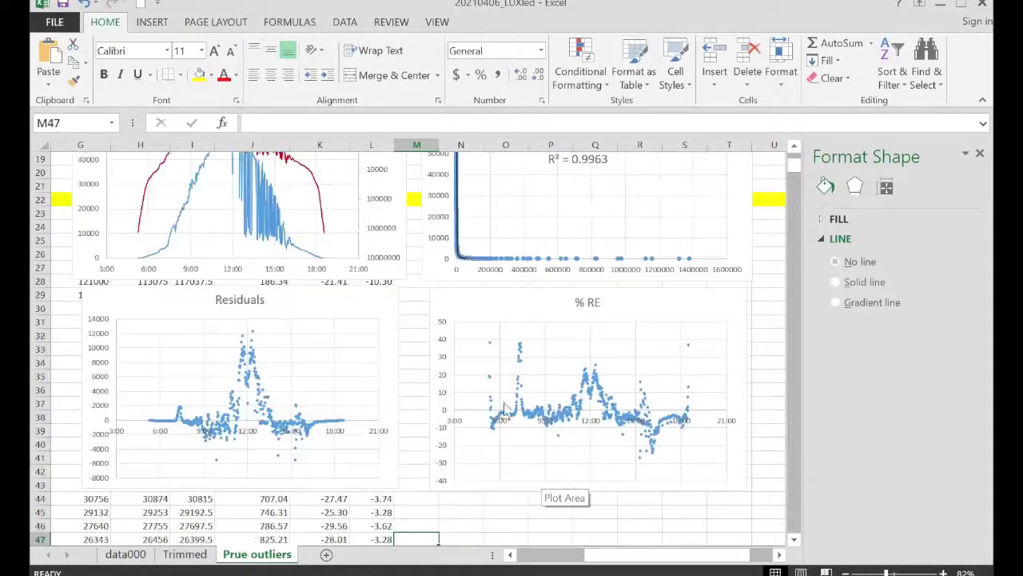
drag(482, 297, 504, 509)
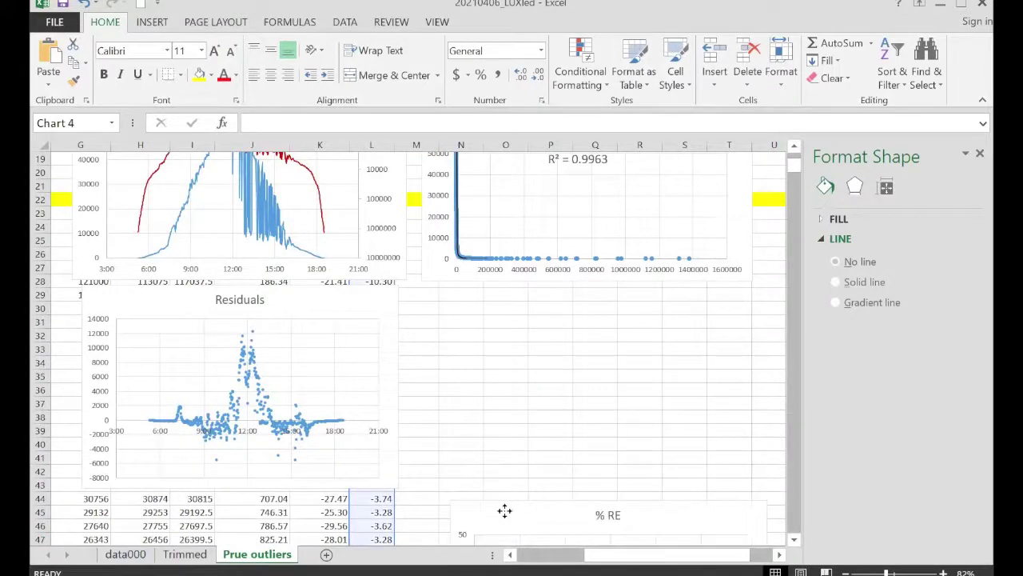
drag(358, 306, 336, 515)
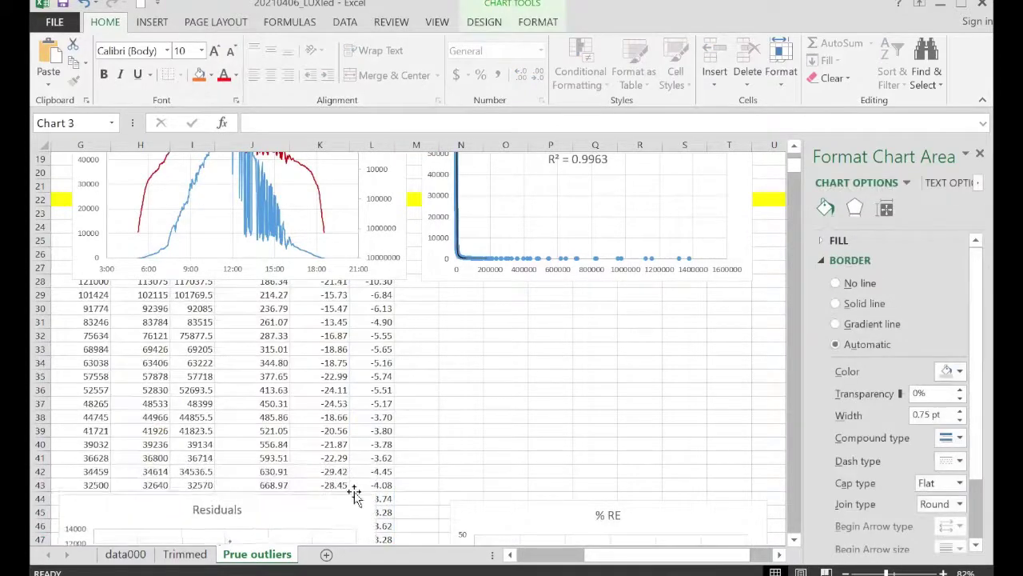
scroll(470, 218, up, 3)
drag(464, 216, 464, 418)
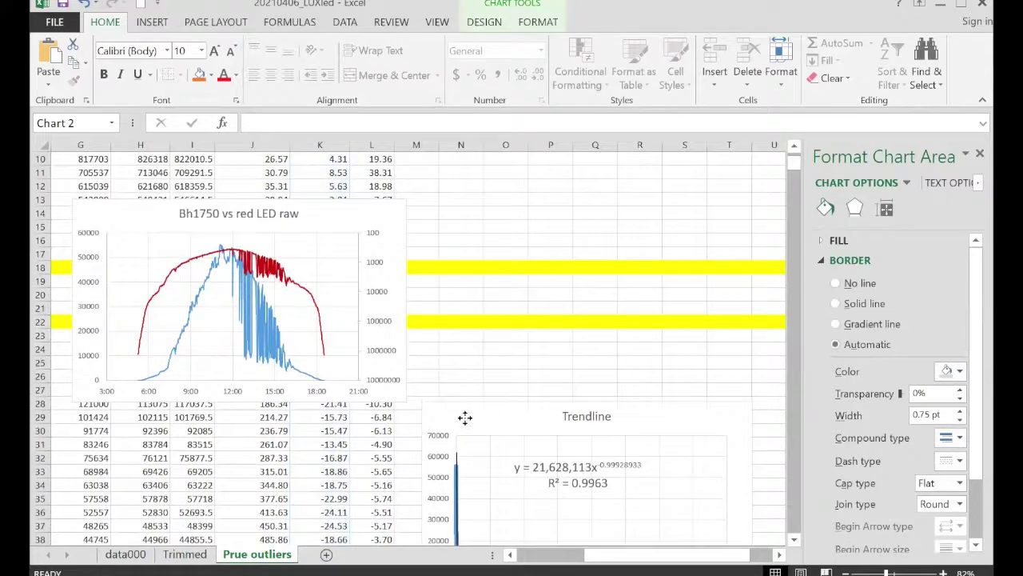
drag(327, 372, 334, 410)
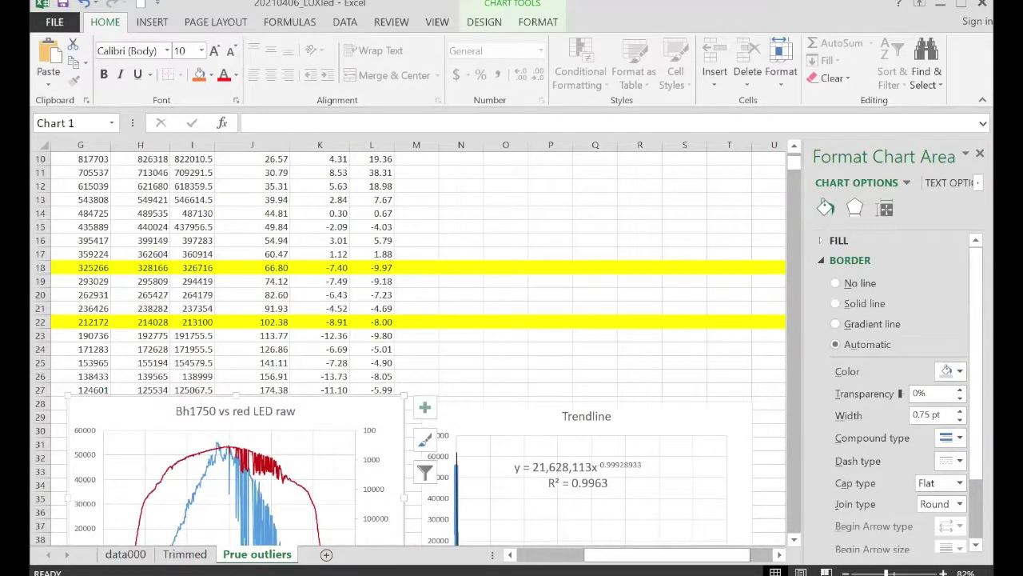
Delete the early-morning rows from 5:15 to 5:29 (rows 7 to 21) above the highlighted 5:30 row
scroll(148, 360, left, 3)
scroll(147, 359, up, 3)
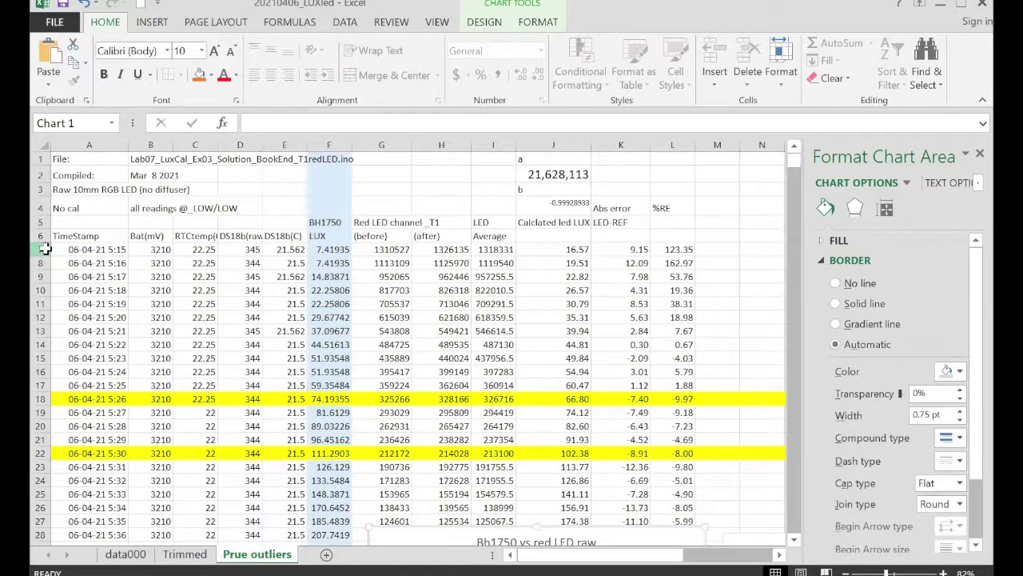
drag(46, 249, 40, 440)
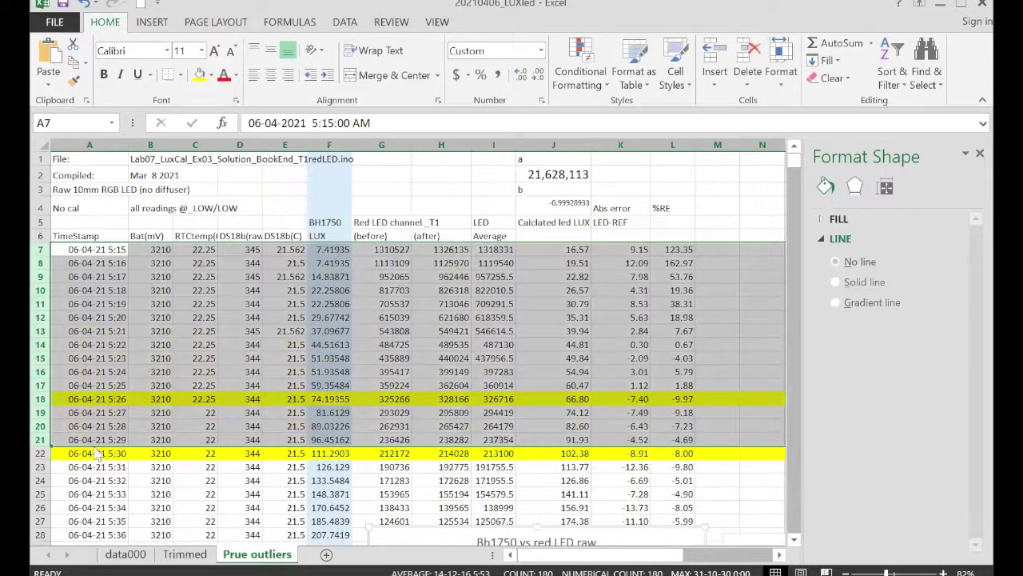
right_click(40, 323)
click(80, 466)
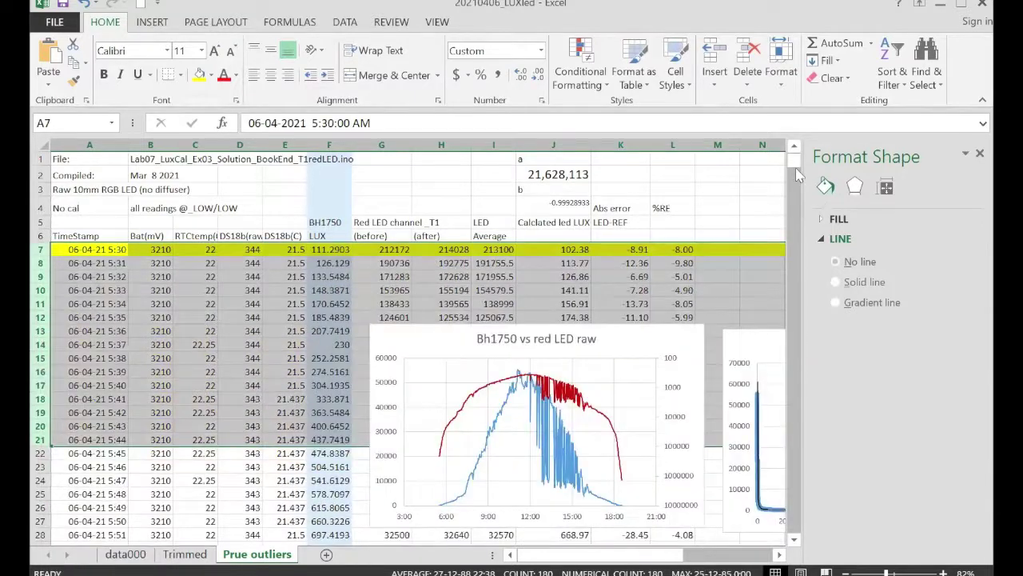
Delete the evening rows after the highlighted 18:19 reading, rows 777 to 789
drag(796, 163, 792, 357)
drag(40, 471, 40, 308)
right_click(42, 324)
click(134, 465)
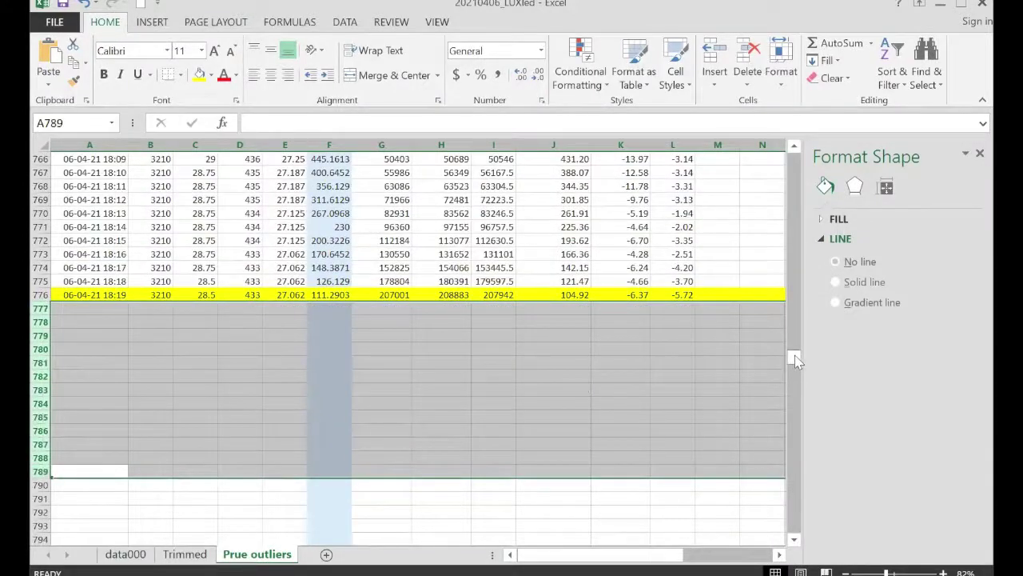
Rearrange the charts into a compact two-by-two grid, with Trendline beside the raw chart and % RE beside Residuals
drag(795, 360, 794, 160)
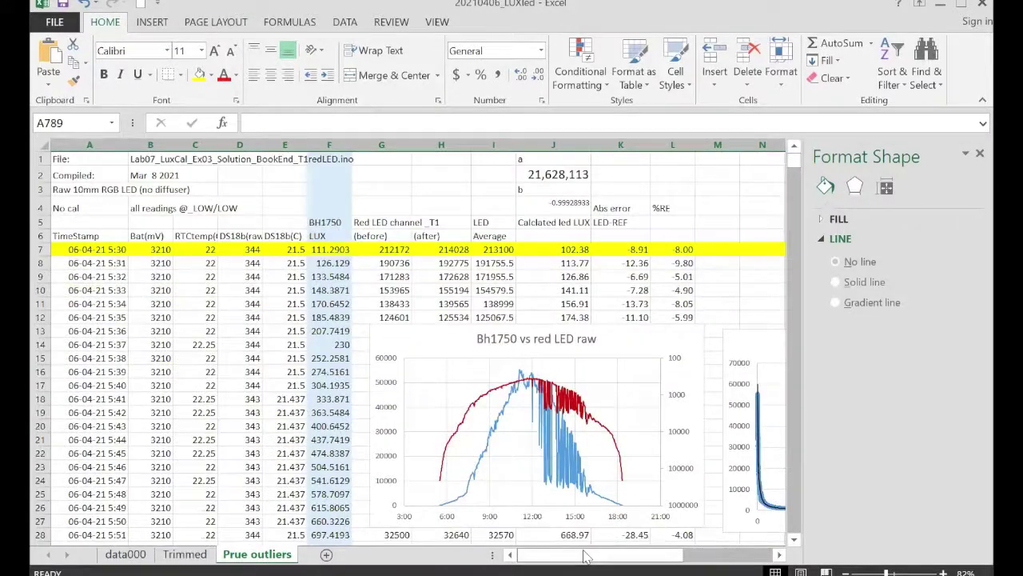
drag(586, 556, 643, 557)
click(292, 343)
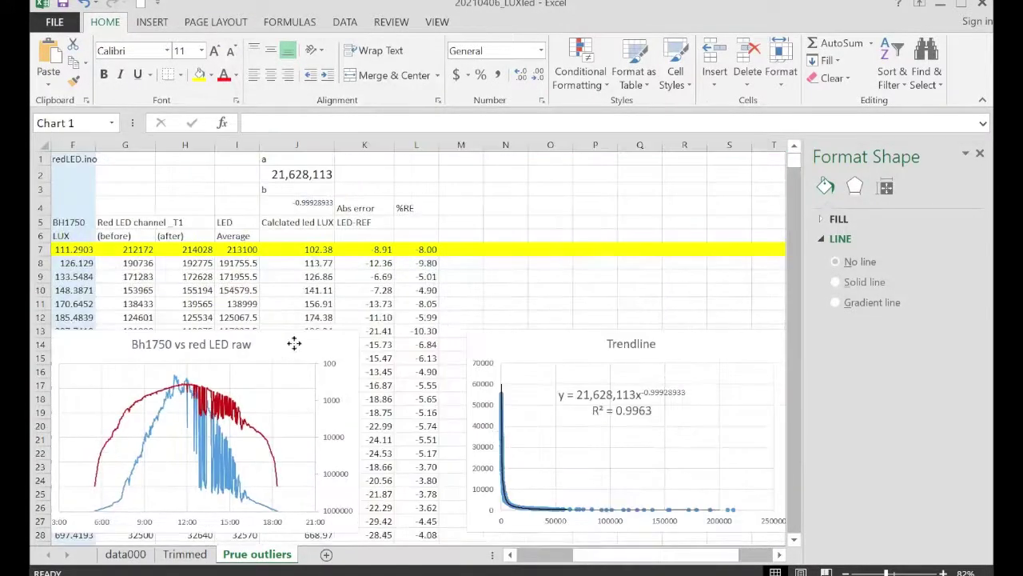
click(408, 332)
scroll(406, 383, down, 5)
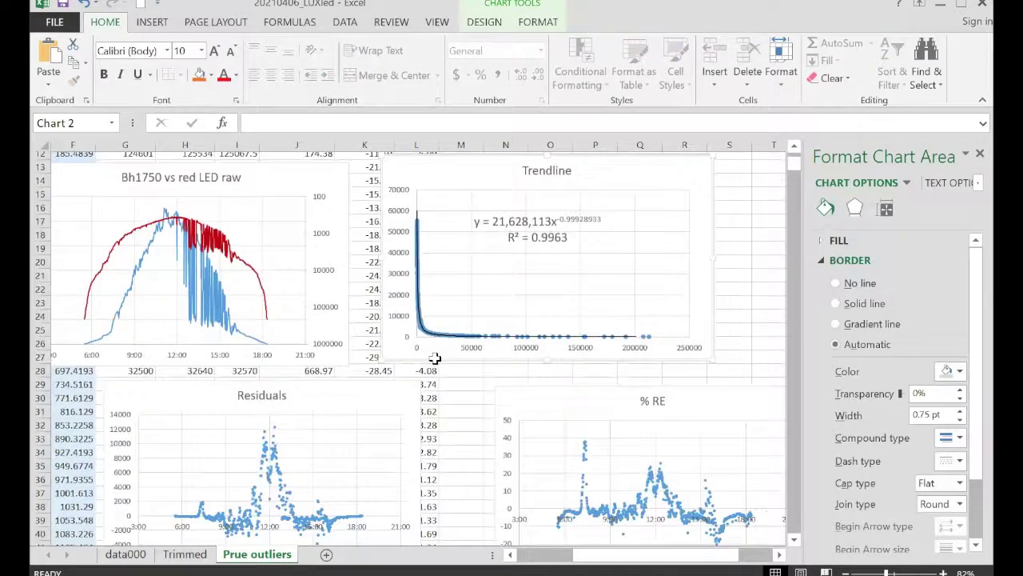
drag(407, 345, 334, 336)
mouse_move(522, 352)
mouse_down()
mouse_move(432, 339)
mouse_move(411, 326)
mouse_up()
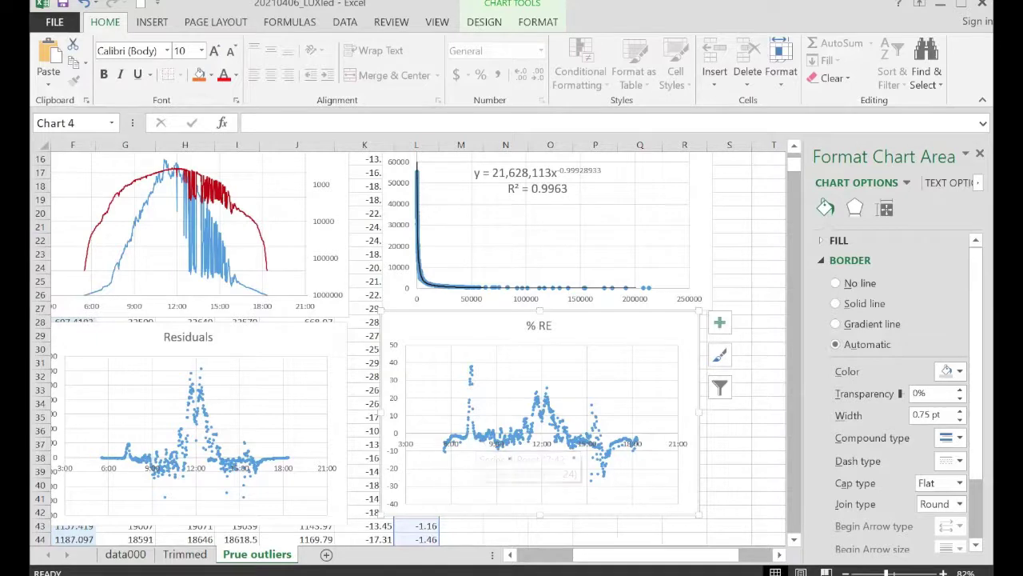
Highlight the 7:00 row (row 97) in yellow as the start of the morning outliers
scroll(514, 388, left, 3)
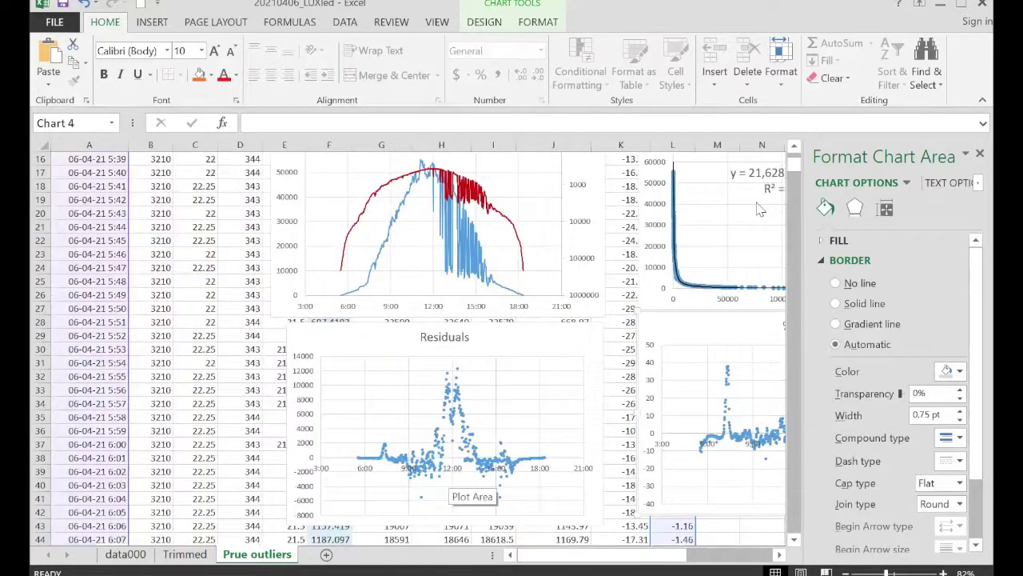
drag(793, 168, 792, 190)
scroll(96, 360, up, 8)
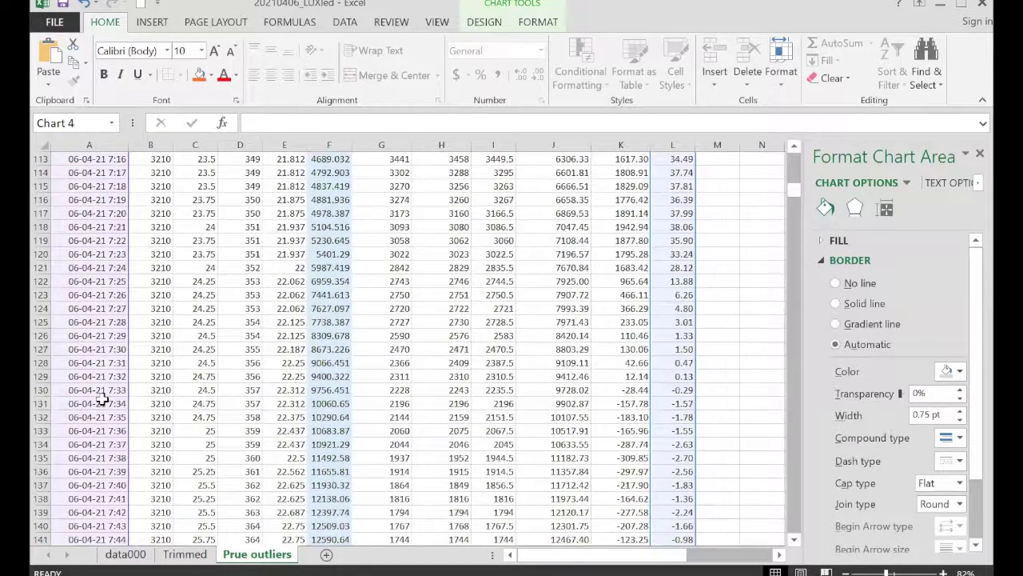
scroll(112, 350, up, 1)
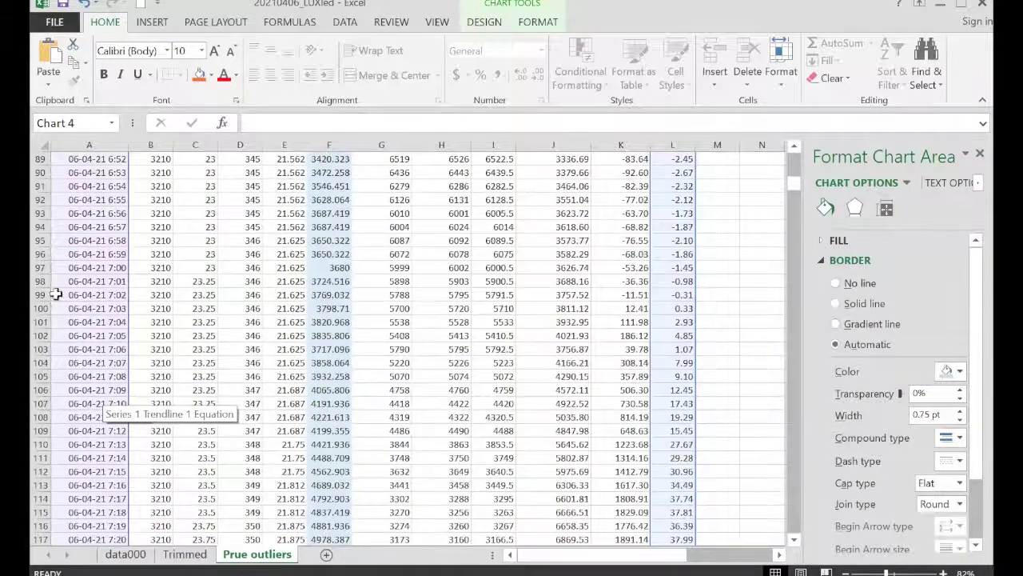
click(42, 267)
click(202, 74)
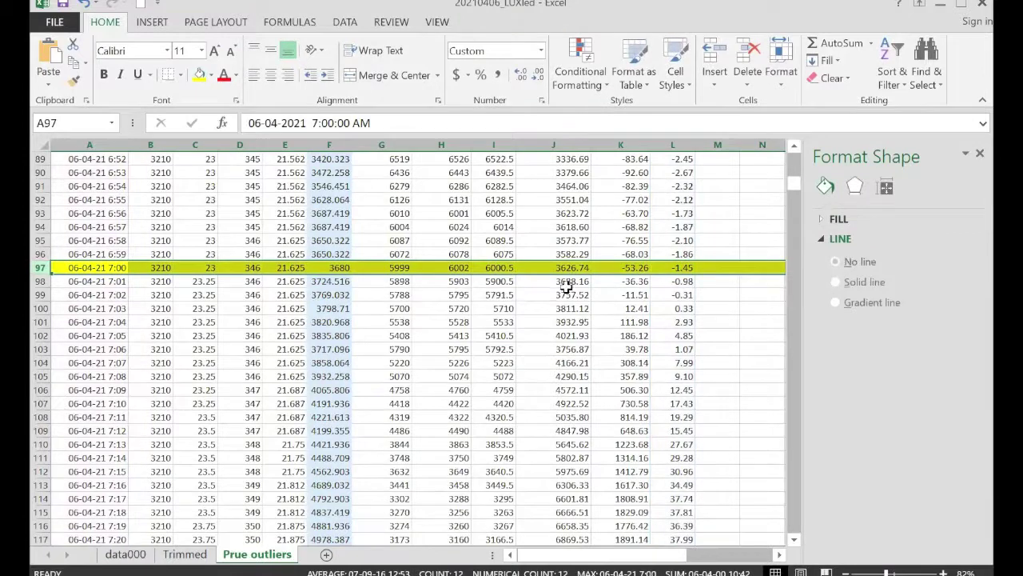
Clear the LED average, calculated lux, absolute error and %RE cells from 7:00 to 7:42 (I97:L139)
drag(496, 267, 663, 518)
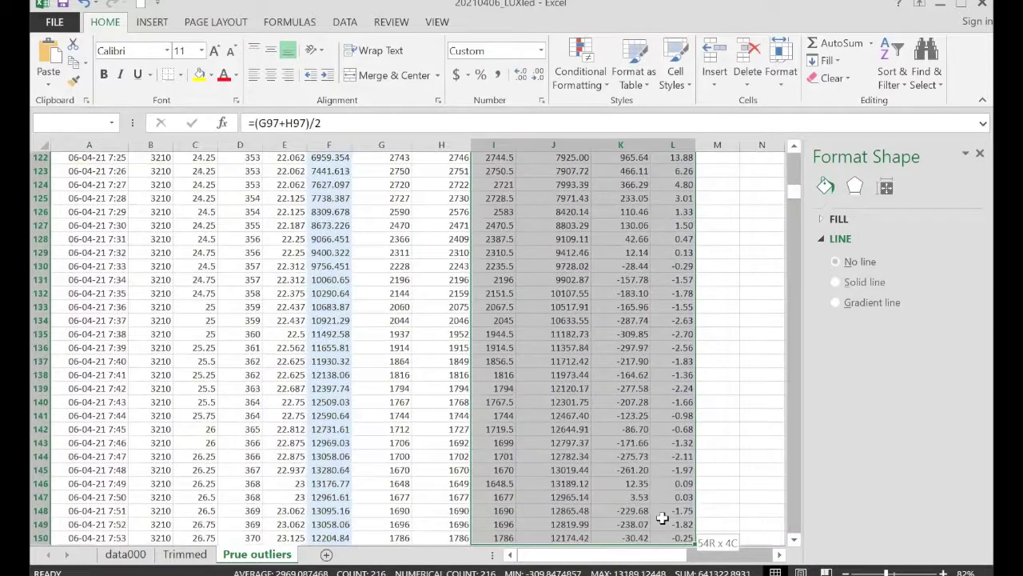
drag(663, 518, 663, 518)
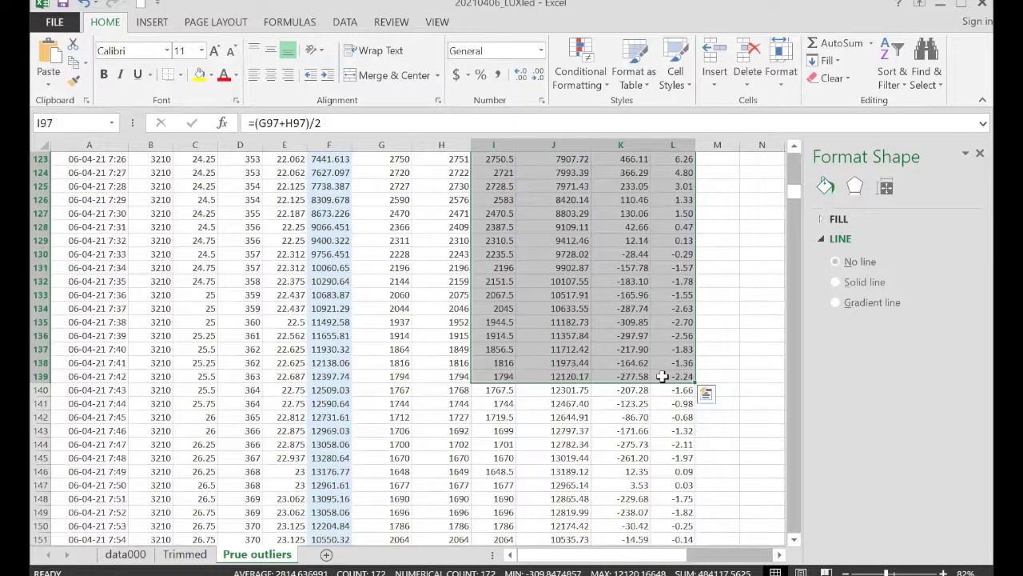
key(Delete)
Examine the raw, Residuals and % RE charts after the morning pruning, focusing on the afternoon points between 15:00 and 18:00
click(795, 198)
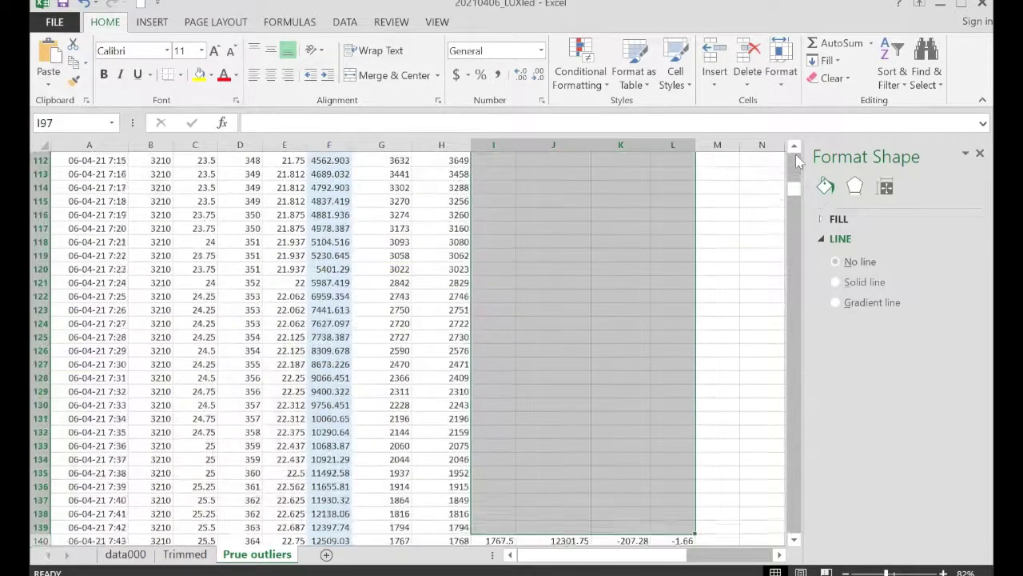
scroll(507, 434, up, 20)
scroll(571, 475, down, 6)
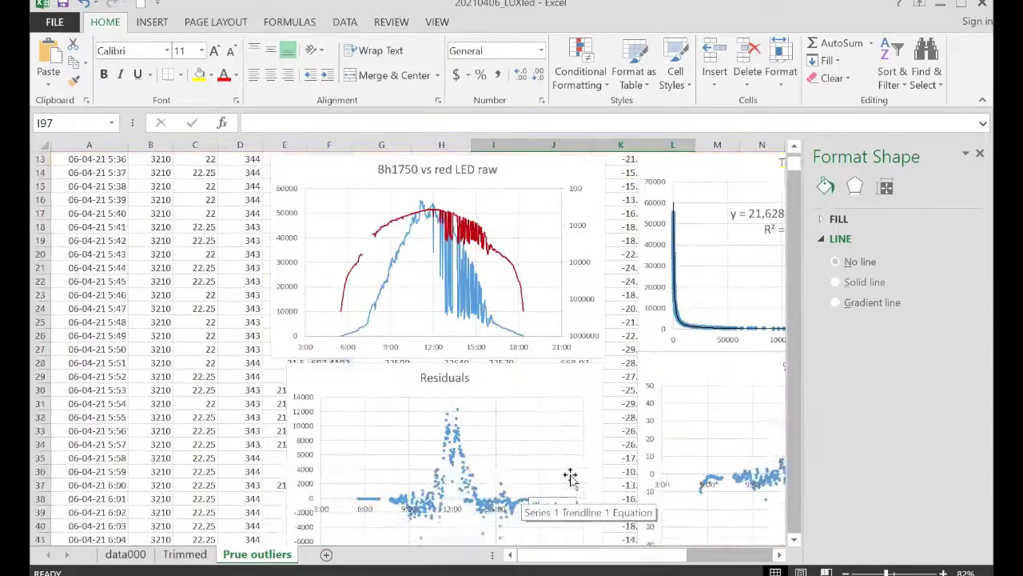
scroll(524, 396, right, 4)
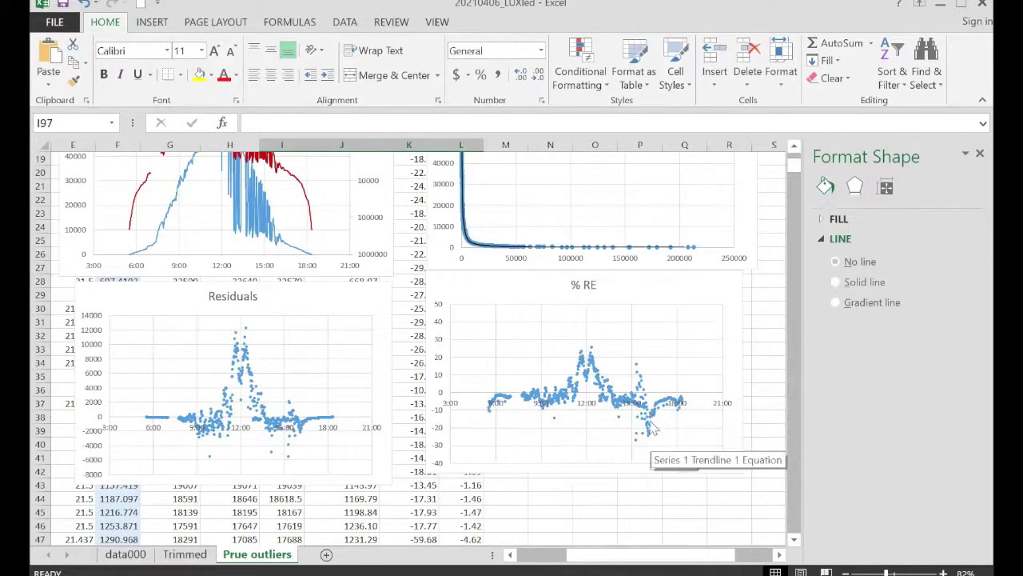
mouse_move(651, 430)
scroll(363, 423, up, 2)
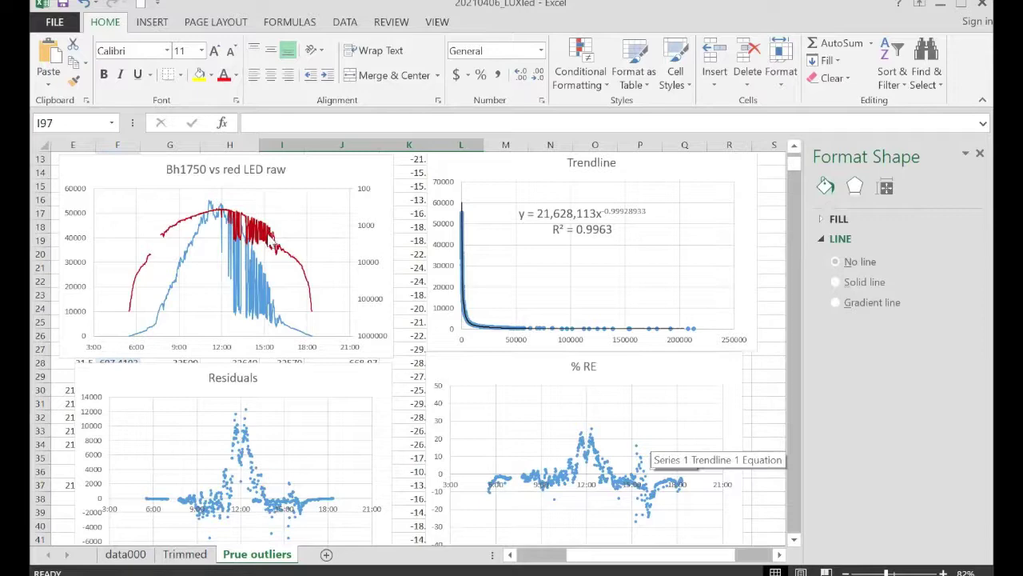
scroll(650, 442, down, 2)
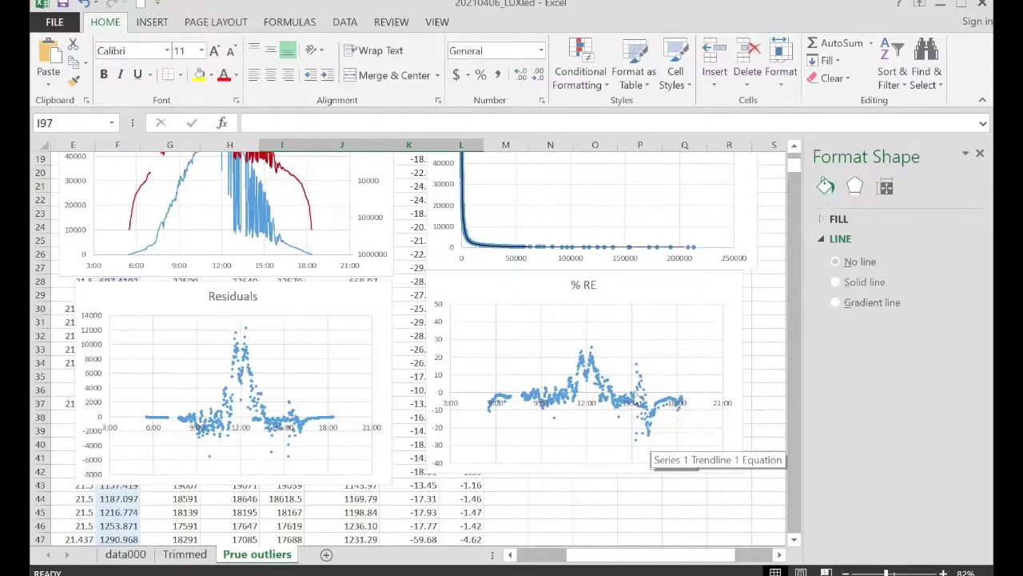
mouse_move(635, 398)
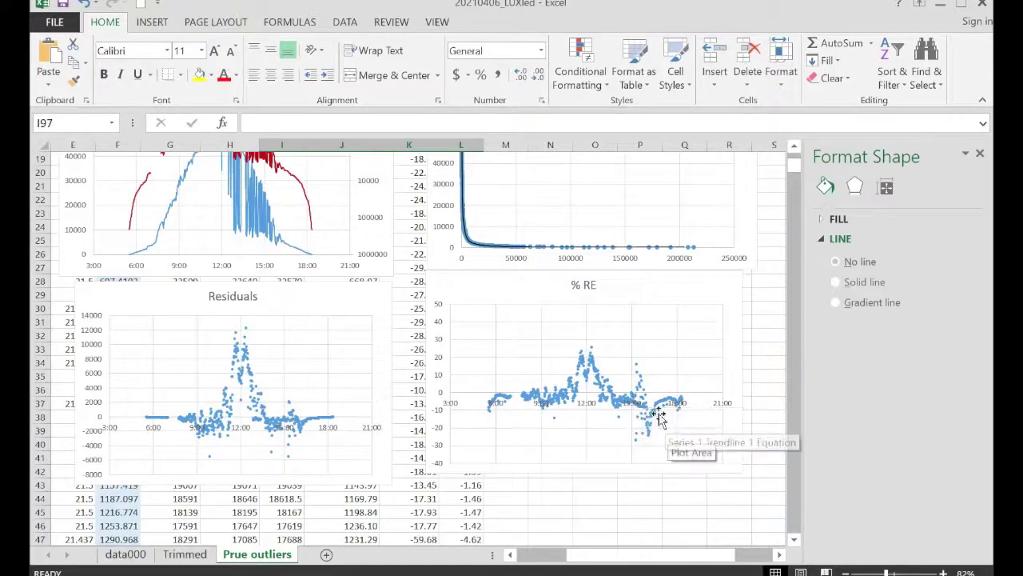
mouse_move(656, 411)
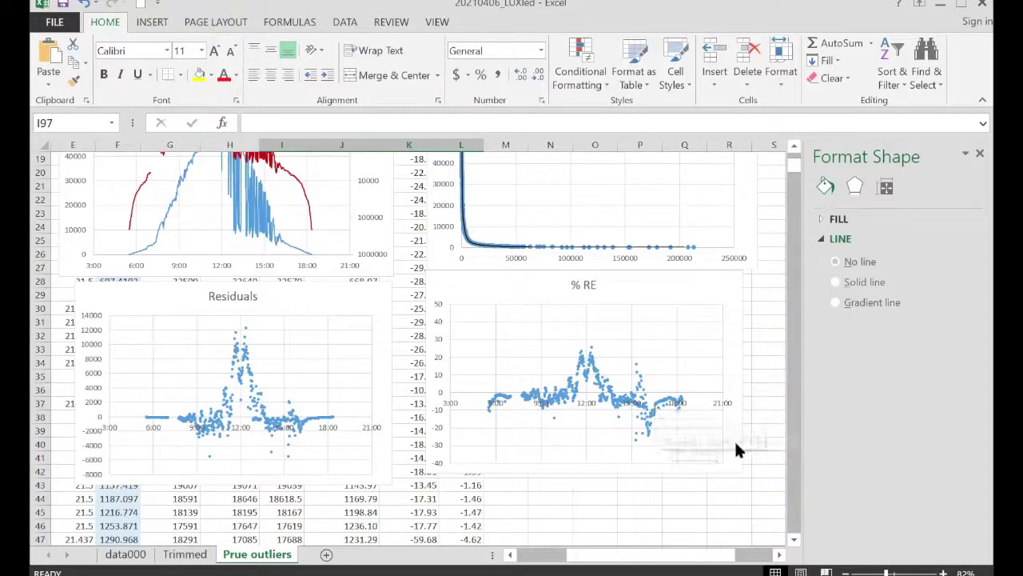
Highlight the 15:00 row (row 577) in yellow as the start of the afternoon outliers
scroll(700, 533, down, 5)
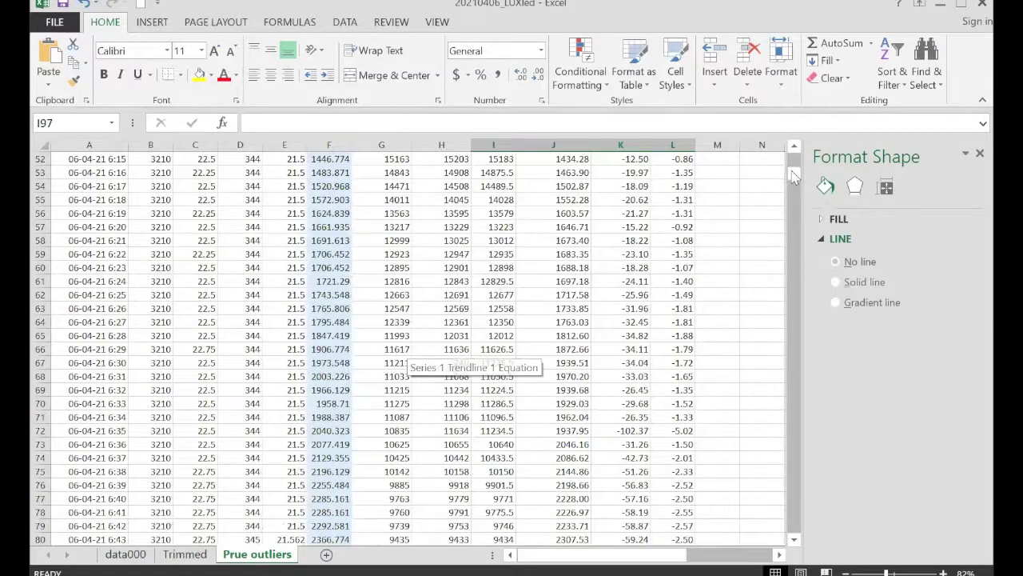
drag(794, 172, 786, 306)
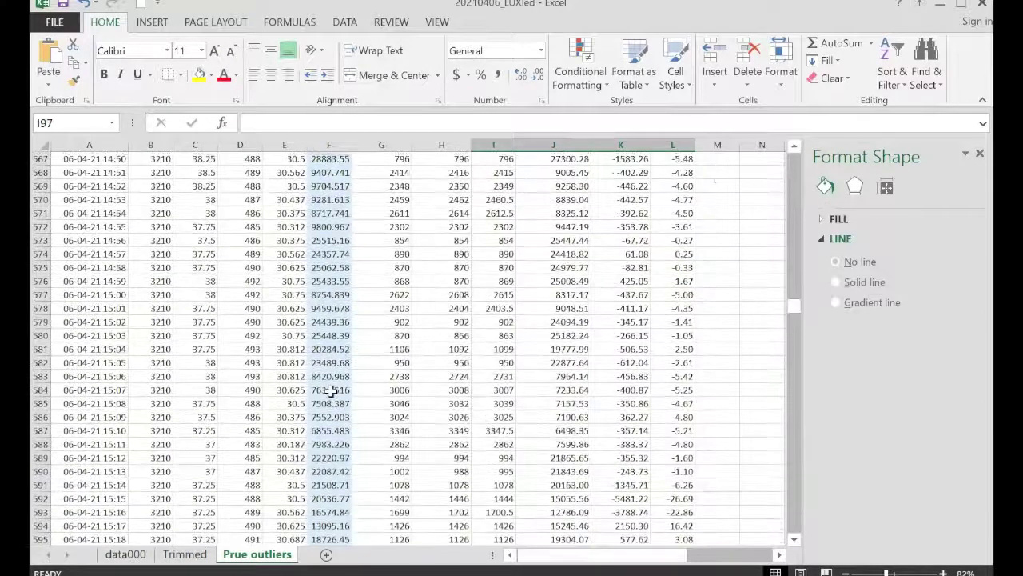
click(40, 294)
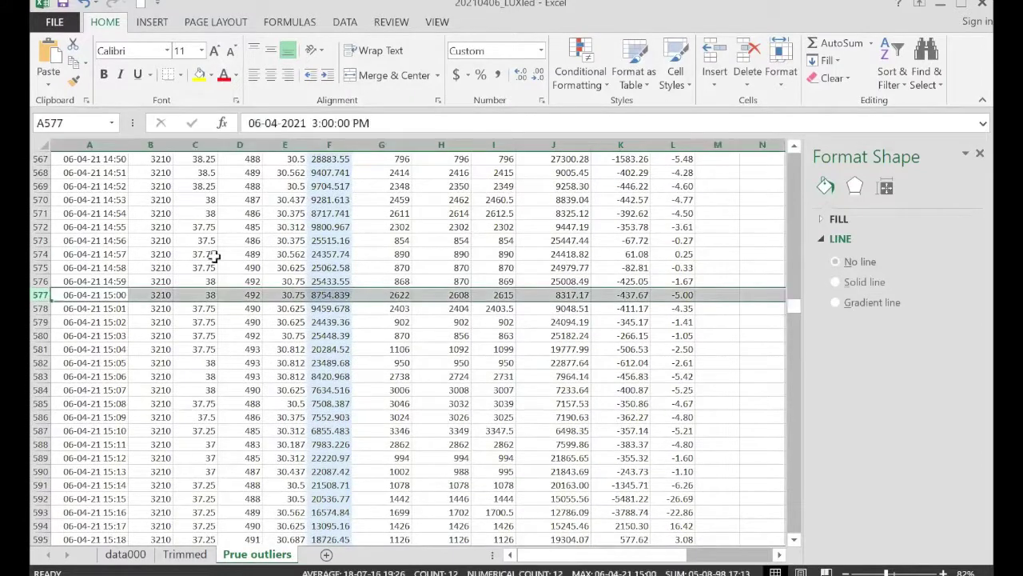
click(201, 74)
Clear the LED average, calculated lux, absolute error and %RE cells from 15:00 (I577:L577) down through the late-afternoon outliers
drag(490, 294, 688, 539)
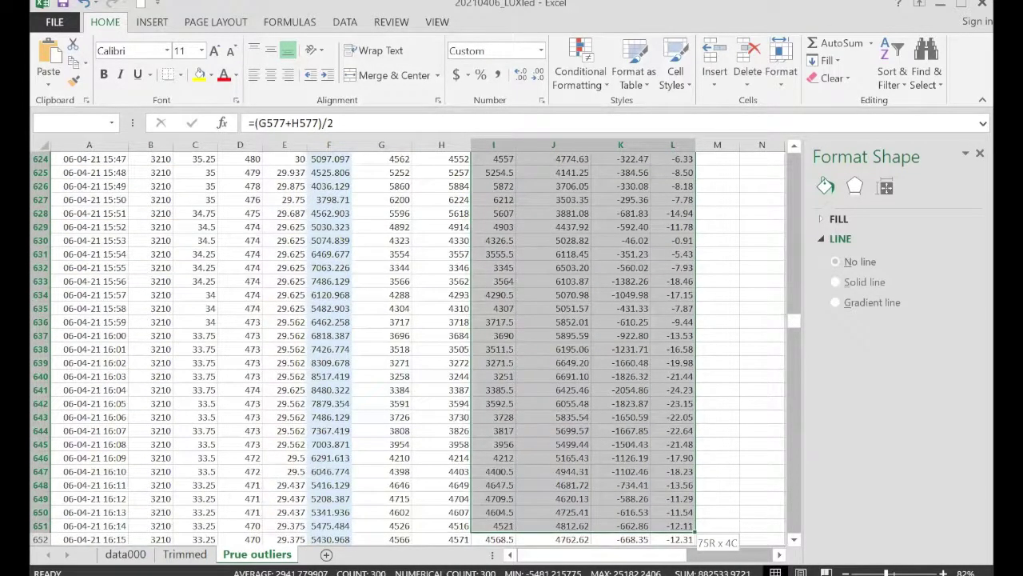
drag(688, 540, 683, 242)
key(Delete)
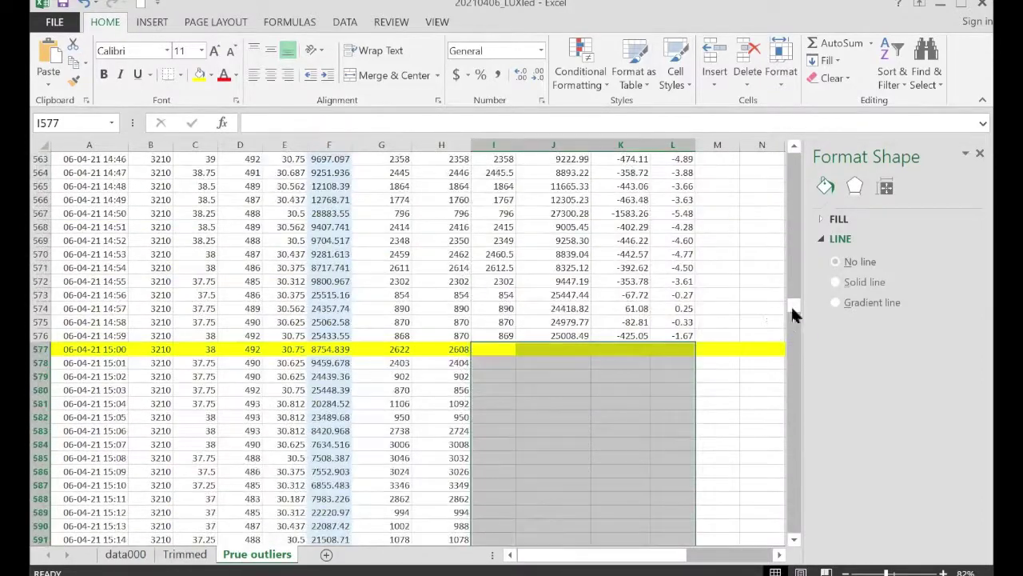
Check the charts after the afternoon pruning and nudge the % RE chart into line below the Trendline chart
drag(792, 308, 790, 156)
scroll(532, 320, down, 5)
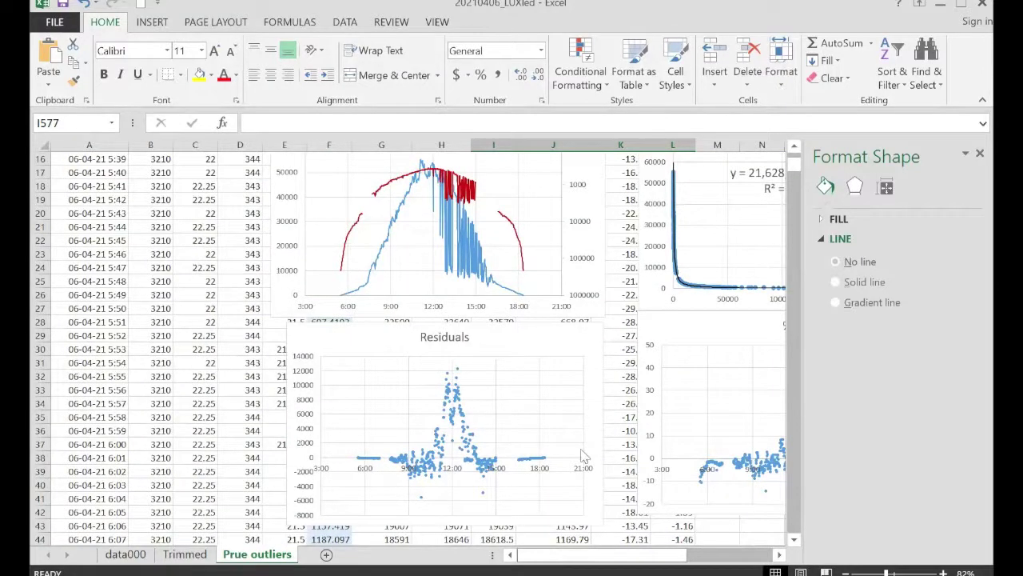
scroll(584, 456, right, 5)
scroll(479, 445, down, 1)
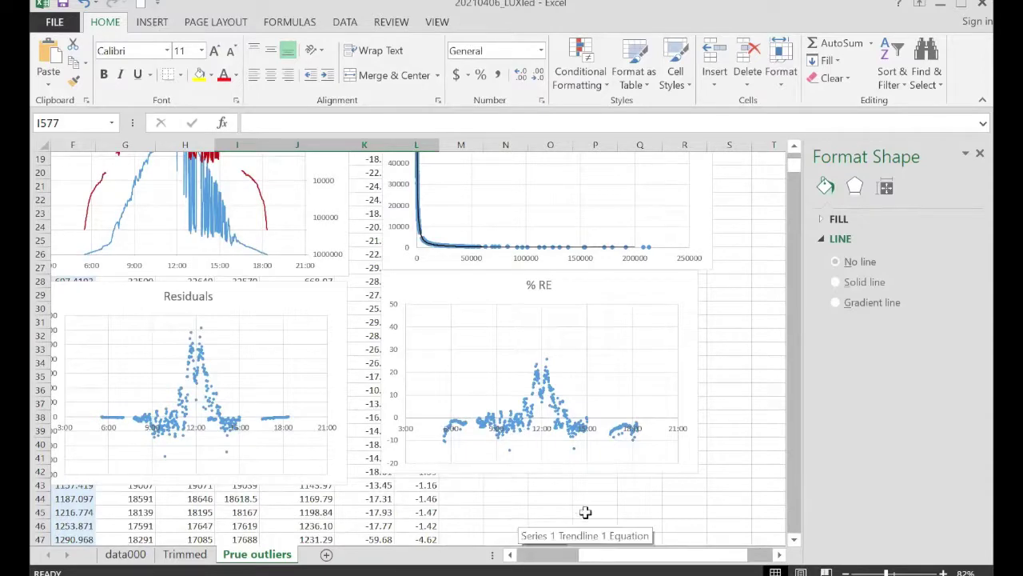
scroll(587, 515, up, 2)
scroll(486, 349, down, 1)
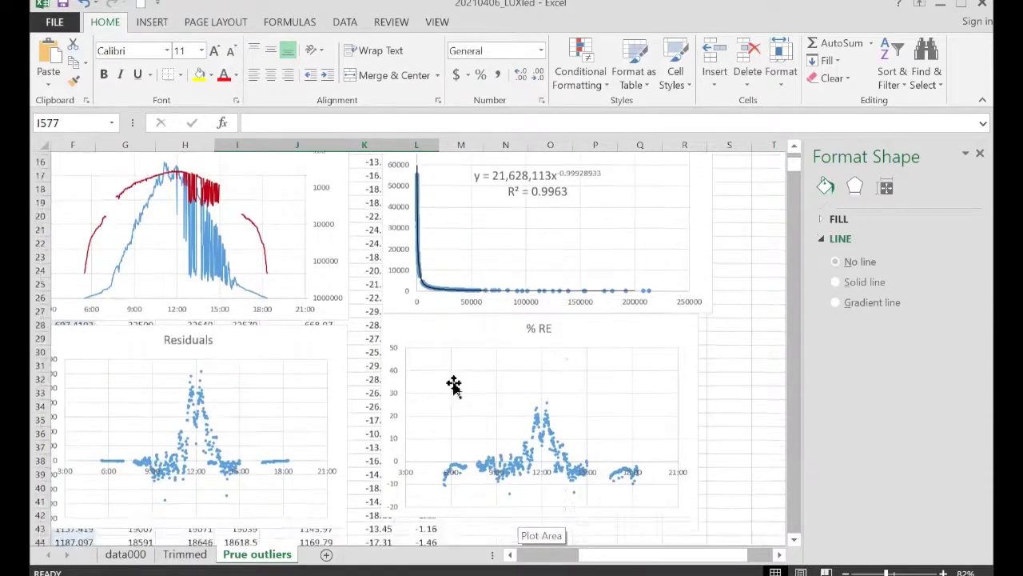
click(447, 338)
click(439, 337)
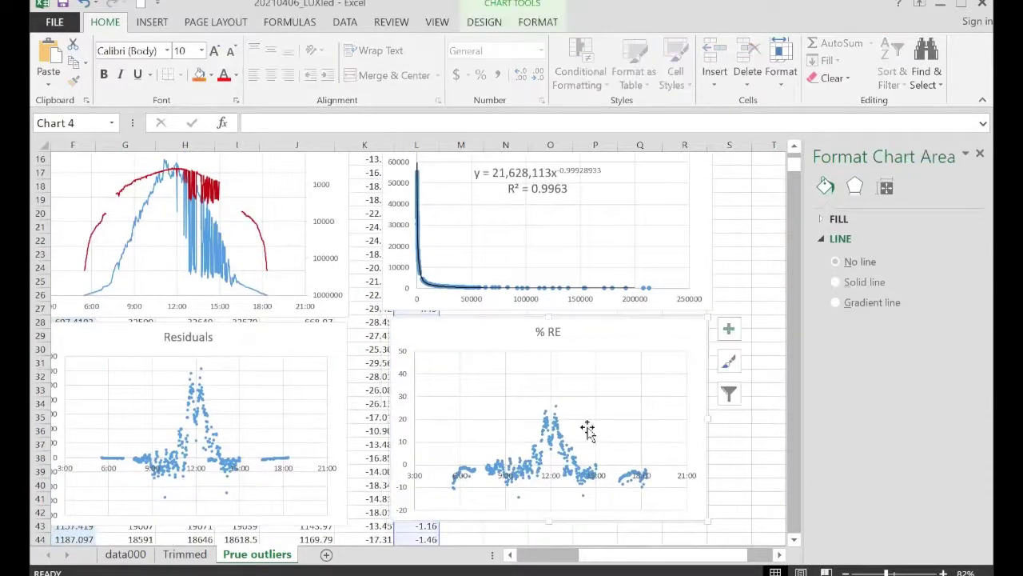
Delete the old power trendline from the Trendline chart
scroll(637, 441, up, 1)
scroll(493, 381, up, 1)
click(483, 375)
click(484, 375)
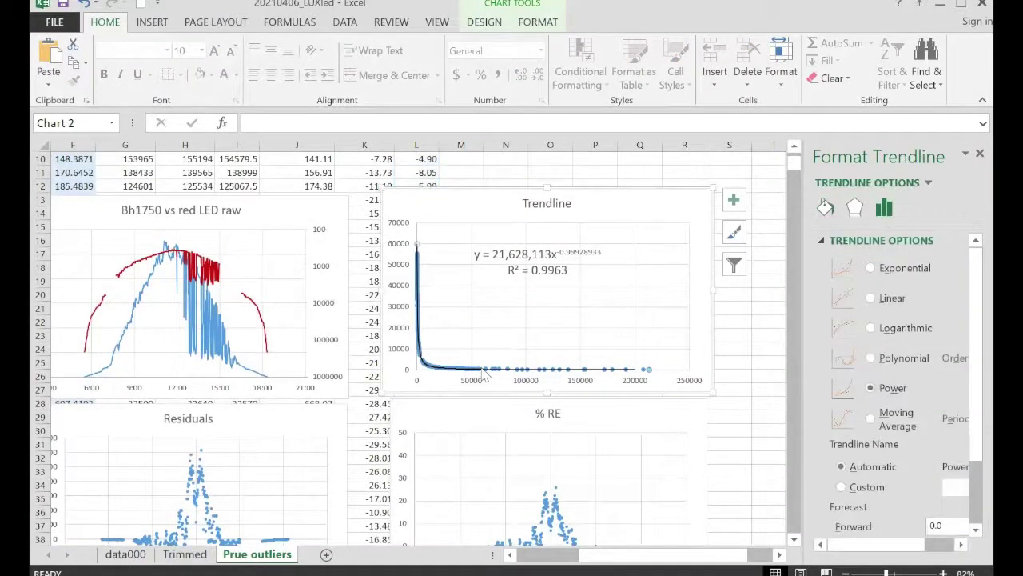
key(Delete)
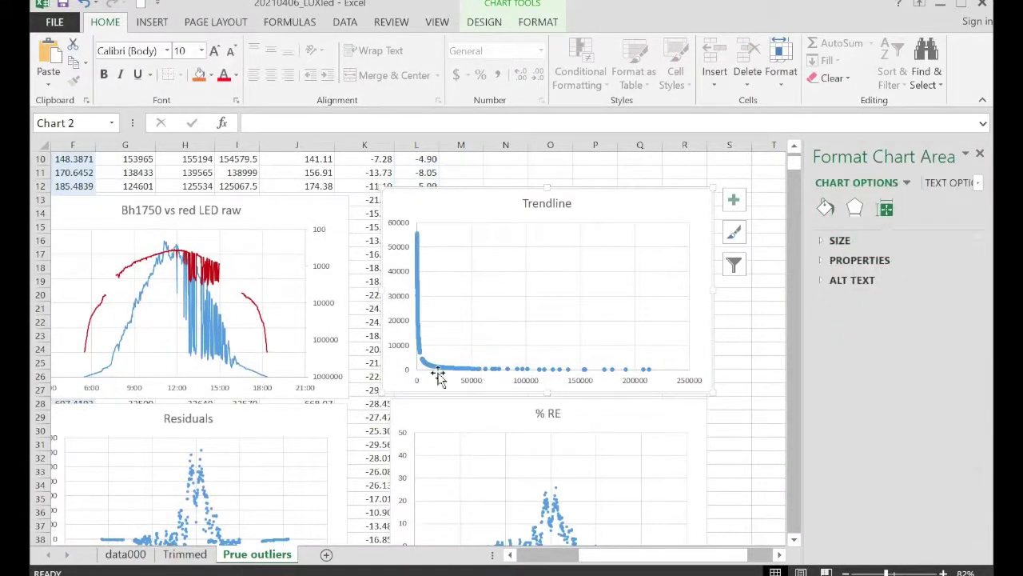
Add a new power trendline to the pruned data series, displaying its equation and R-squared value on the chart
right_click(453, 367)
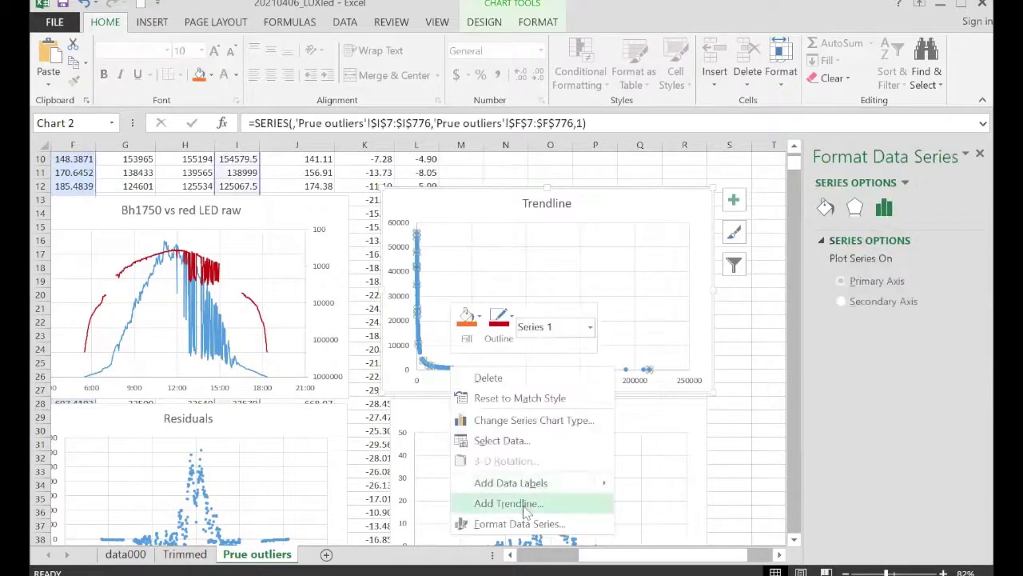
key(Return)
click(870, 514)
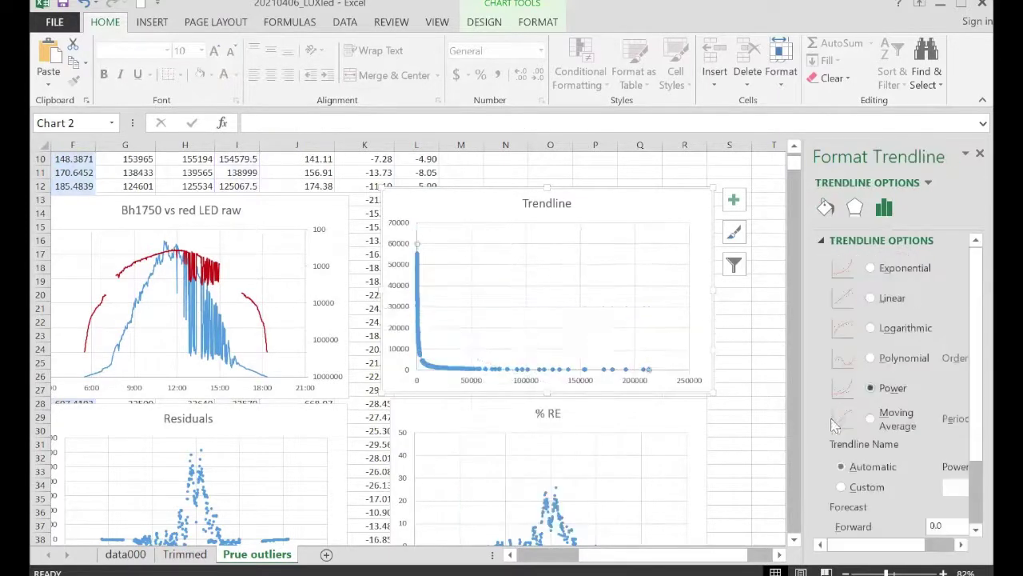
scroll(871, 511, down, 3)
click(835, 503)
click(836, 523)
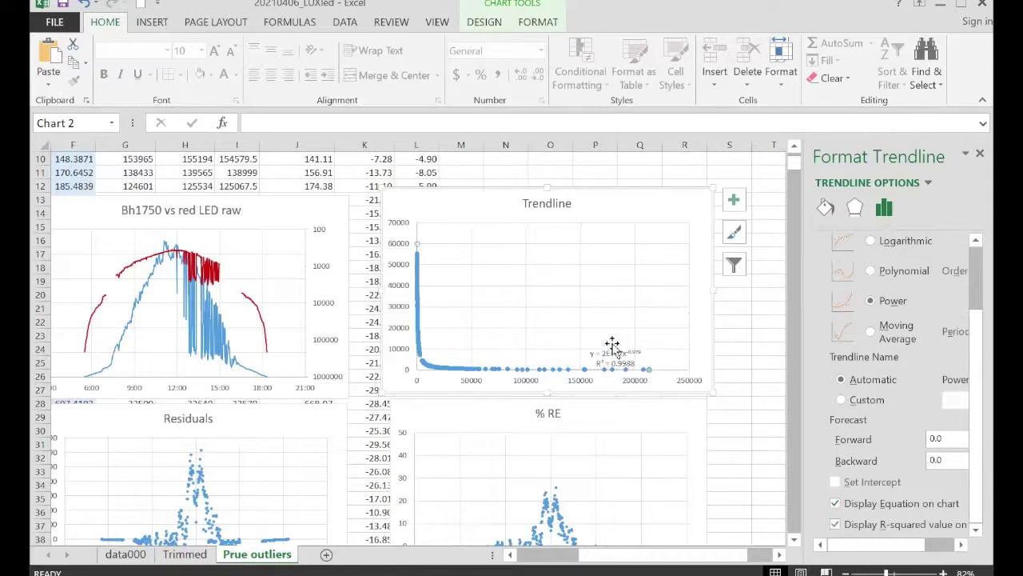
Move the equation label into clear space, format it as Number with 8 decimal places, and trim the coefficient and R² digits
drag(614, 353, 529, 270)
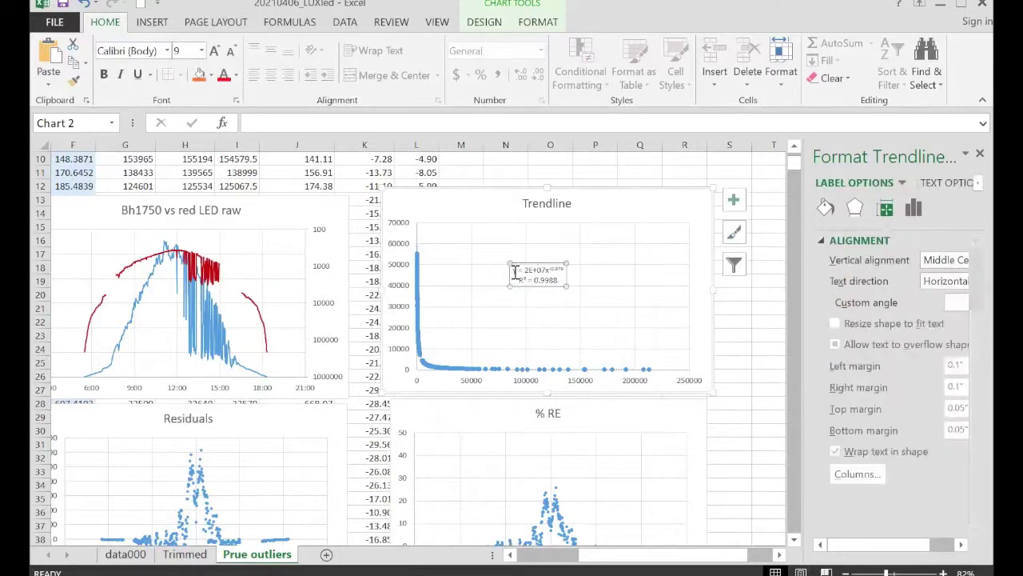
key(shift+F10)
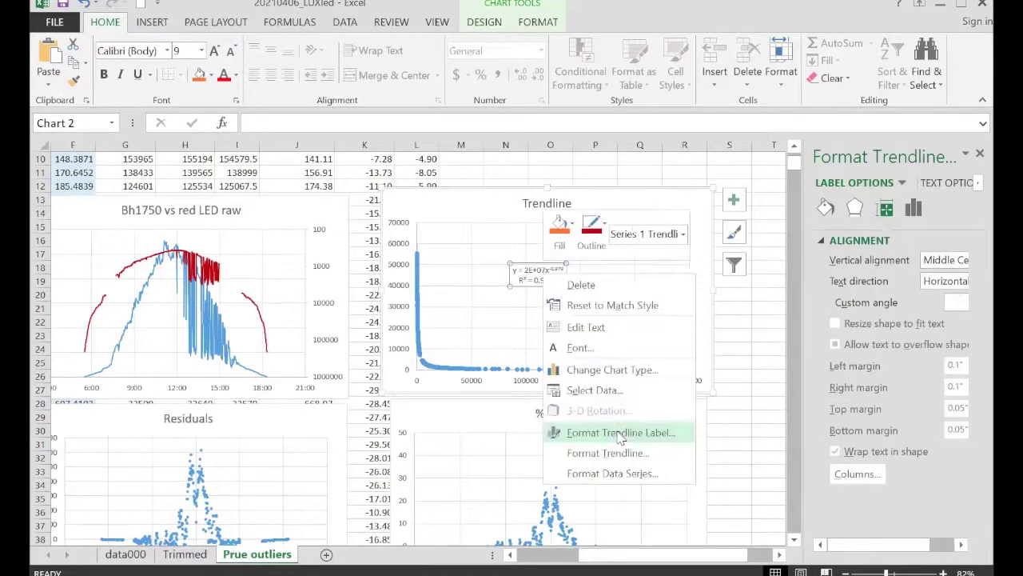
key(Return)
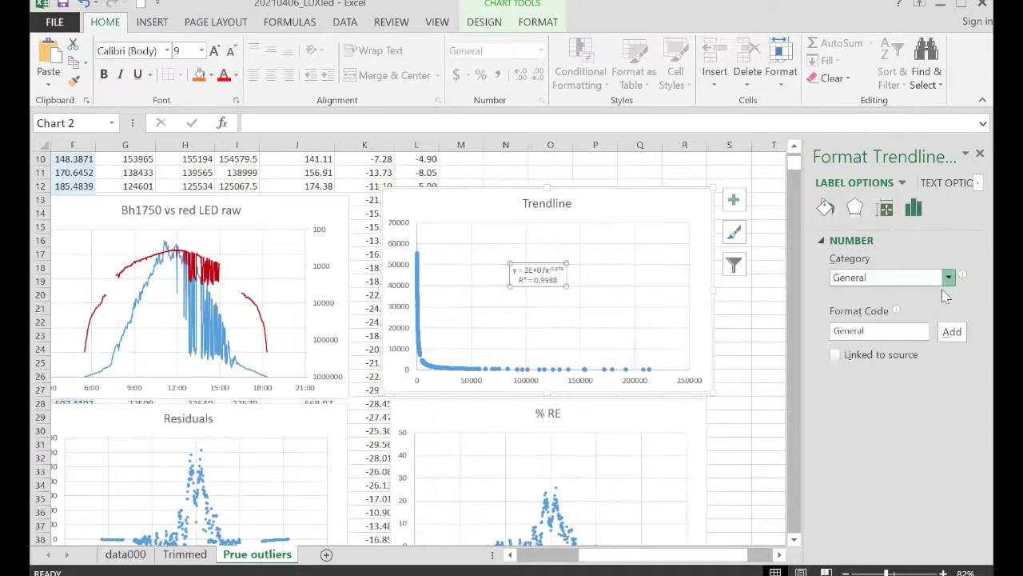
click(922, 299)
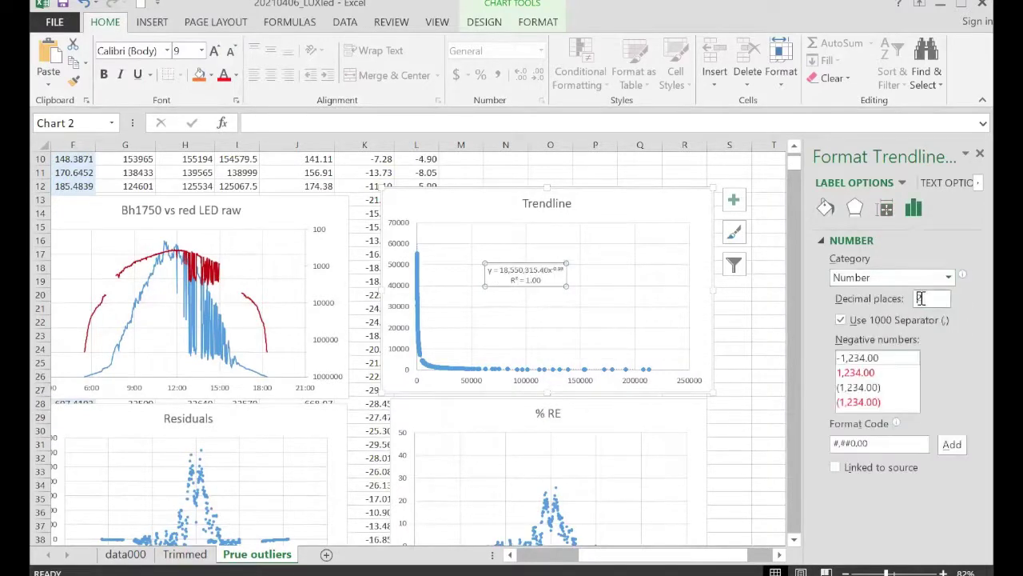
key(Return)
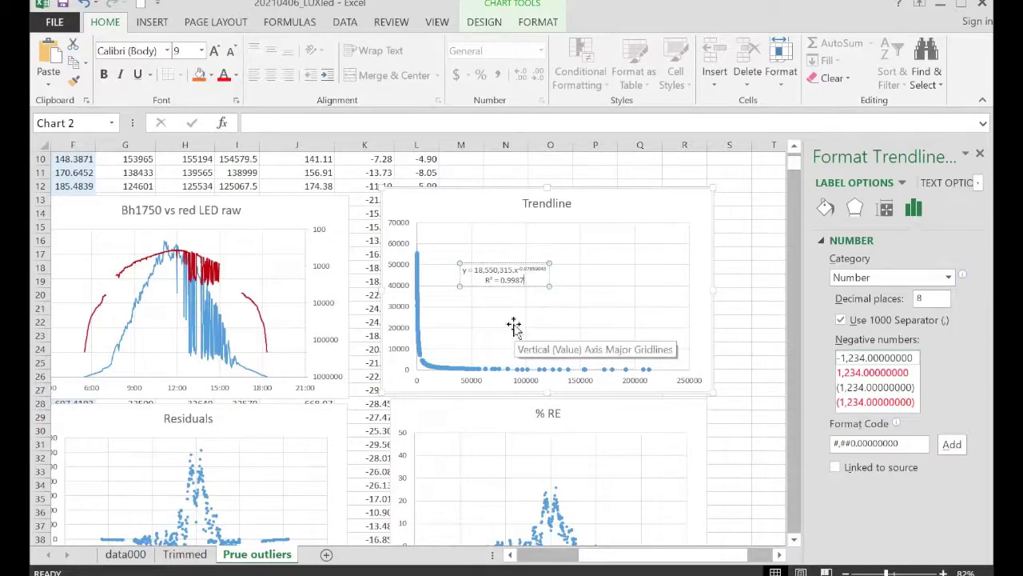
Reposition the trendline equation label and format its text as bold, size 14
drag(499, 264, 550, 263)
scroll(506, 429, up, 3)
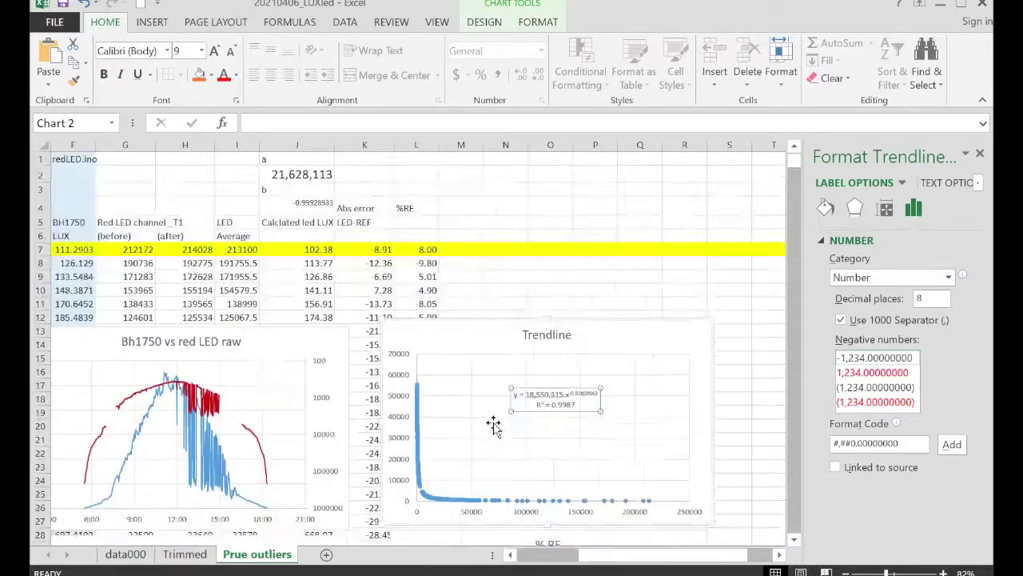
click(545, 400)
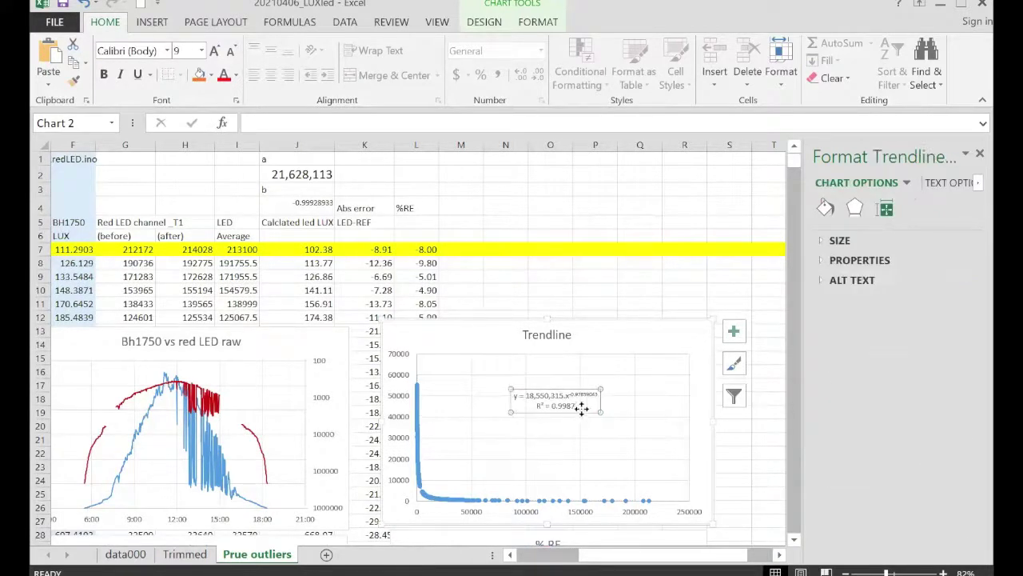
drag(577, 402, 504, 396)
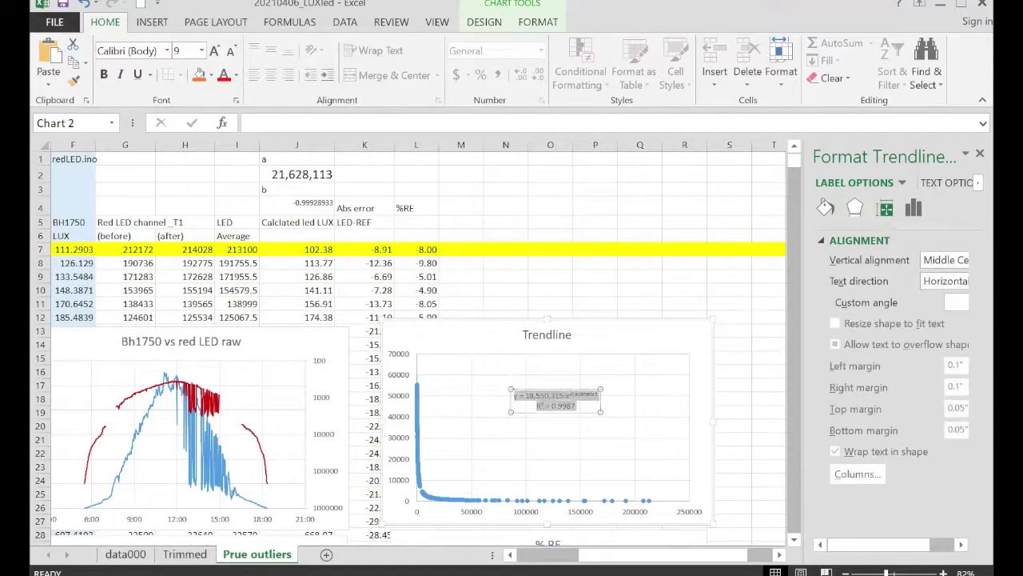
click(103, 74)
click(202, 50)
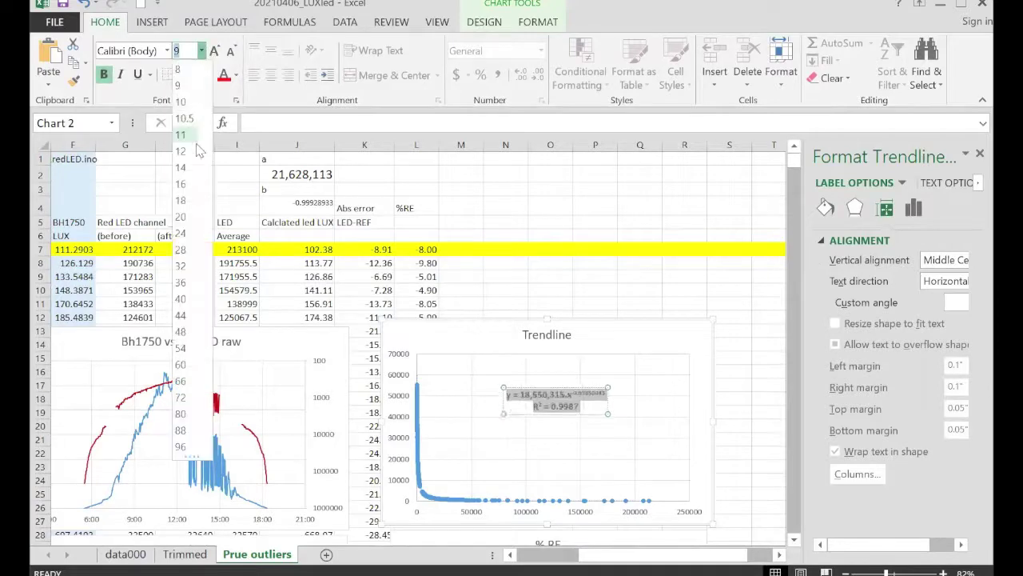
Move the Trendline chart up beside the a and b cells and review the coefficient and exponent in its equation
drag(472, 336, 469, 188)
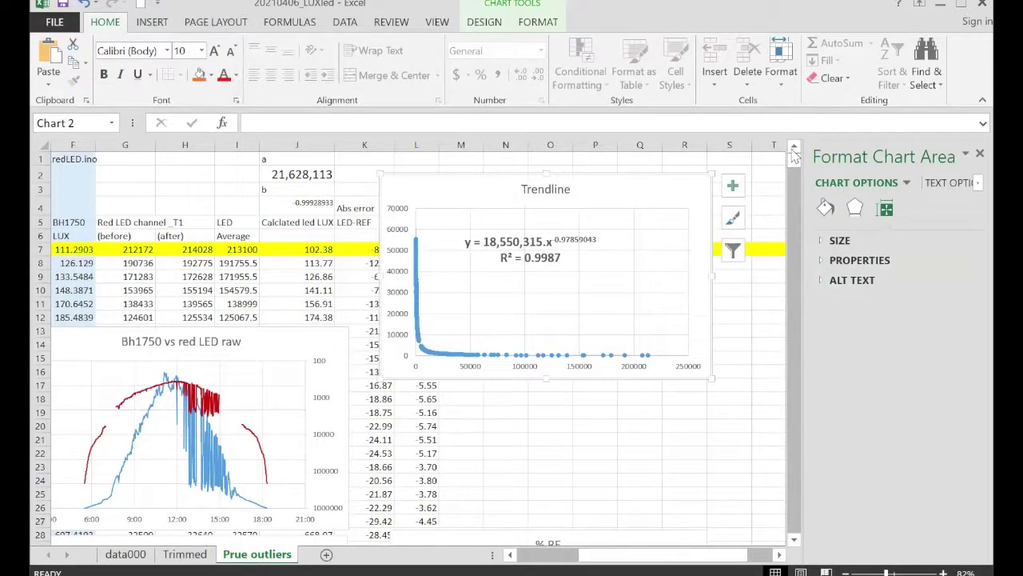
drag(438, 192, 466, 196)
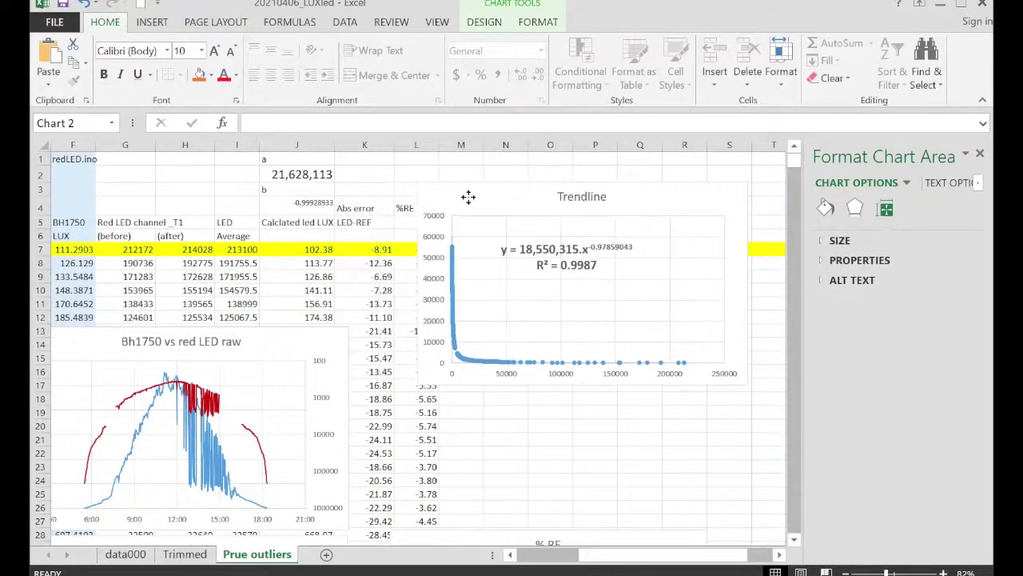
click(522, 245)
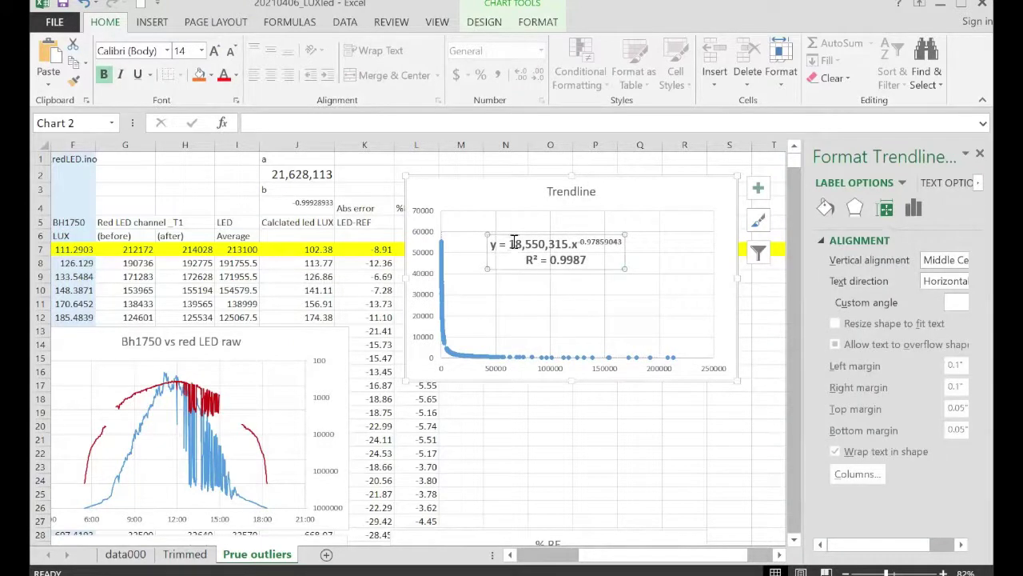
drag(509, 244, 566, 242)
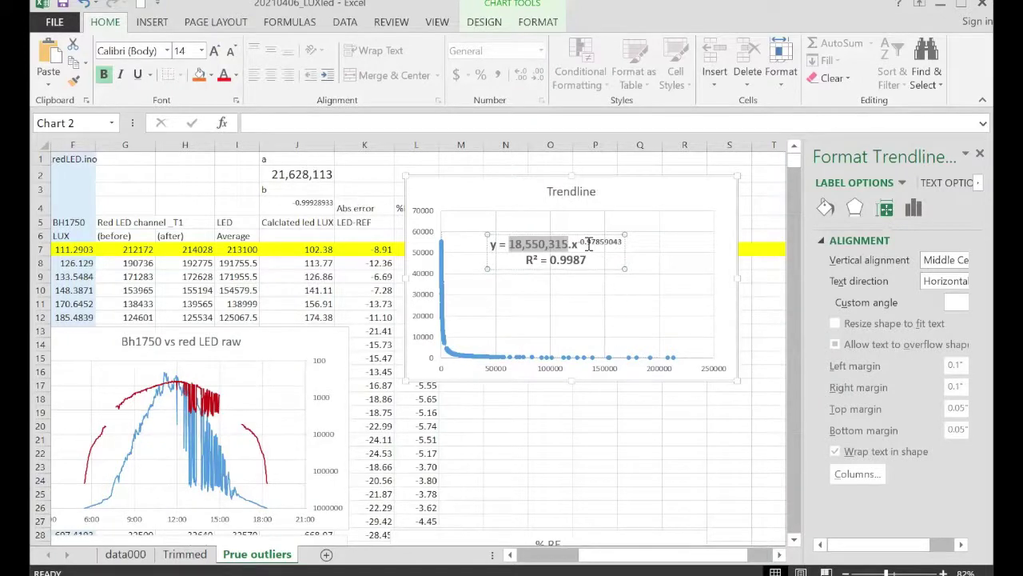
drag(580, 241, 601, 243)
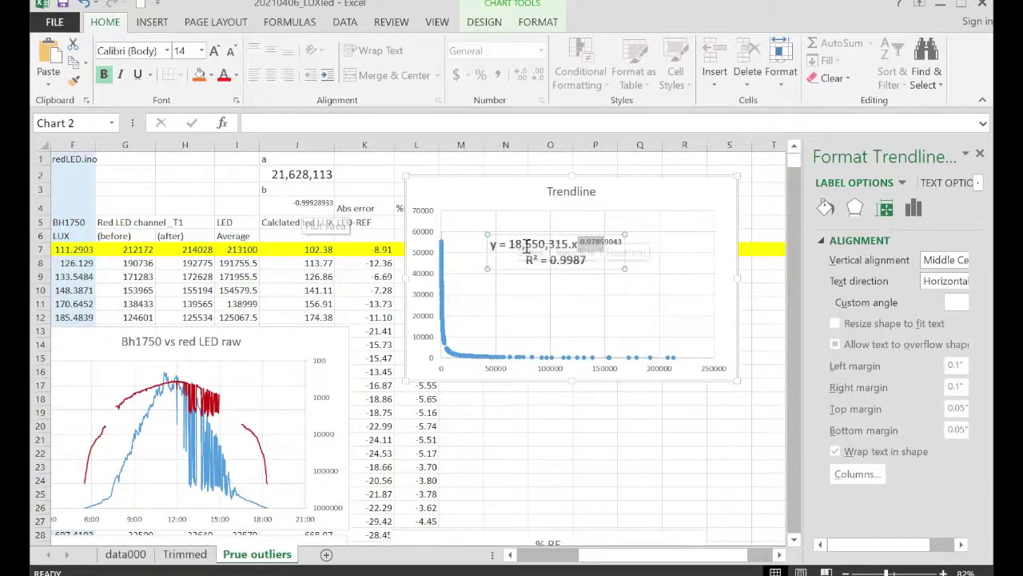
click(490, 449)
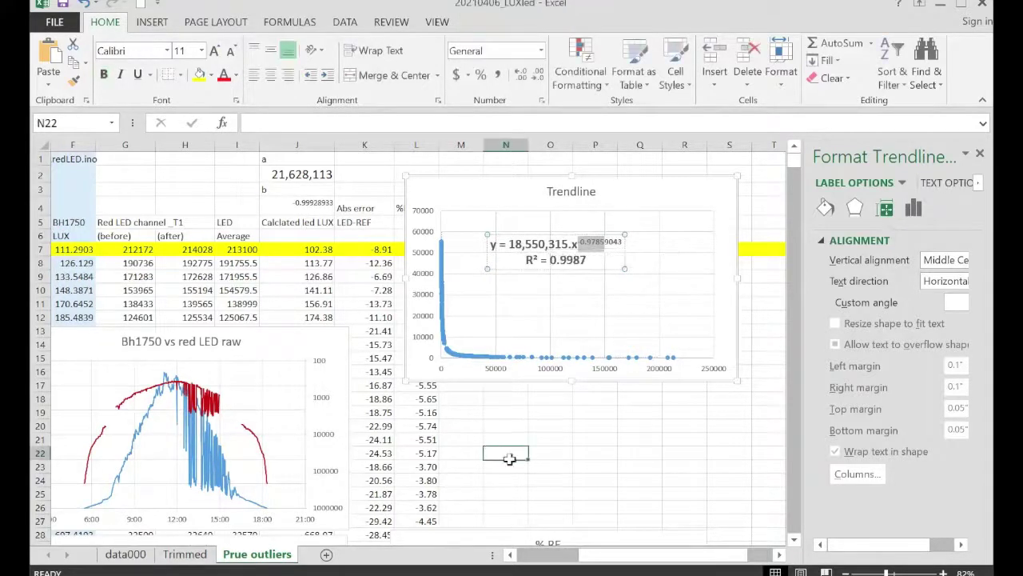
scroll(504, 360, down, 1)
scroll(511, 363, up, 1)
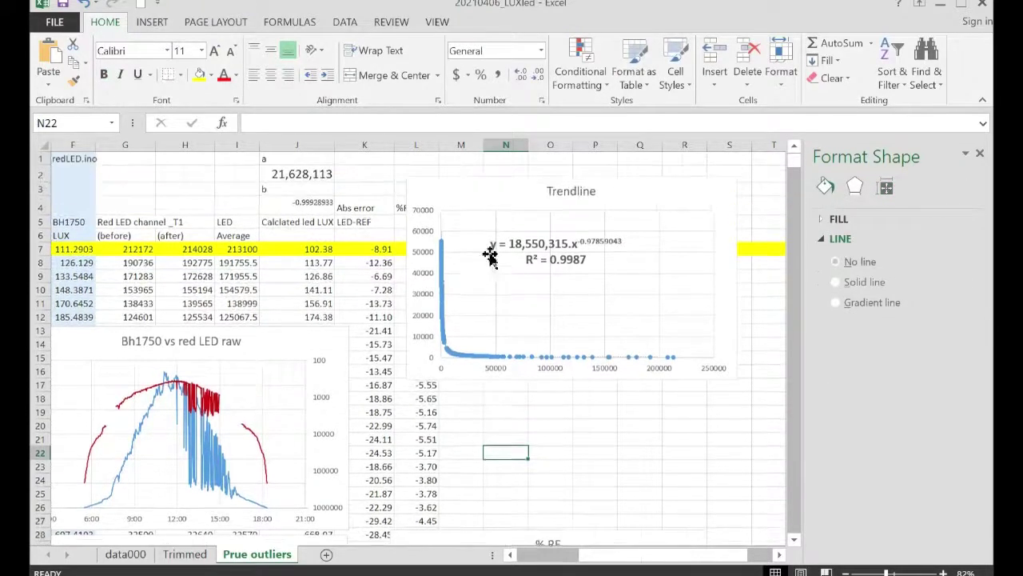
Copy the coefficient 18,550,315 from the trendline equation into the a cell (J2)
click(527, 245)
drag(508, 245, 554, 246)
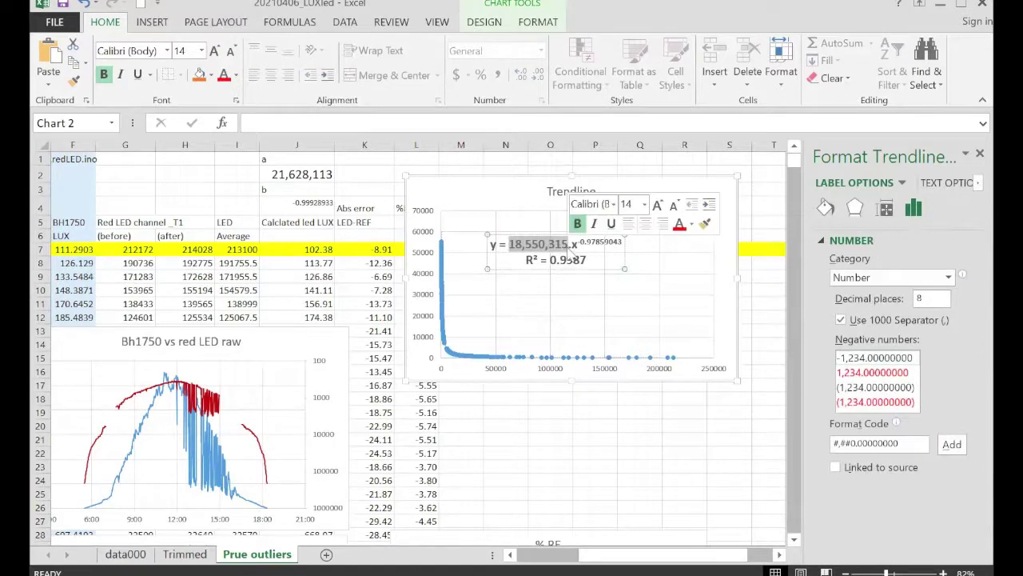
click(299, 178)
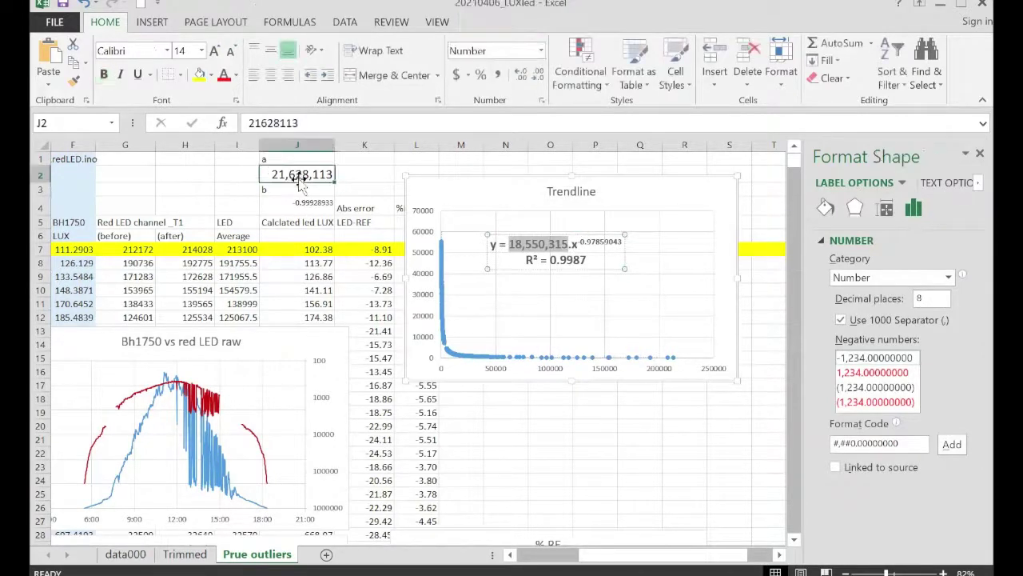
text(18,550,315)
Copy the exponent -0.97859043 from the trendline equation into the b cell (J4)
click(575, 244)
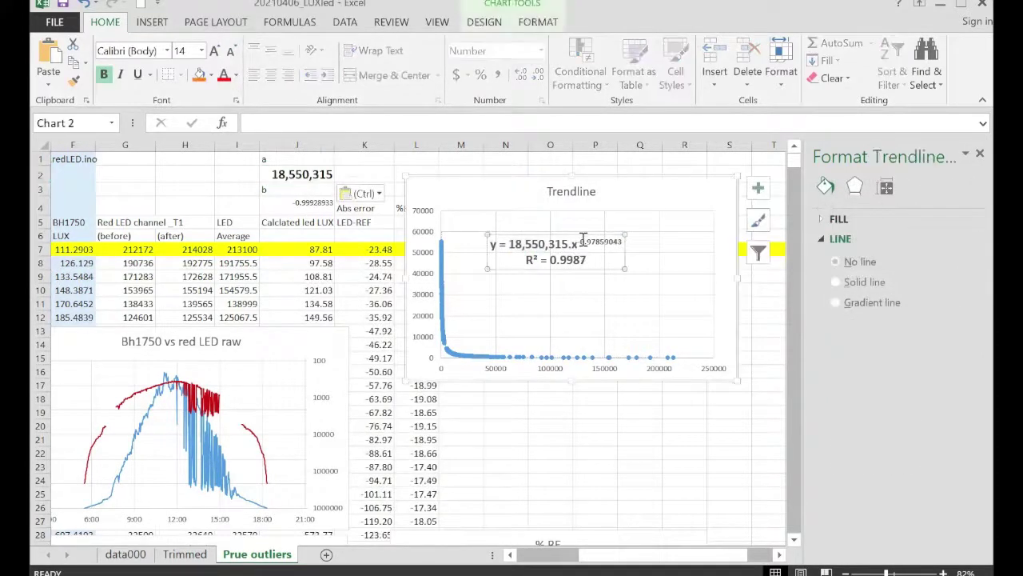
drag(578, 242, 621, 240)
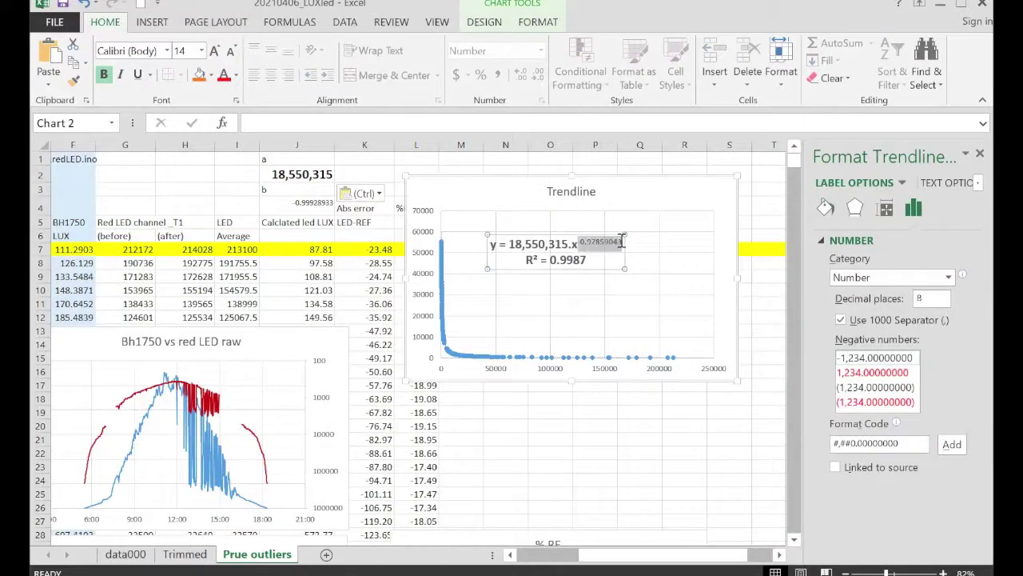
key(ctrl+c)
click(317, 207)
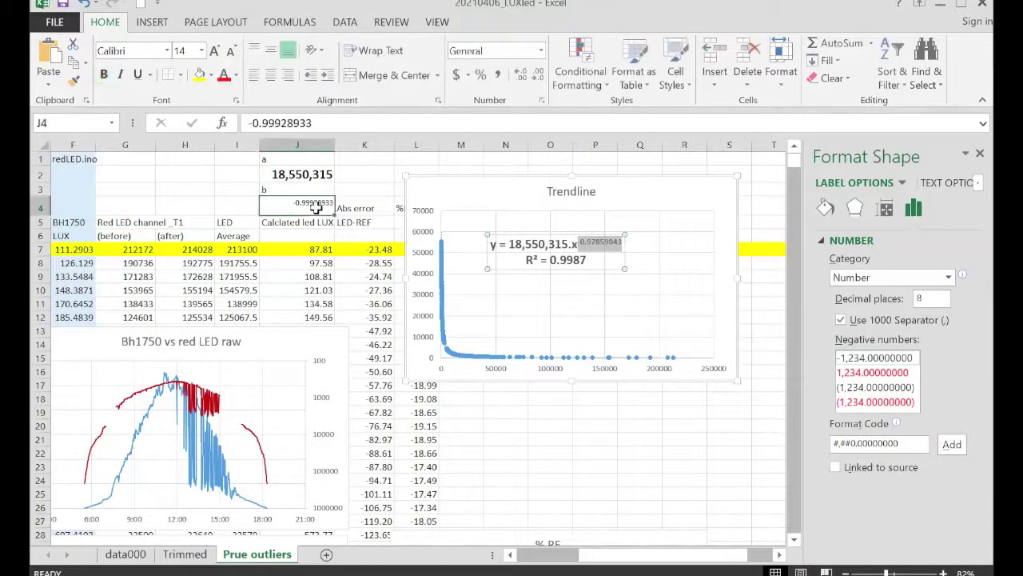
key(ctrl+v)
click(190, 195)
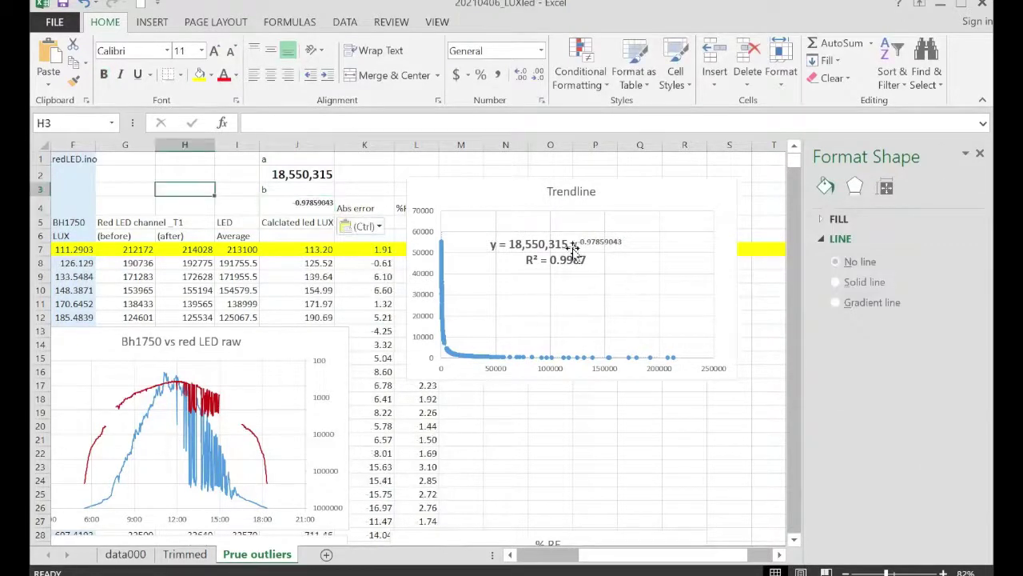
Move the Trendline chart clear of the %RE header and review the Residuals and % RE charts
drag(474, 188, 491, 216)
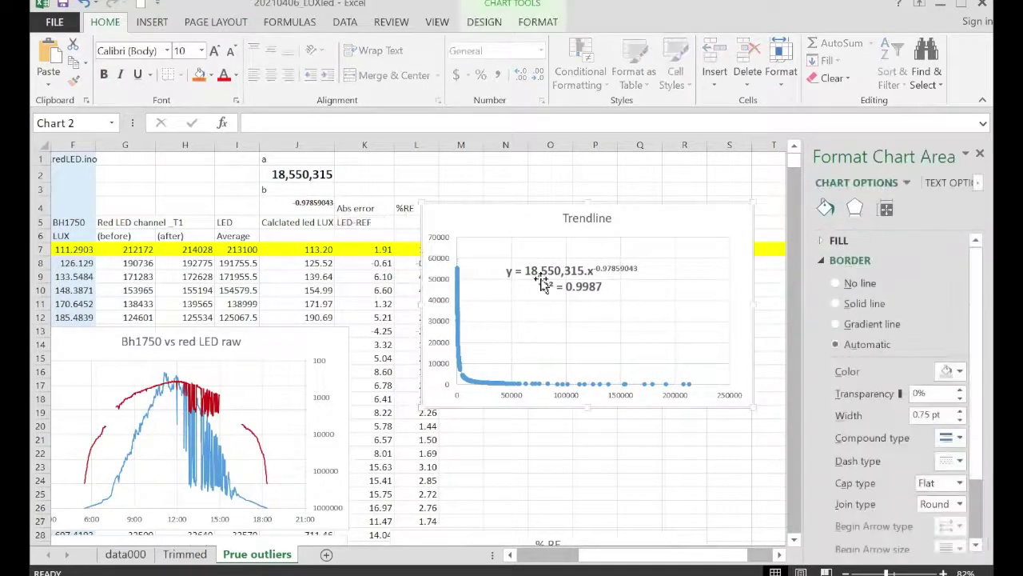
scroll(440, 462, down, 4)
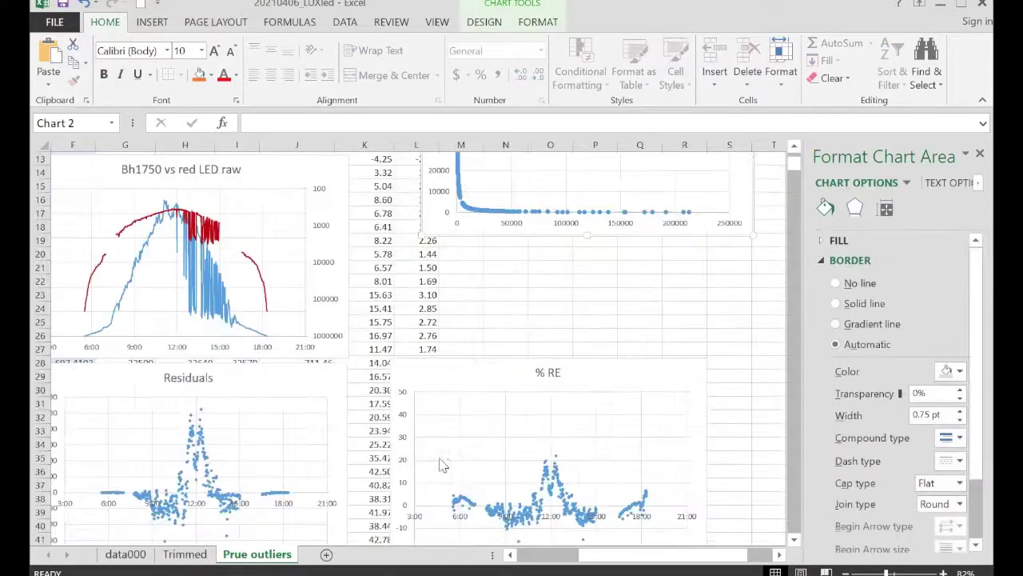
scroll(464, 466, down, 4)
click(640, 430)
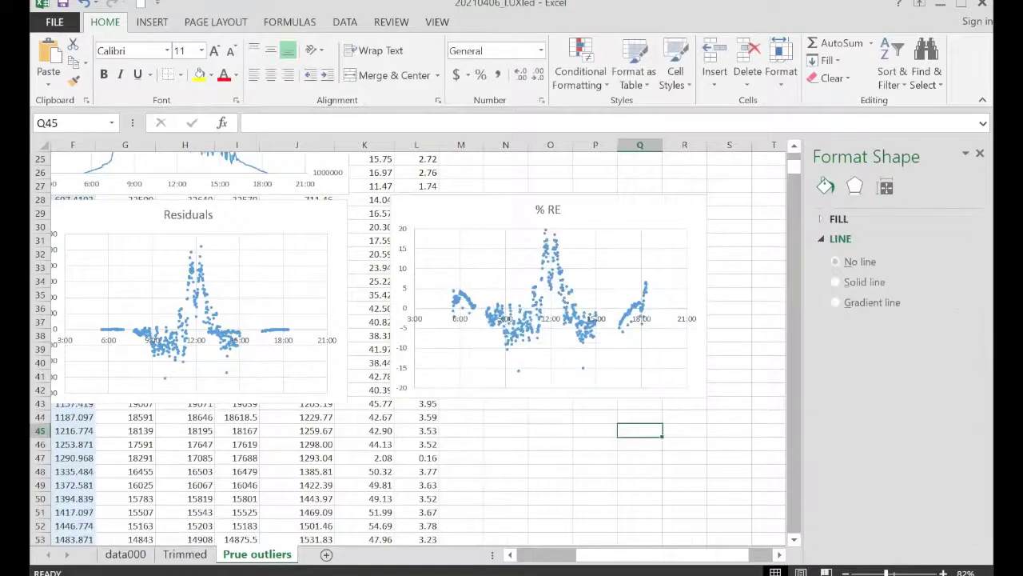
Copy the % RE chart from the Trimmed sheet and paste it below the % RE chart on the Prue outliers sheet
key(ctrl+Page_Up)
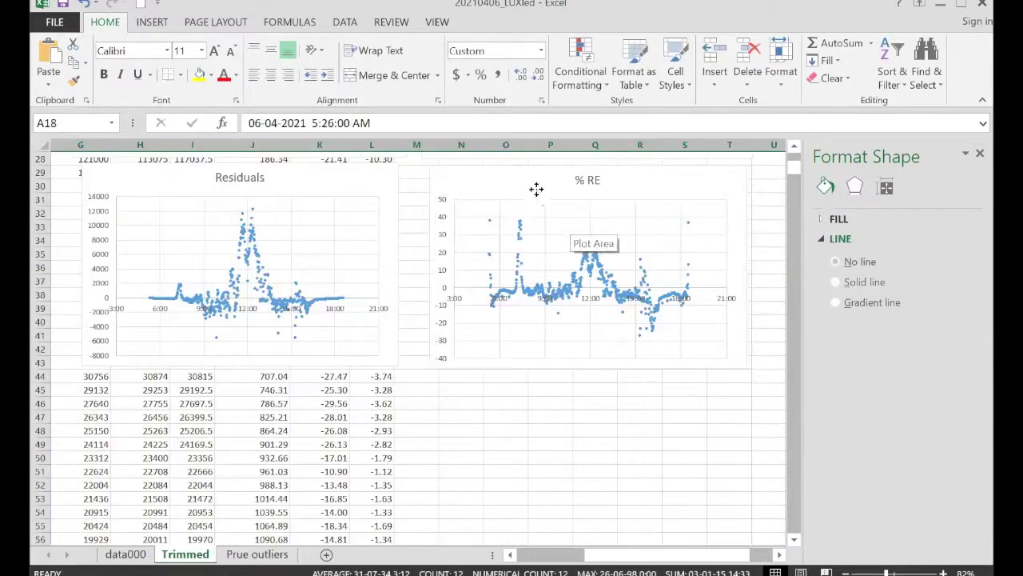
click(536, 191)
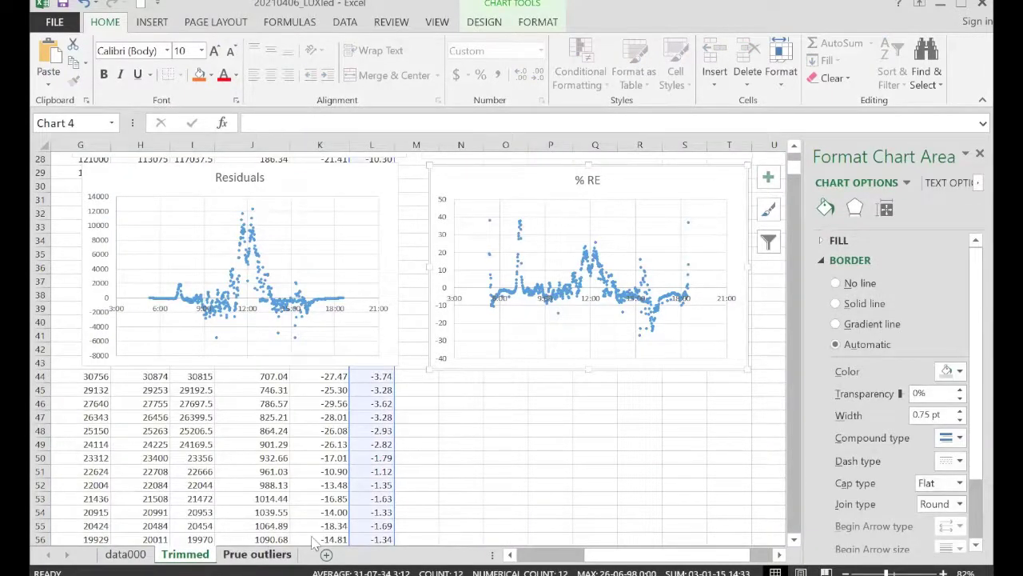
key(ctrl+Page_Down)
click(432, 403)
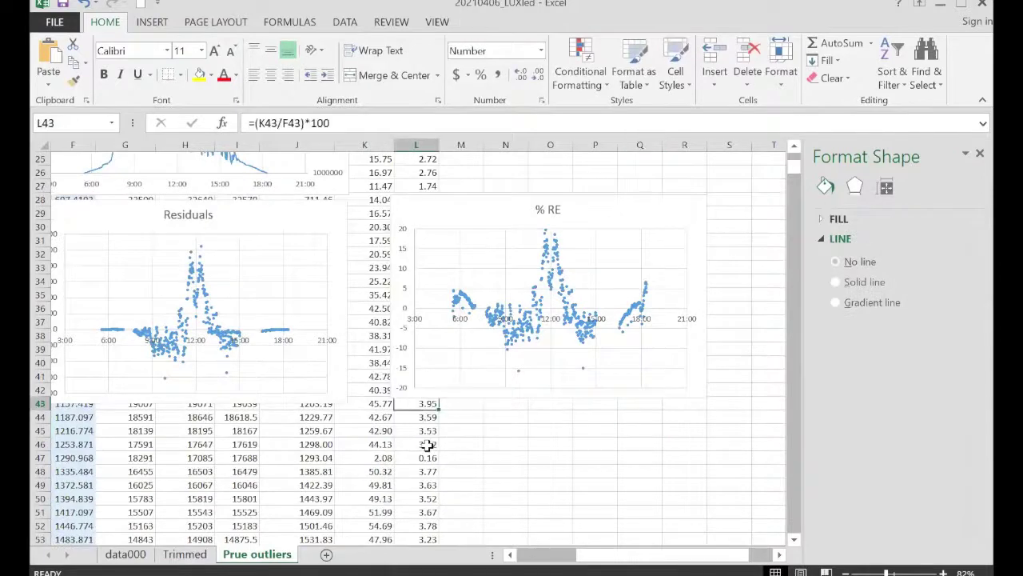
key(ctrl+v)
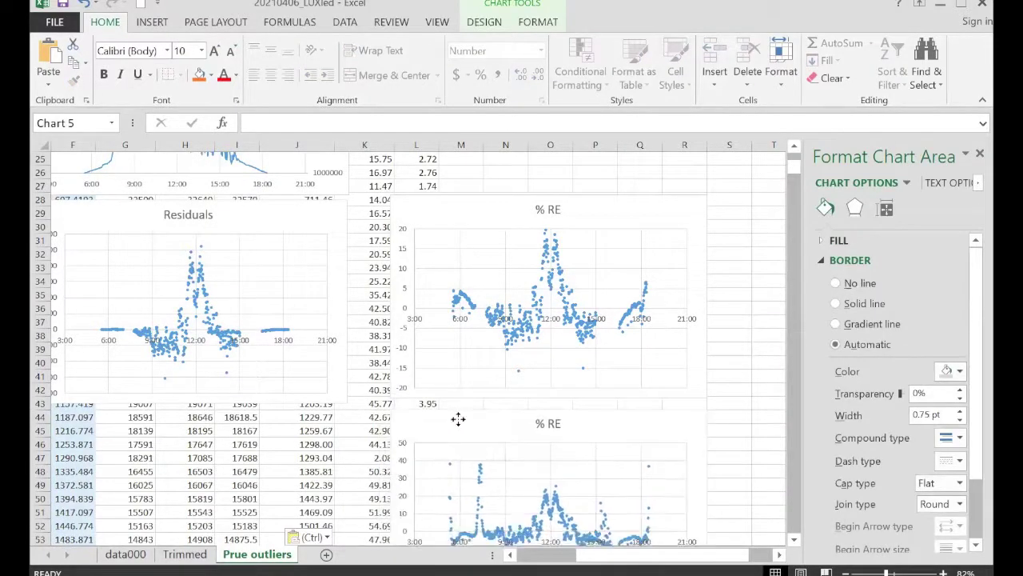
Retitle the pasted chart "% RE trimmed" and the original chart above it "% RE remove outliers"
click(550, 418)
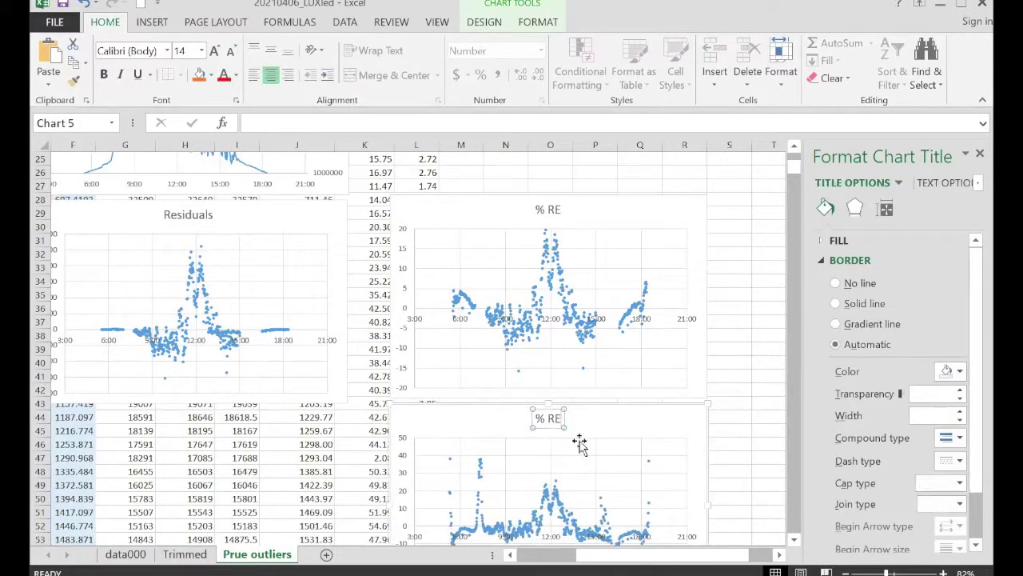
text(trimmed)
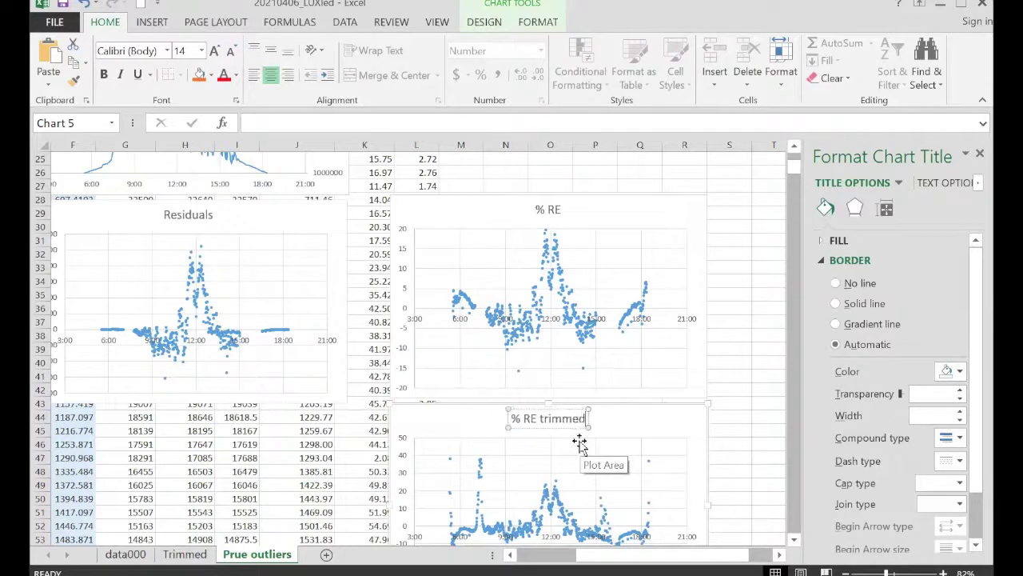
click(548, 210)
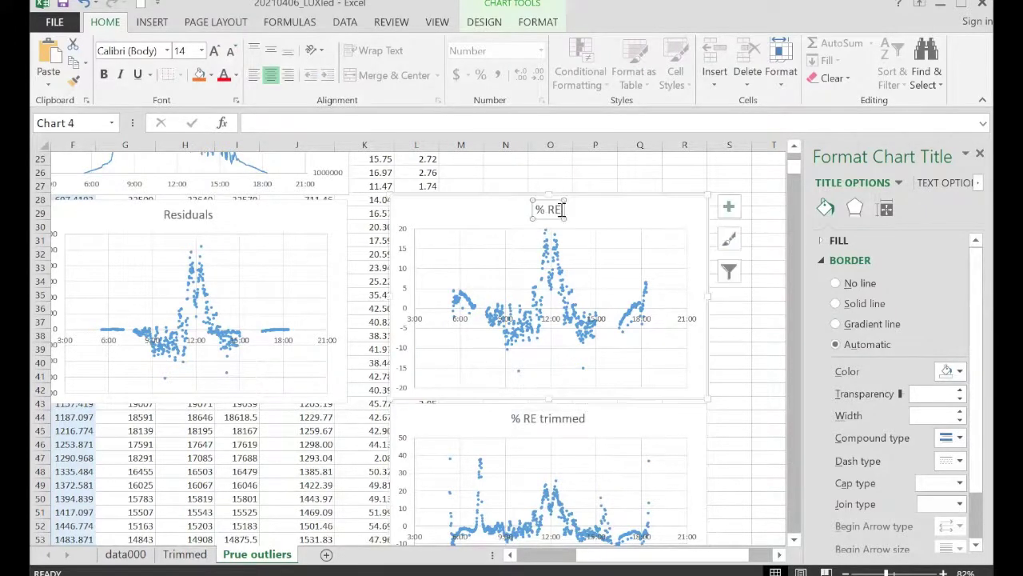
text(remove outliers)
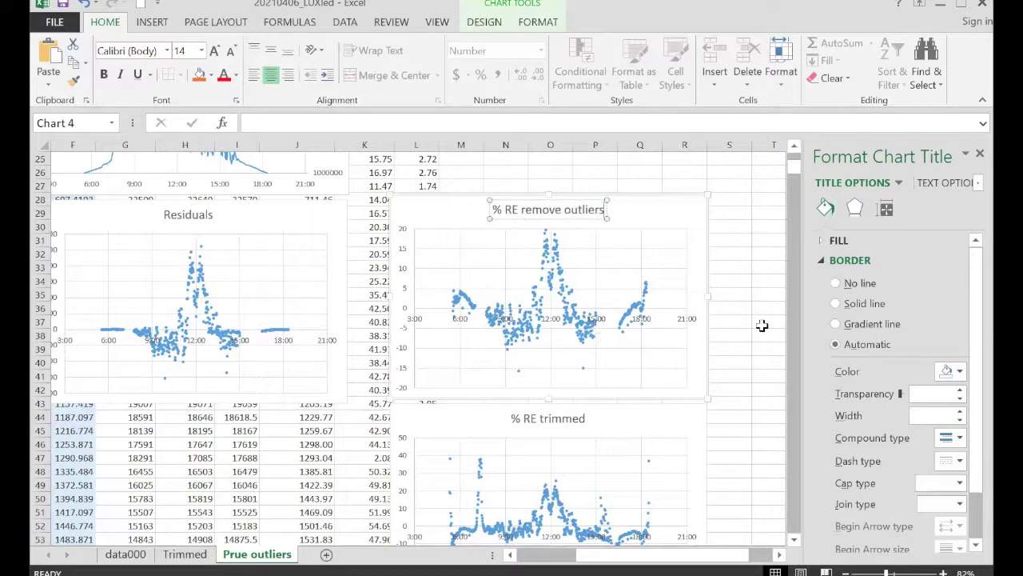
Set the vertical axis maximum of the % RE trimmed chart to 25
scroll(765, 322, down, 1)
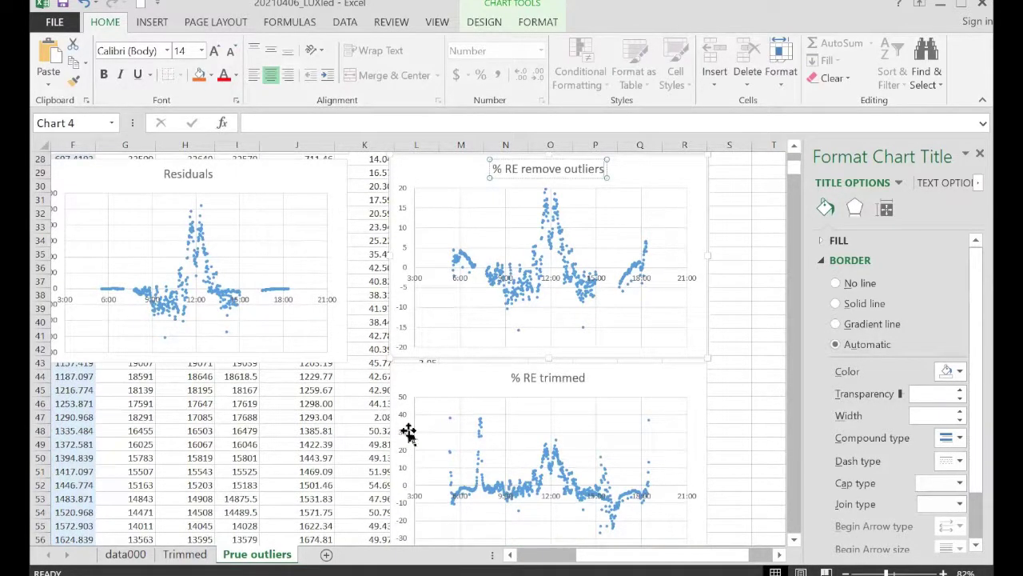
right_click(401, 458)
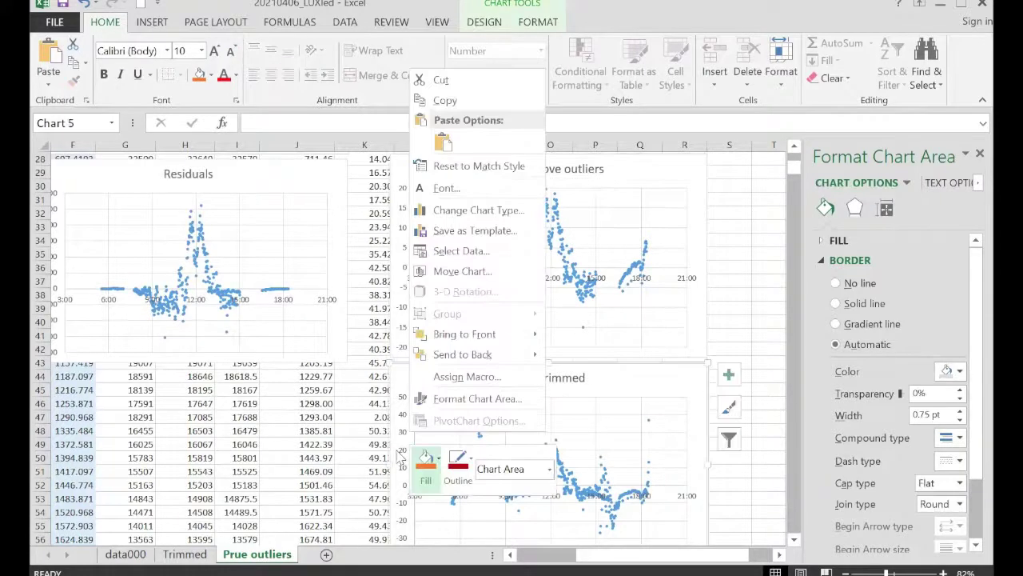
right_click(404, 497)
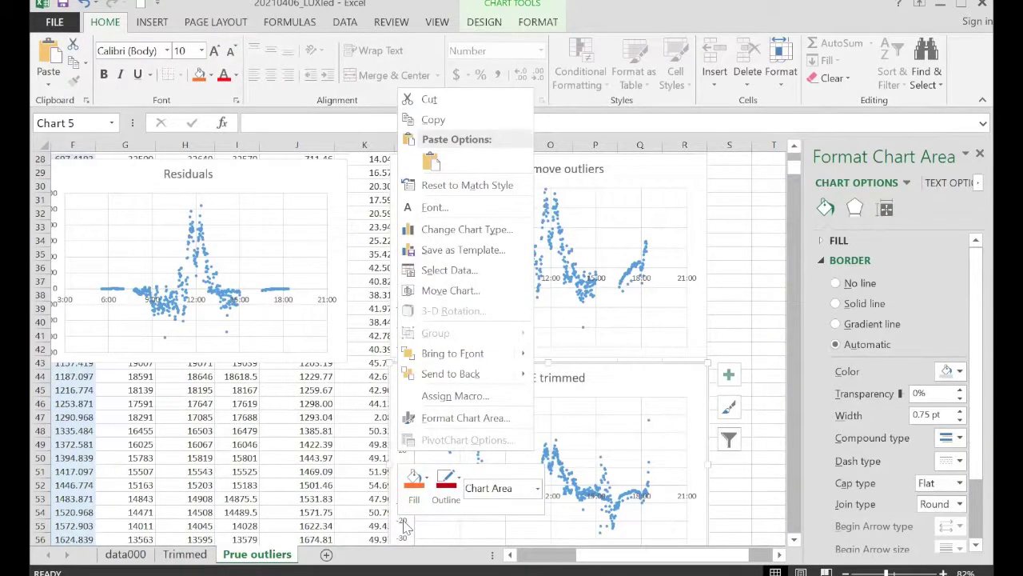
click(901, 299)
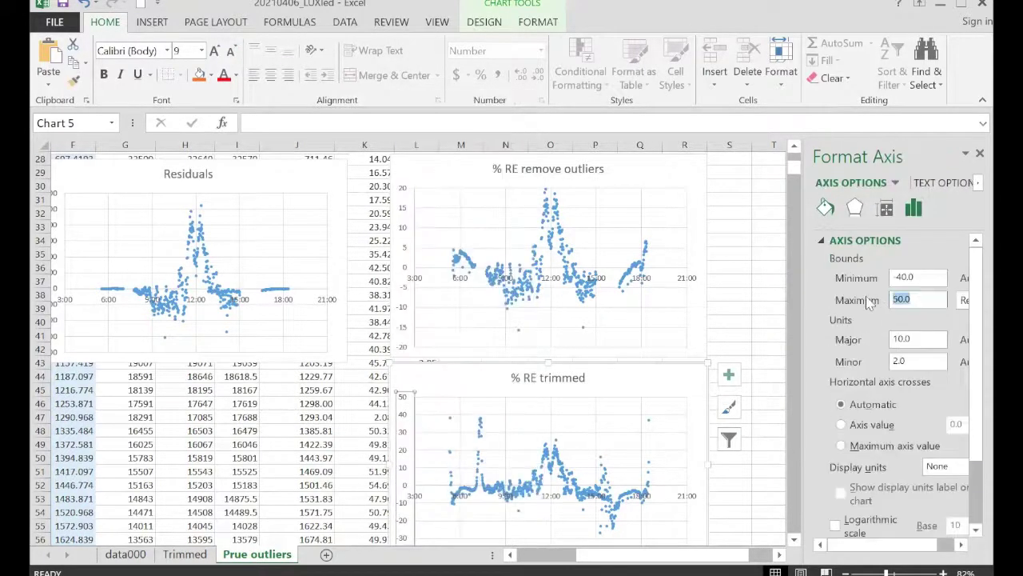
text(25)
key(Return)
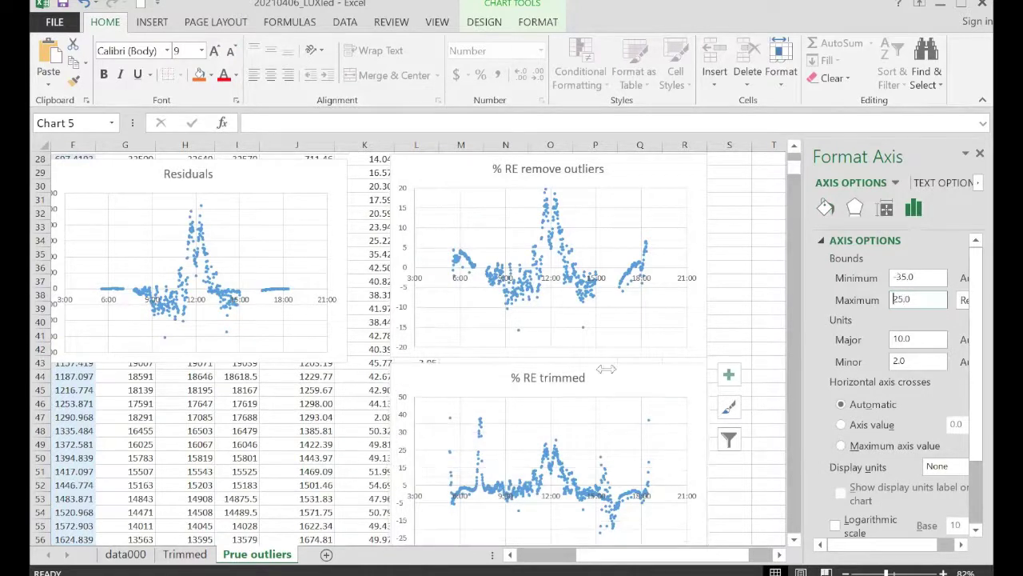
Set the vertical axis maximum of the % RE remove outliers chart to 25
right_click(404, 227)
click(469, 406)
drag(919, 299, 850, 299)
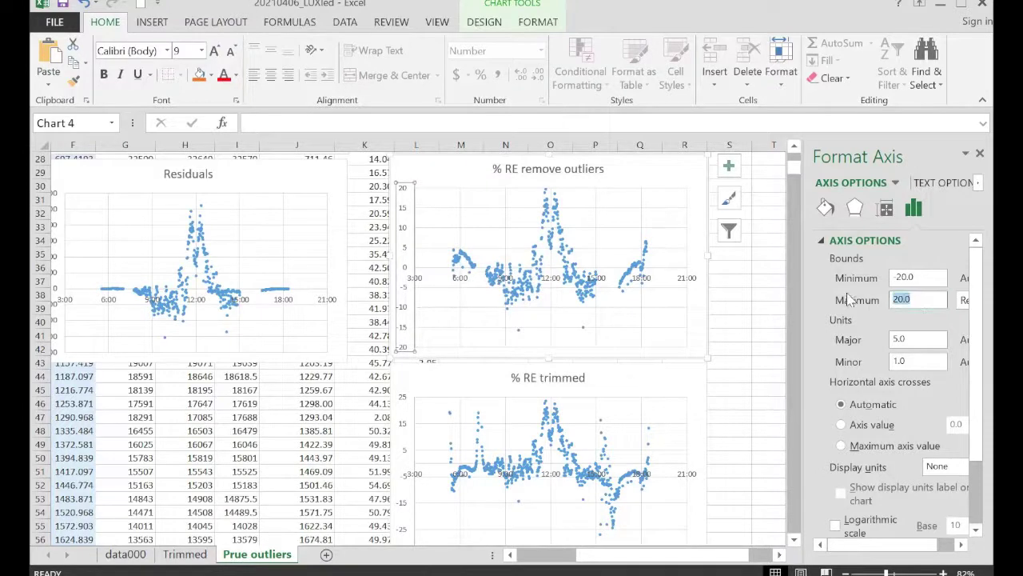
text(25)
key(Return)
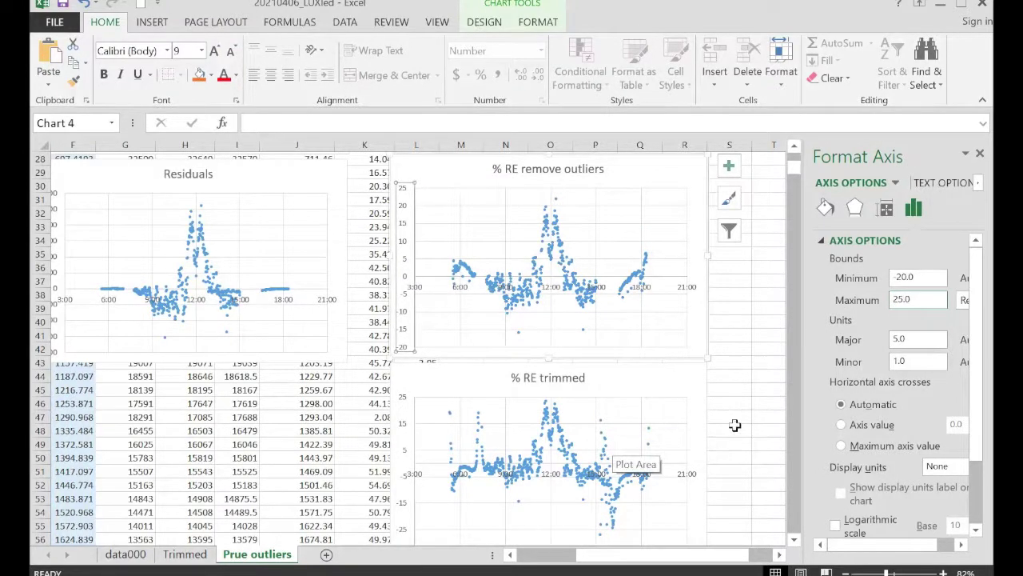
Nudge the % RE trimmed chart up against the % RE remove outliers chart and compare the two error plots
mouse_move(613, 370)
mouse_down()
mouse_move(627, 371)
mouse_move(619, 363)
mouse_up()
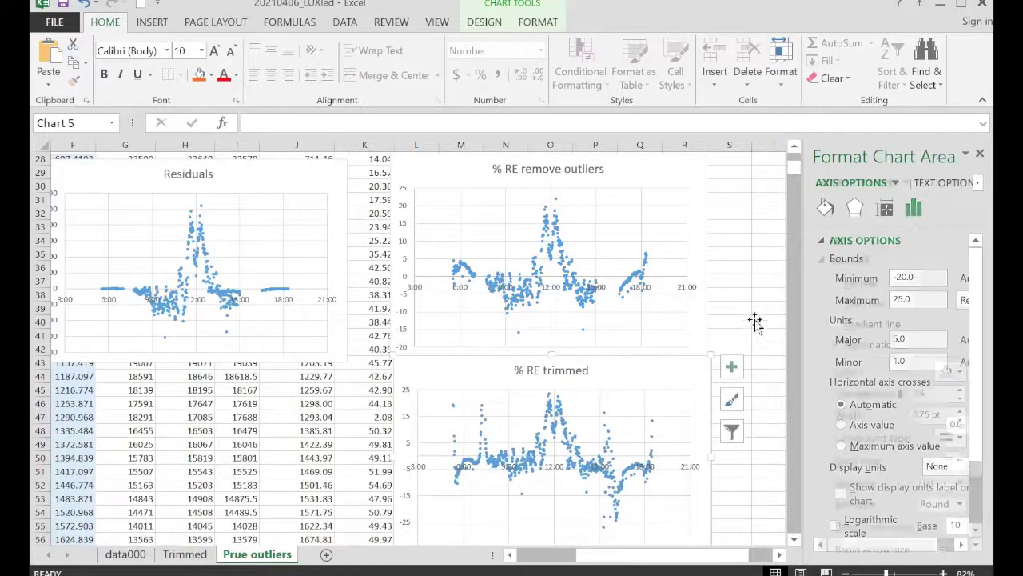
scroll(724, 451, down, 1)
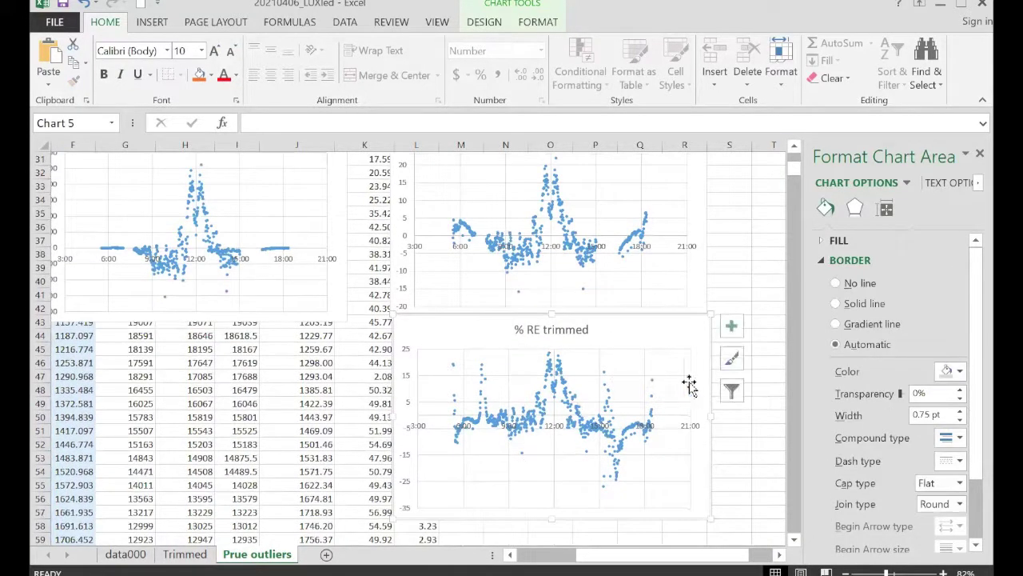
scroll(525, 338, up, 1)
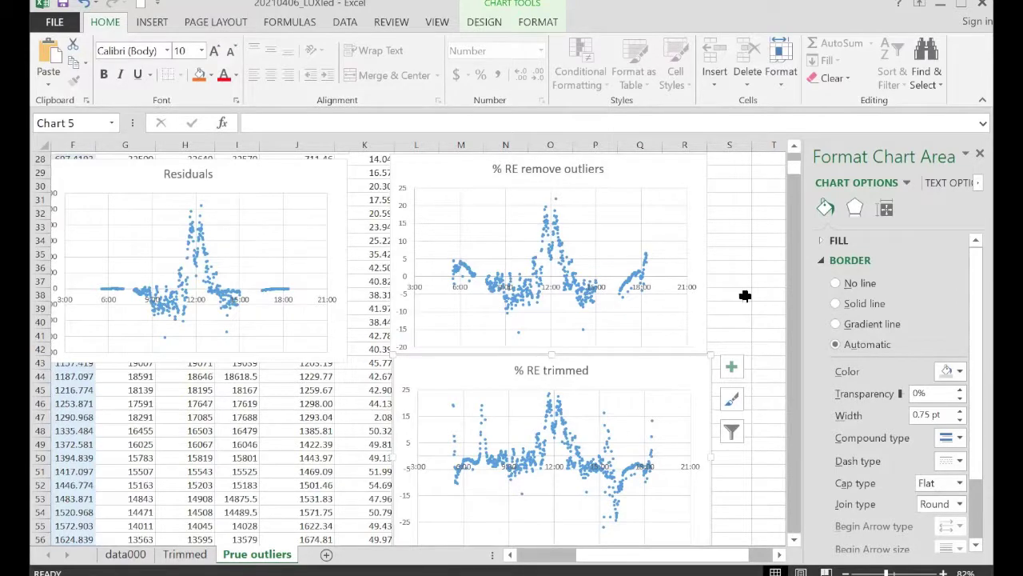
scroll(745, 296, down, 1)
scroll(767, 315, up, 1)
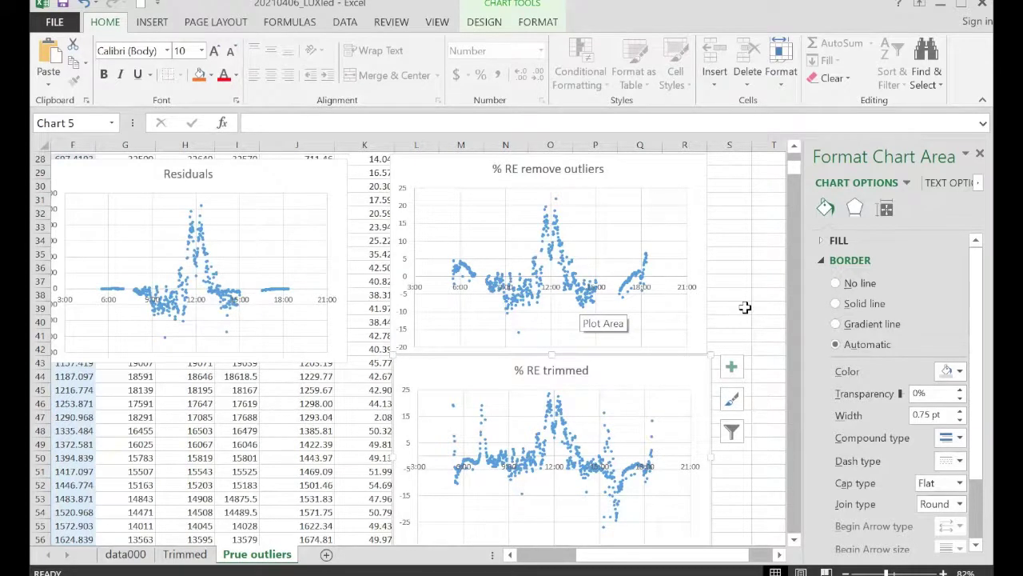
scroll(745, 307, down, 1)
Move the Trendline chart down to about rows 11–26, just above the % RE remove outliers chart
scroll(745, 307, up, 5)
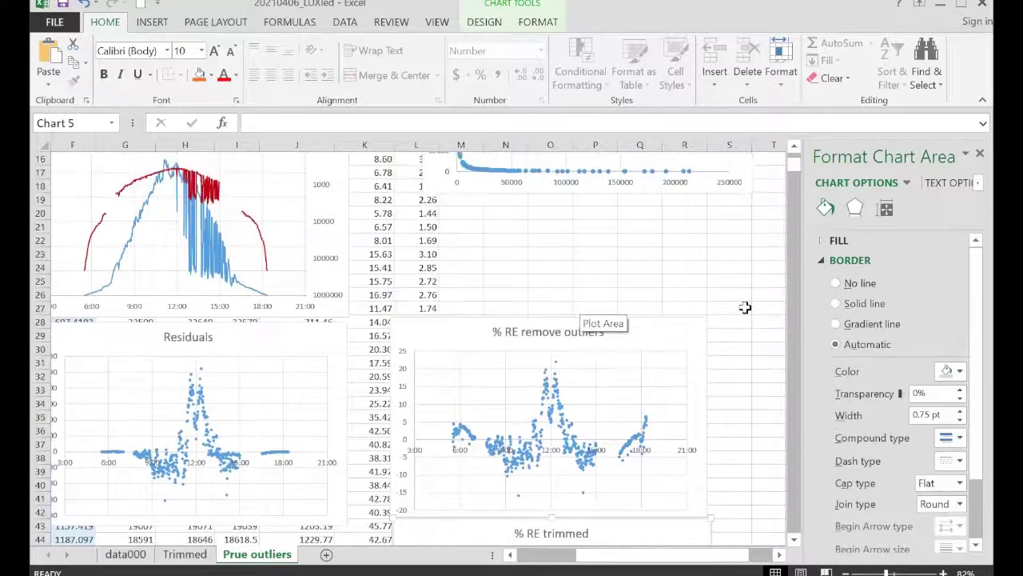
scroll(589, 325, up, 4)
drag(486, 219, 474, 320)
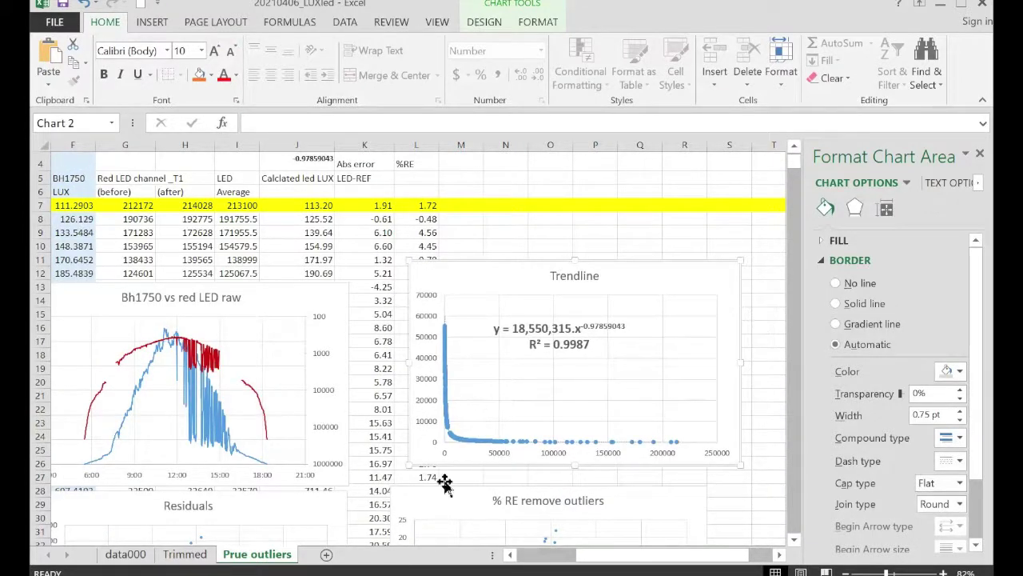
Examine the % RE remove outliers chart against the % RE trimmed chart, the Residuals chart and the trendline equation
scroll(444, 483, down, 5)
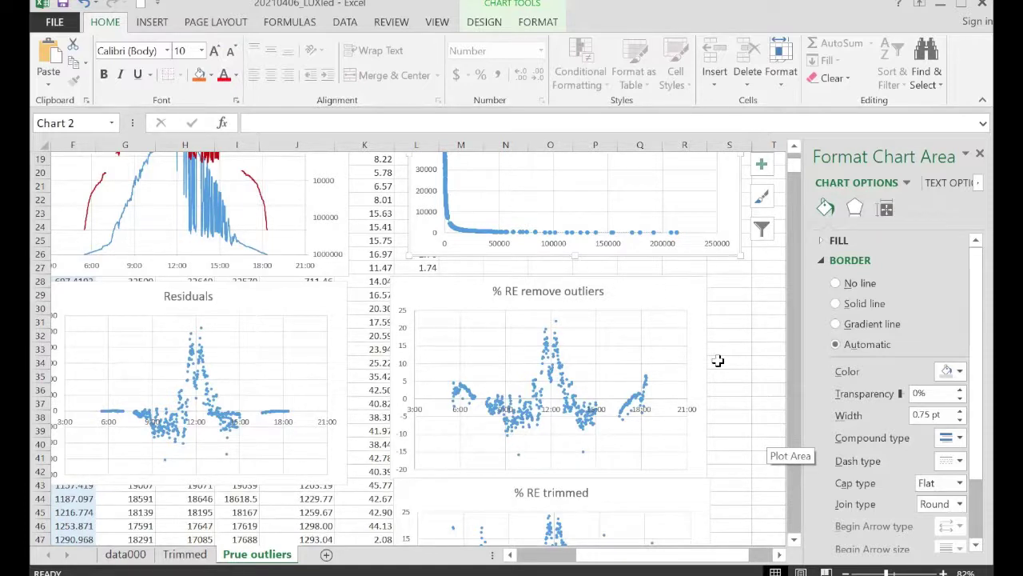
scroll(620, 321, down, 1)
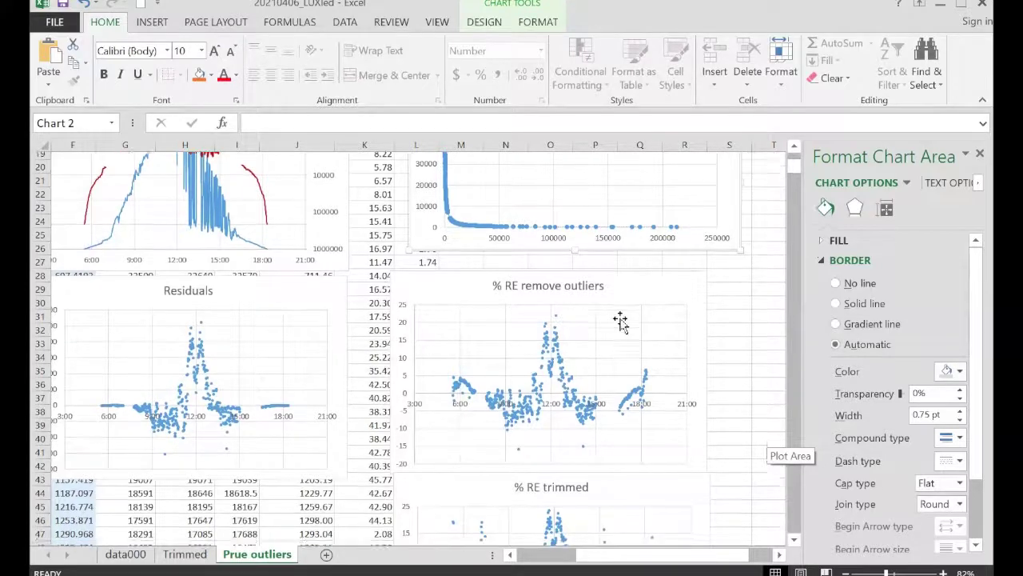
scroll(672, 389, down, 1)
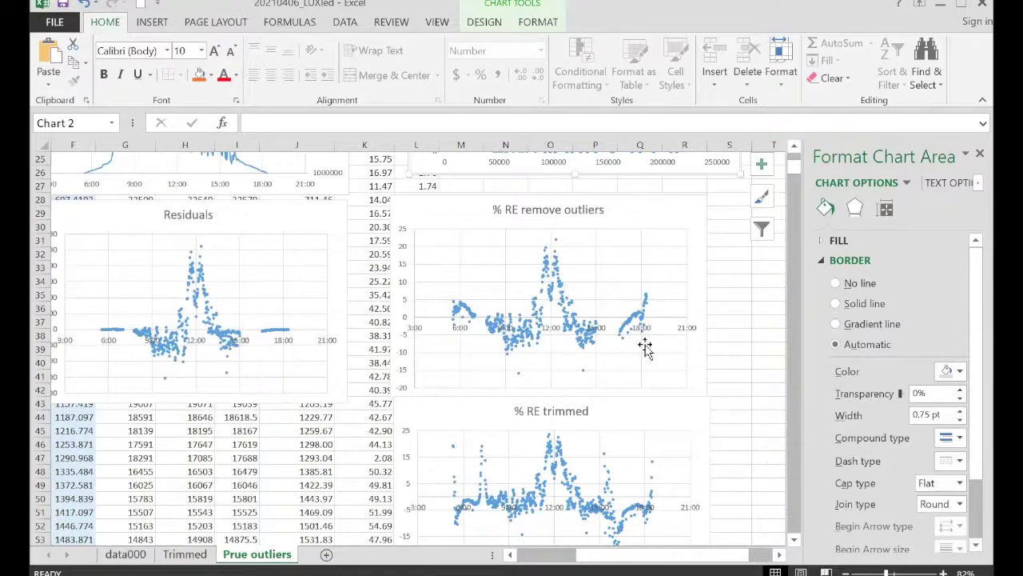
scroll(747, 305, up, 5)
scroll(749, 306, up, 4)
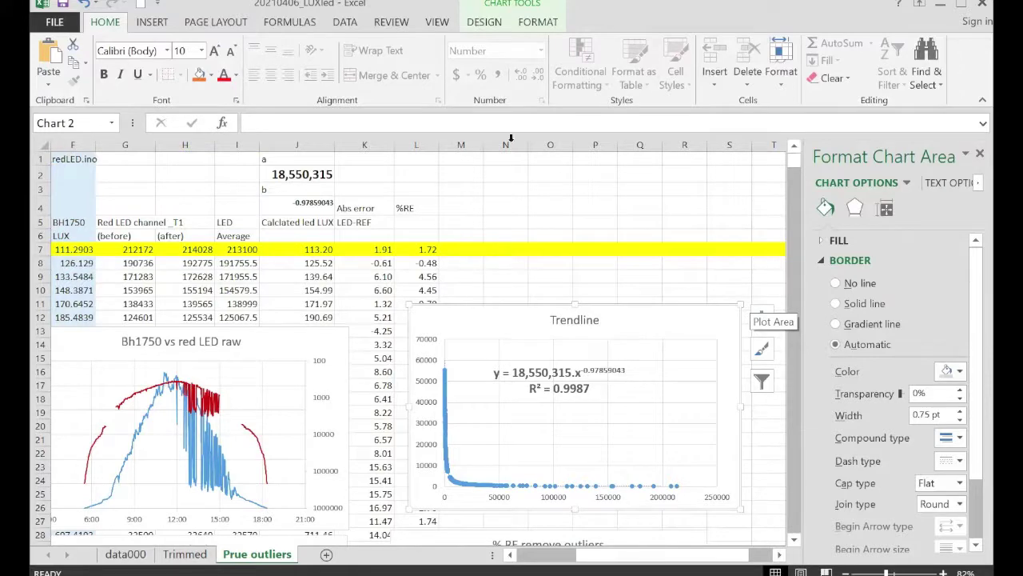
scroll(727, 293, down, 6)
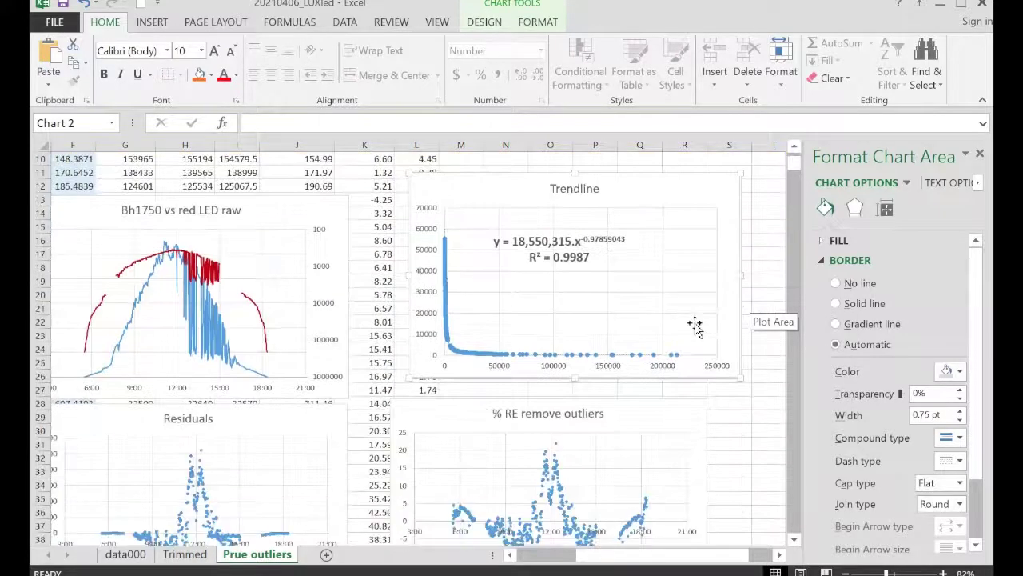
scroll(727, 428, down, 2)
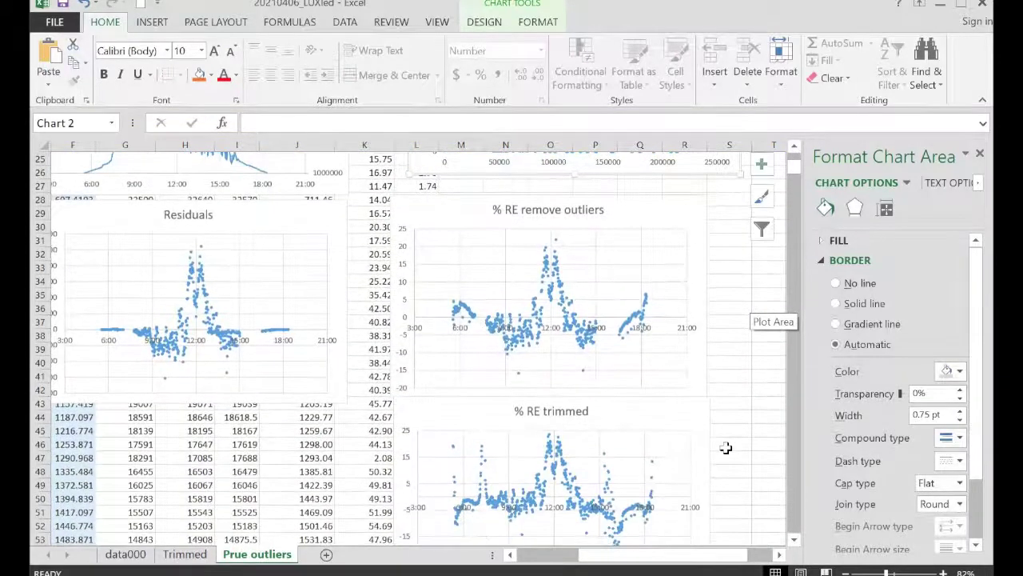
scroll(726, 448, up, 2)
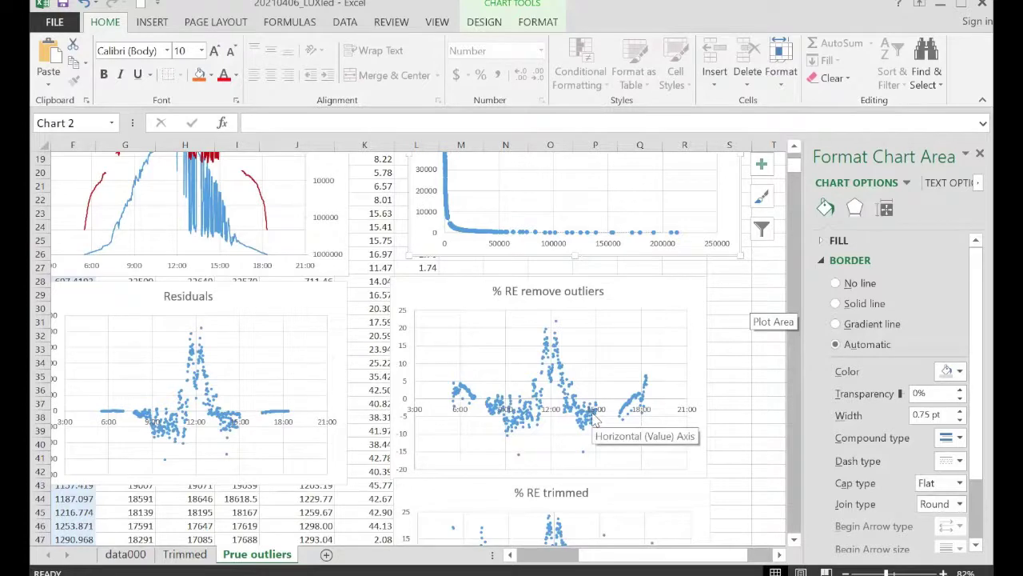
scroll(746, 396, down, 1)
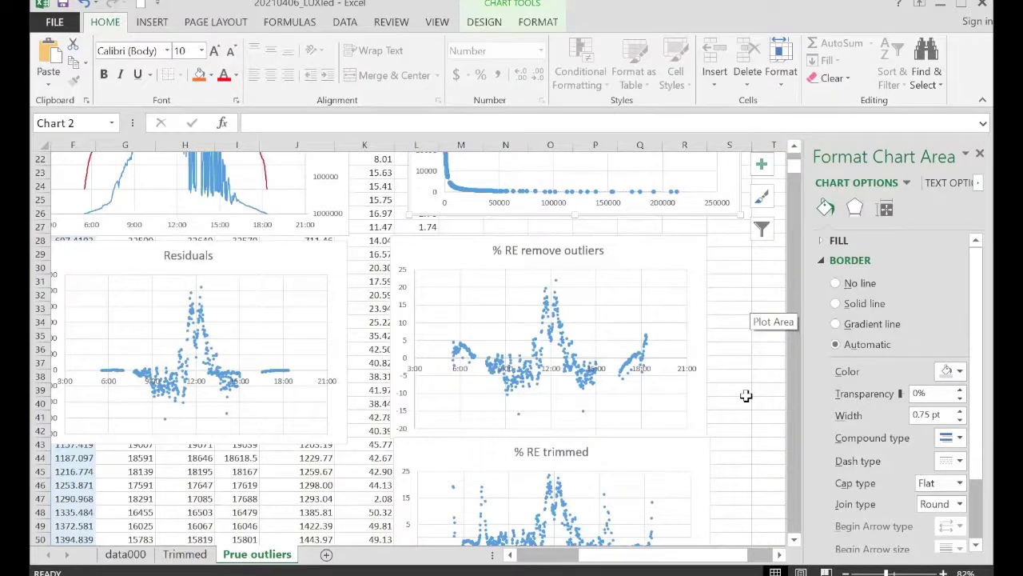
scroll(746, 396, up, 1)
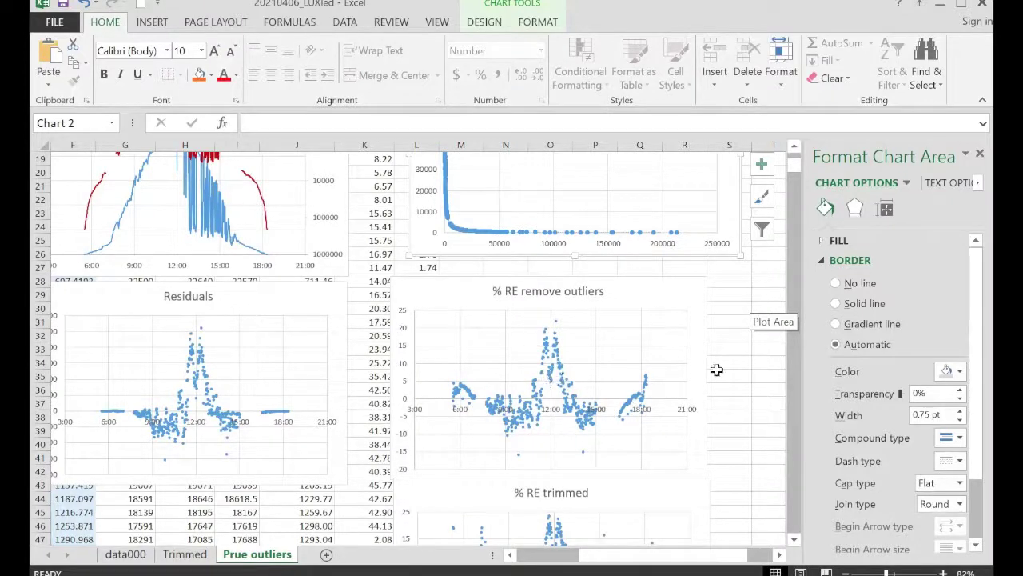
scroll(717, 375, up, 1)
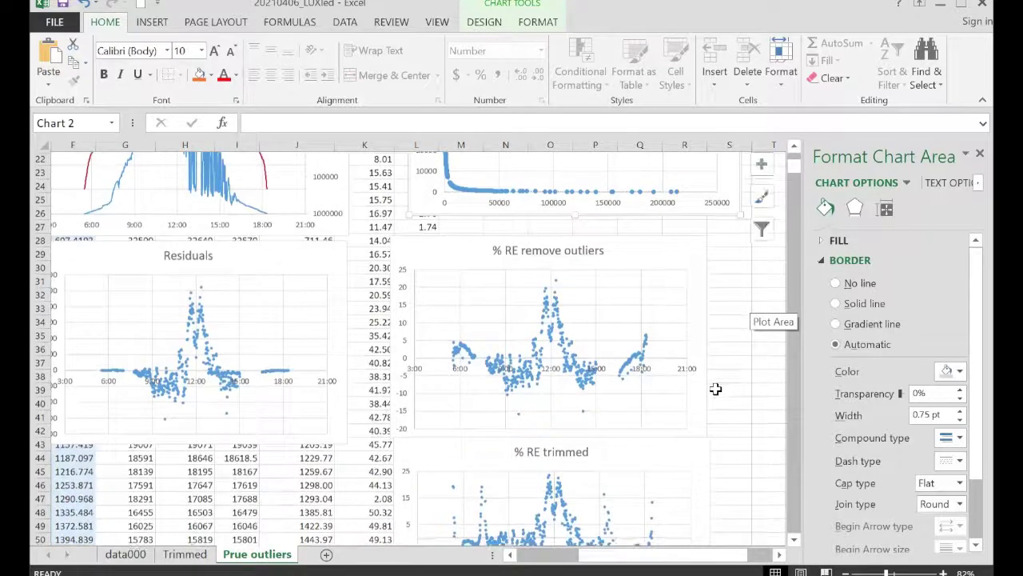